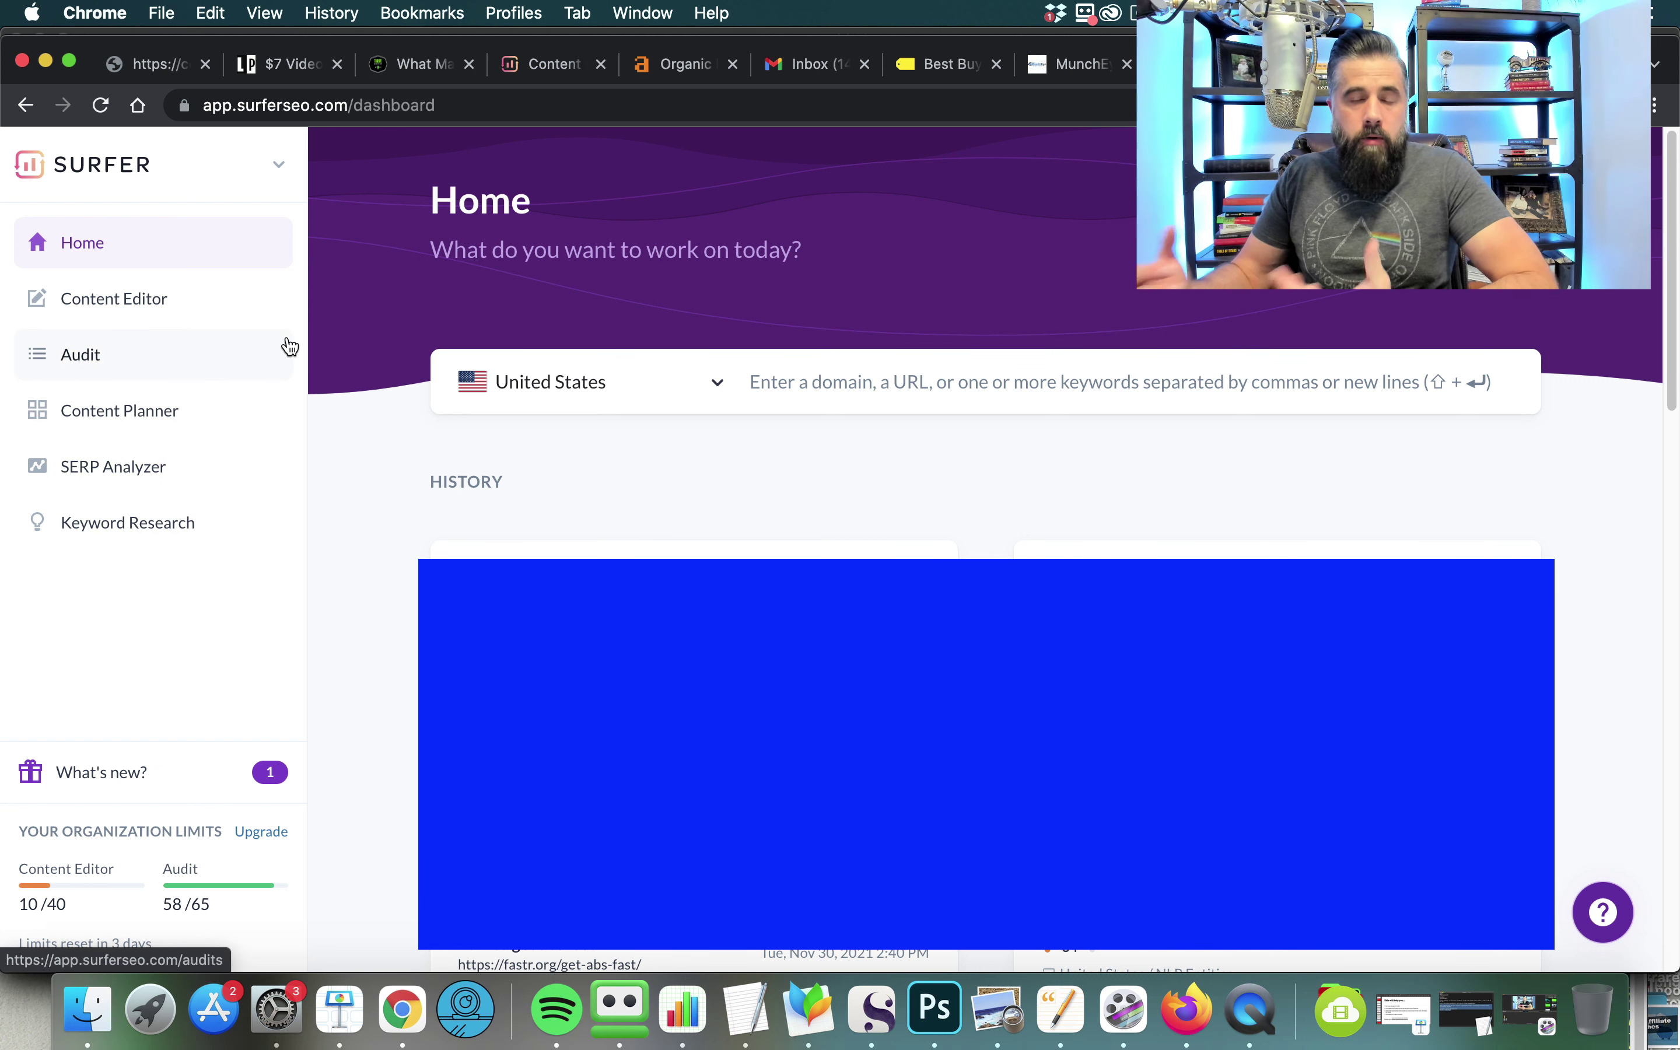
- Open the existing jvzoo review draft in the Content Editor, check the available heading styles, and return to the draft list
left_click(98, 299)
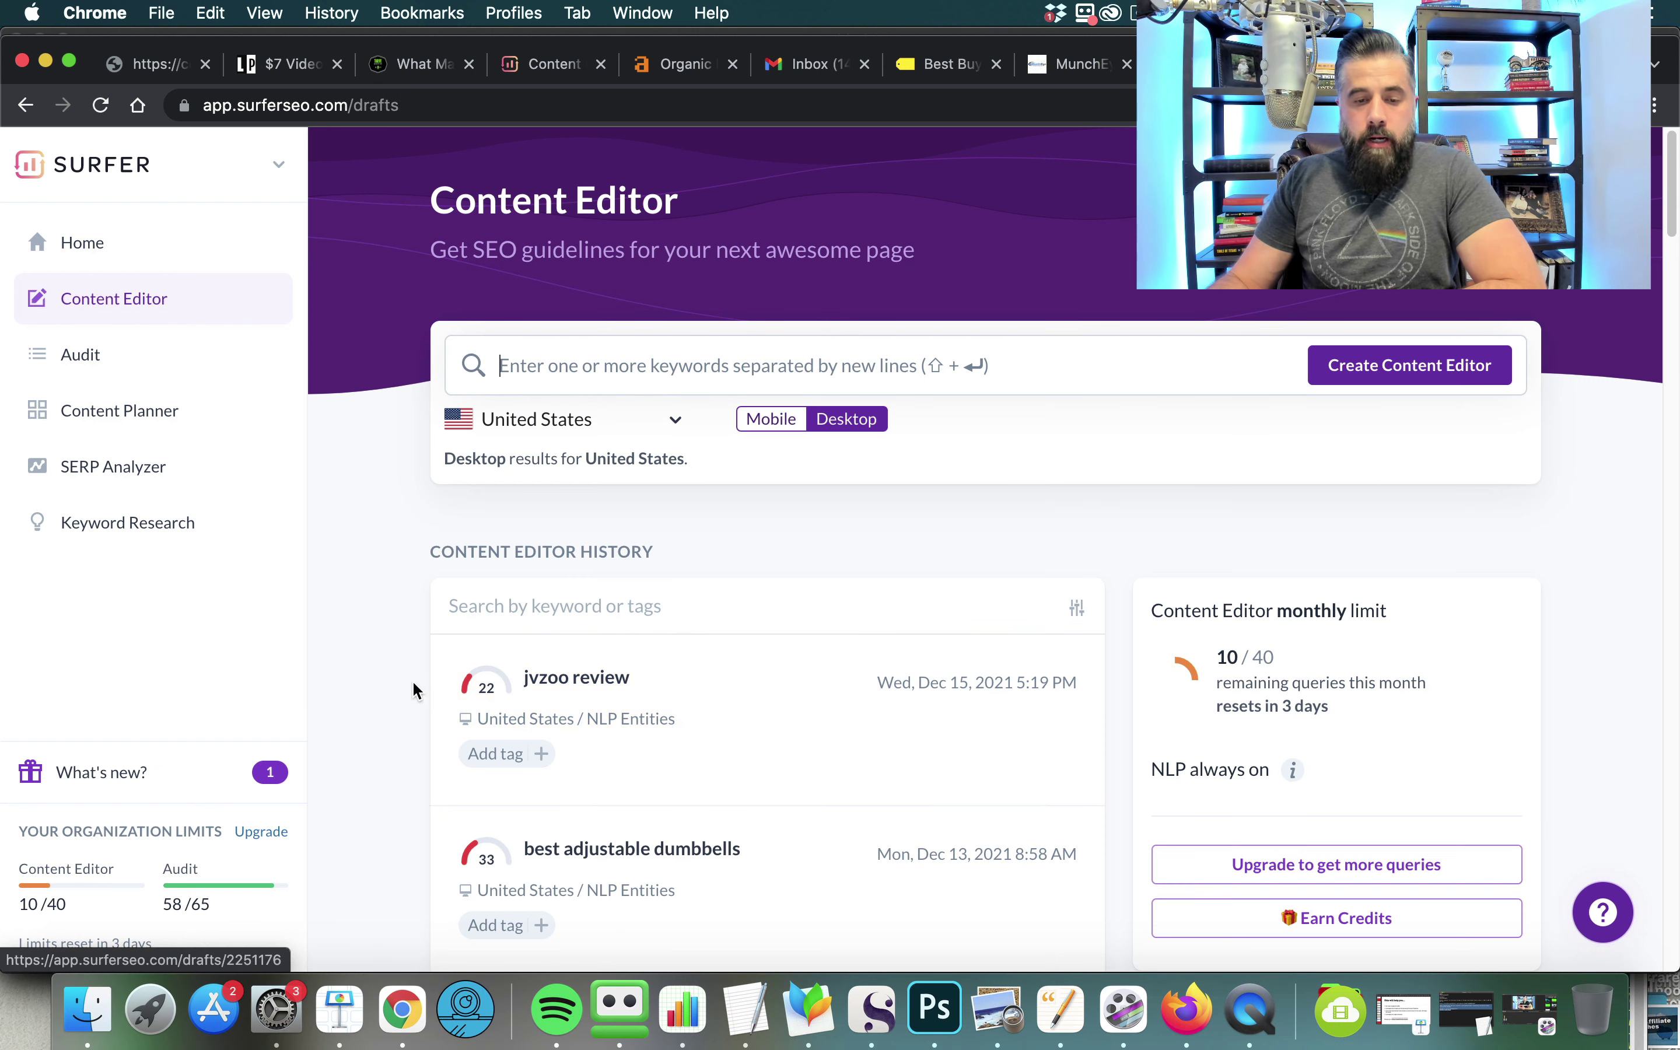
left_click(749, 685)
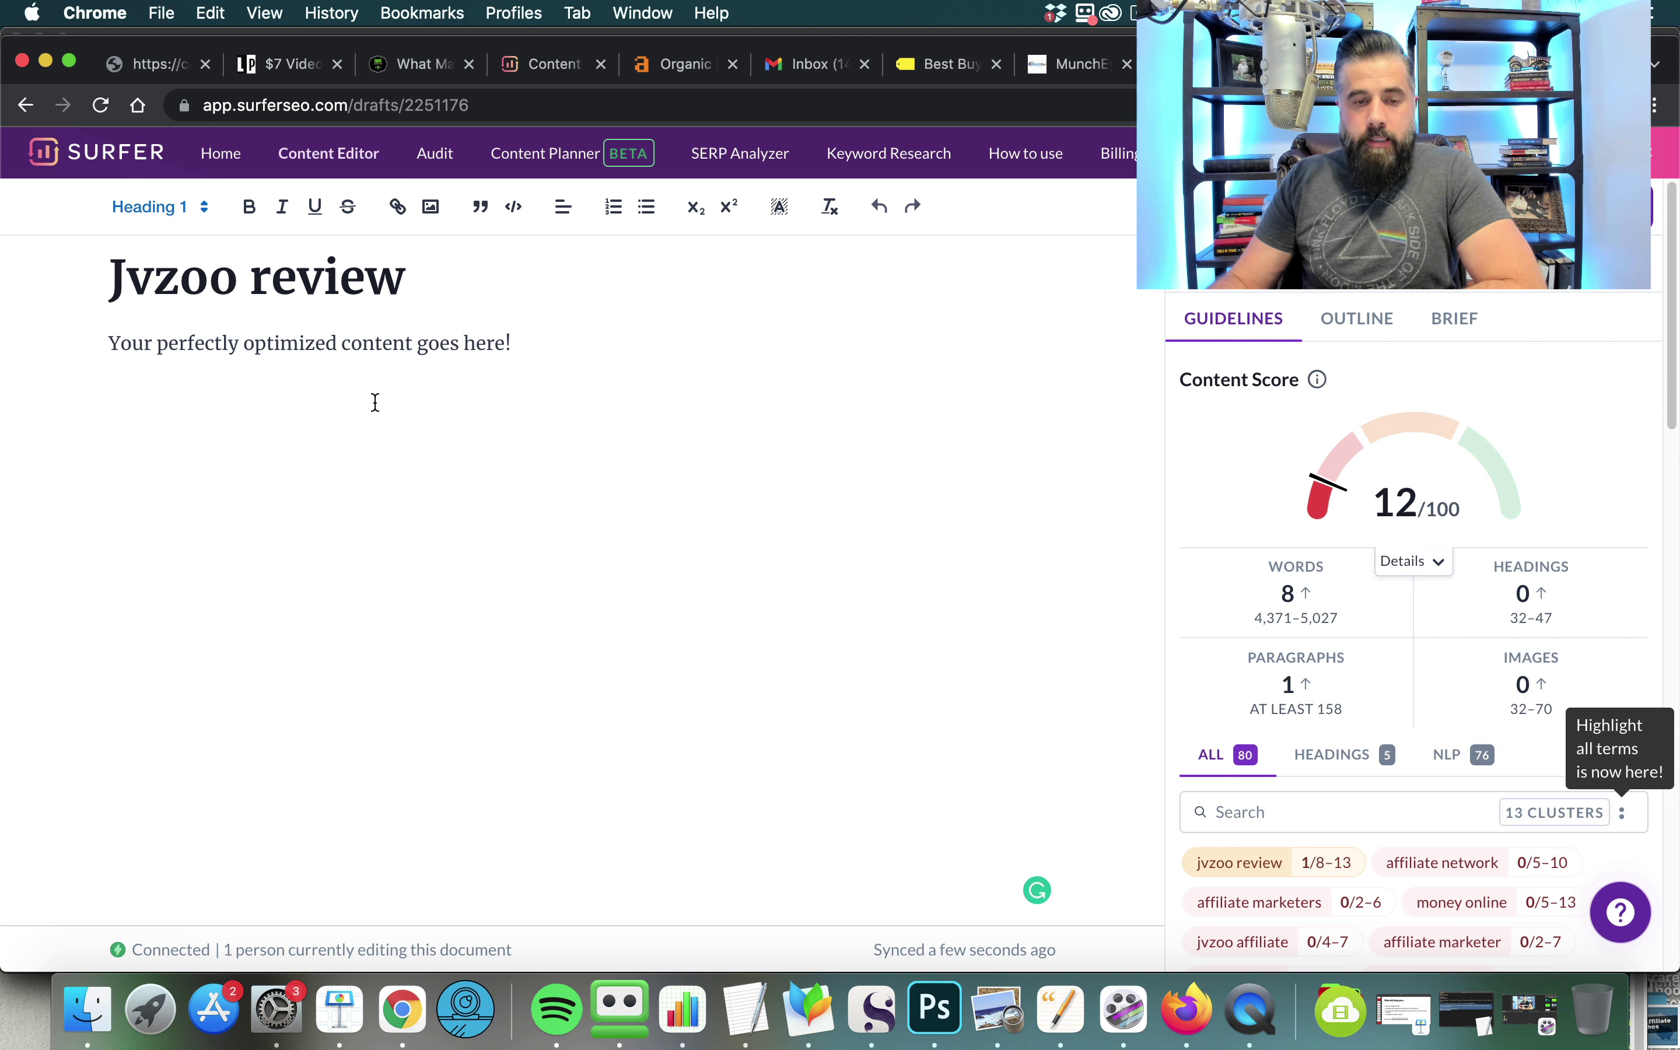
left_click(179, 221)
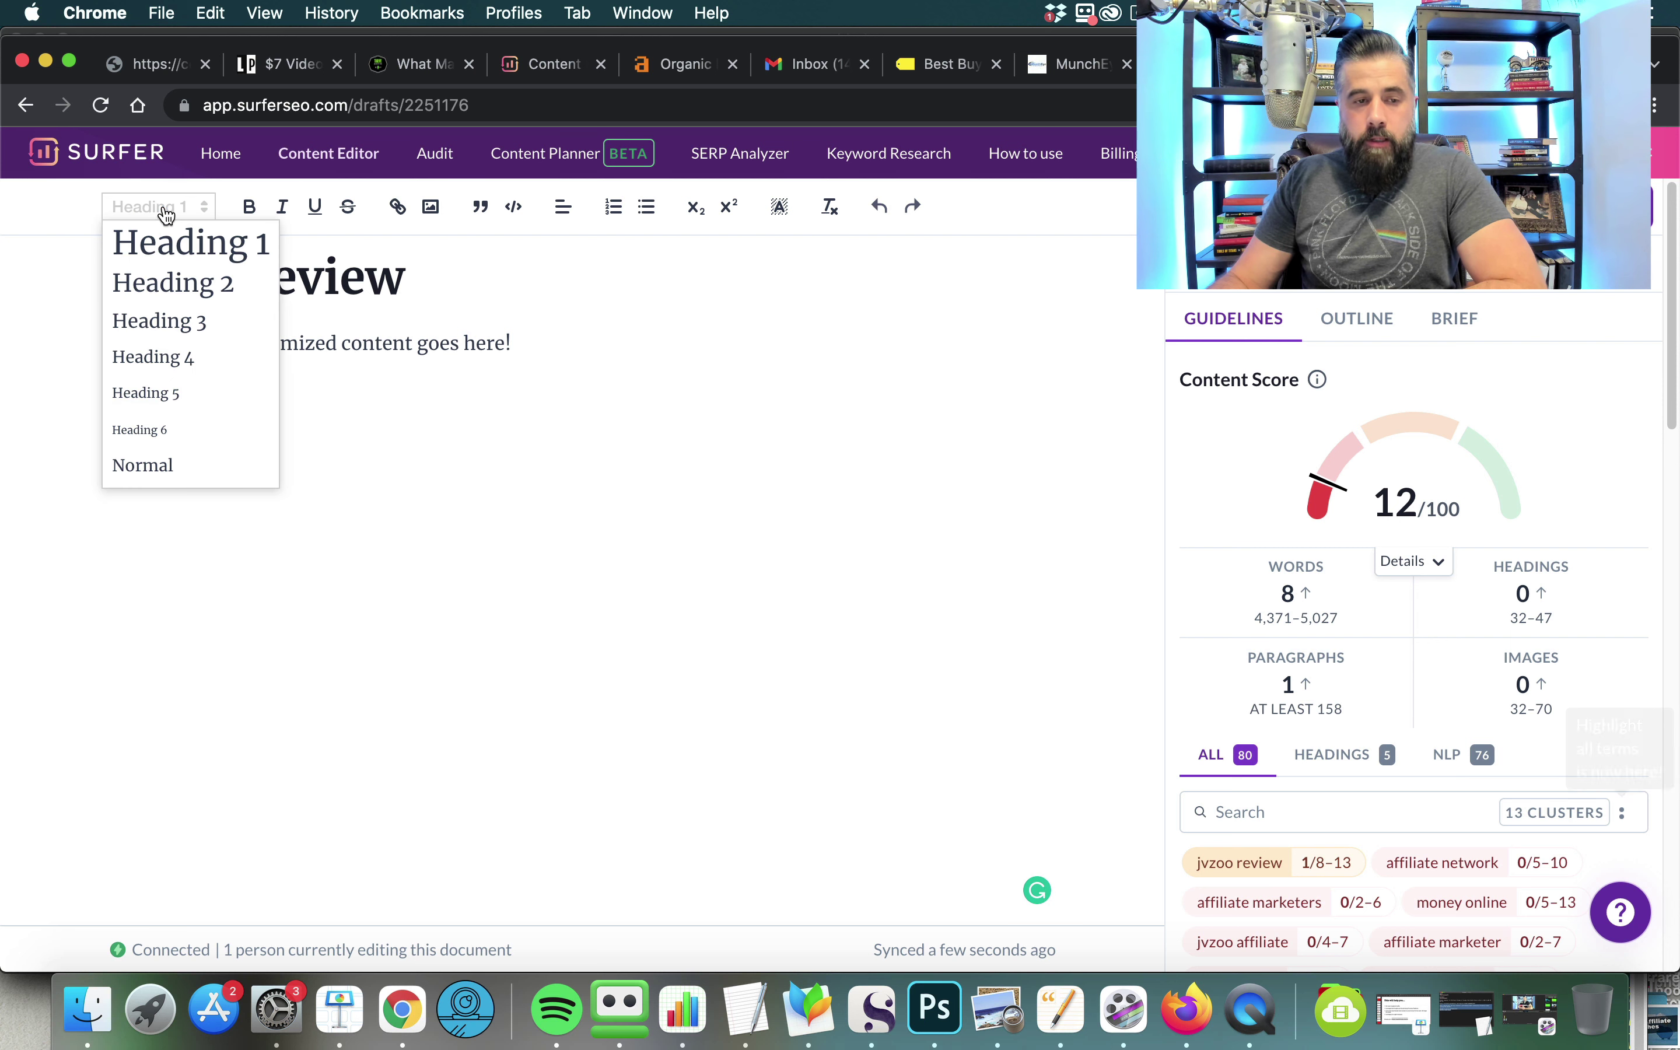
left_click(622, 395)
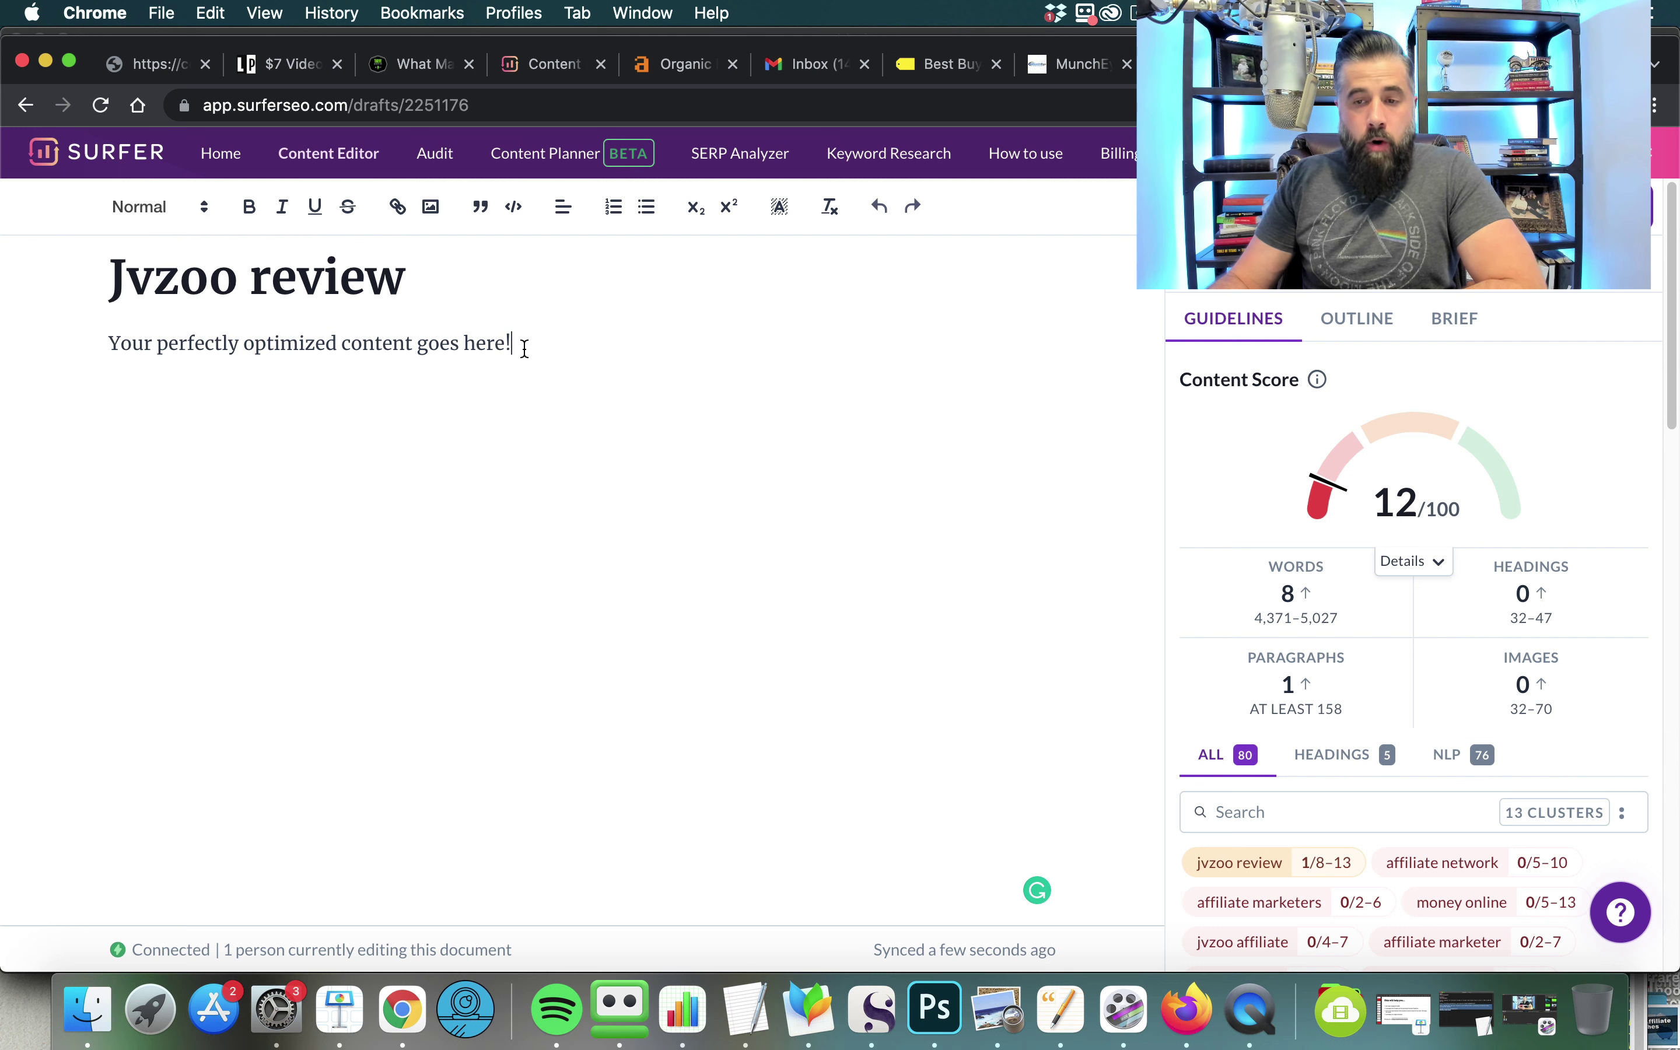
left_click(26, 105)
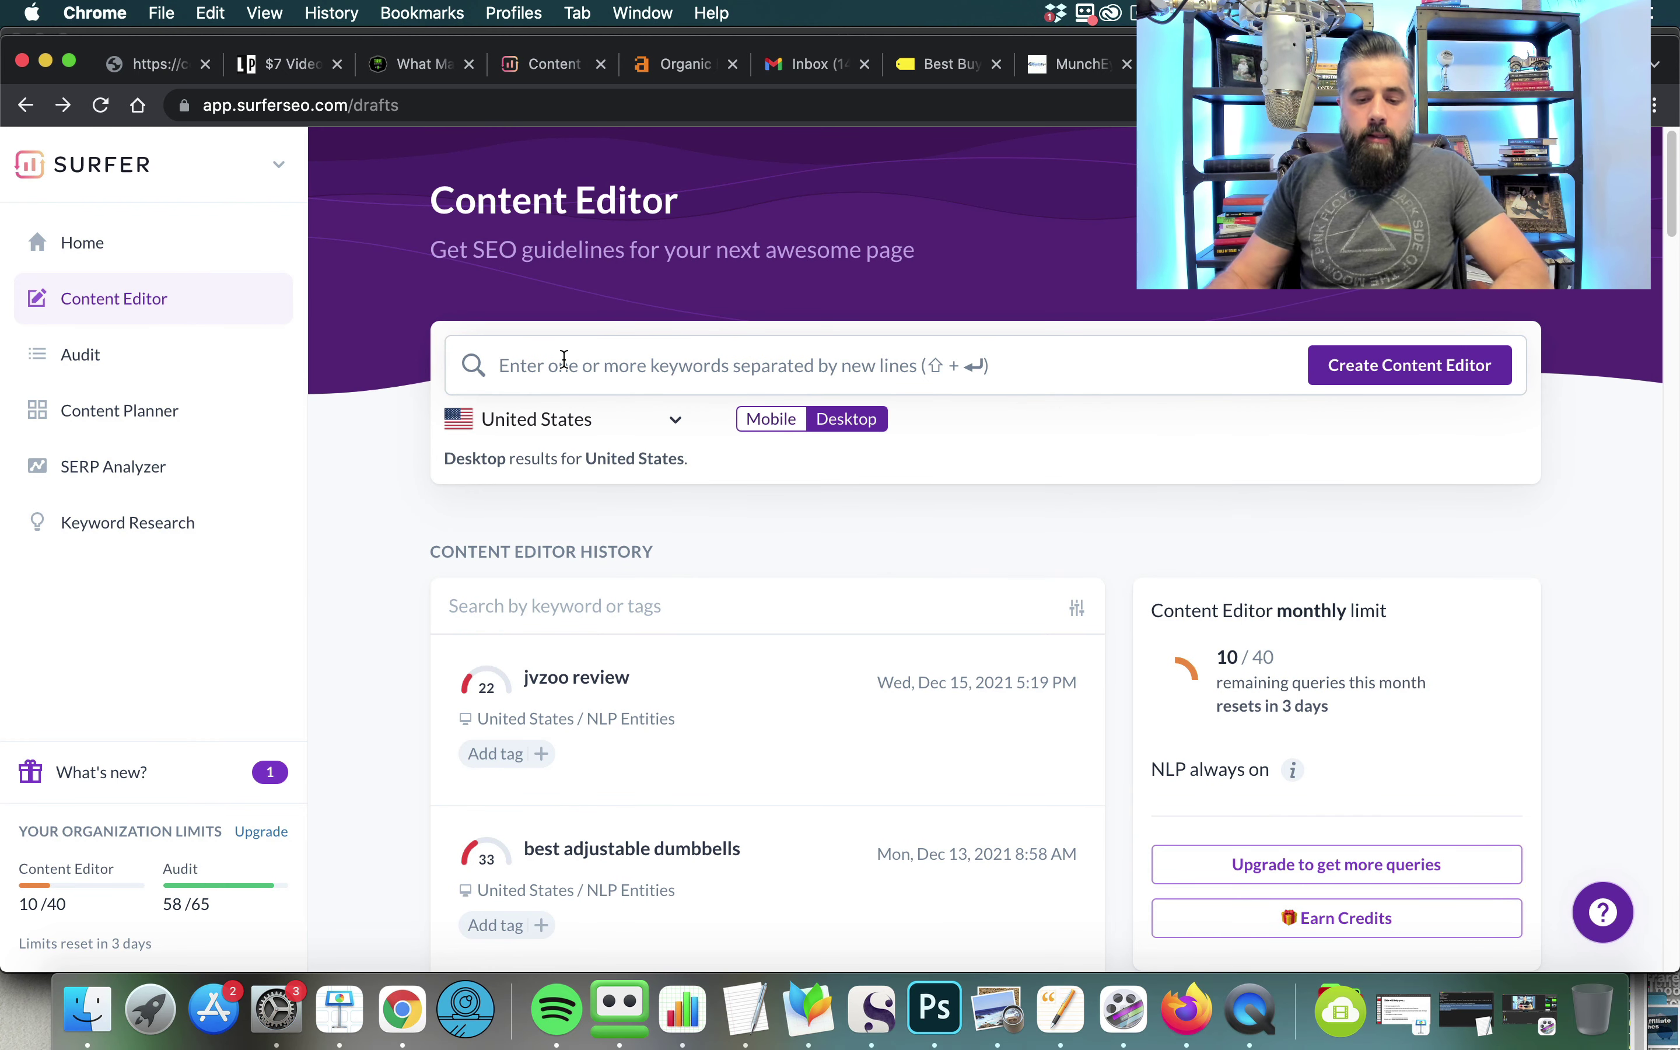
- Create a new content editor draft for the keyword "Clickbank Review"
type("Commis")
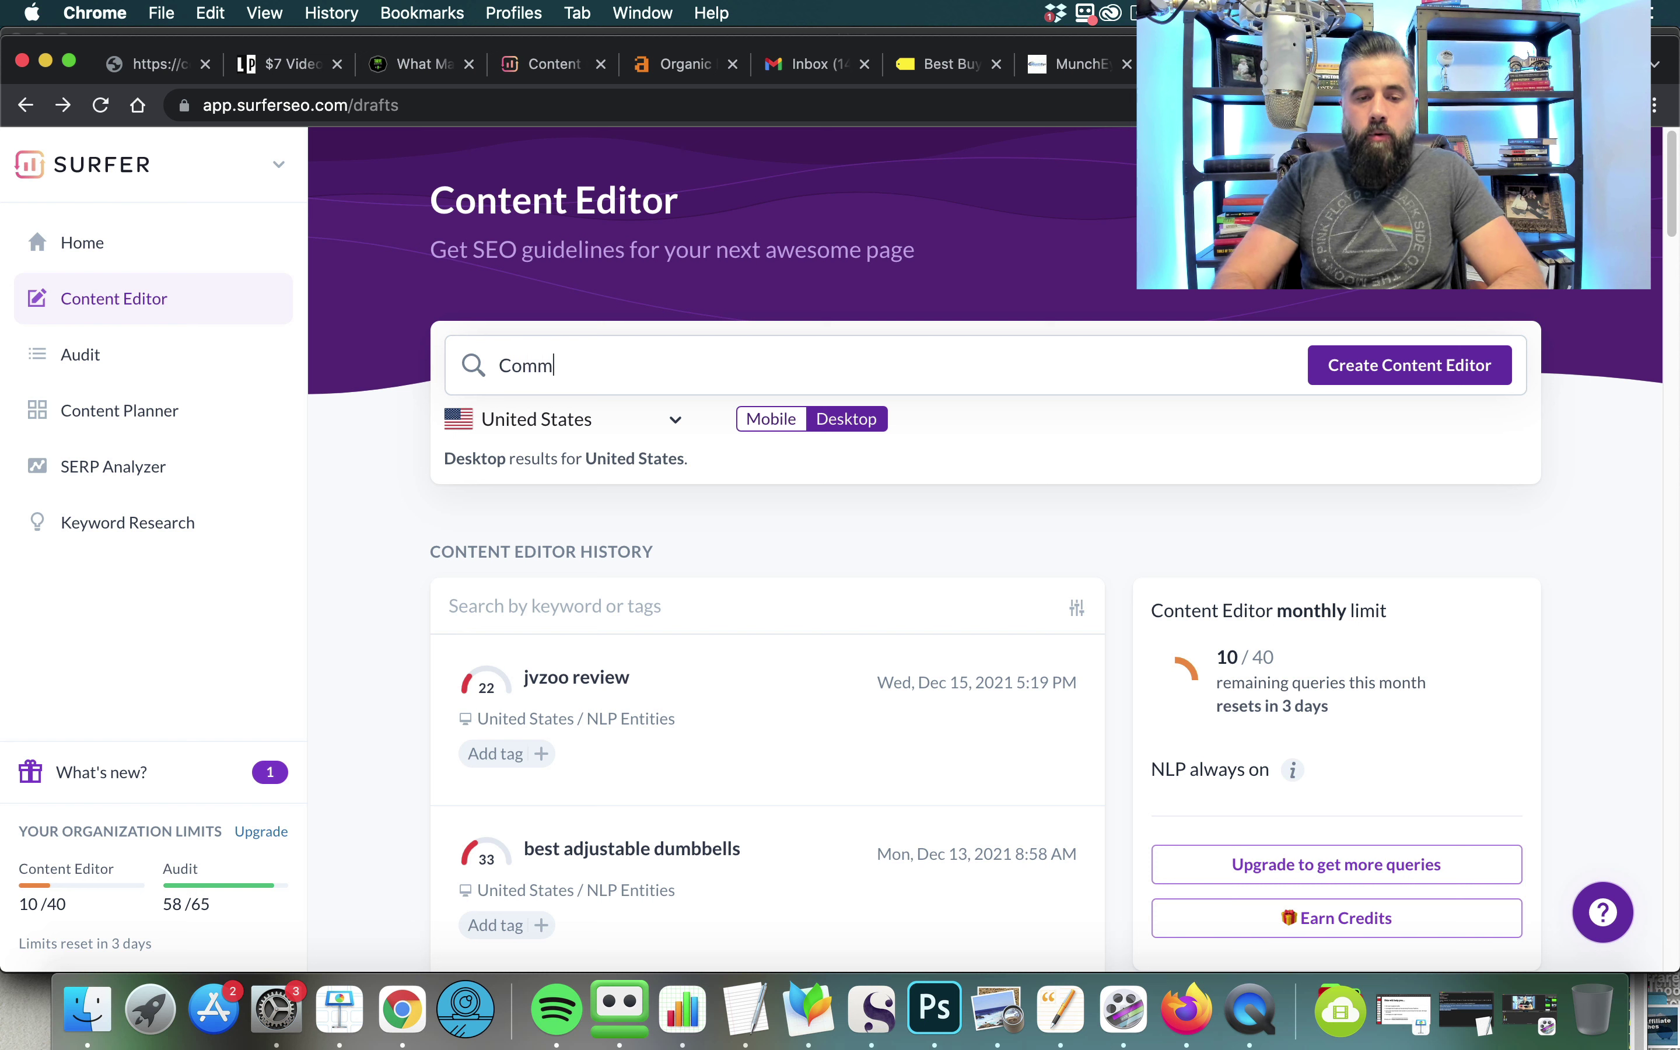
key("BackSpace")
key("BackSpace")
key("BackSpace")
key("BackSpace")
key("BackSpace")
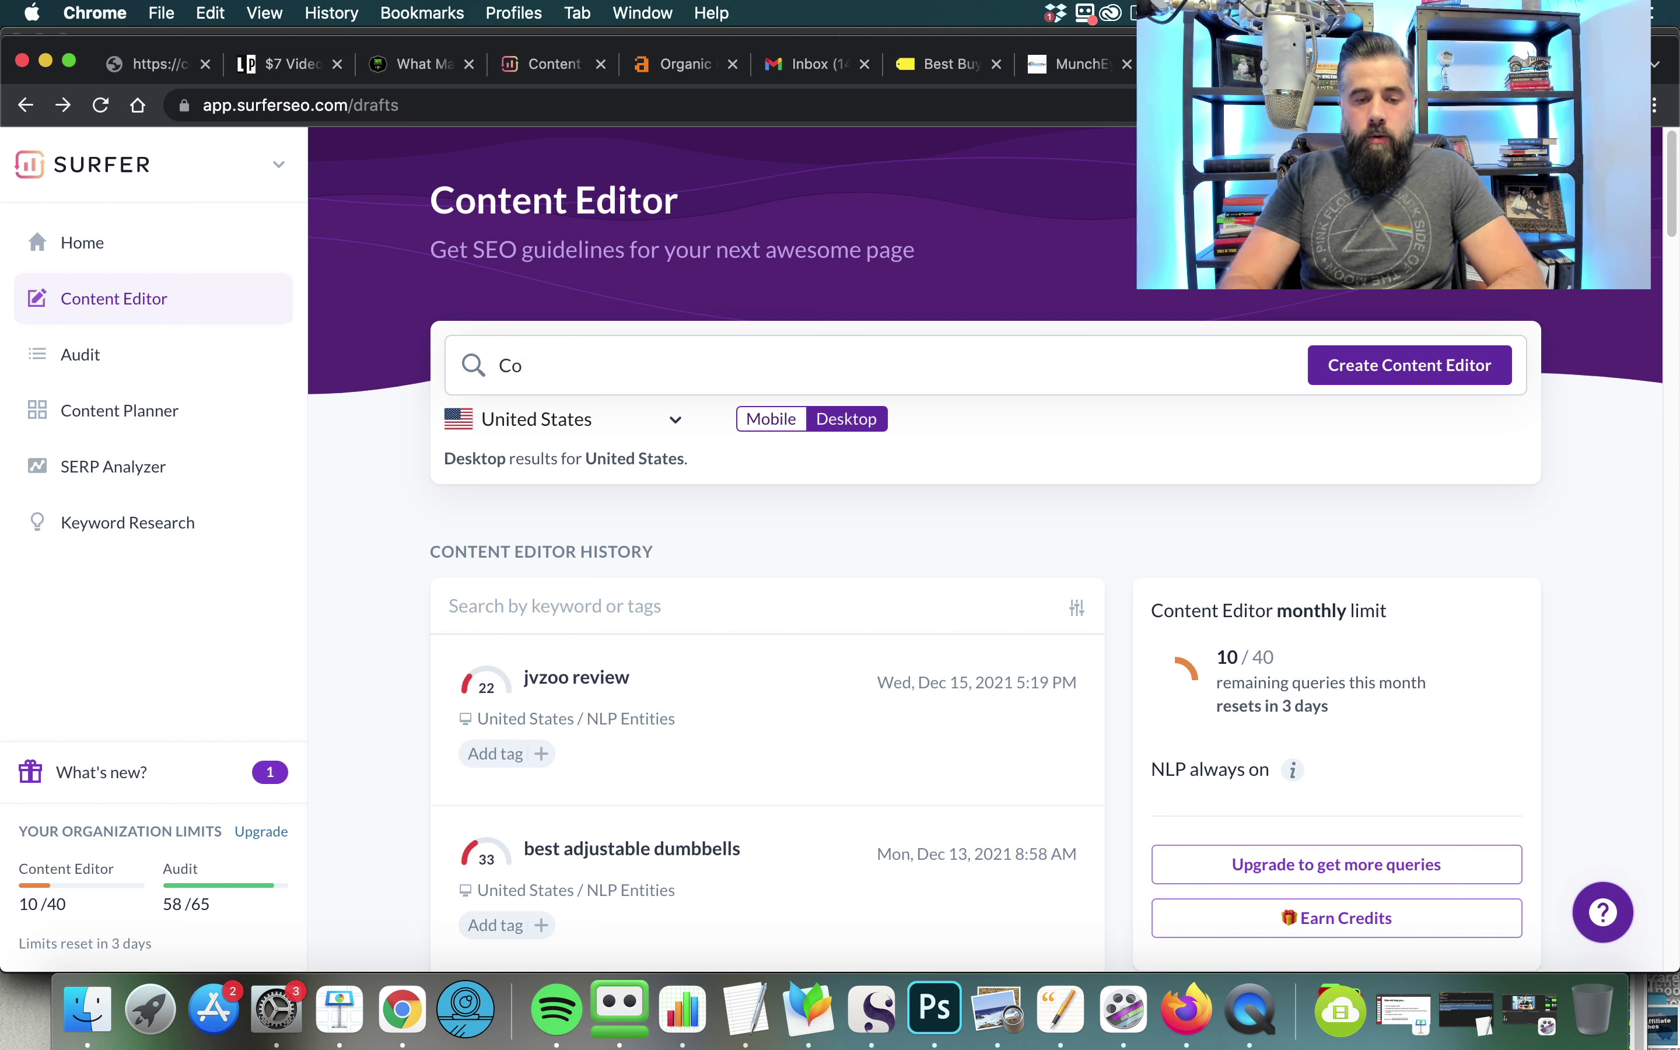
type("lick")
type("ba")
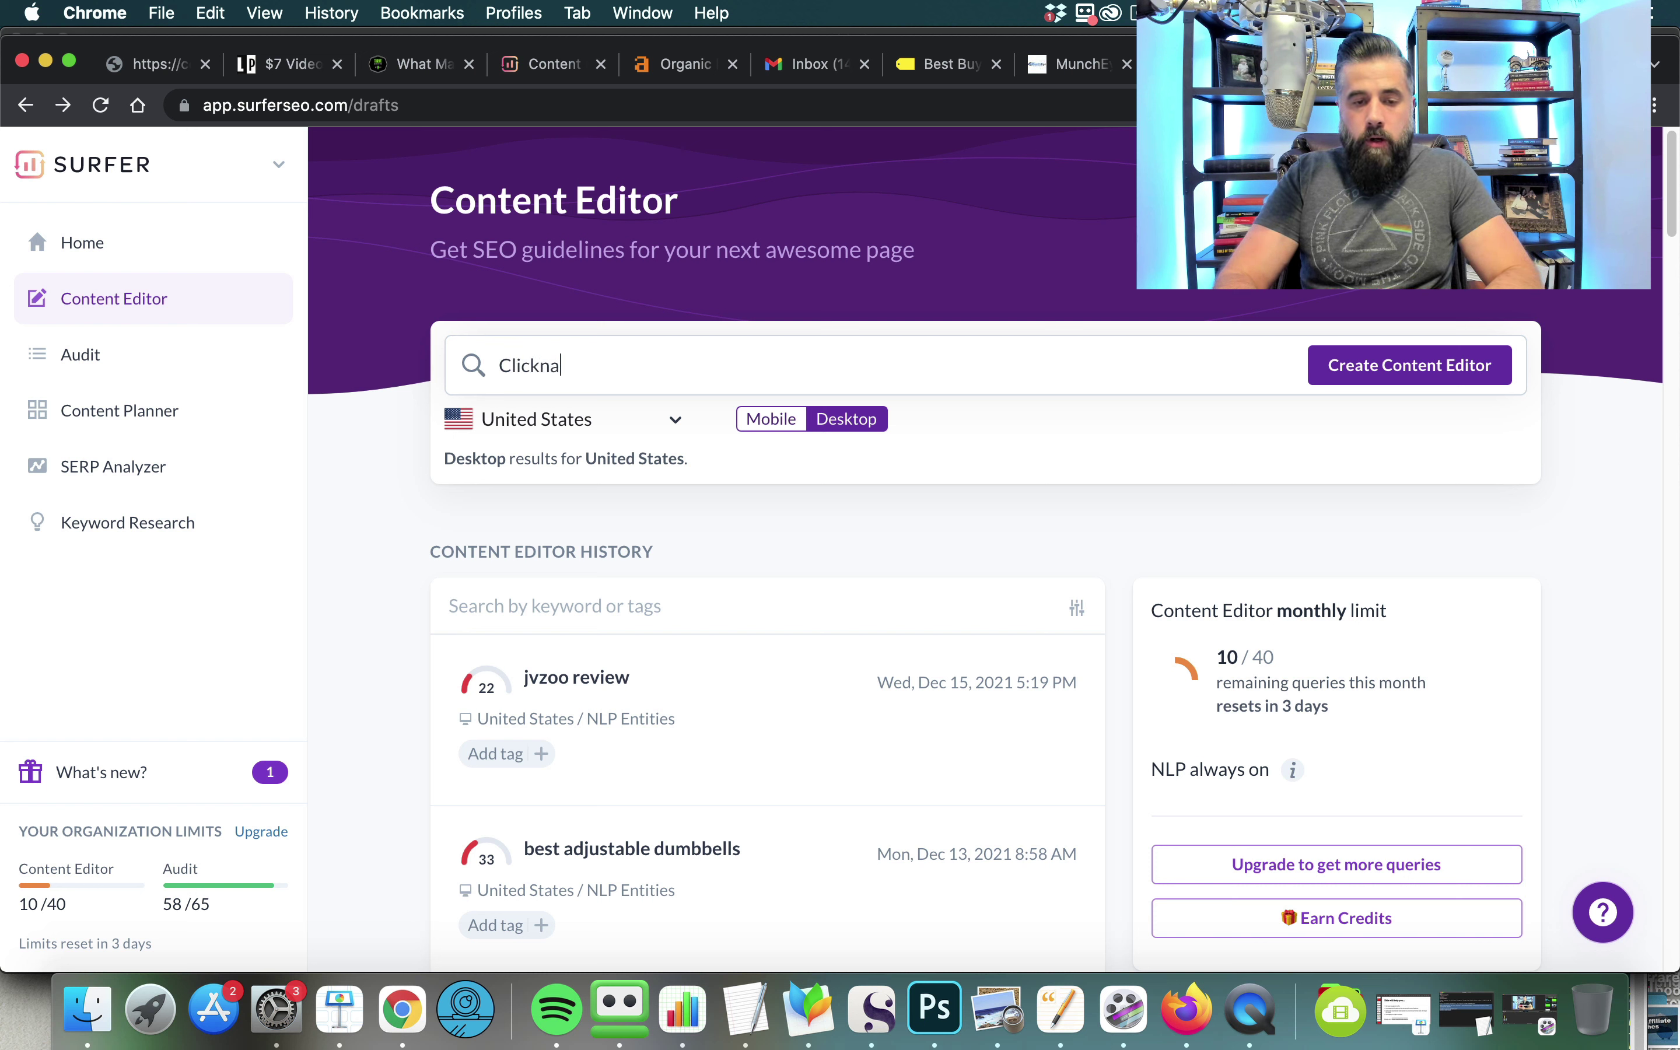
key("BackSpace")
key("BackSpace")
type("bank")
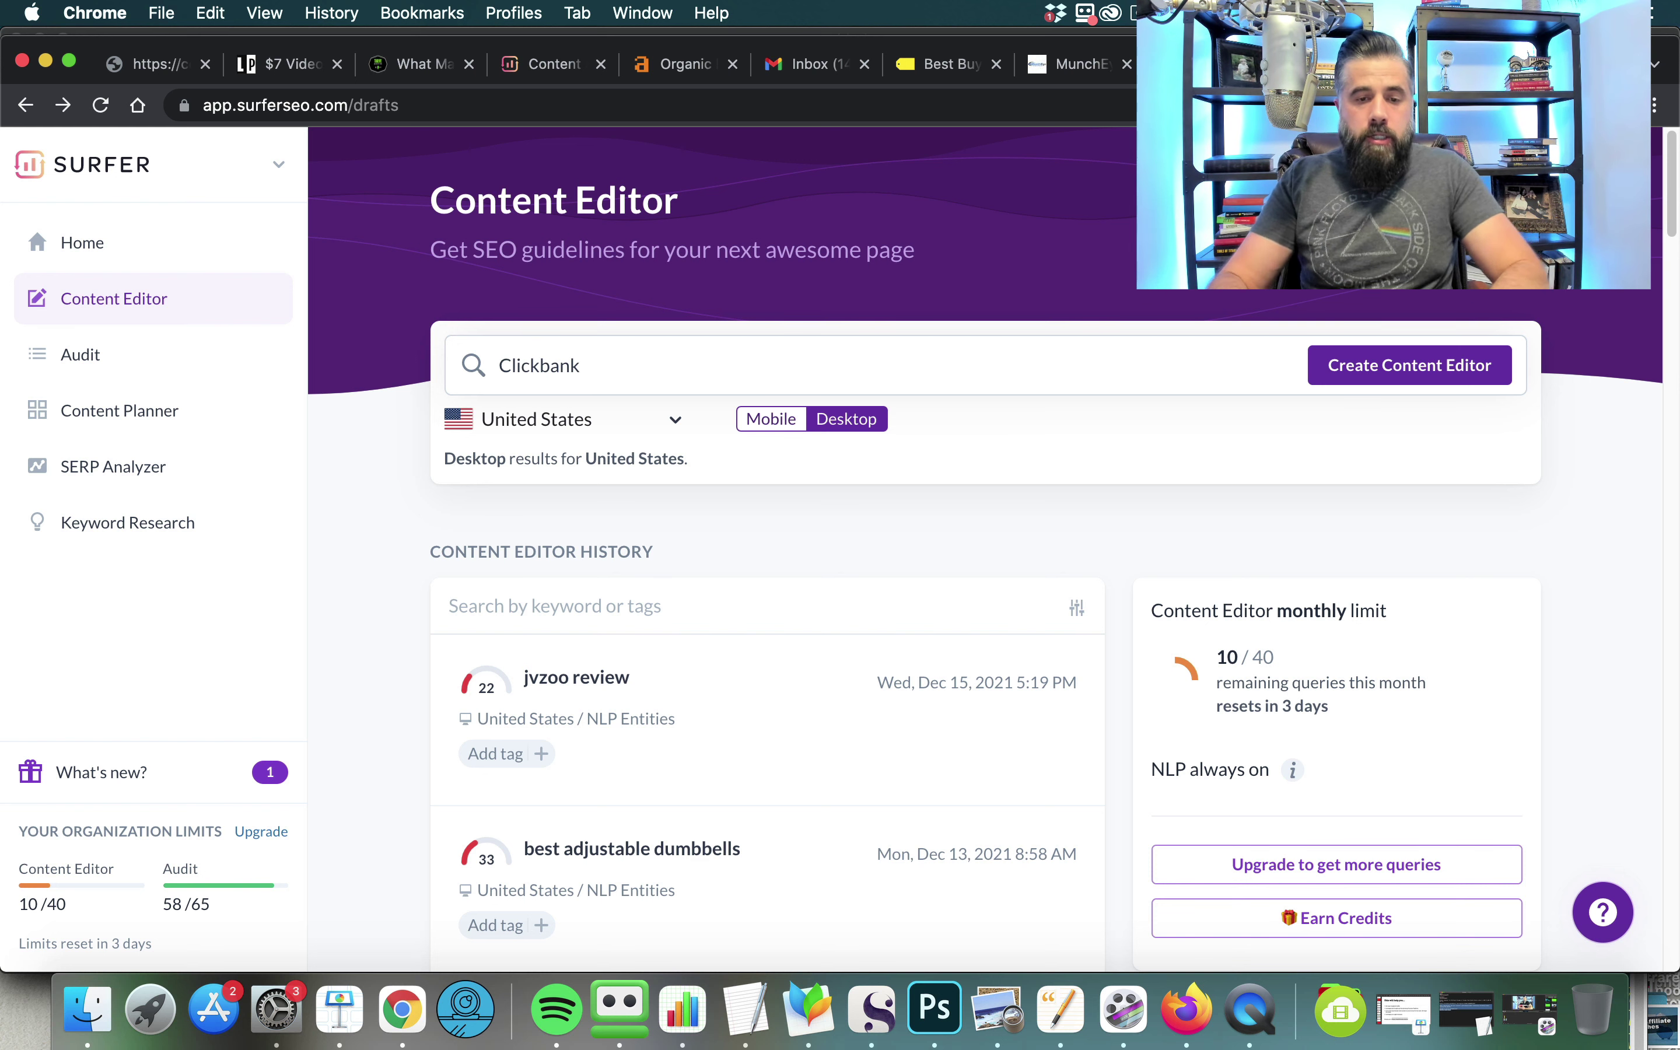
type("Review")
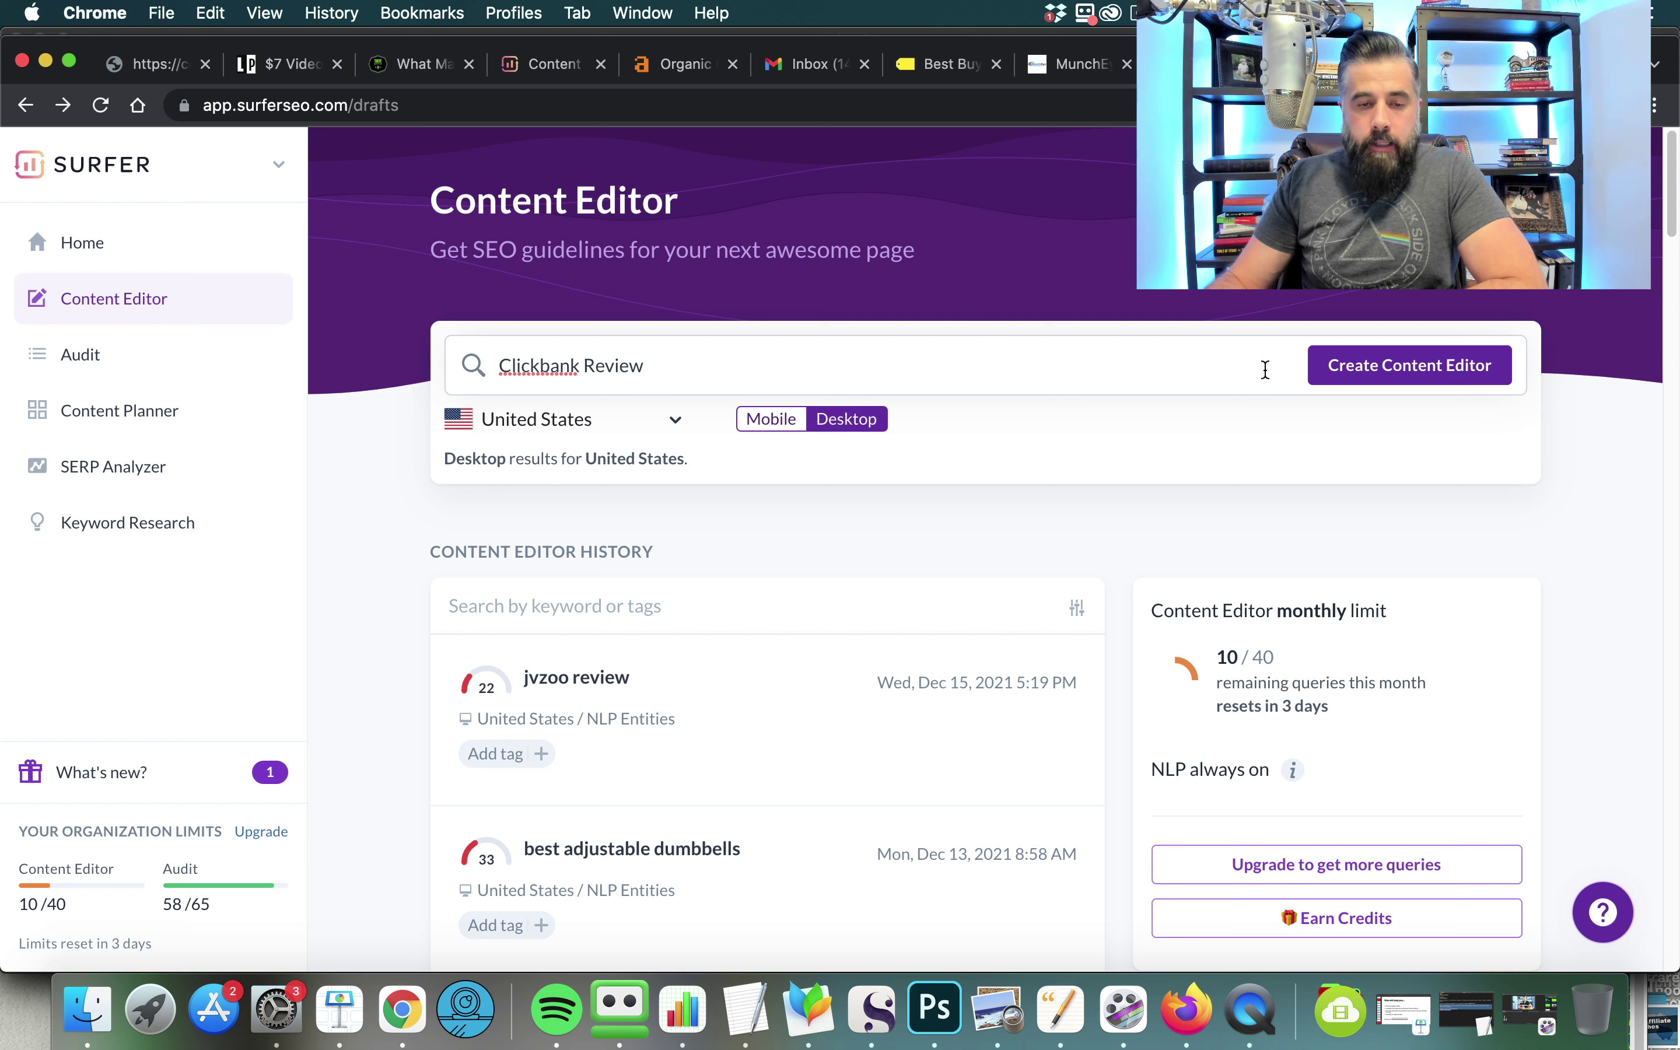
left_click(1409, 366)
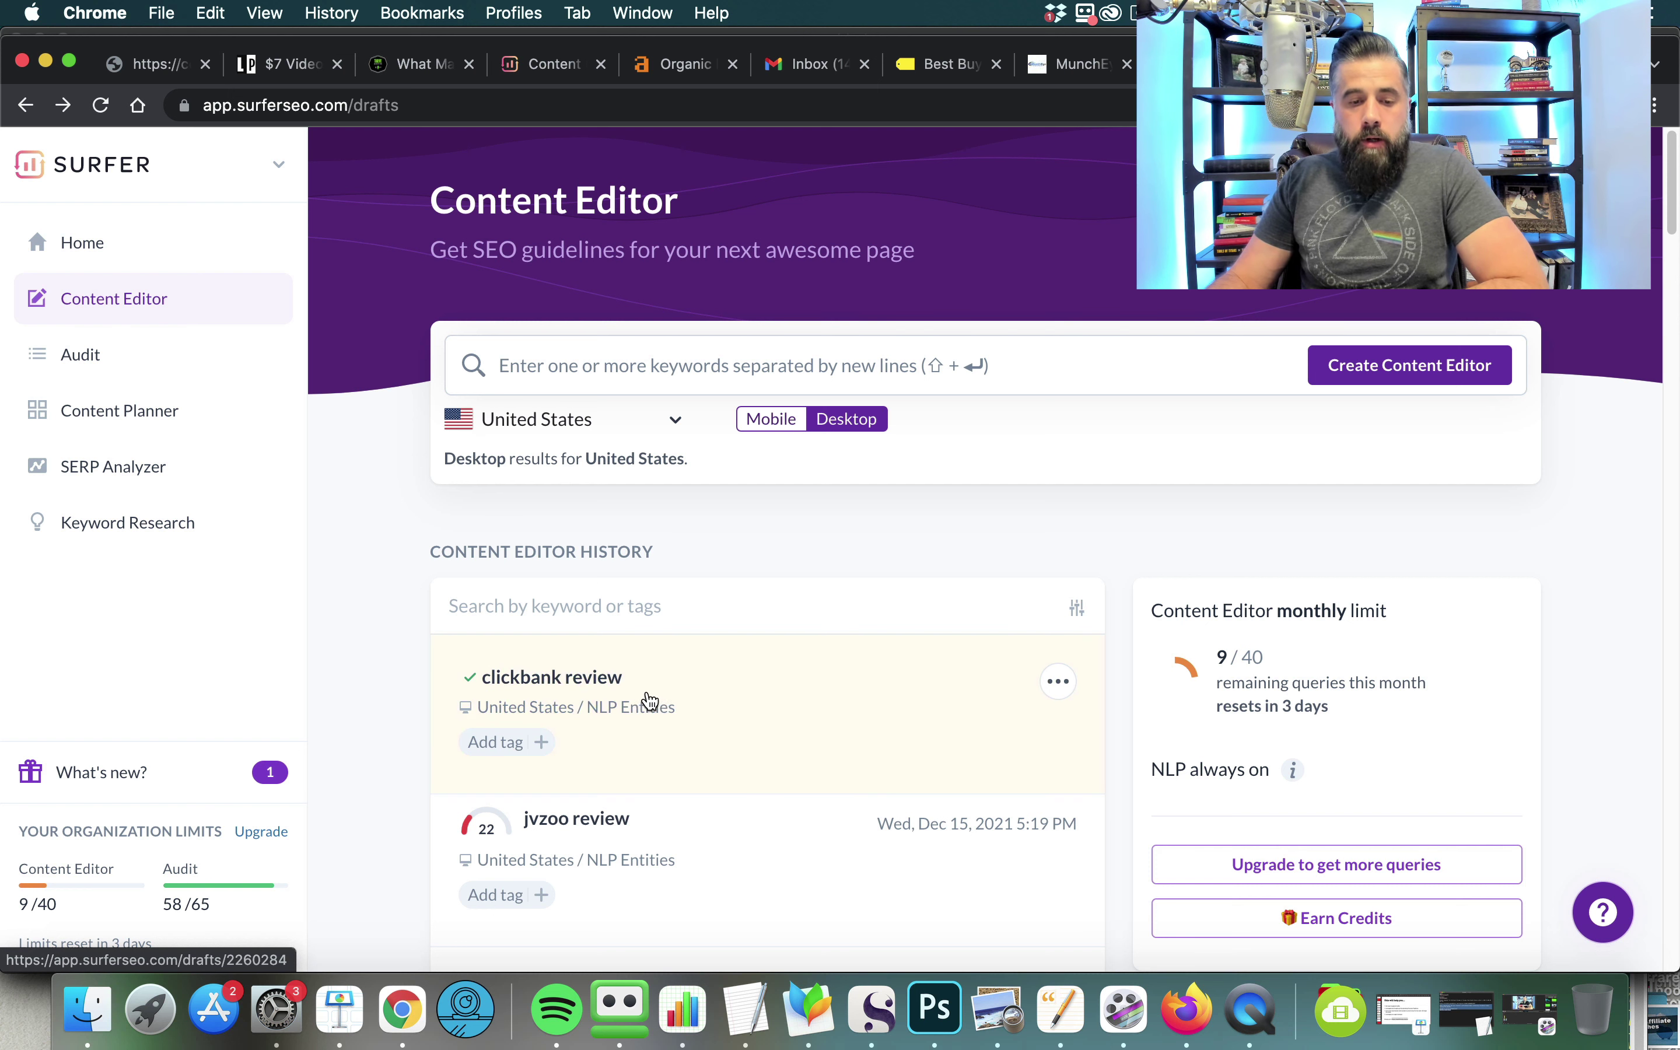
- Open the new clickbank review draft from the history and look over its title and Content Score
left_click(788, 684)
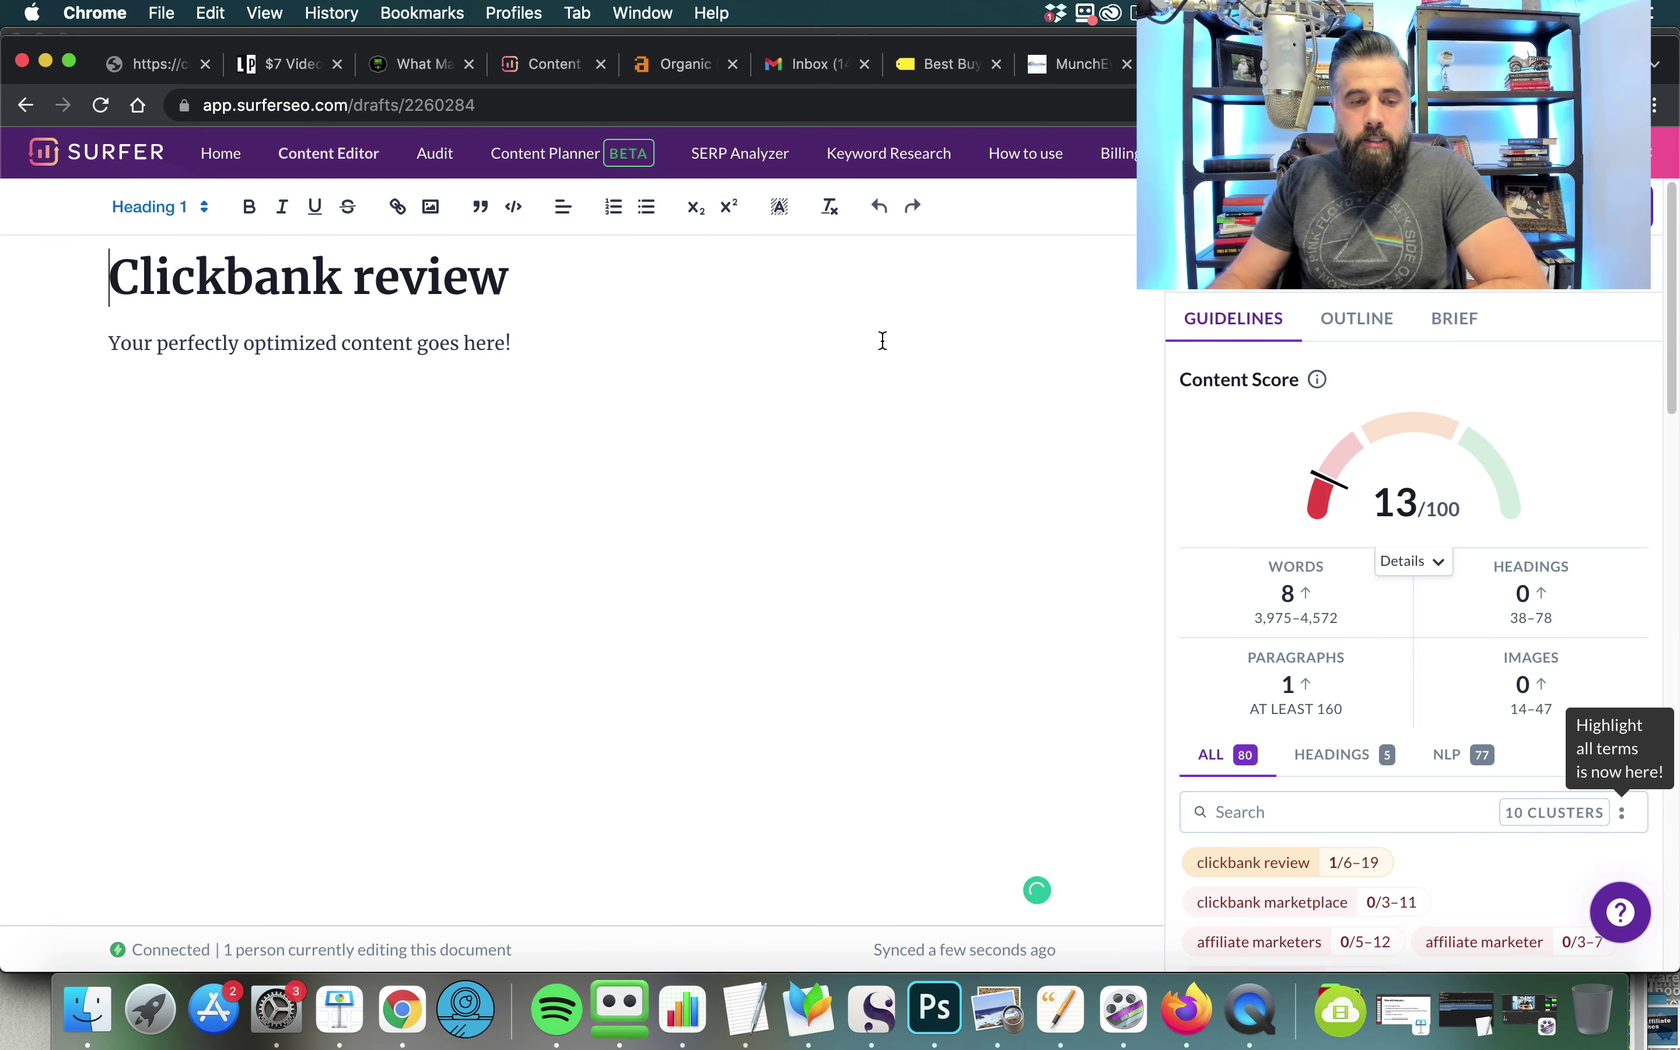
left_click_drag(111, 278, 528, 273)
left_click(587, 281)
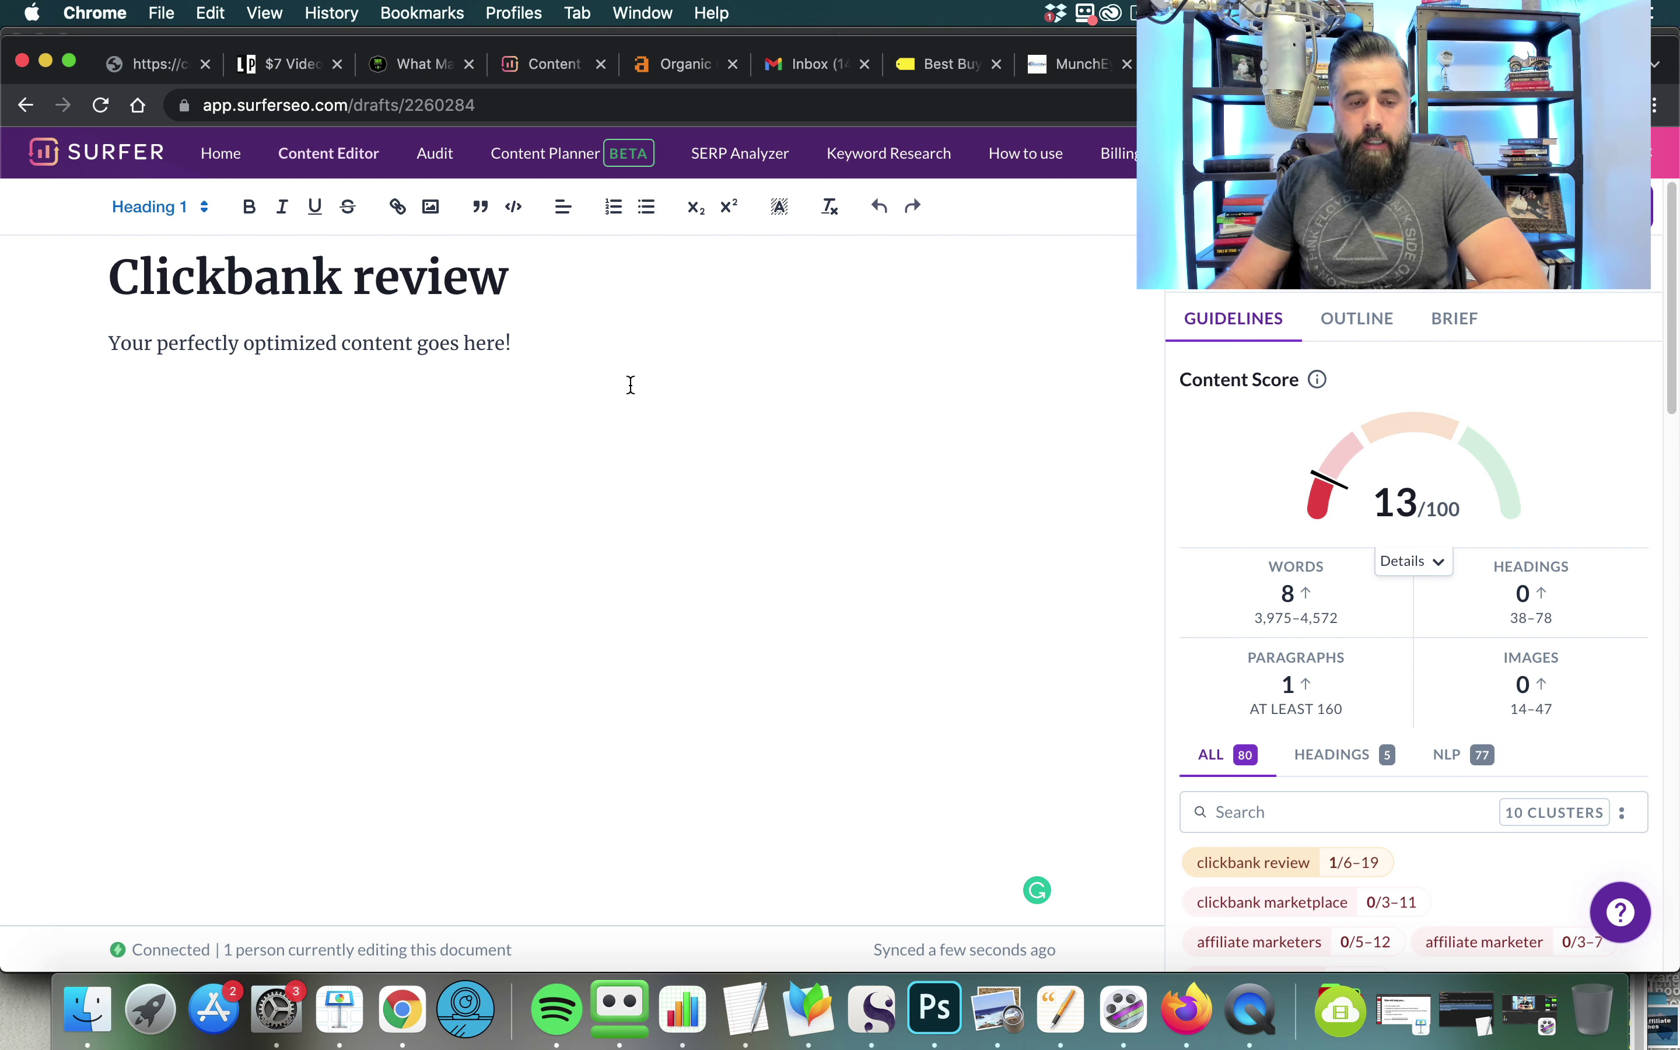
key("Down")
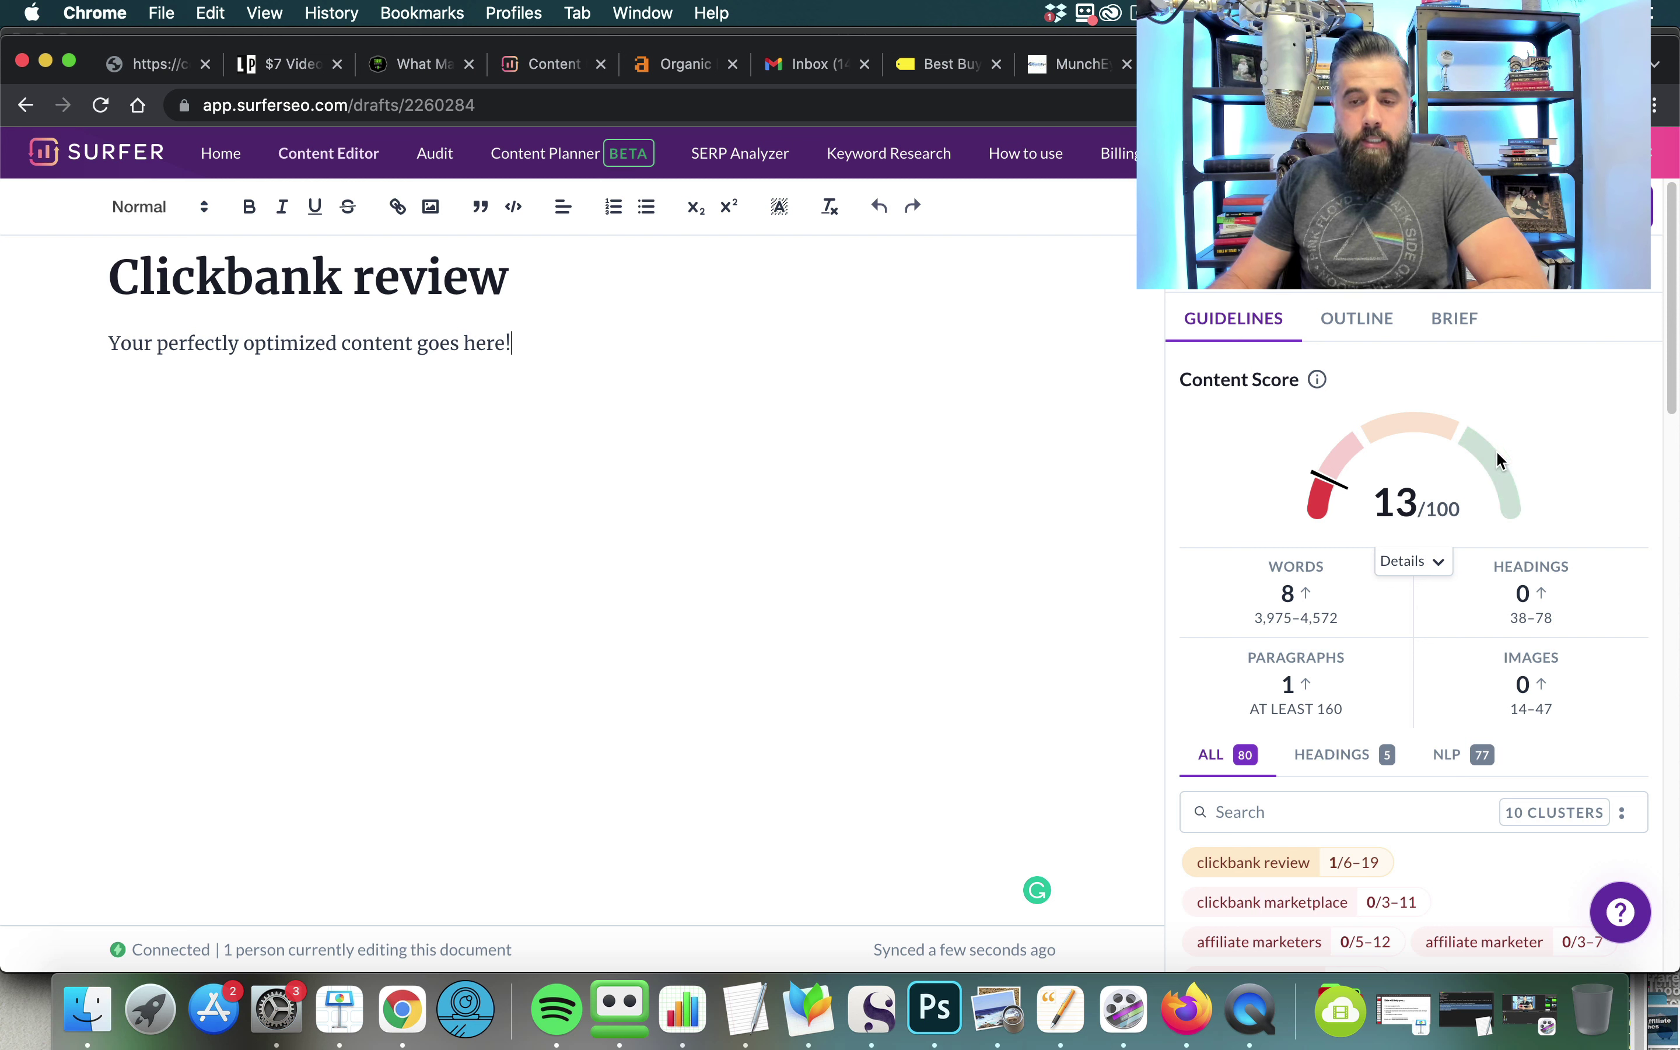
mouse_move(1317, 379)
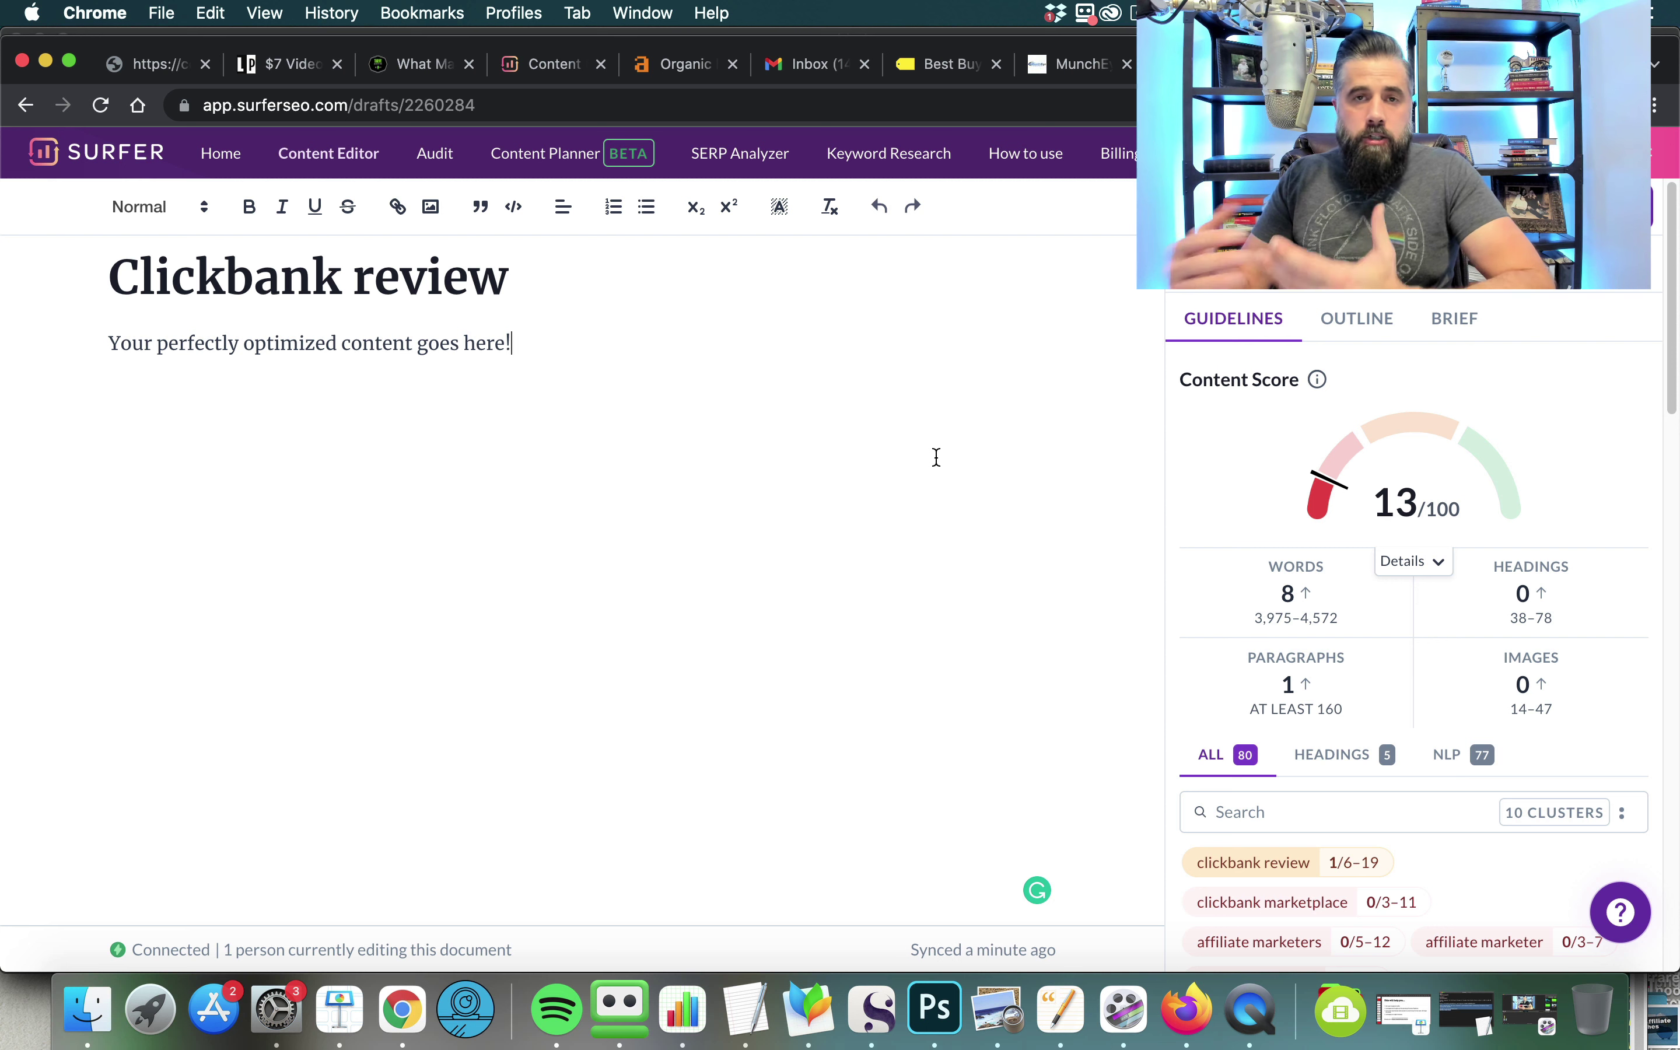
mouse_move(1454, 439)
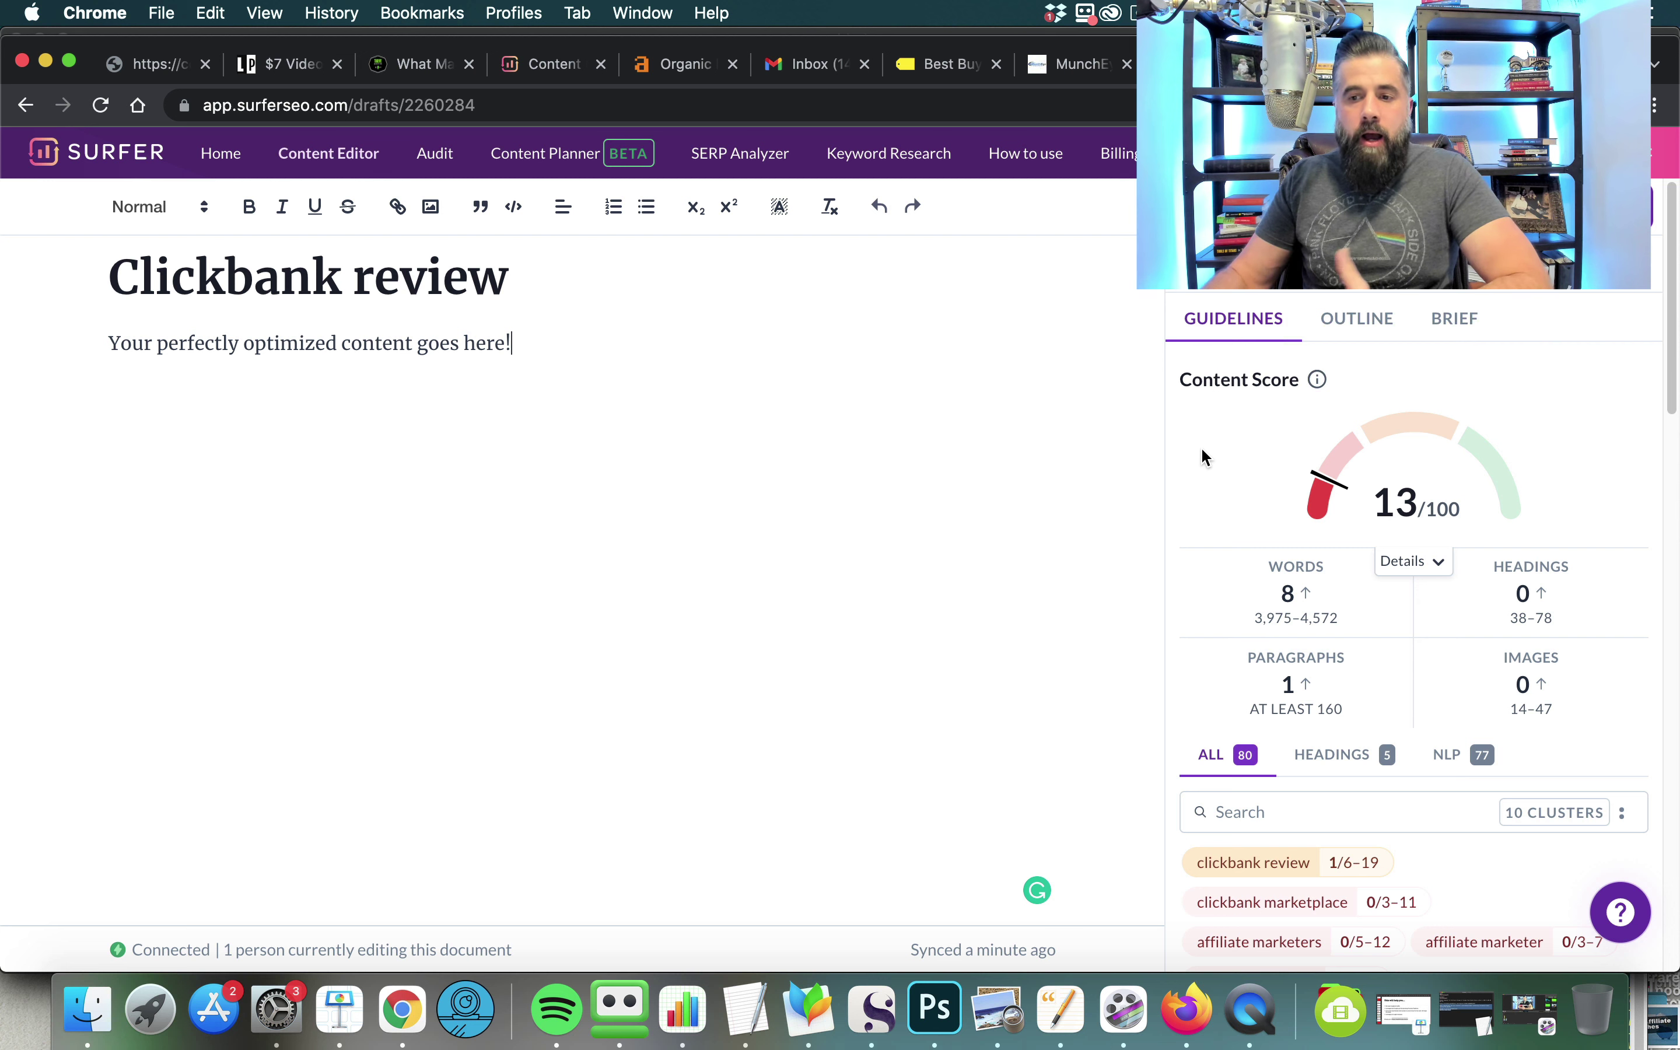
mouse_move(1520, 518)
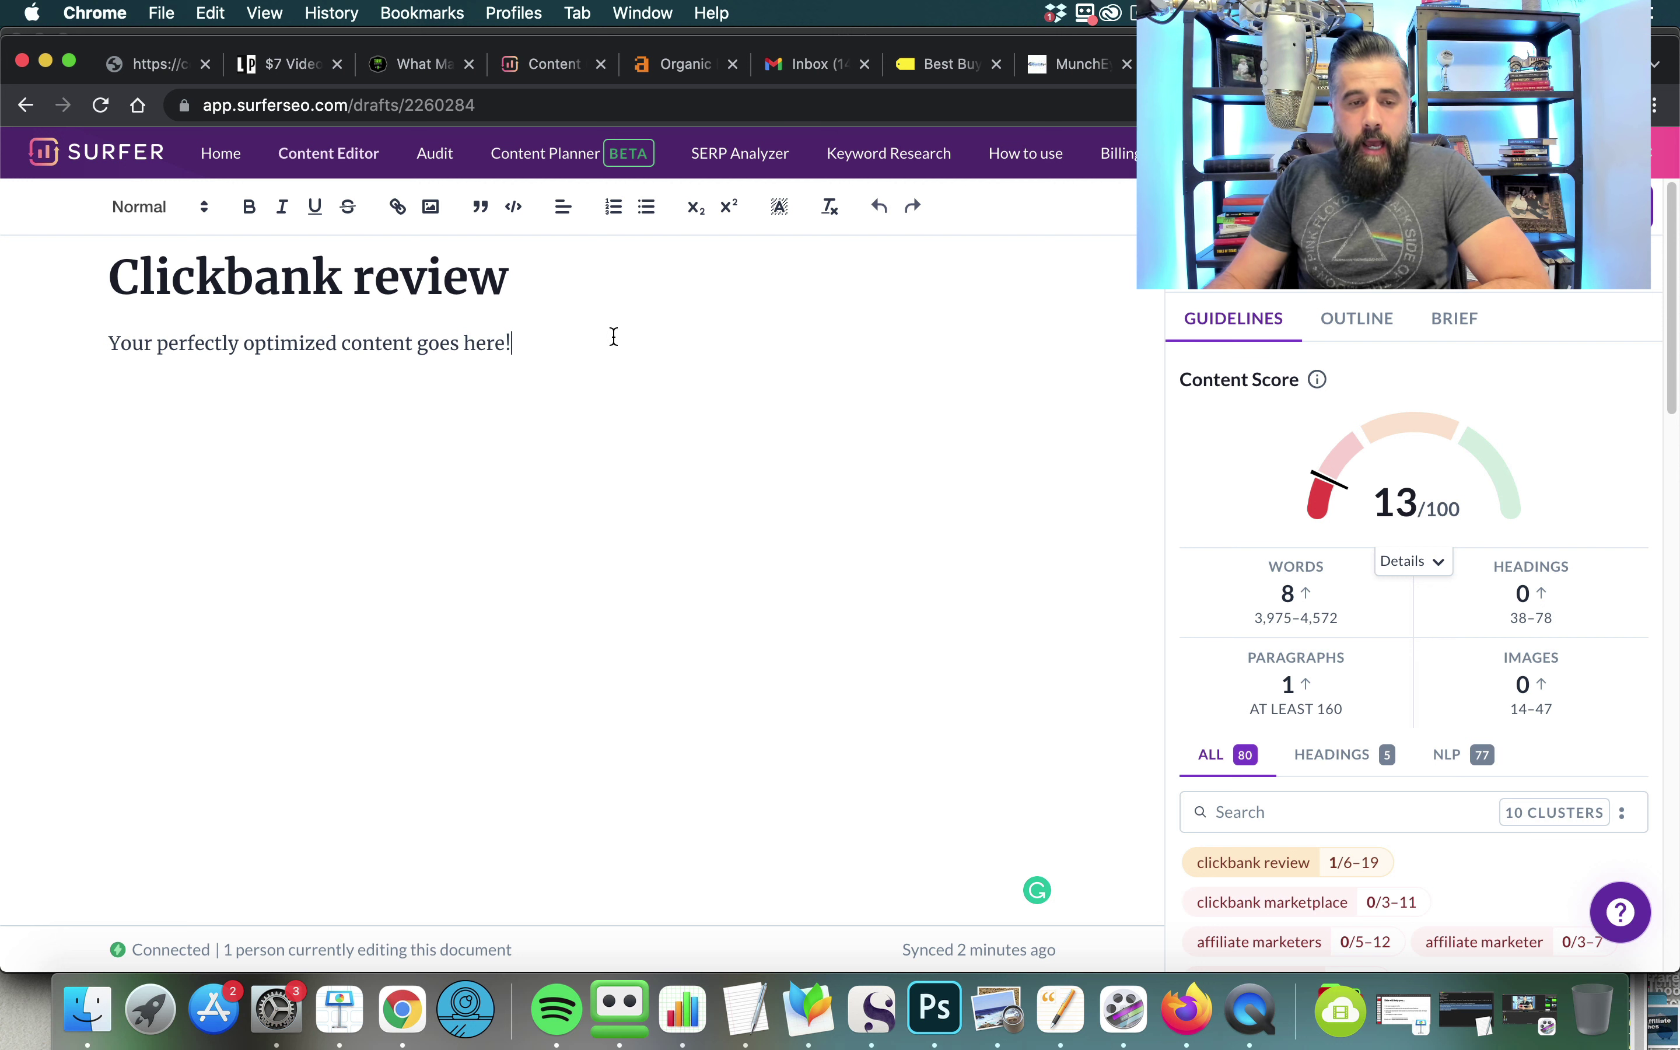
- Change the article's main heading to "Clickbank Review - Does It Really Work In 2022?"
left_click(544, 278)
left_click_drag(545, 278, 66, 290)
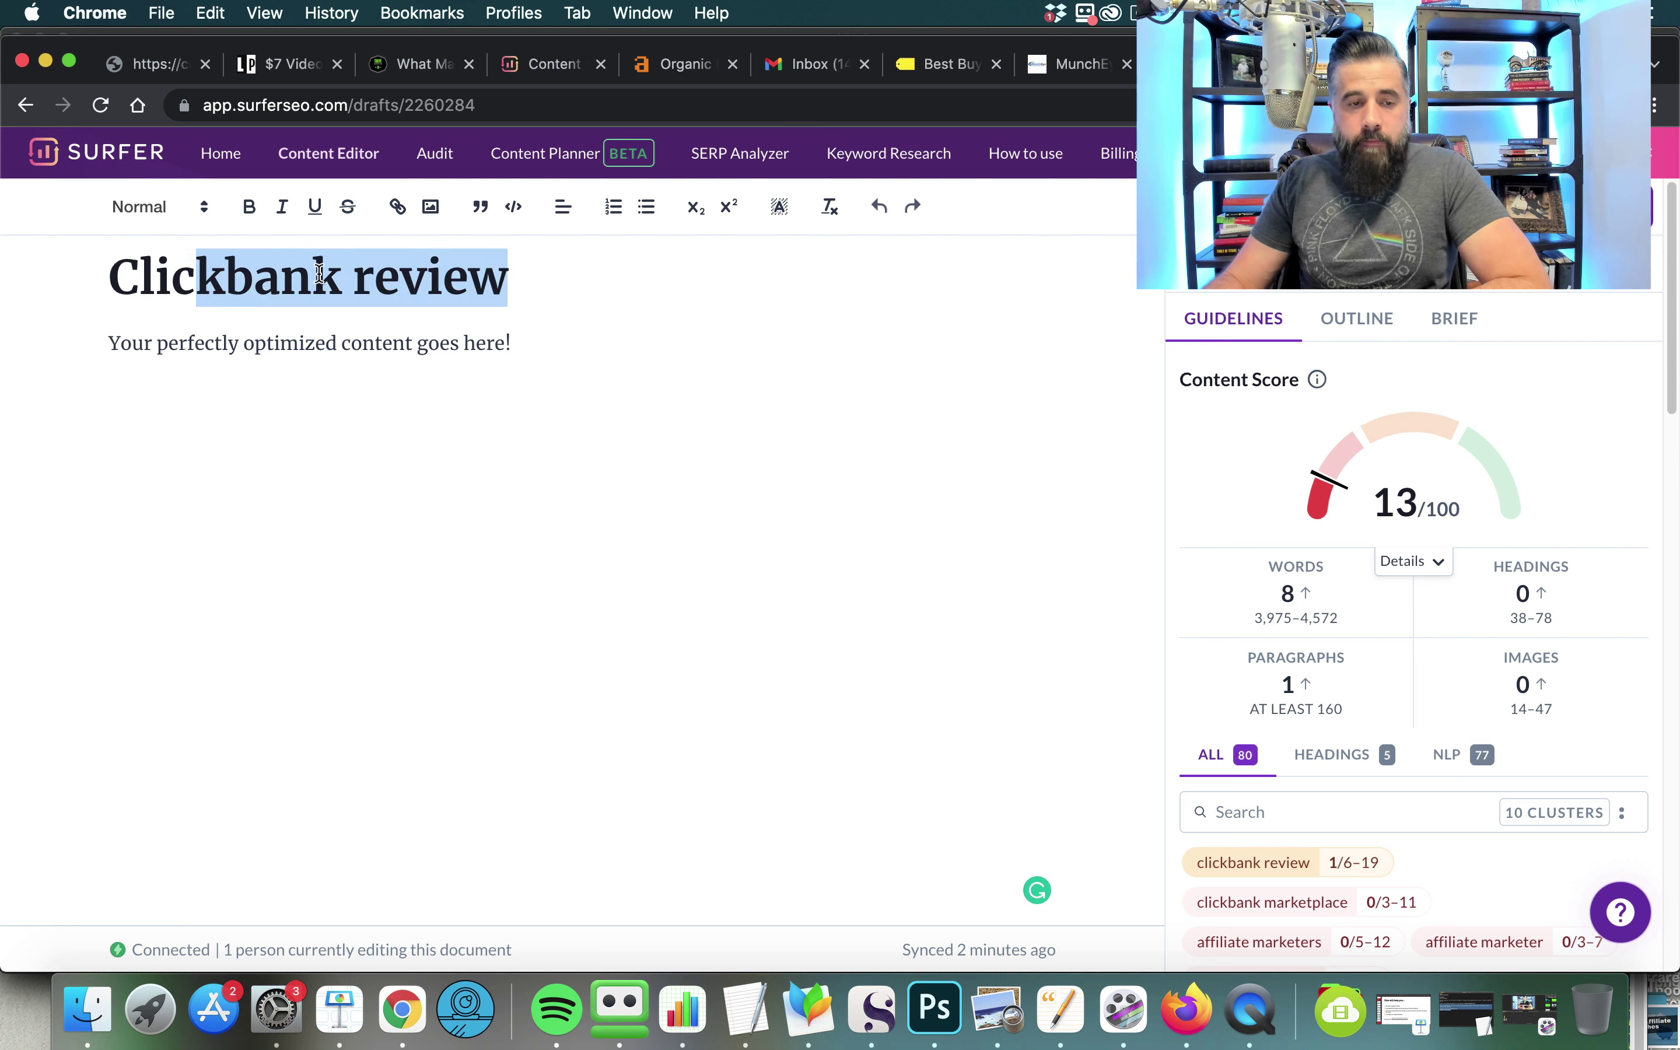
left_click(519, 274)
type("-")
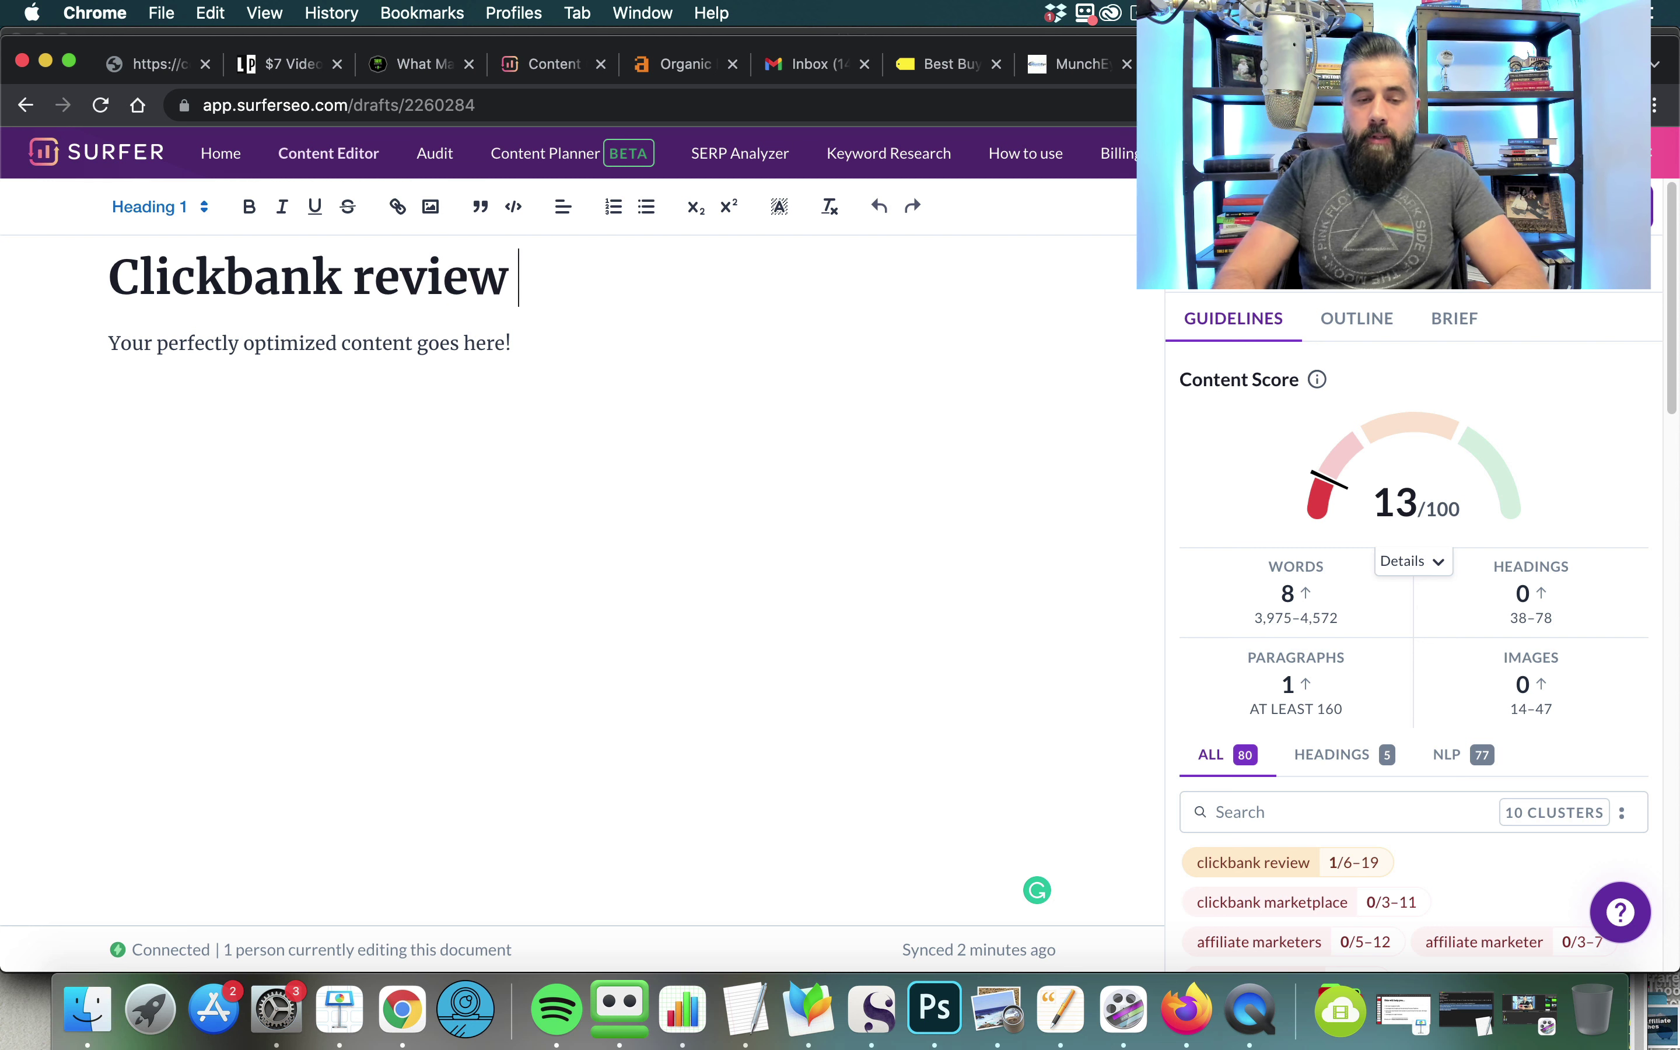
type(" Does It ")
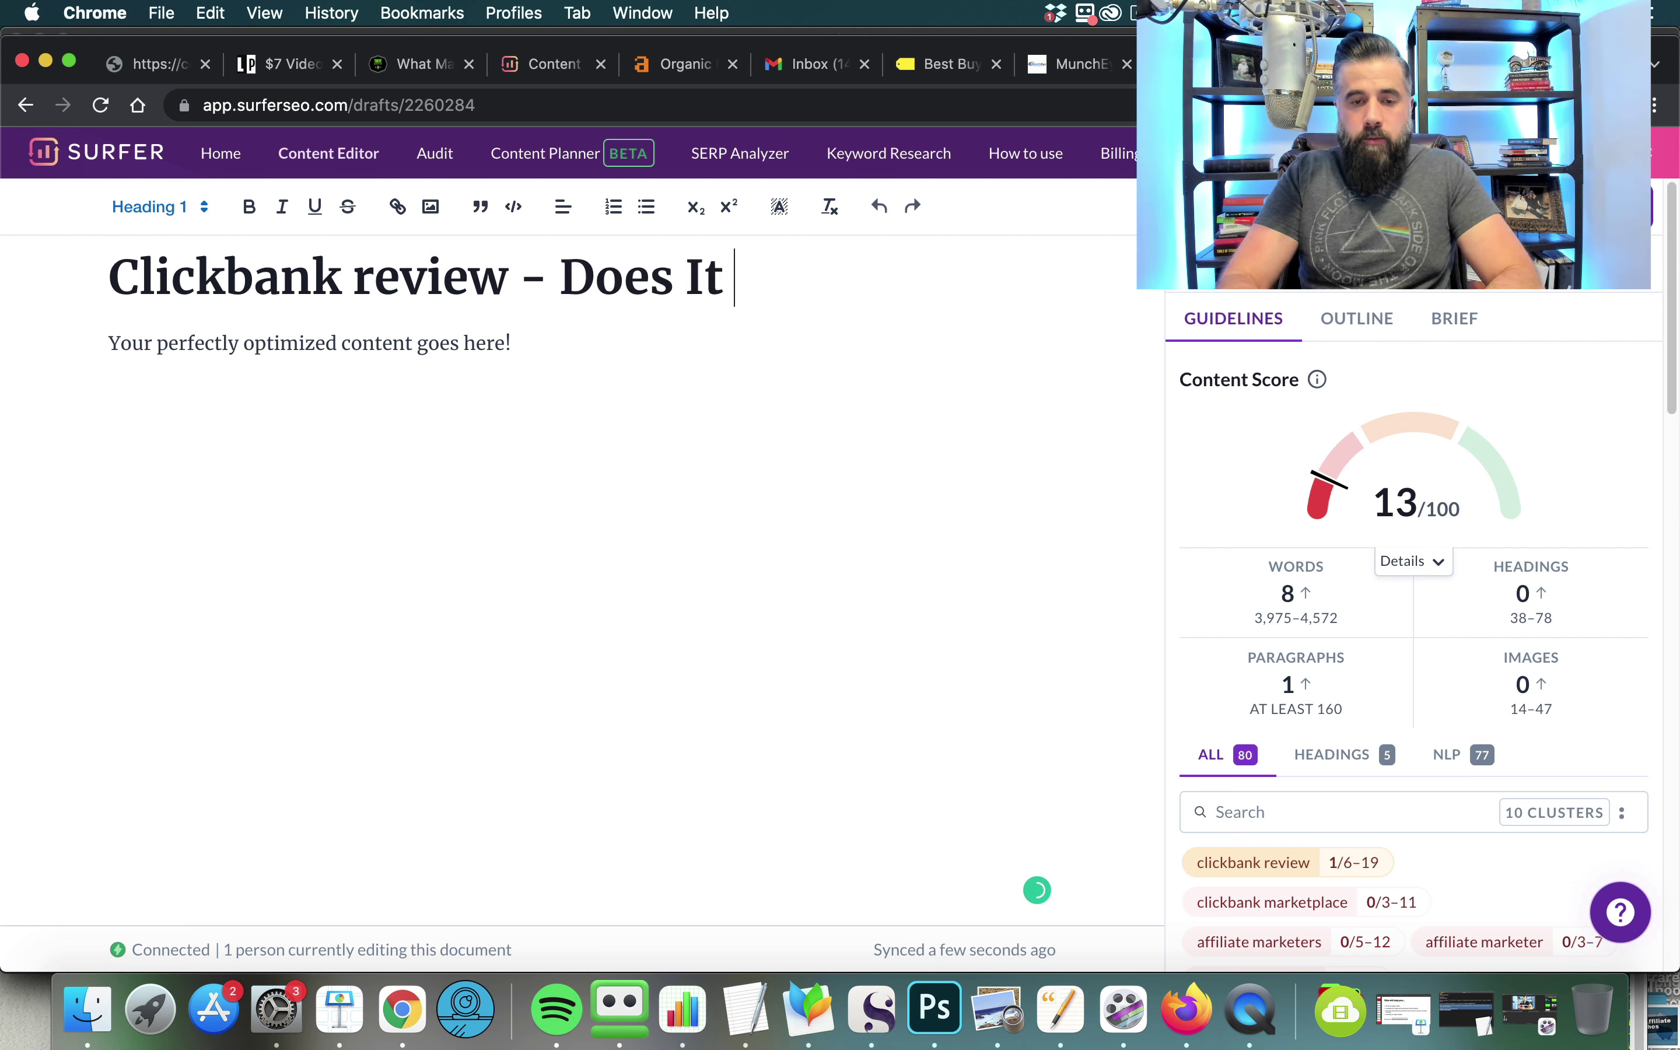
type("Really Work I")
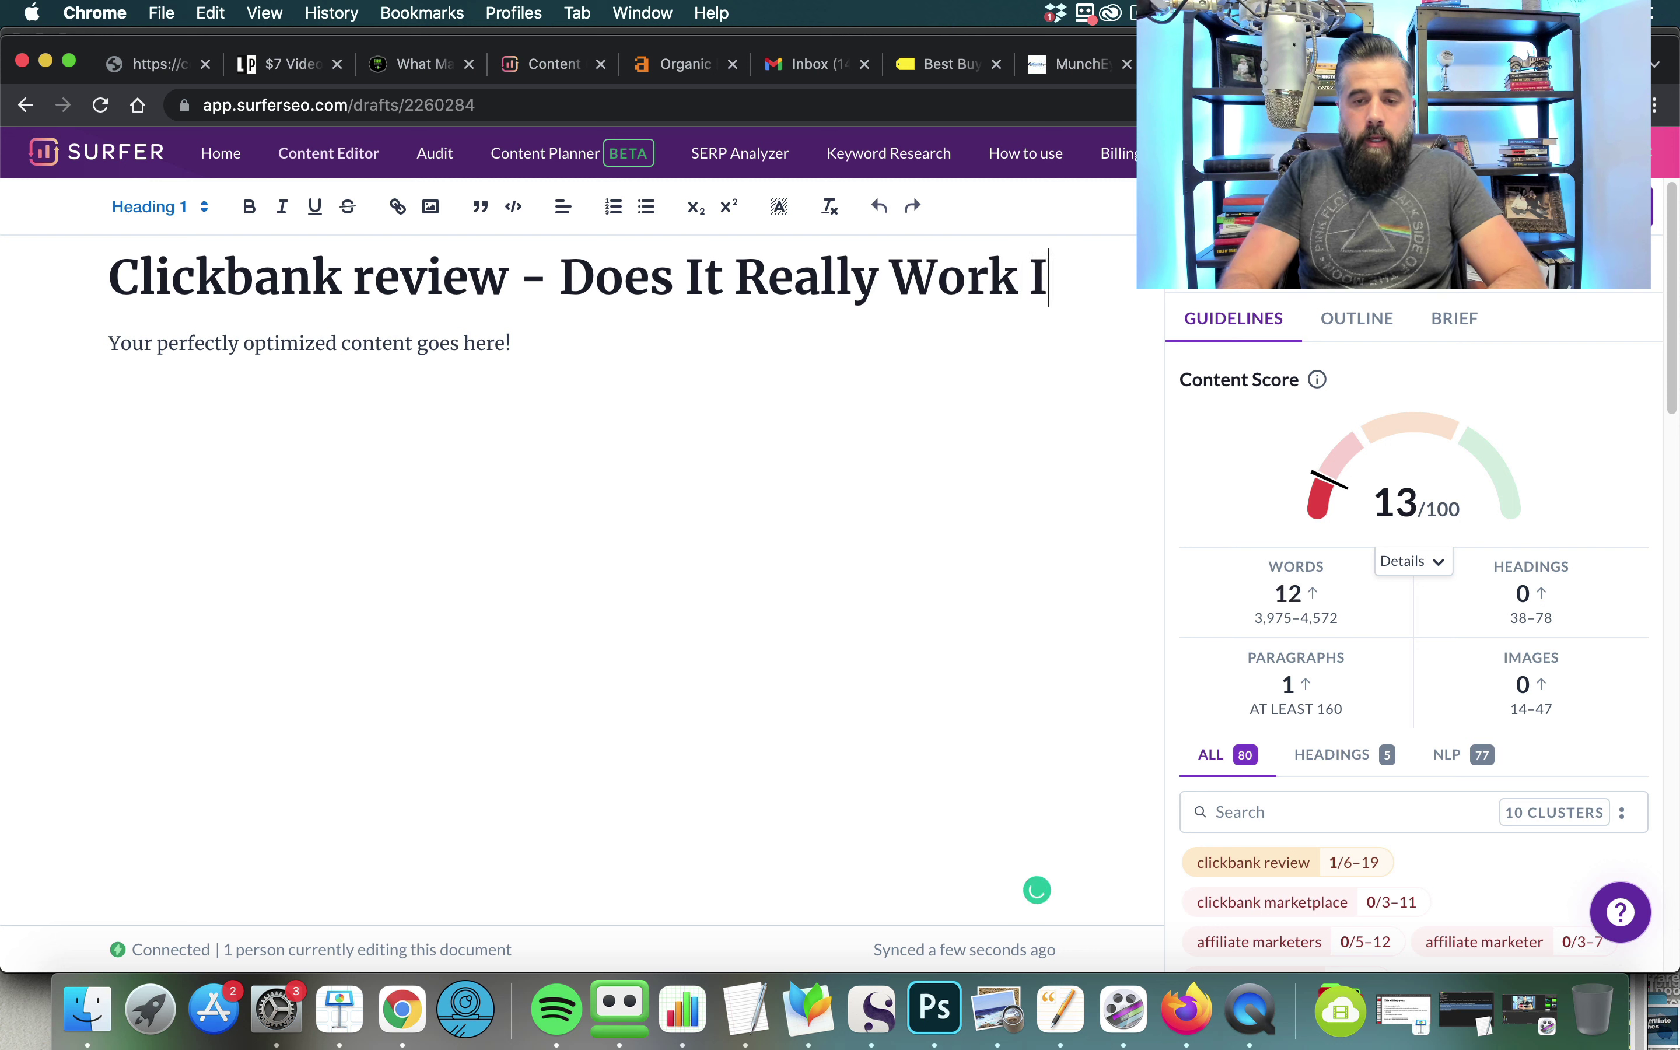
type("n 2022?")
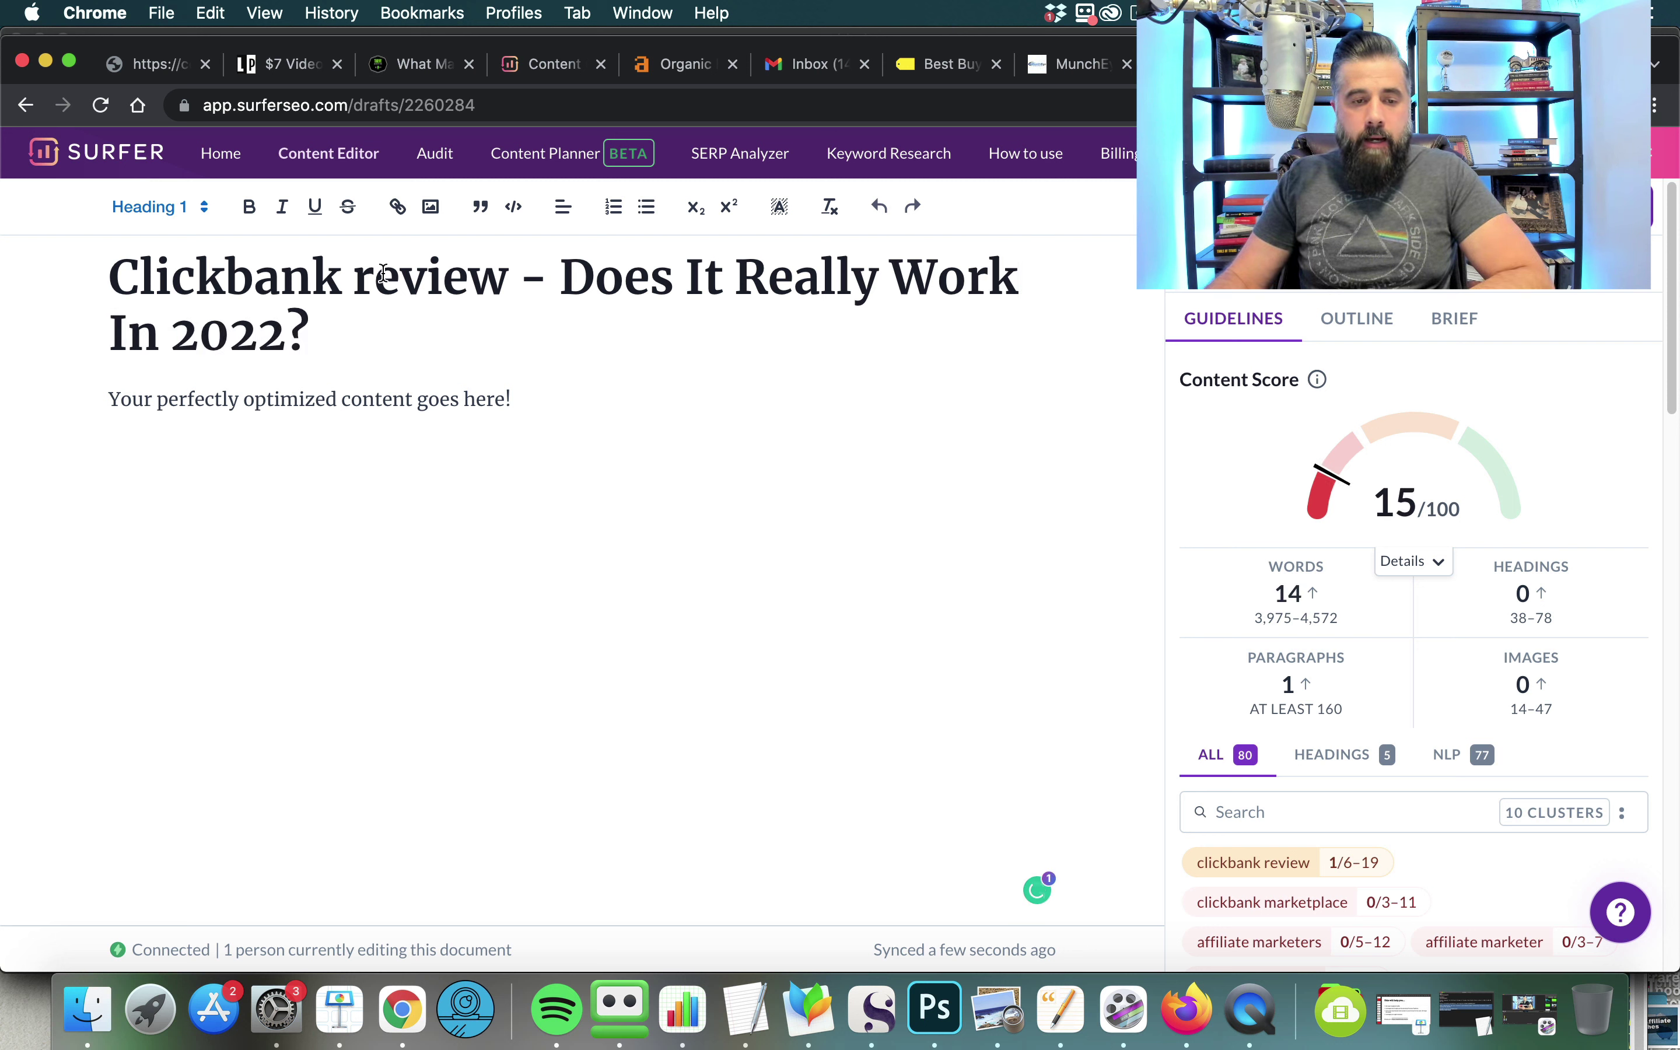
left_click_drag(375, 273, 351, 273)
type("R")
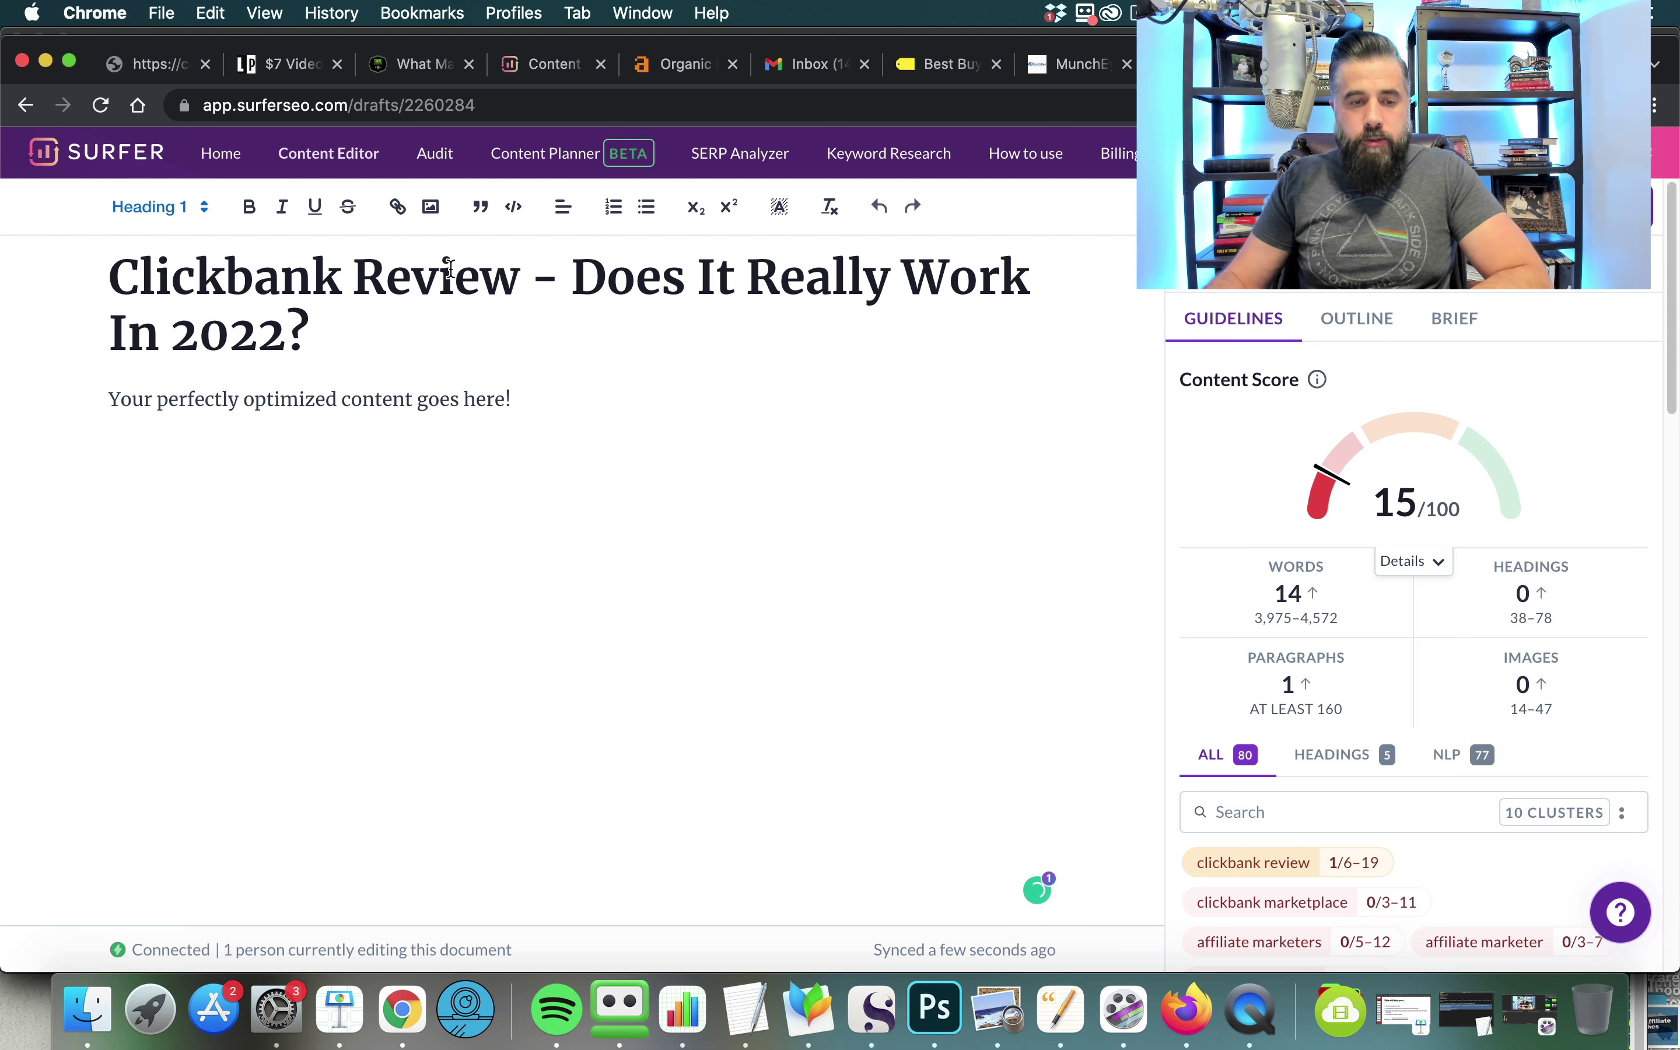
left_click(362, 321)
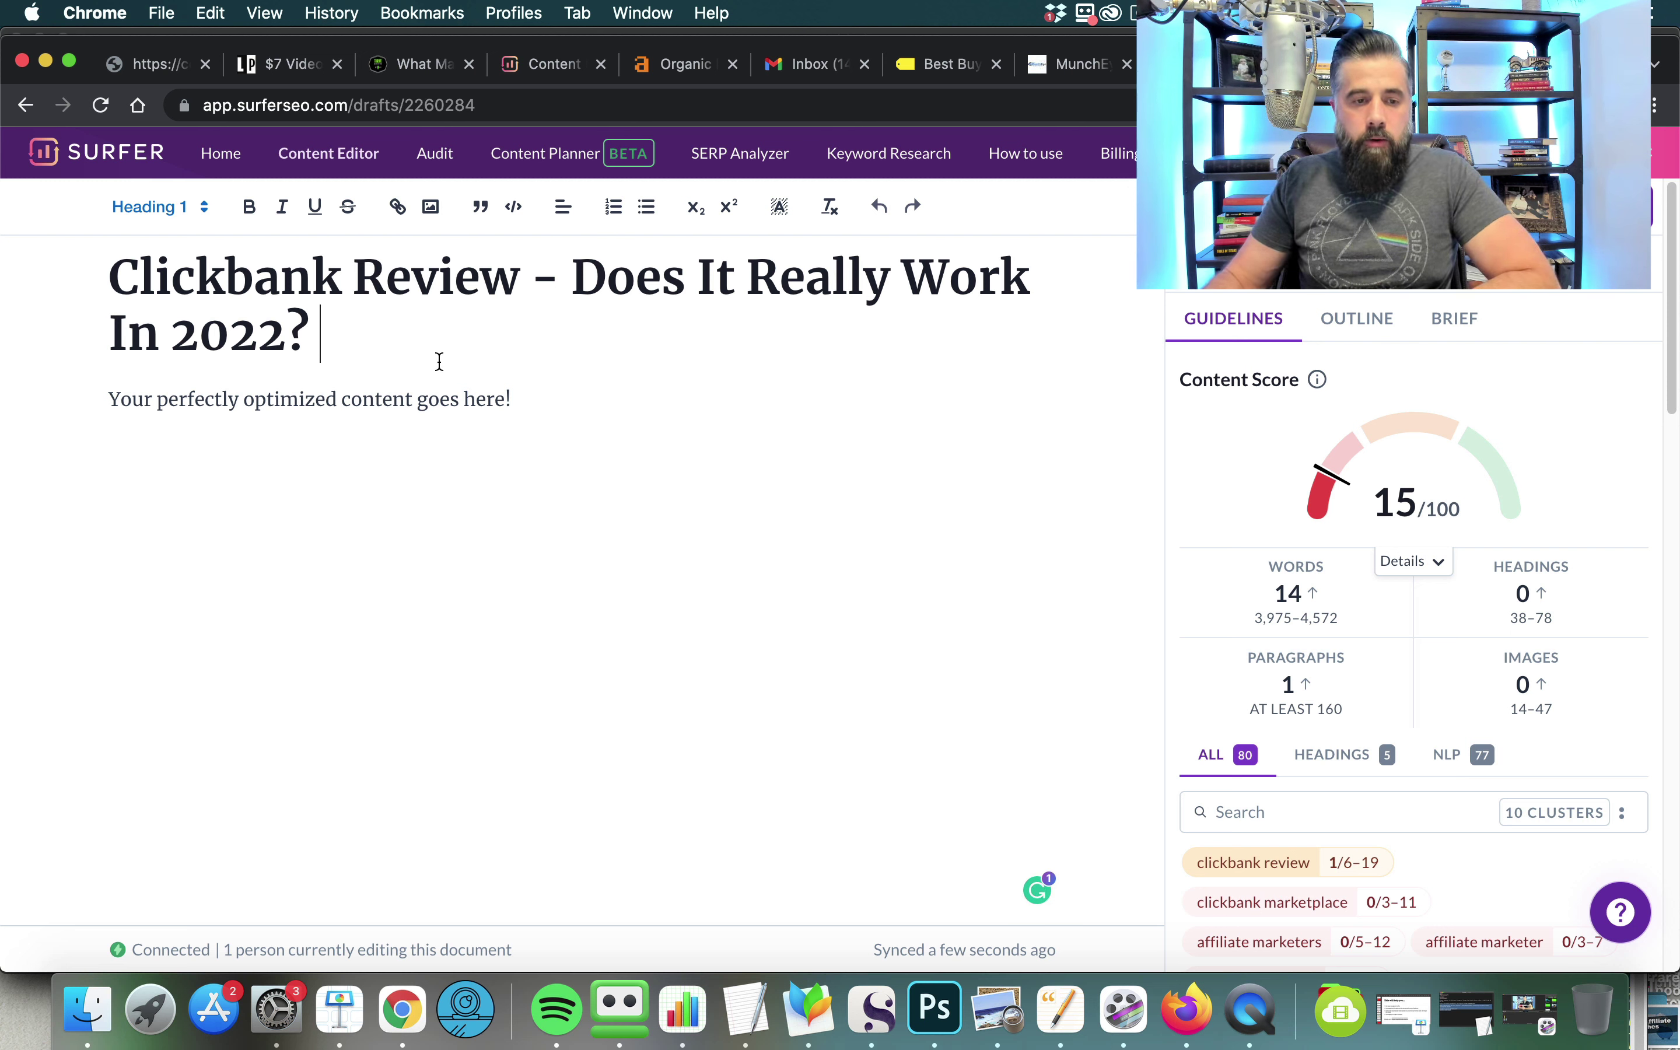
- Replace the placeholder body text with "introduction" and start an empty paragraph below it
left_click(512, 419)
triple_click(512, 419)
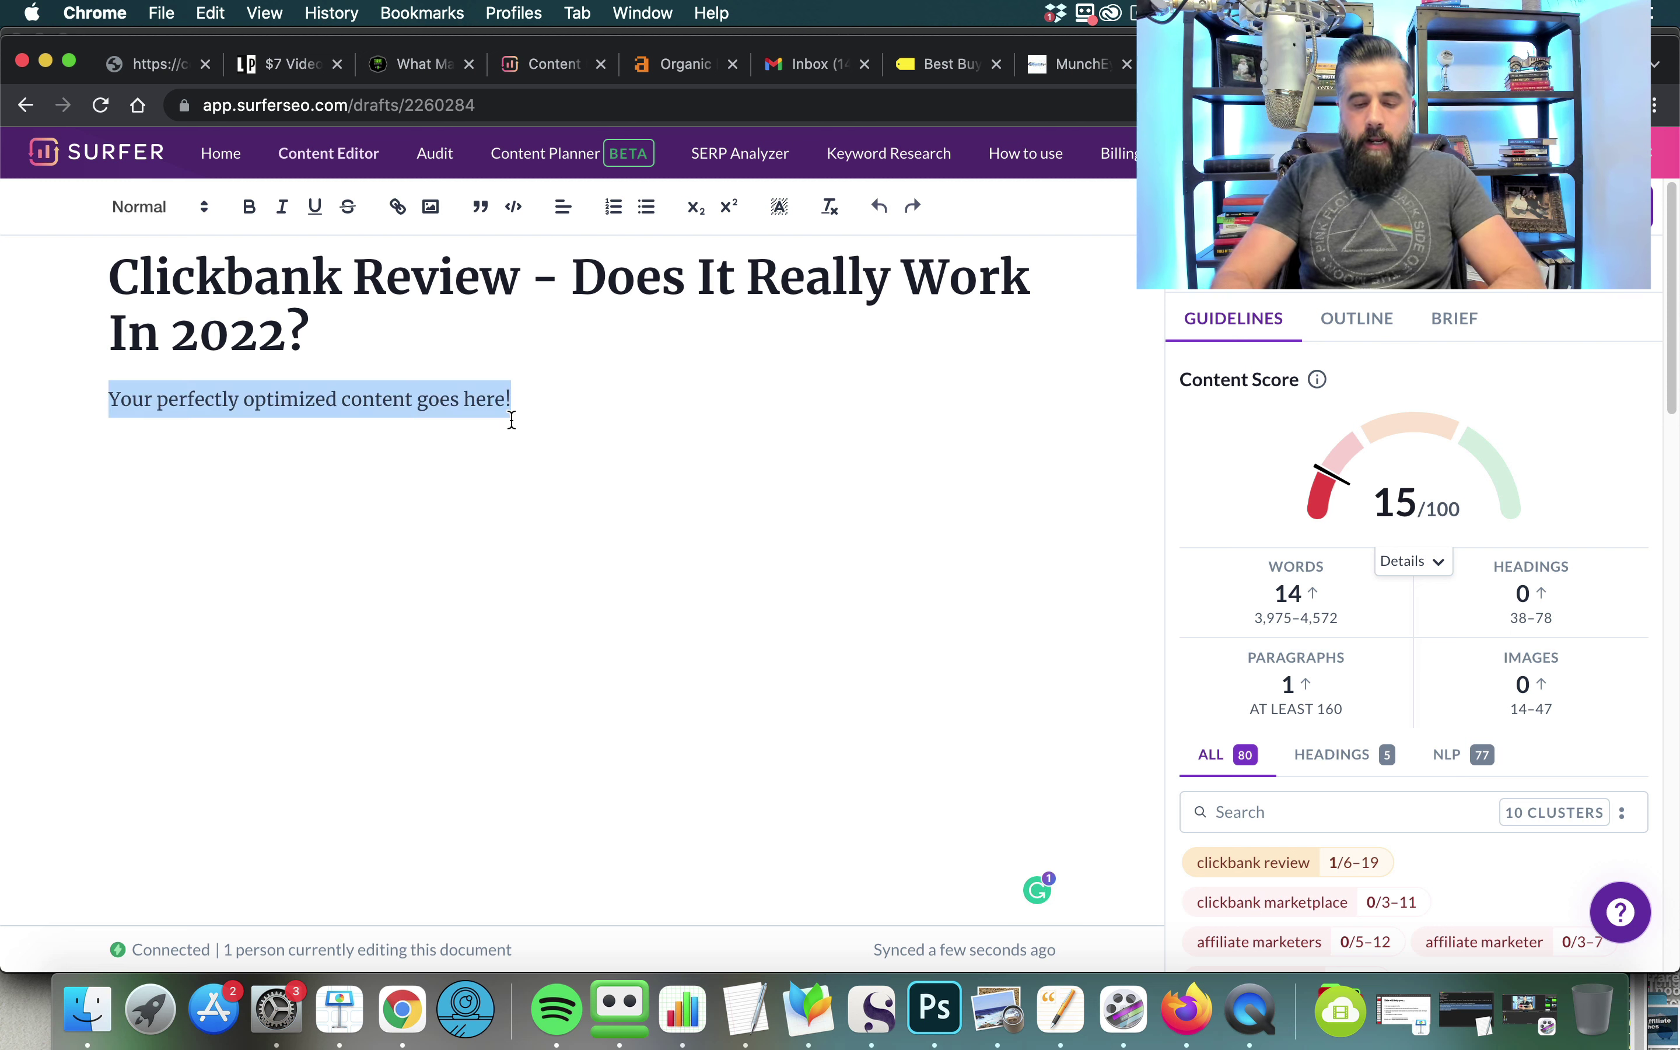
type("introductio")
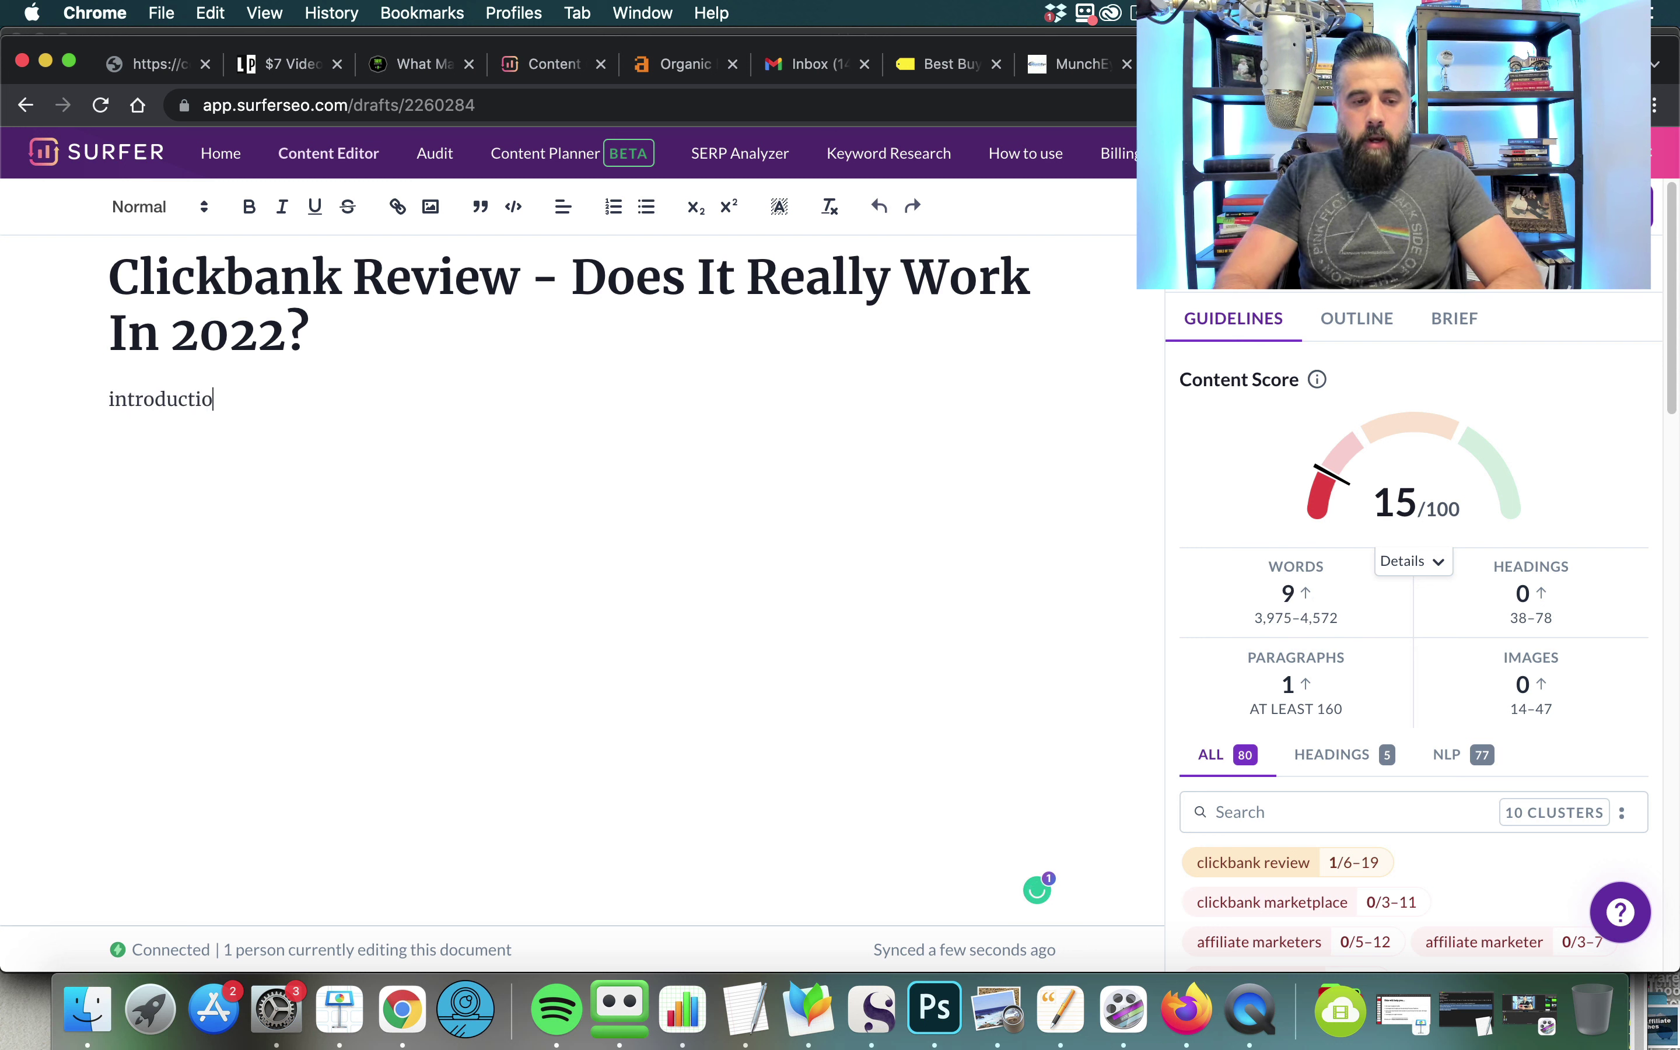
type("n")
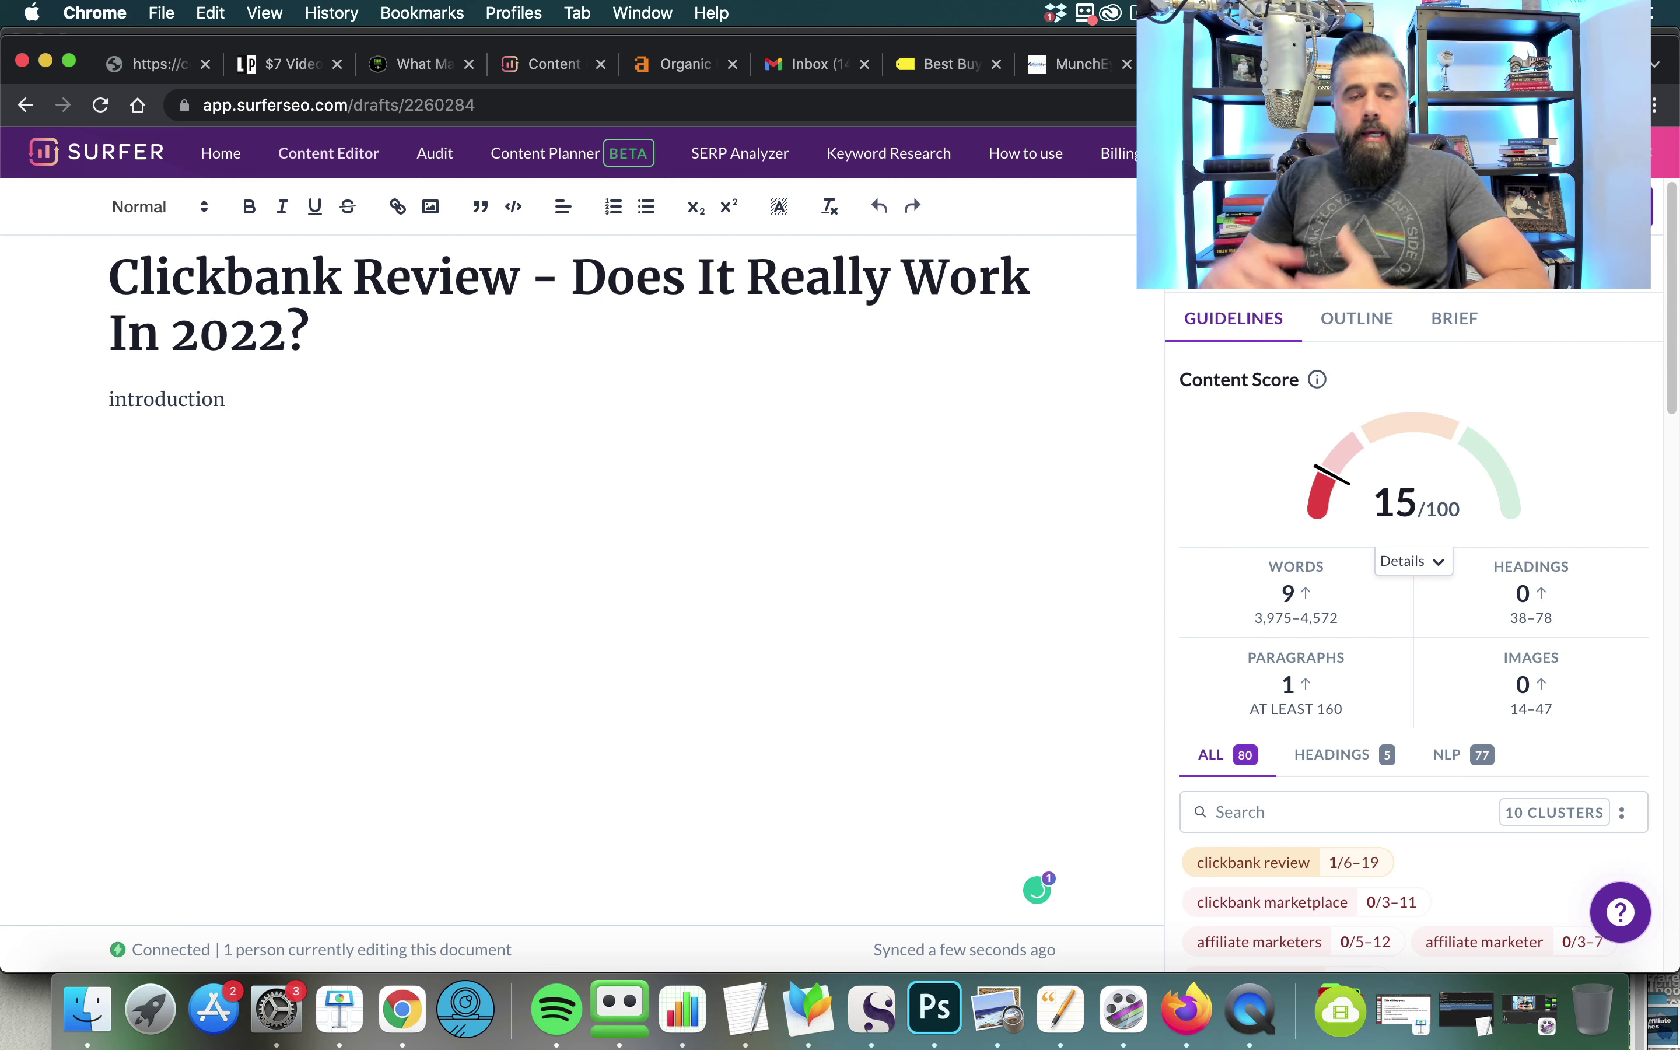
key("Return")
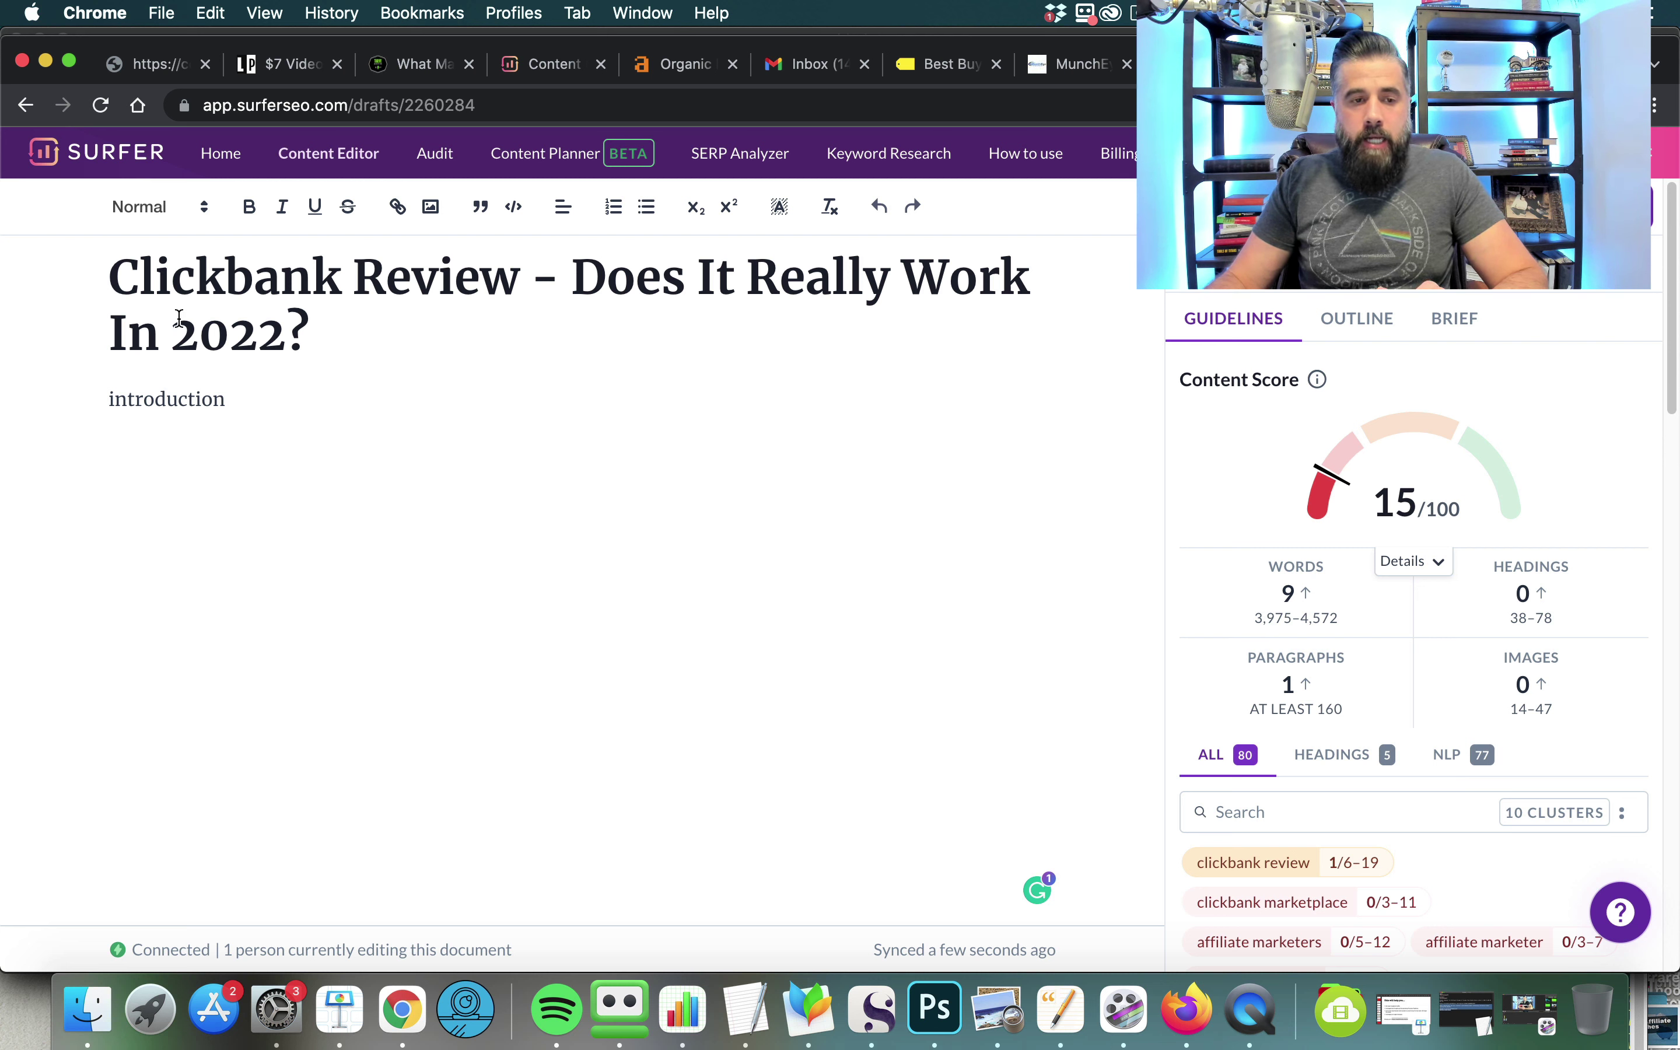
left_click_drag(96, 397, 266, 401)
left_click(267, 455)
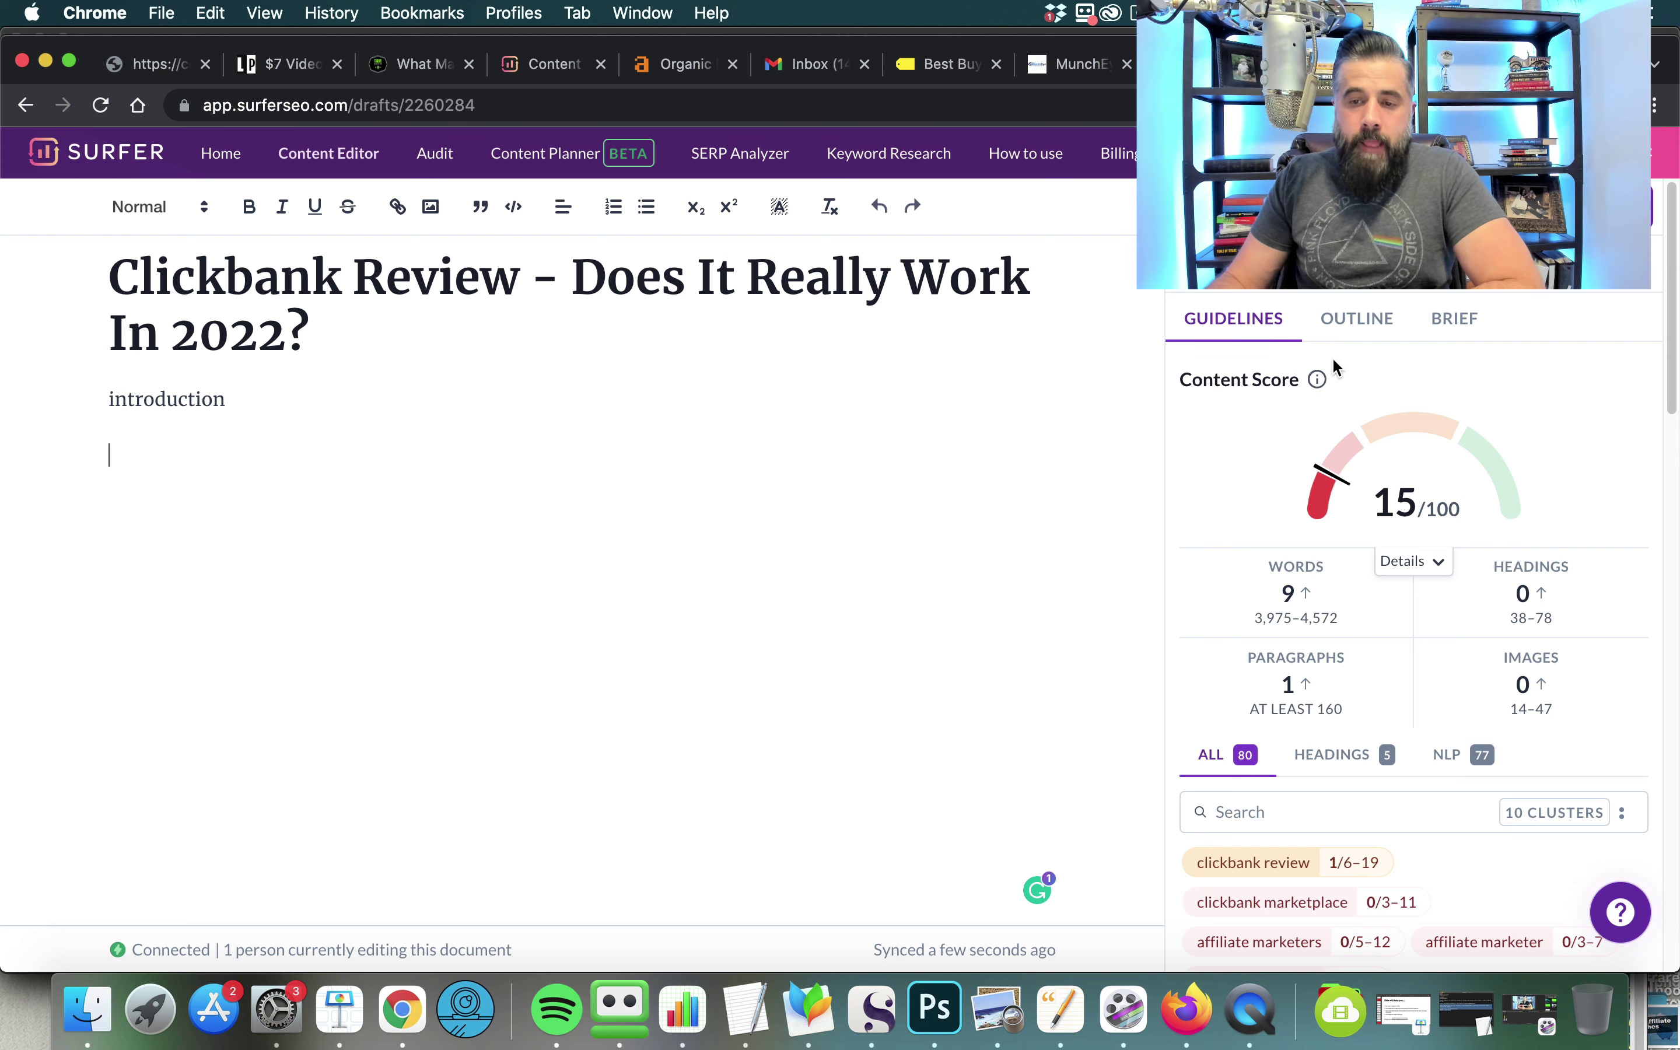
- Open the outline suggestions and read through the suggested headings for a section that can follow the introduction
left_click(1357, 329)
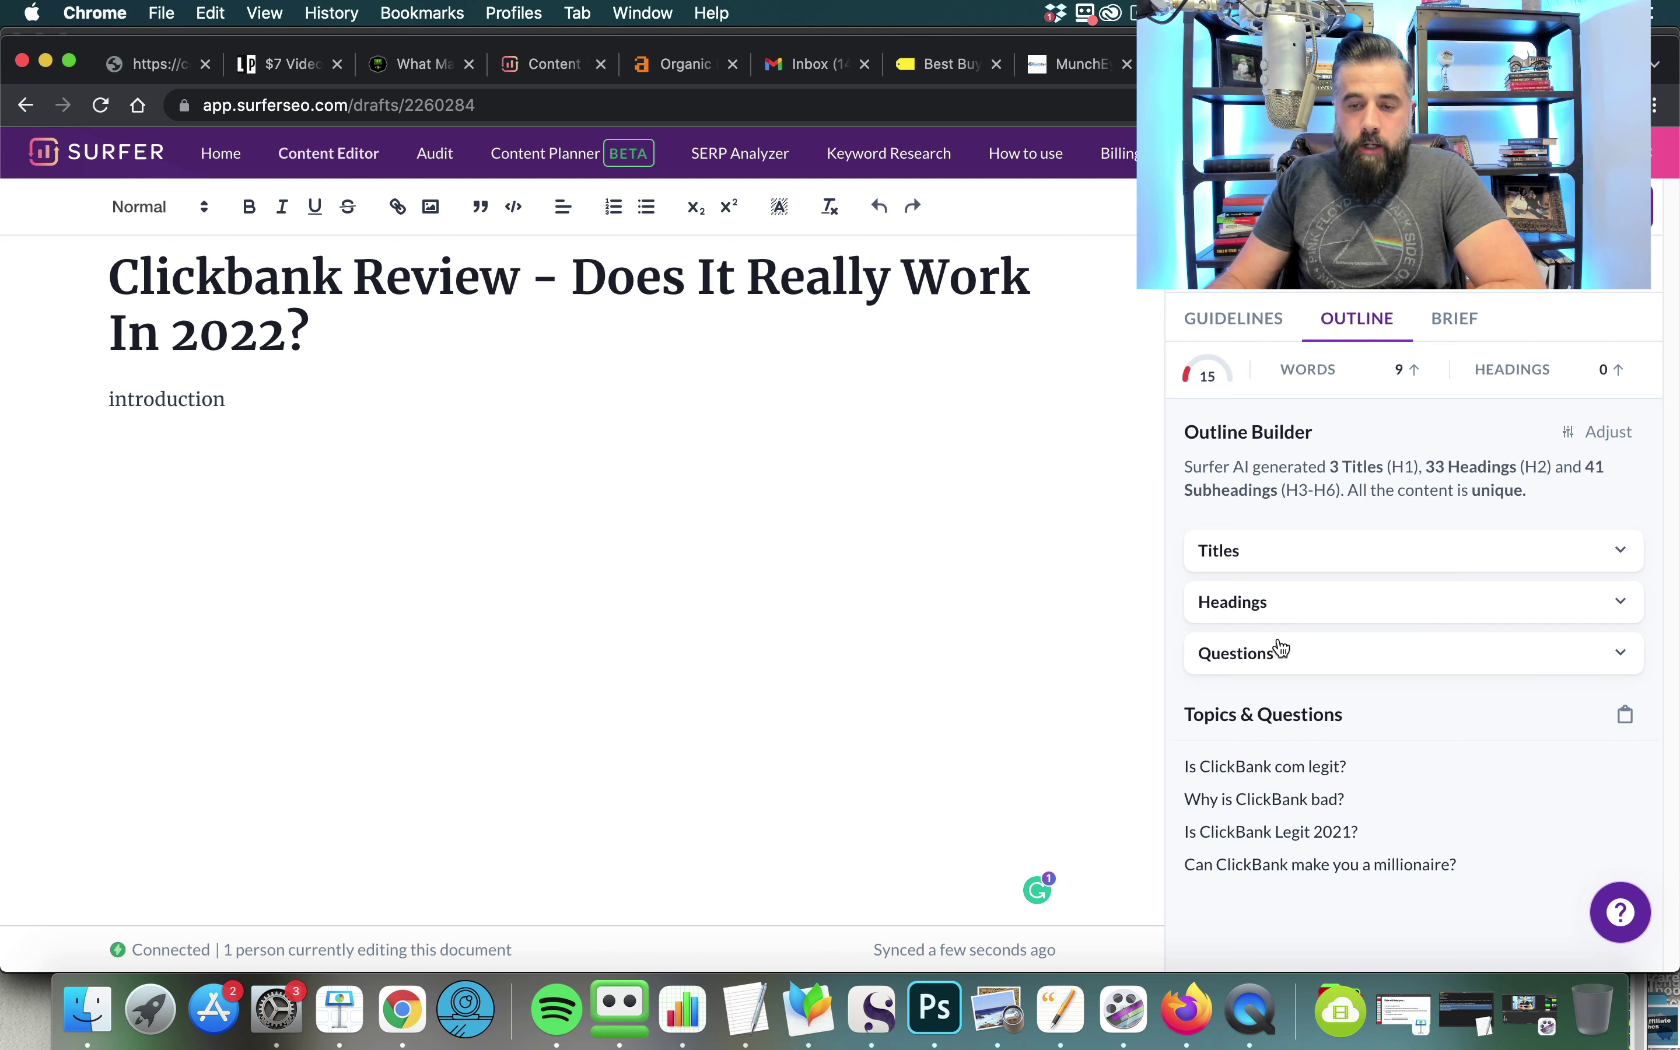
left_click(1258, 607)
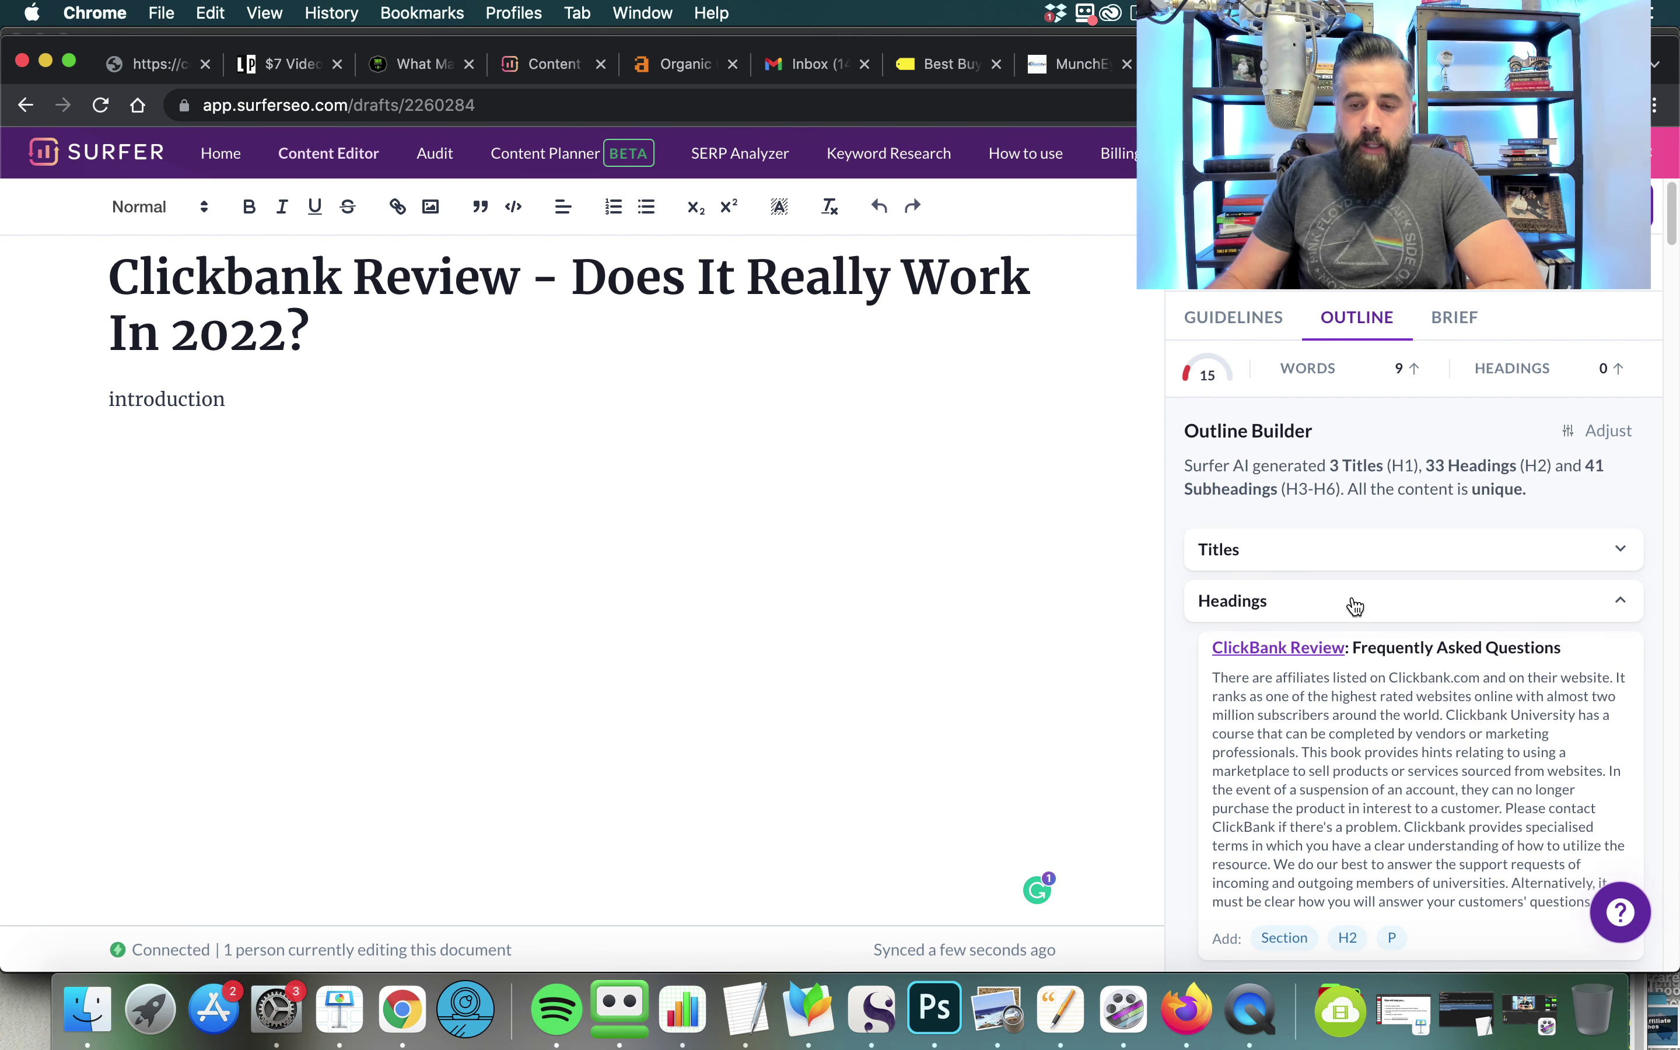
scroll(1342, 657, "down", 3)
scroll(1332, 658, "down", 3)
scroll(1367, 656, "up", 1)
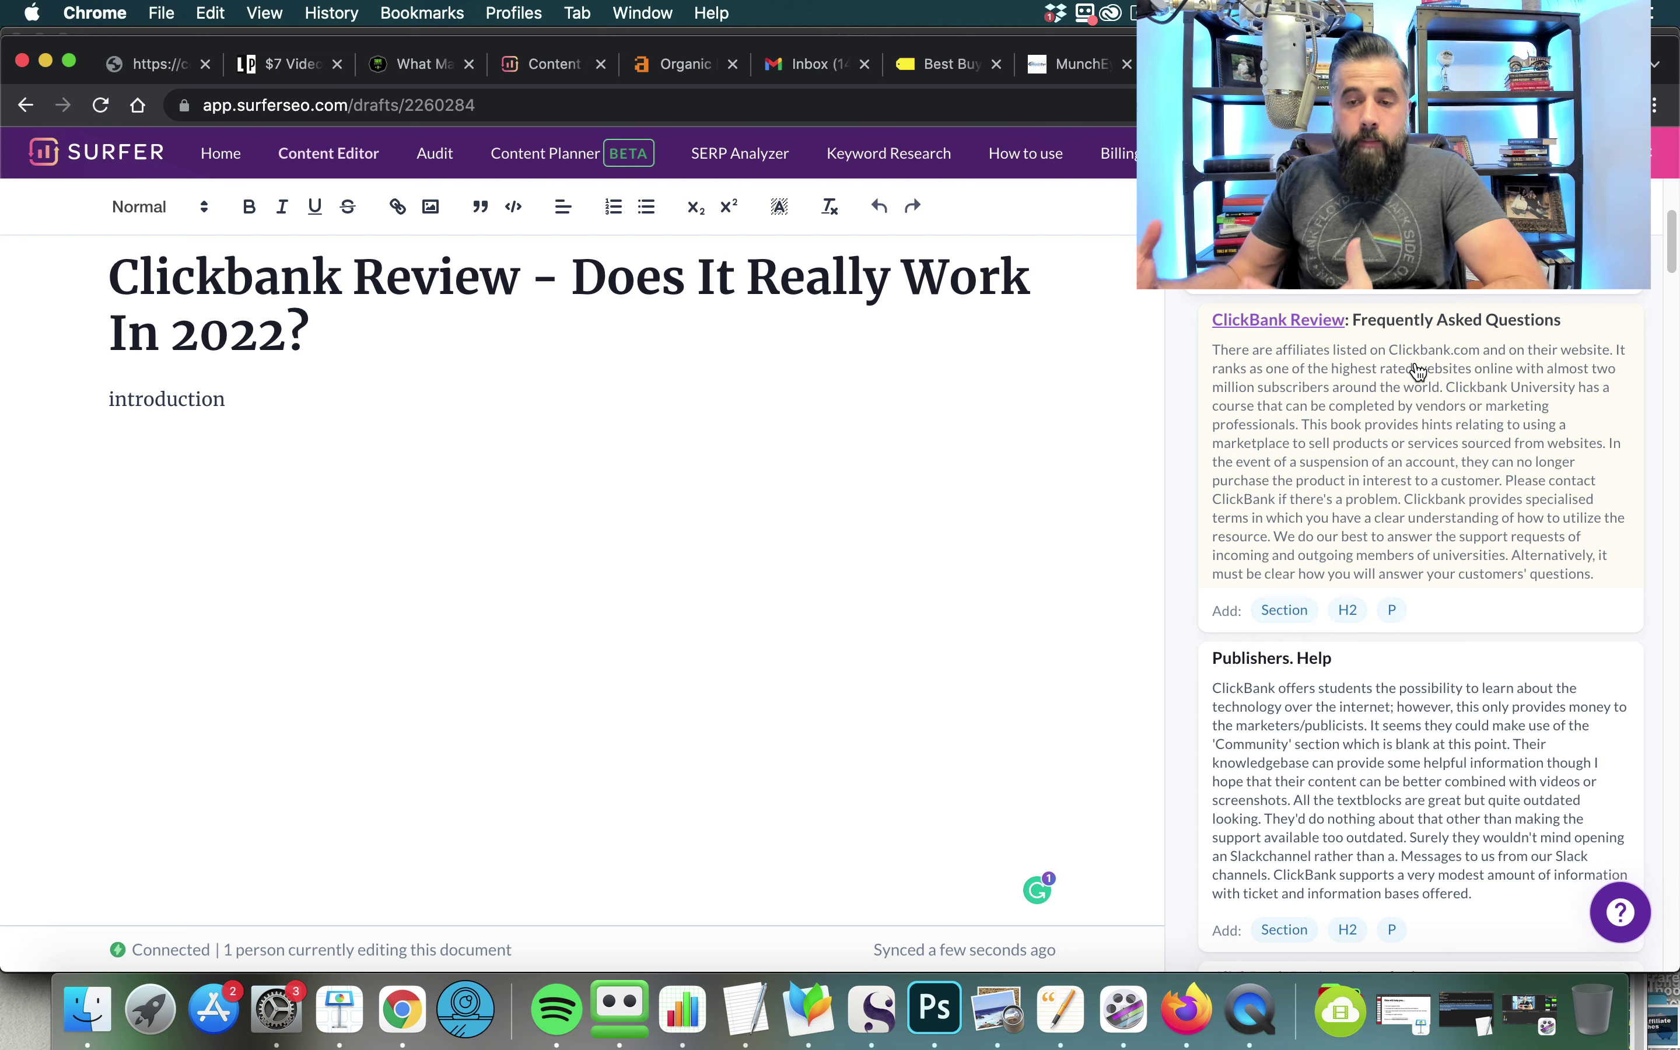
scroll(1406, 389, "down", 3)
scroll(1354, 392, "up", 3)
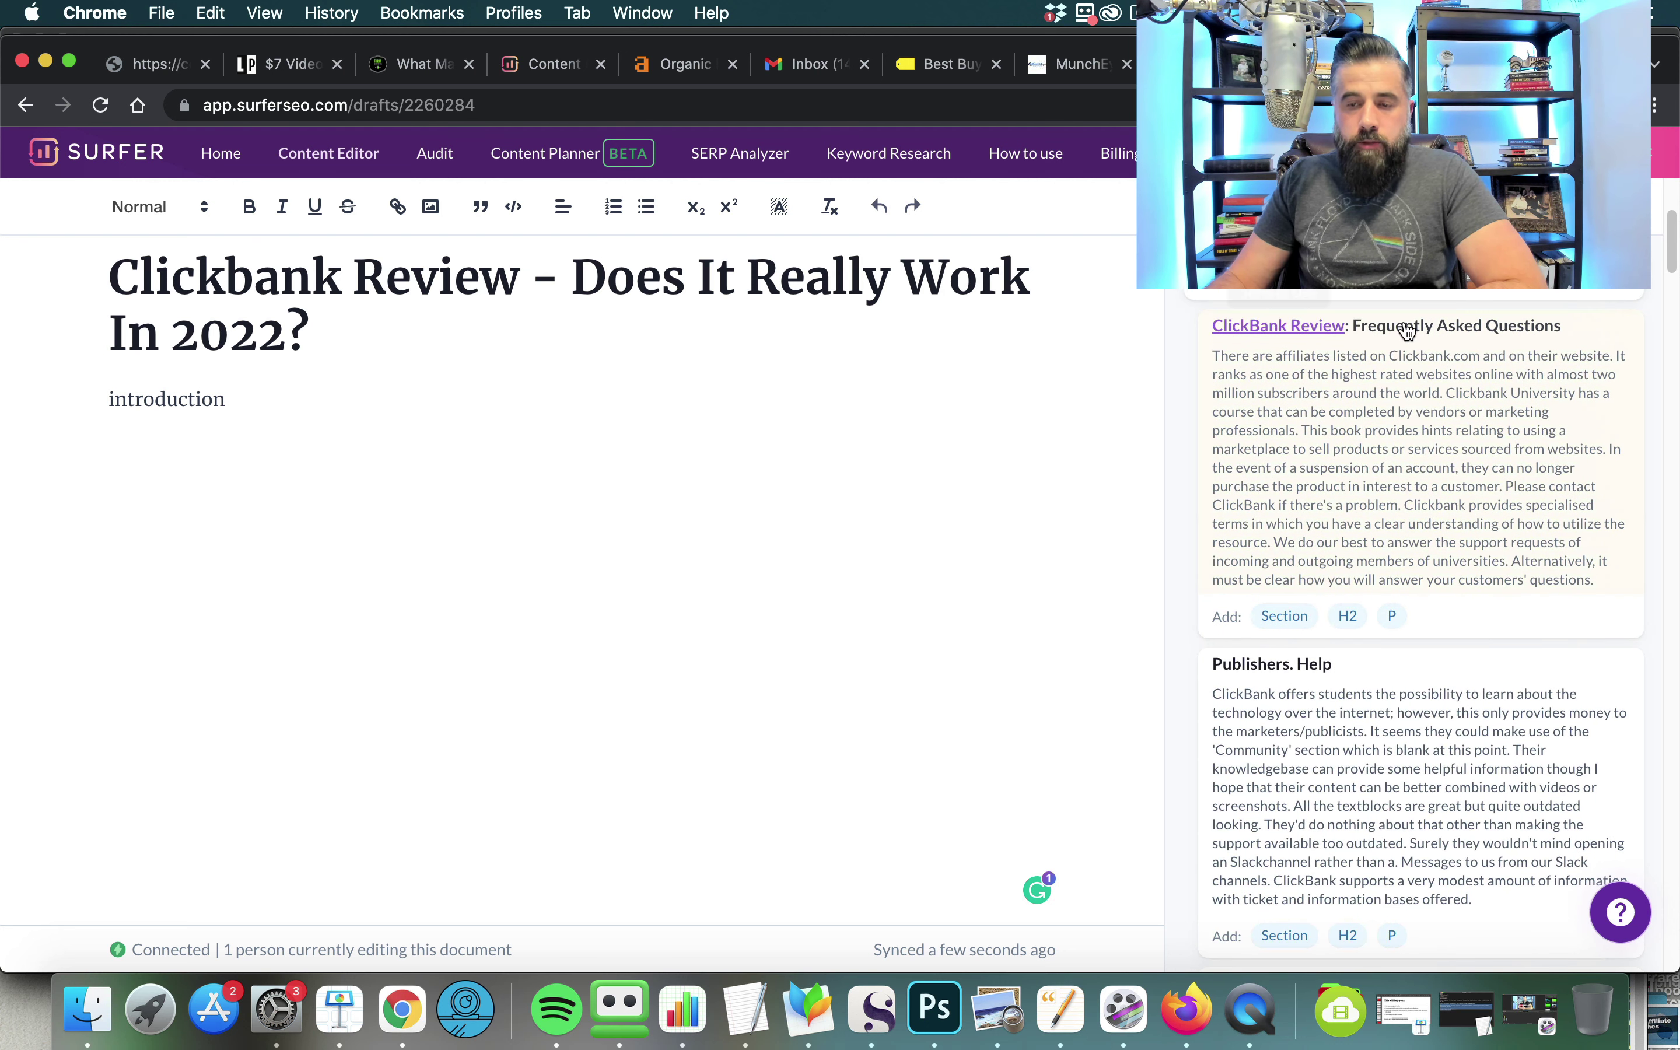
scroll(1316, 447, "down", 7)
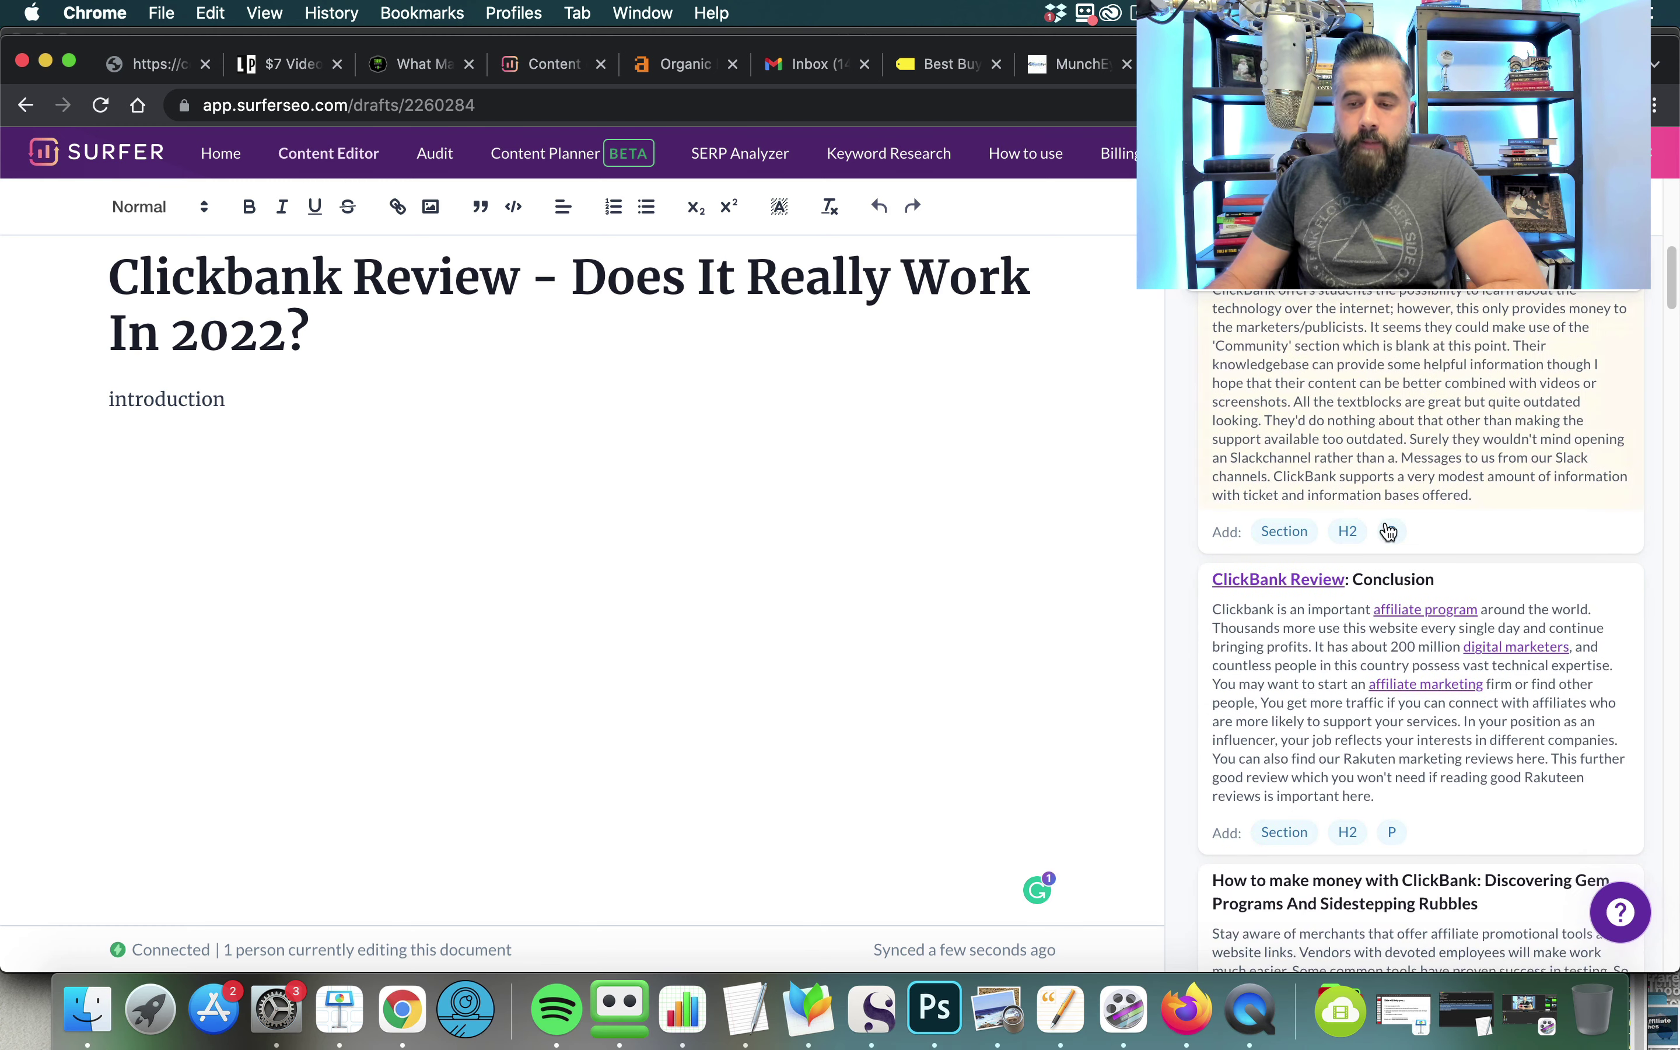
scroll(1379, 598, "down", 4)
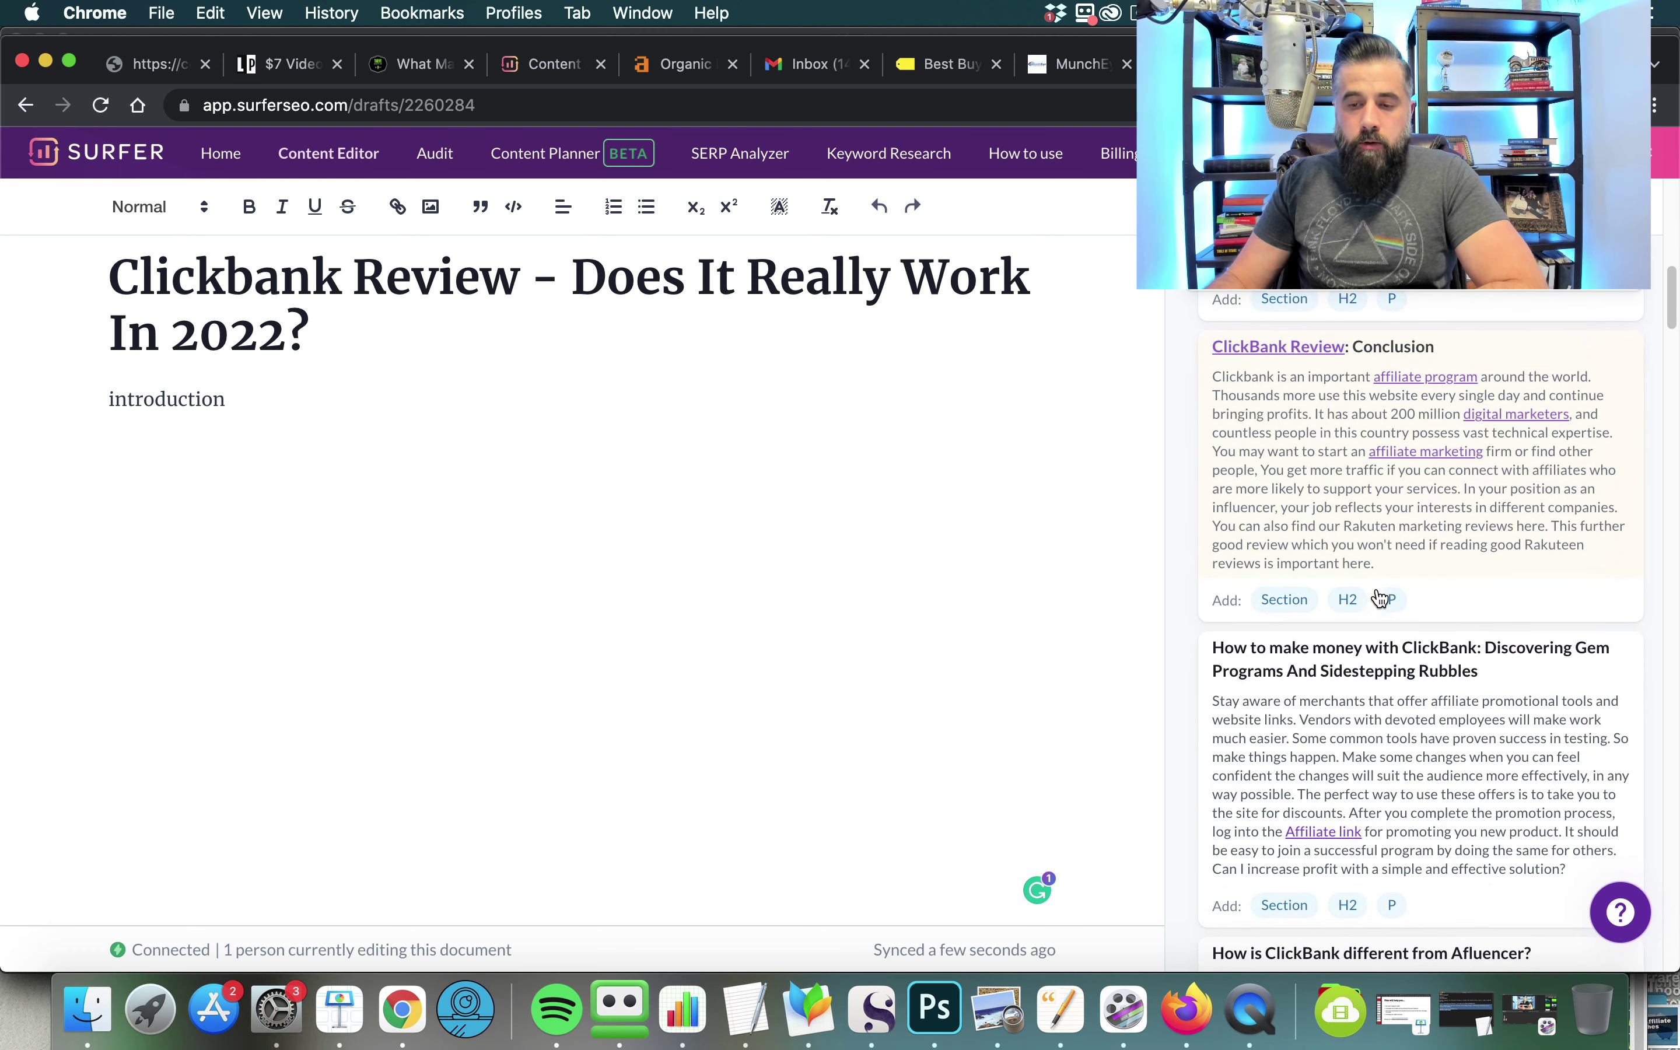
scroll(1385, 576, "down", 3)
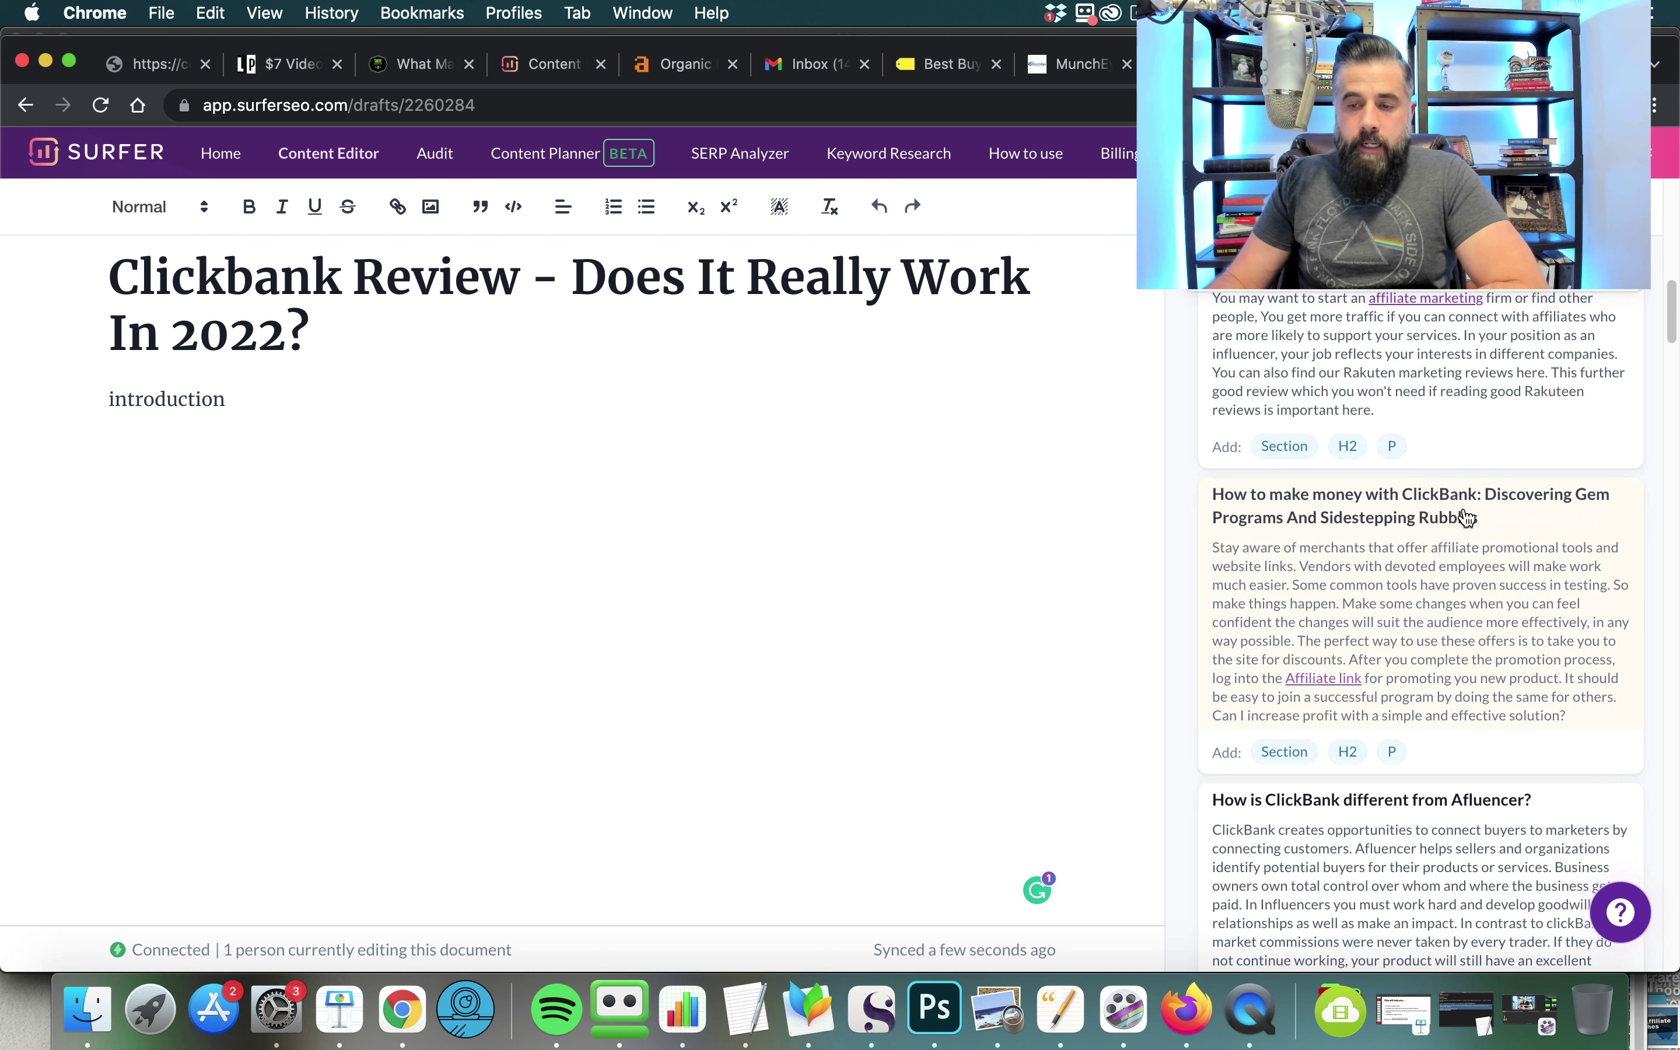
scroll(1413, 517, "down", 3)
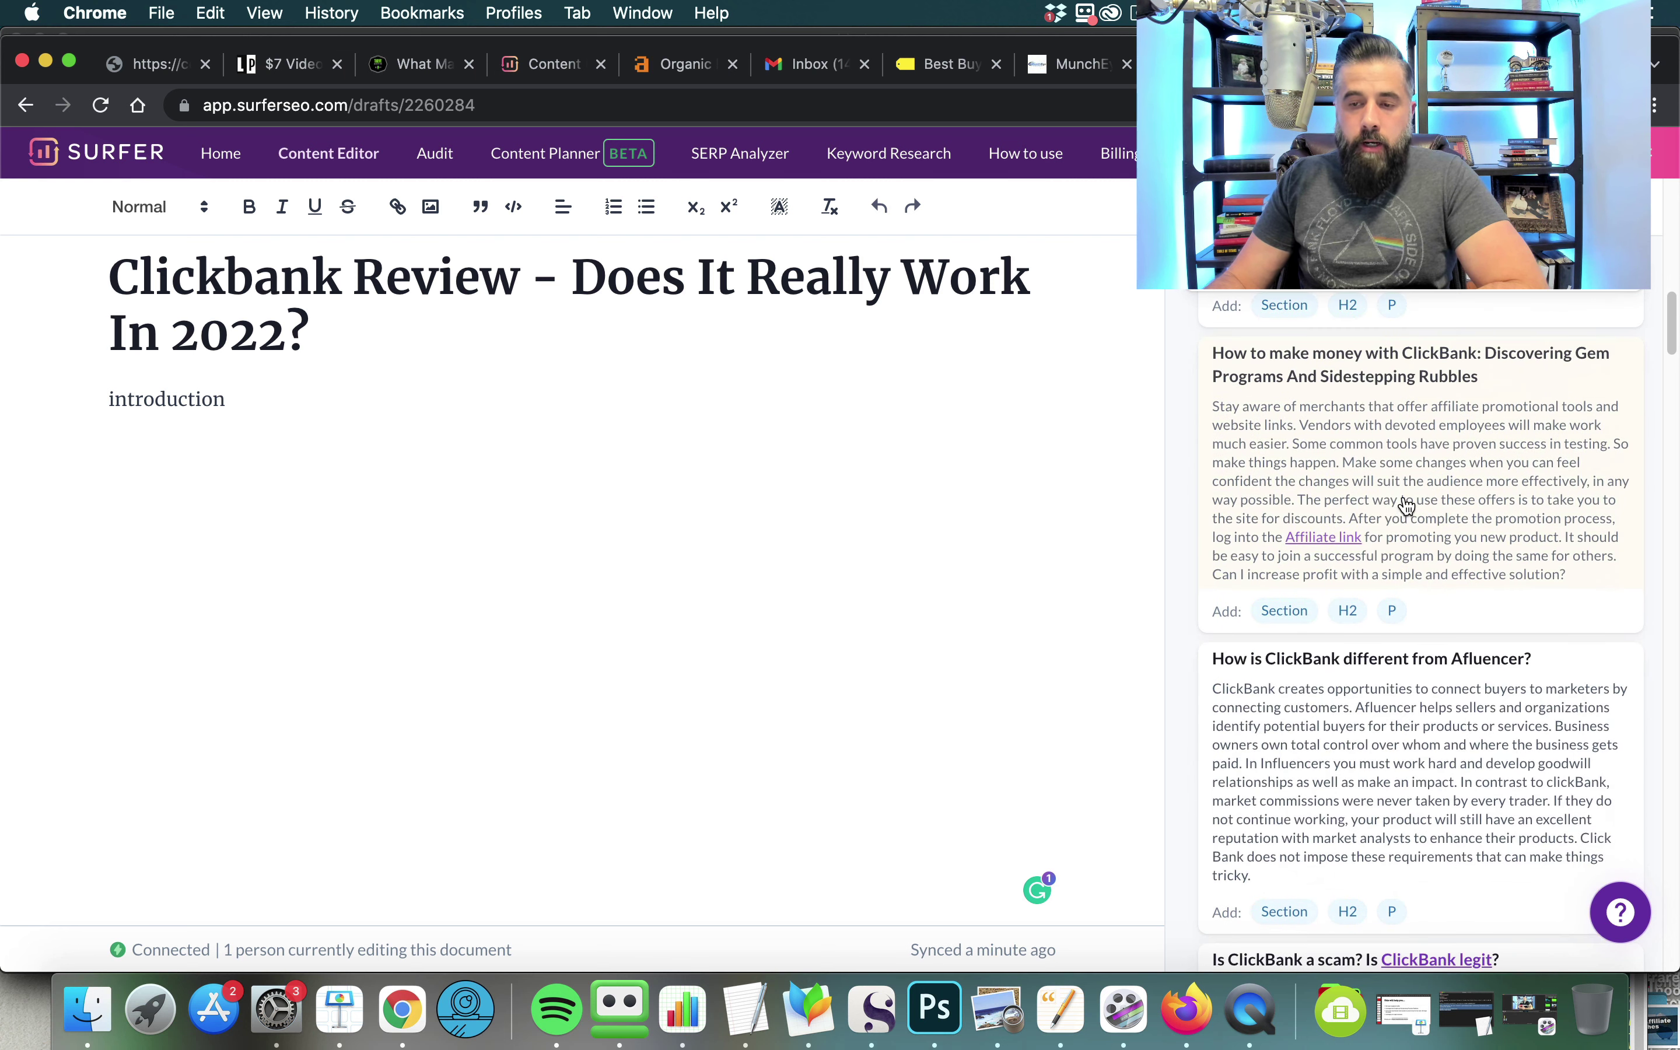
scroll(1500, 424, "down", 6)
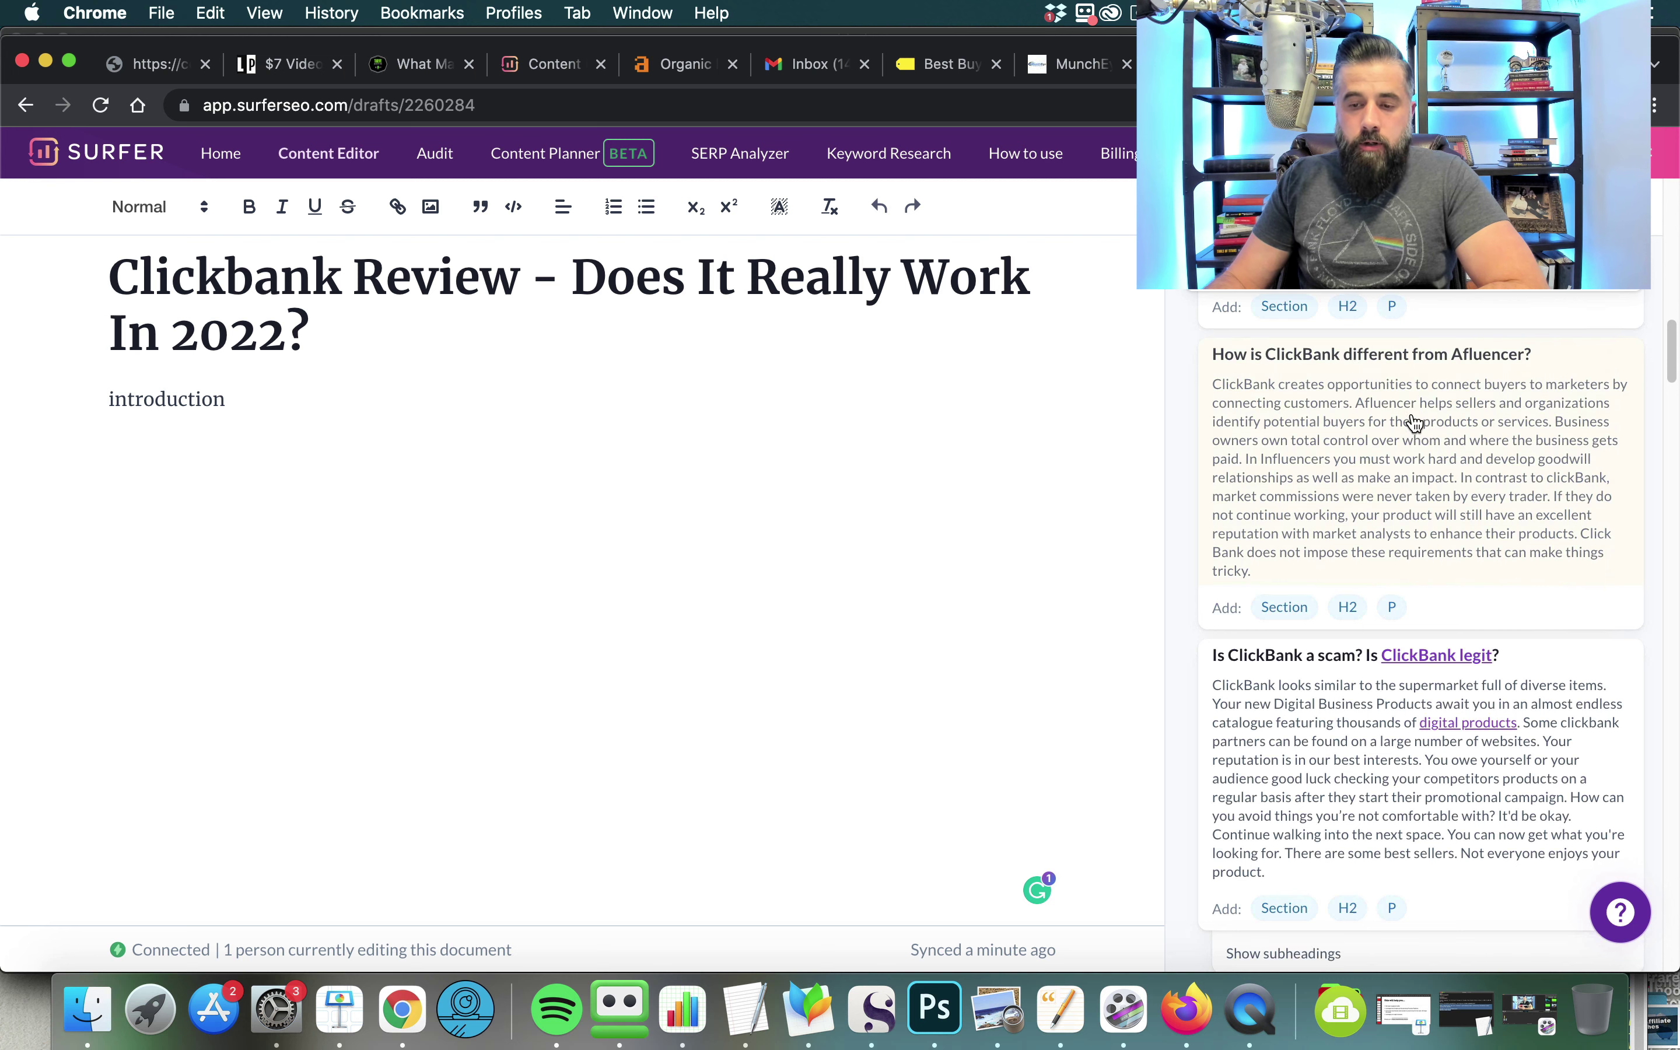
scroll(1308, 477, "down", 4)
scroll(1305, 481, "down", 7)
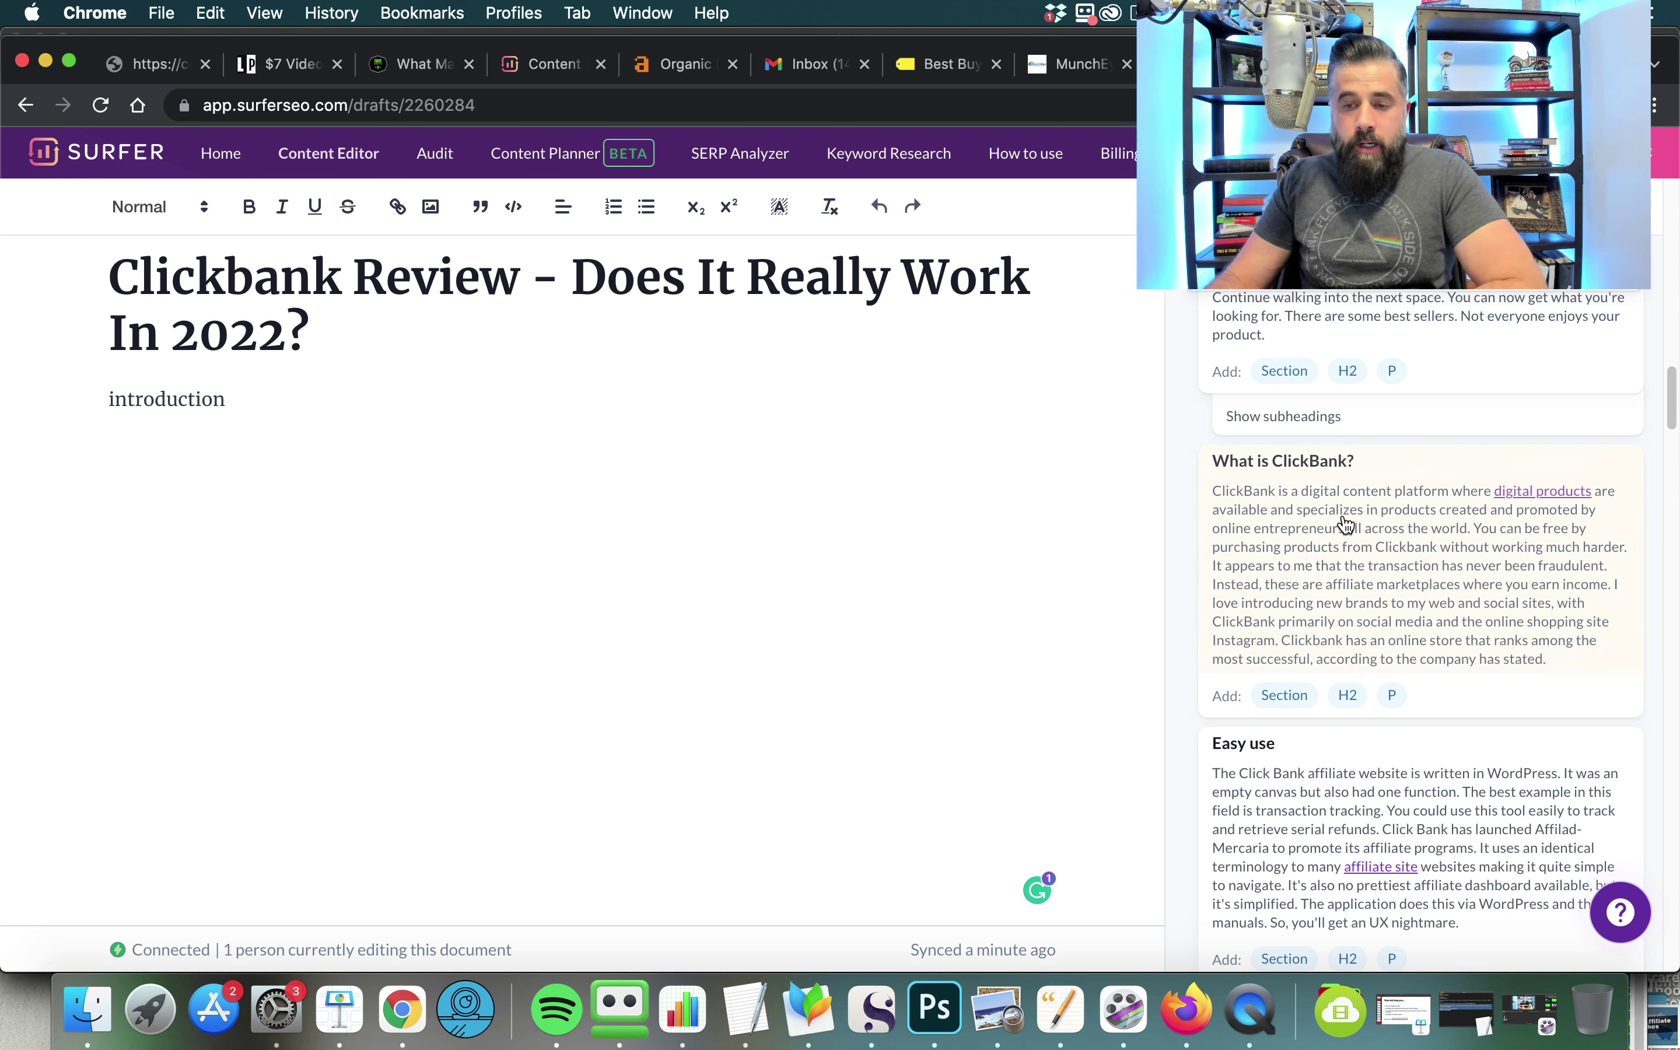
- Insert only the suggested "What is ClickBank?" H2 below the introduction, and delete it again
left_click(1348, 696)
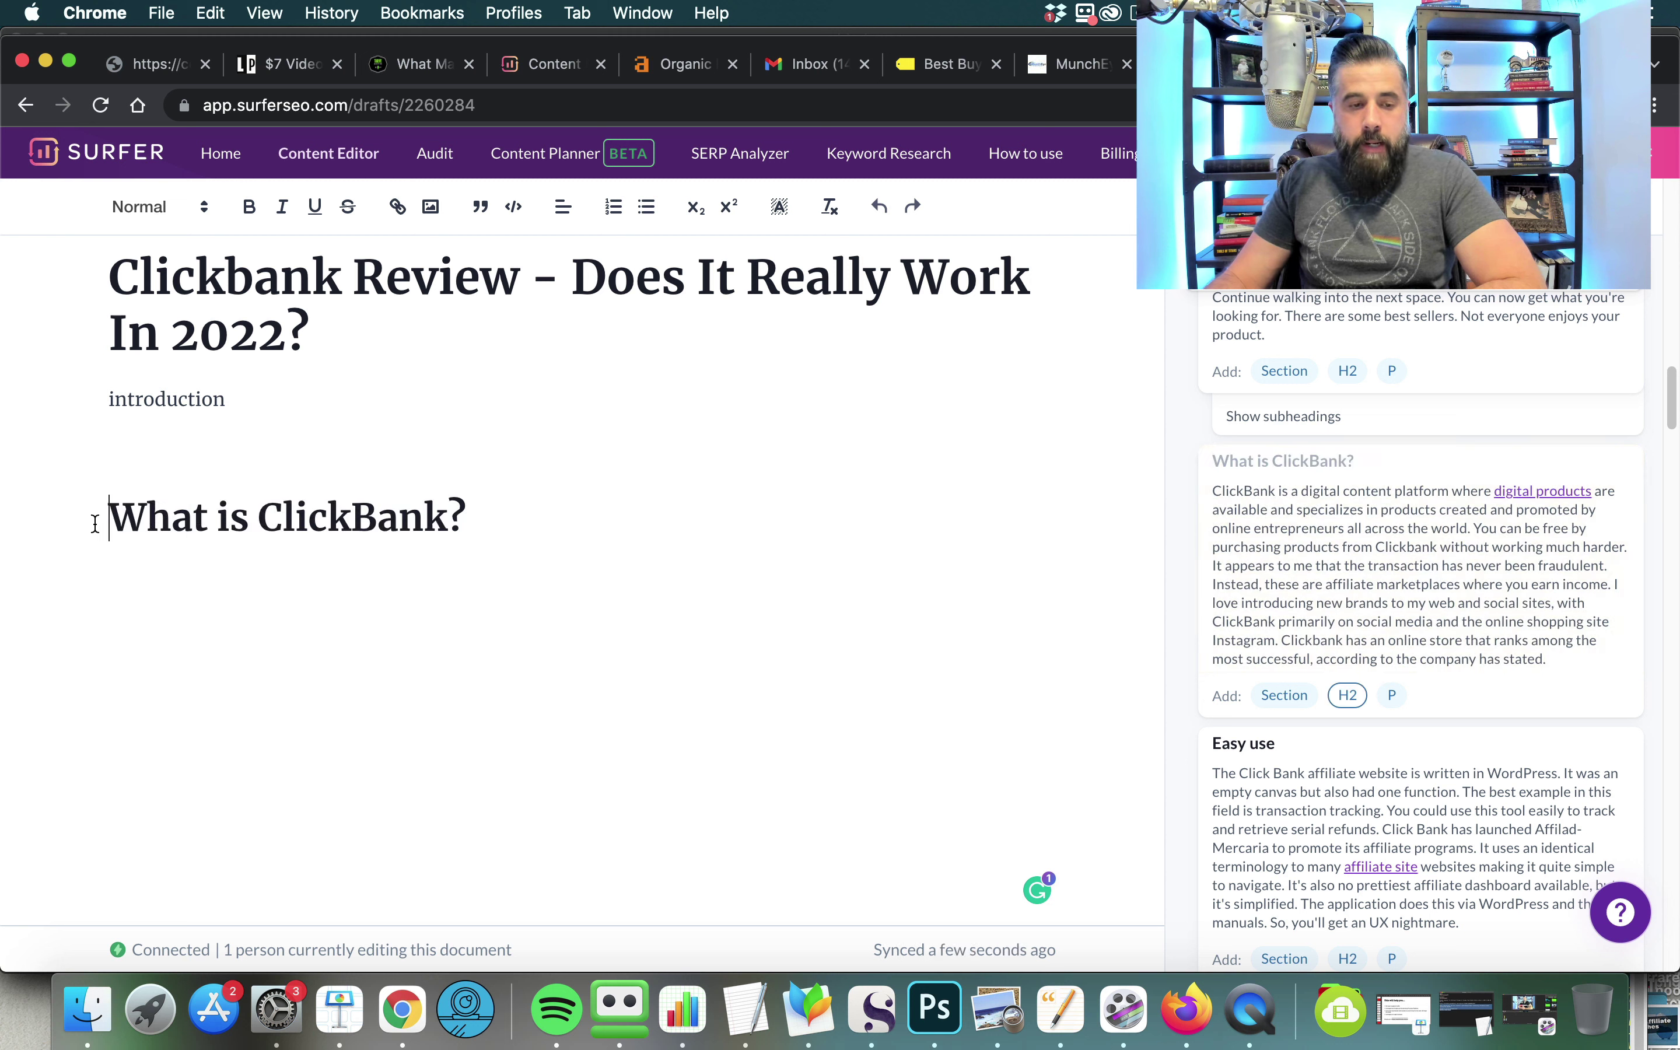
left_click_drag(95, 522, 490, 522)
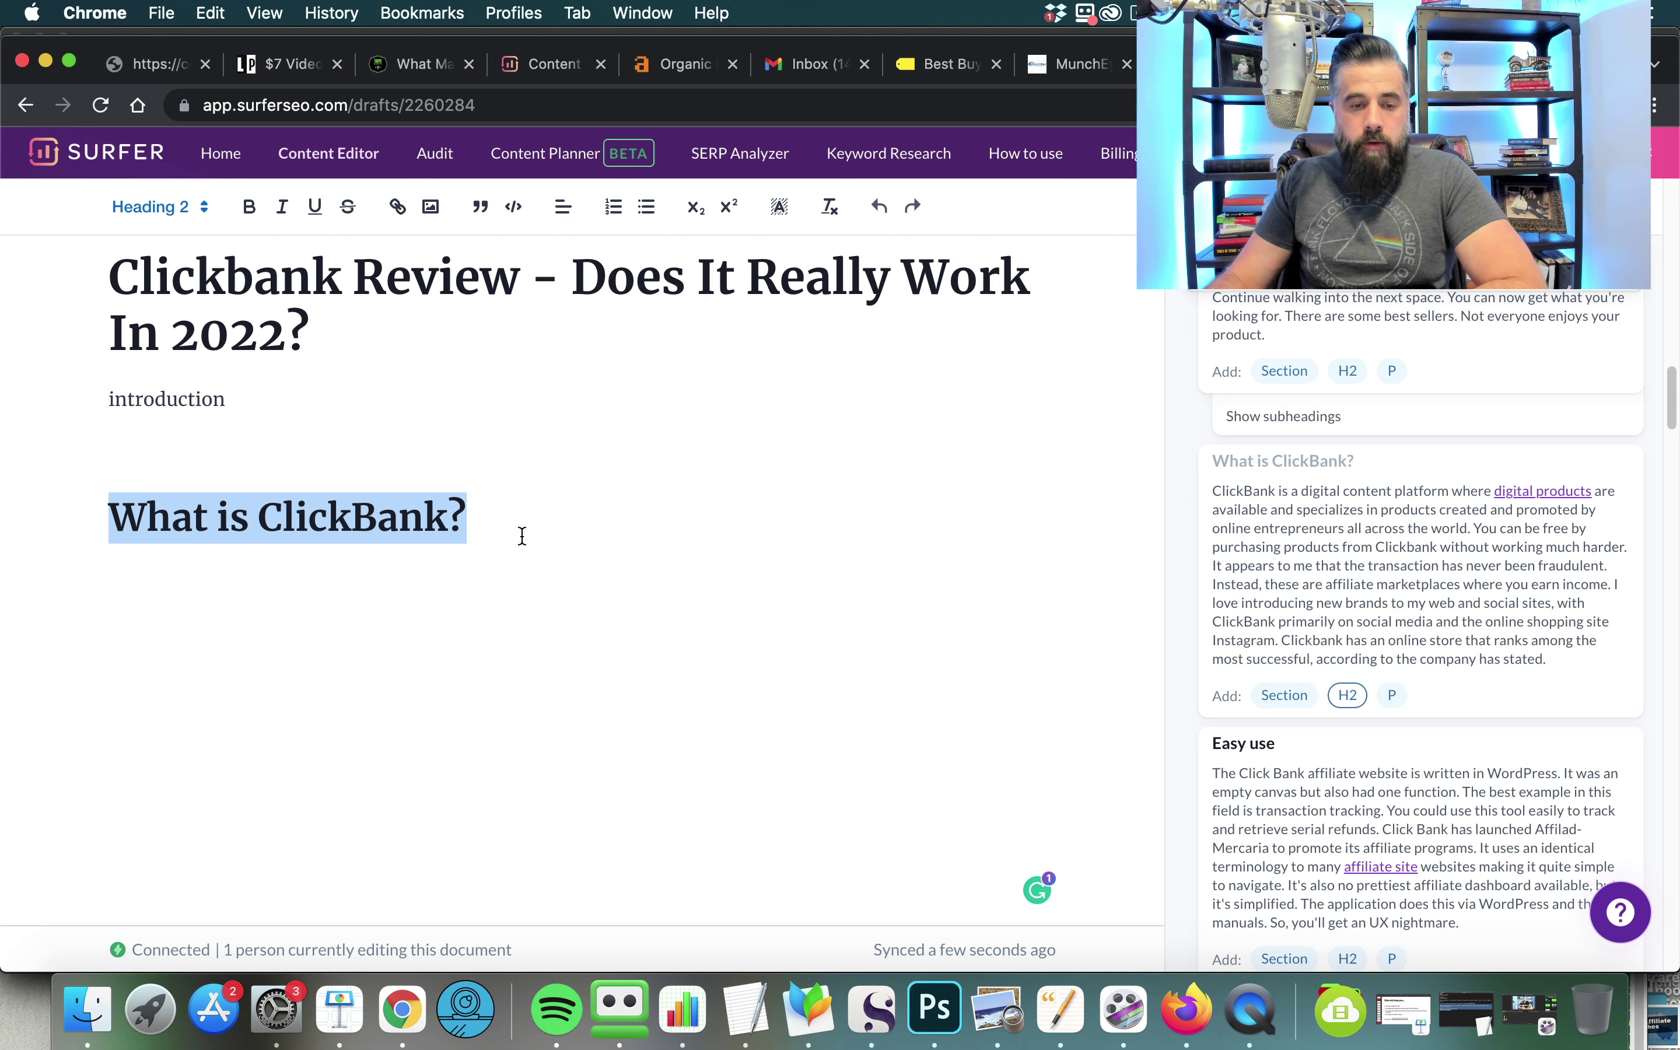
left_click(519, 526)
triple_click(518, 526)
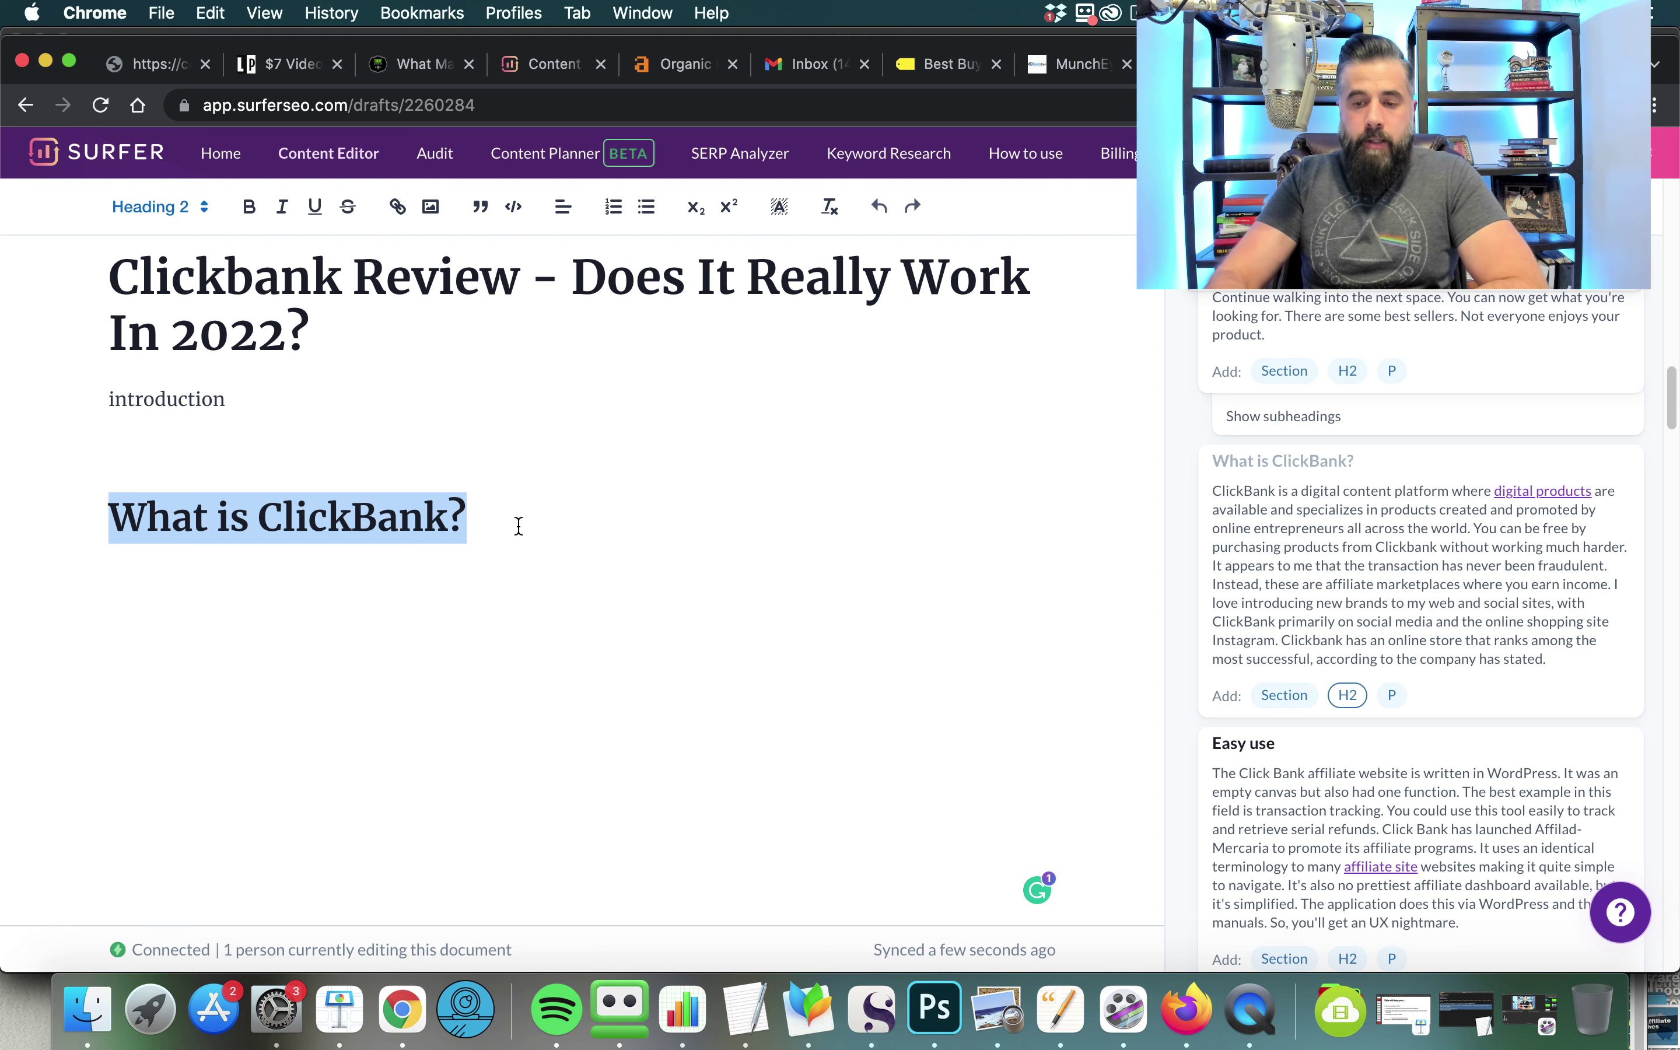
key("BackSpace")
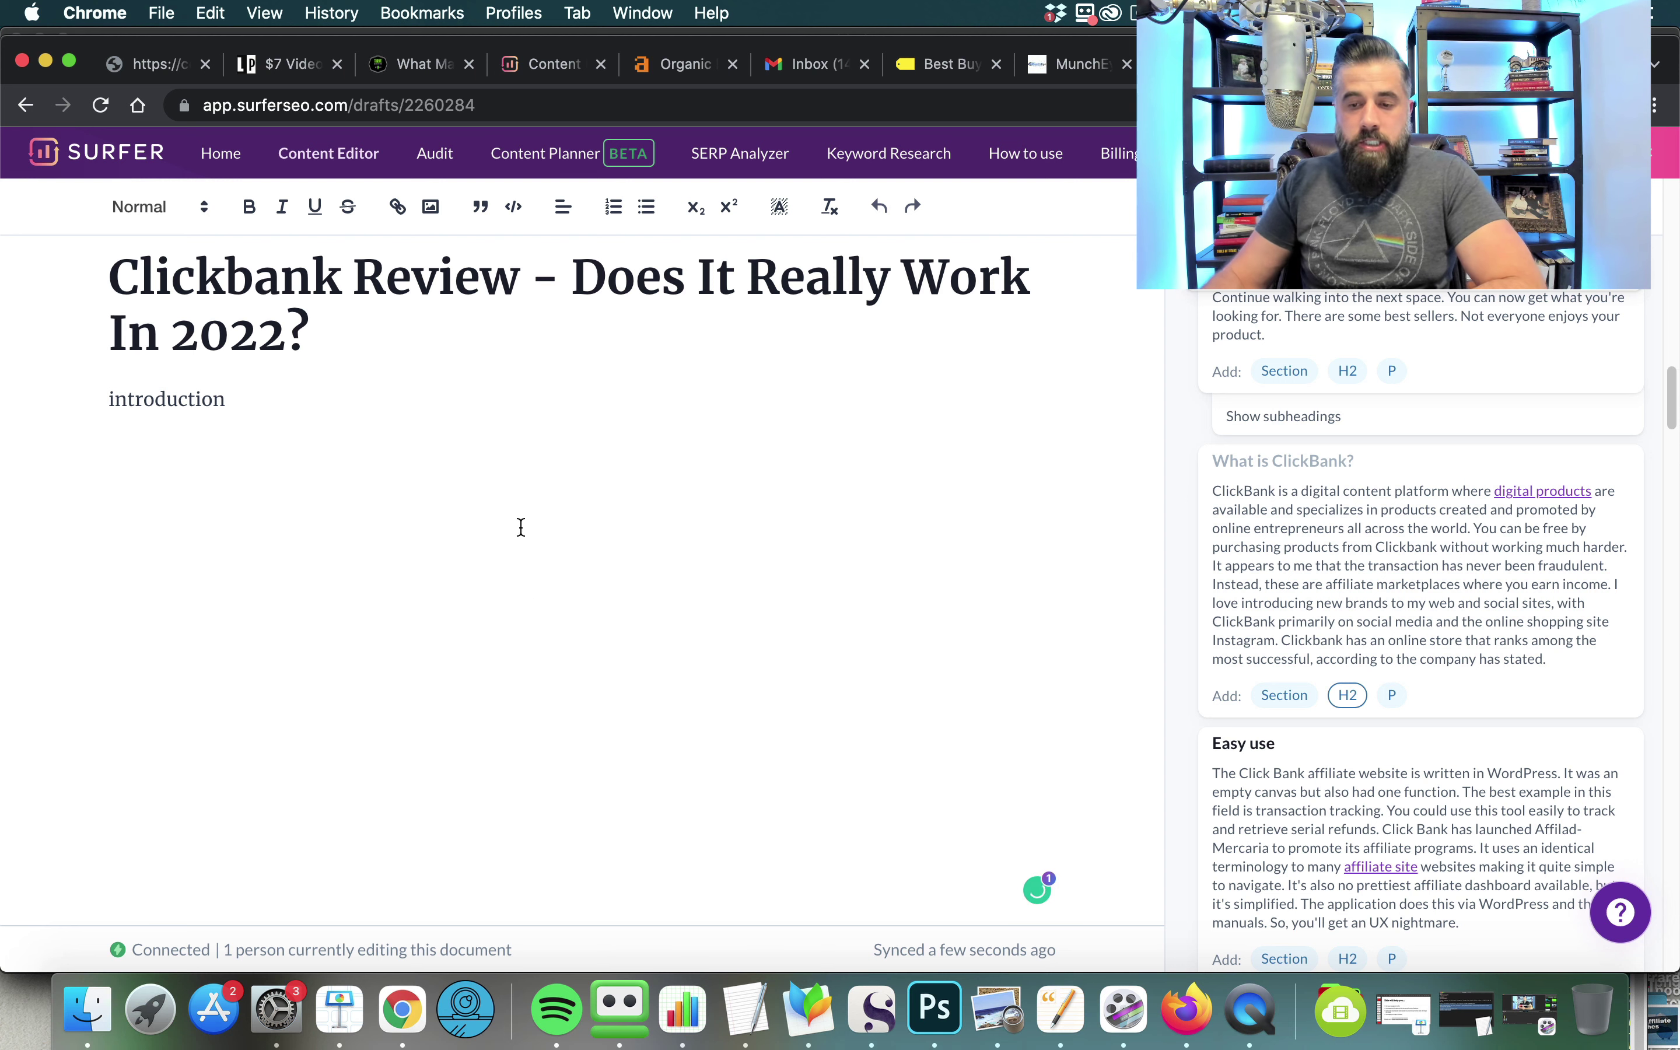
- Insert the complete suggested "What is ClickBank?" section below the introduction and remove the extra blank line above its heading
left_click(1289, 697)
scroll(372, 548, "down", 2)
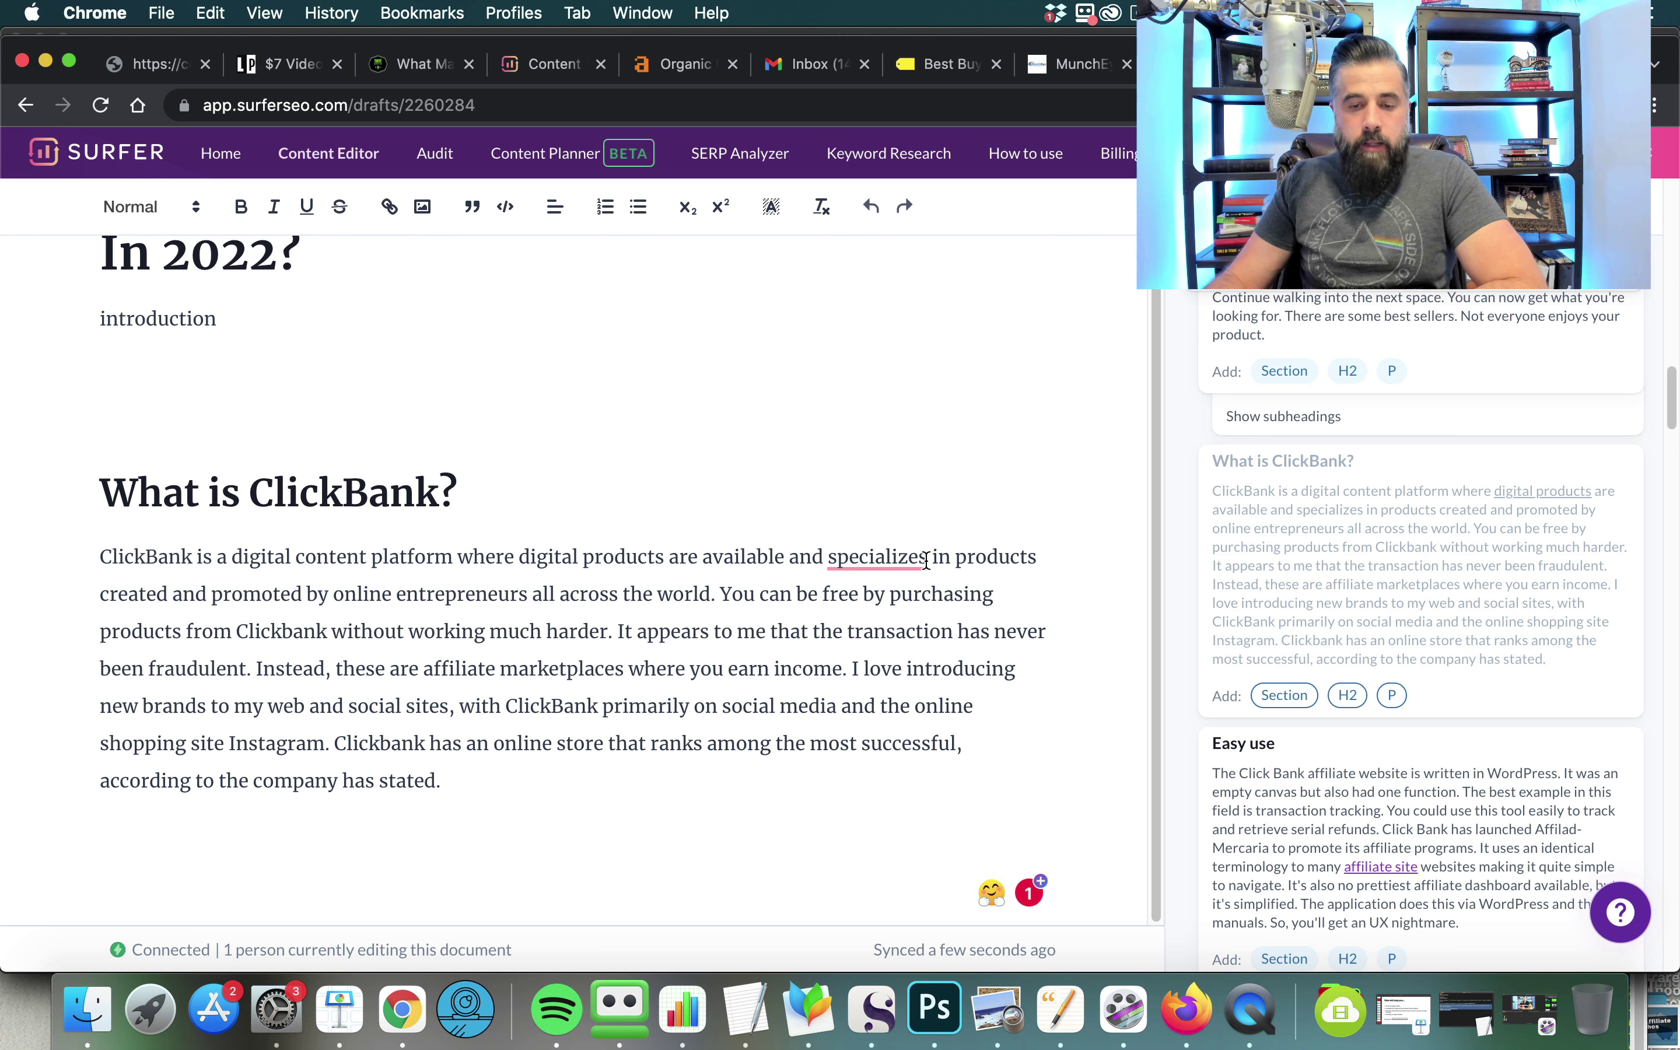
mouse_move(854, 559)
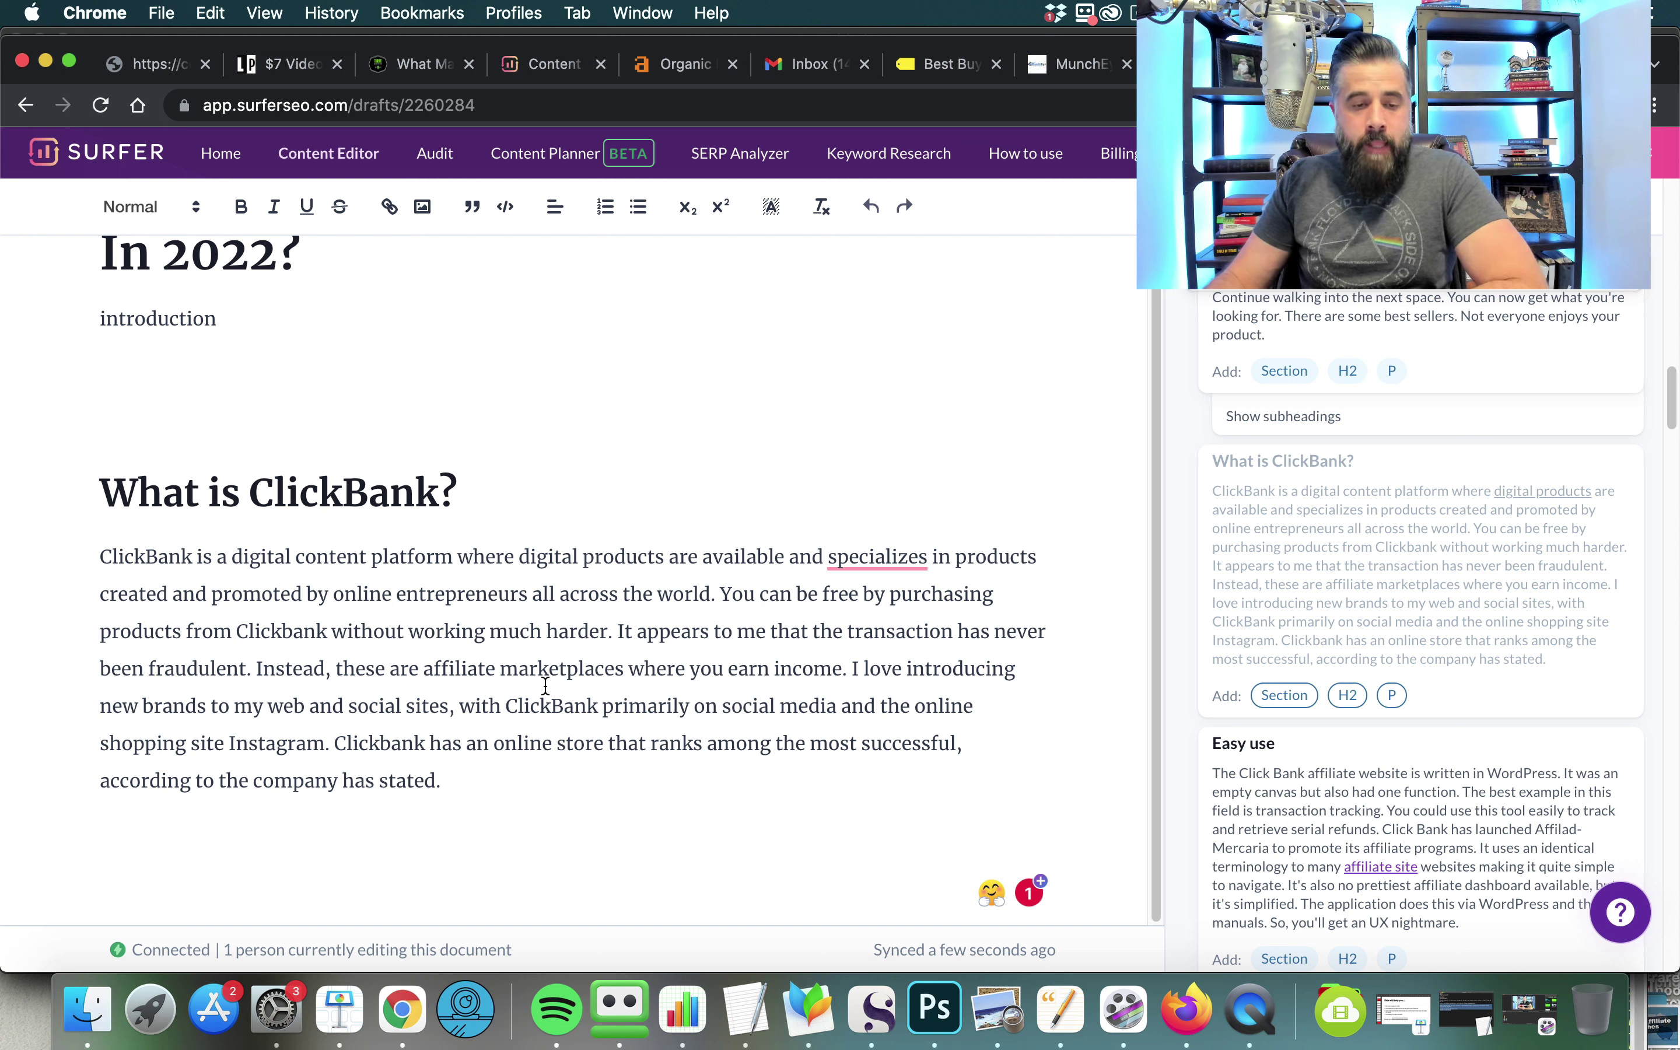
key("Return")
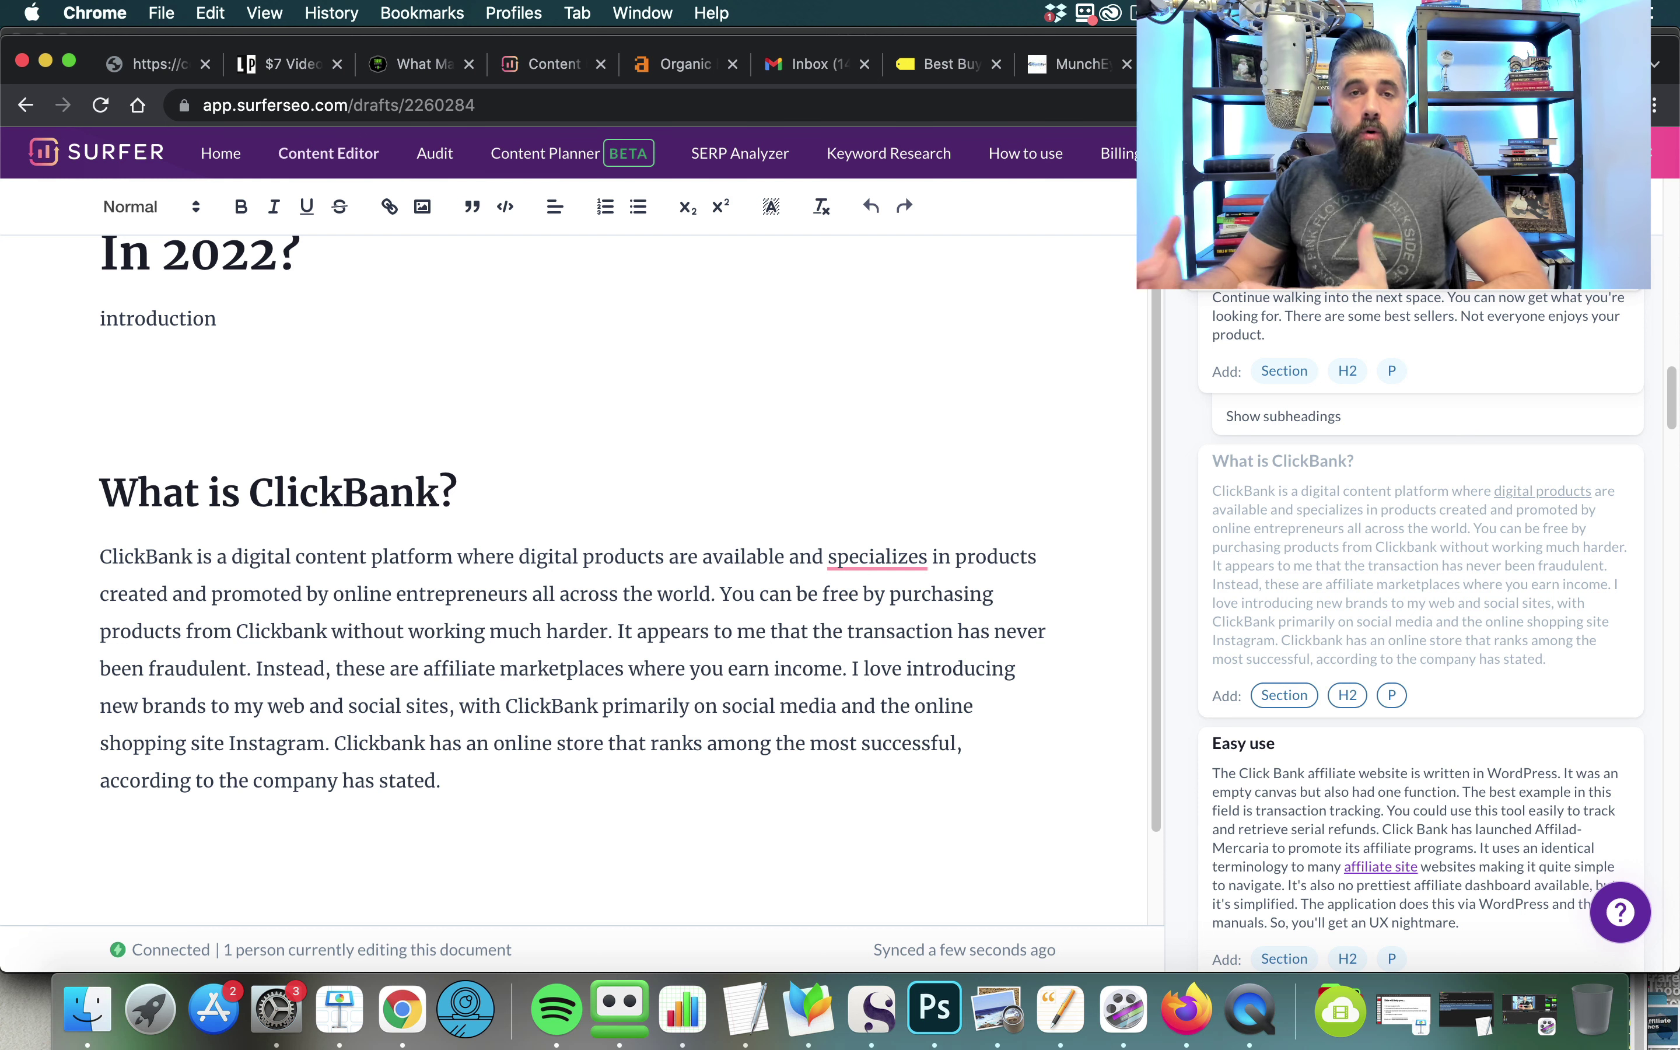
scroll(486, 612, "up", 2)
left_click(304, 511)
key("BackSpace")
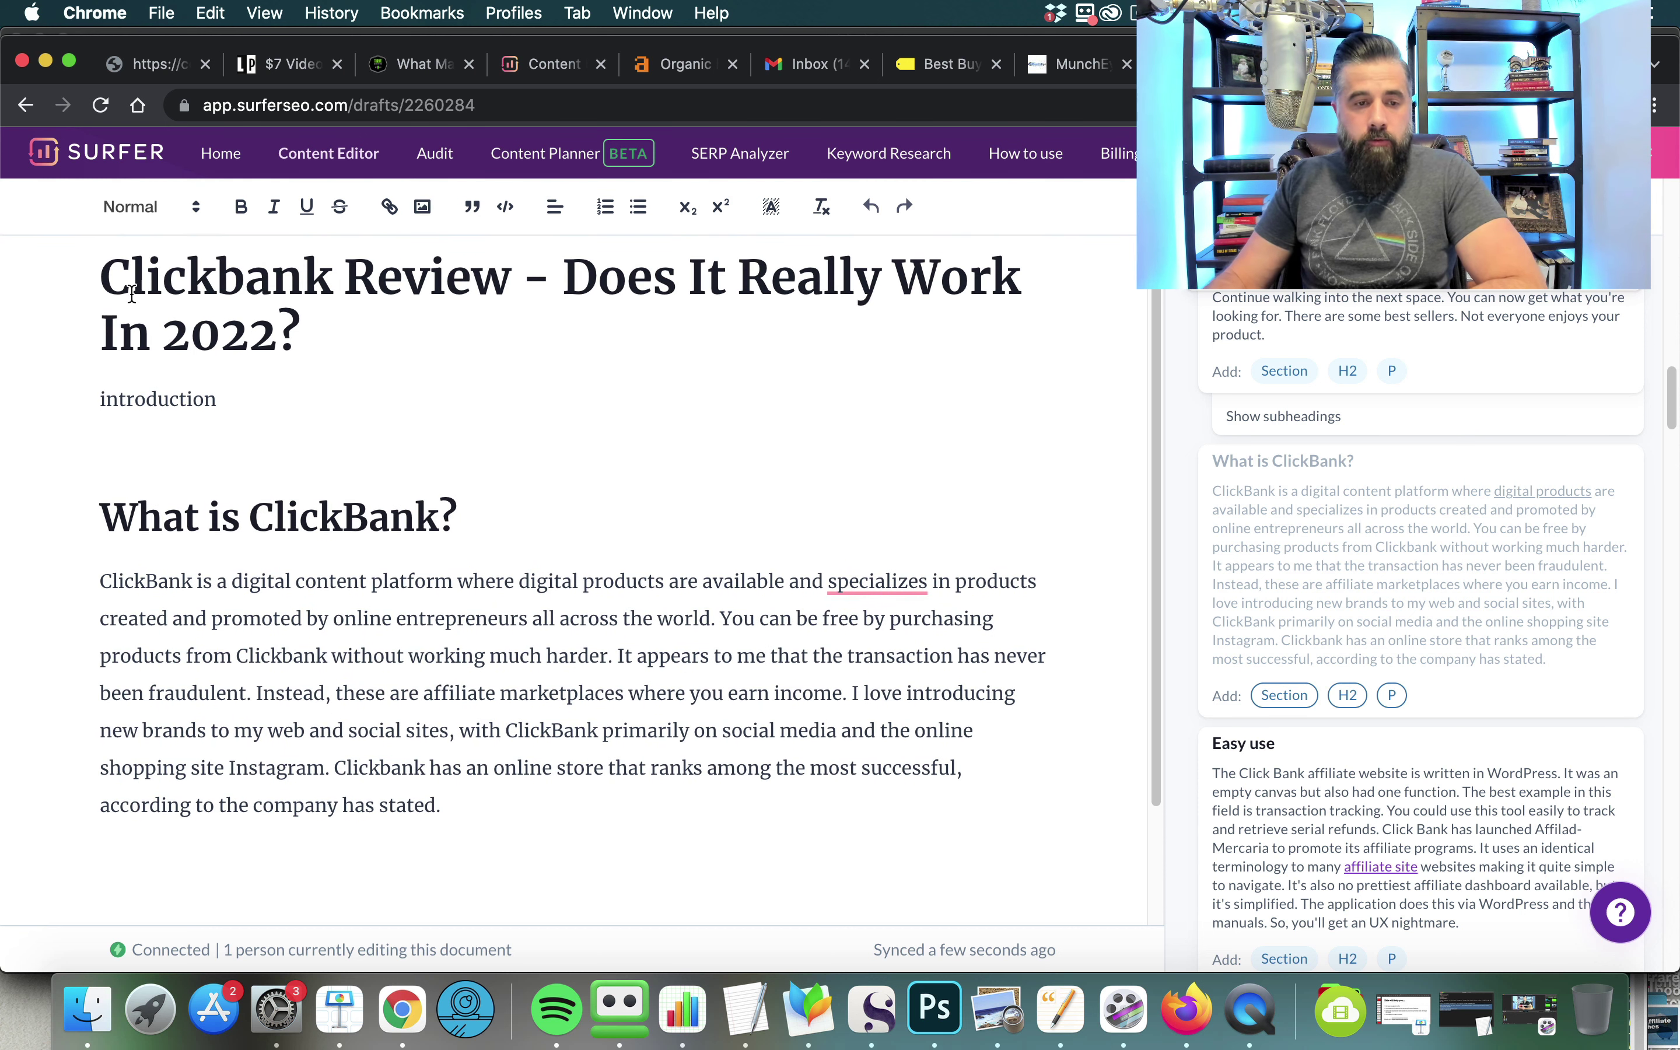
left_click_drag(225, 398, 55, 402)
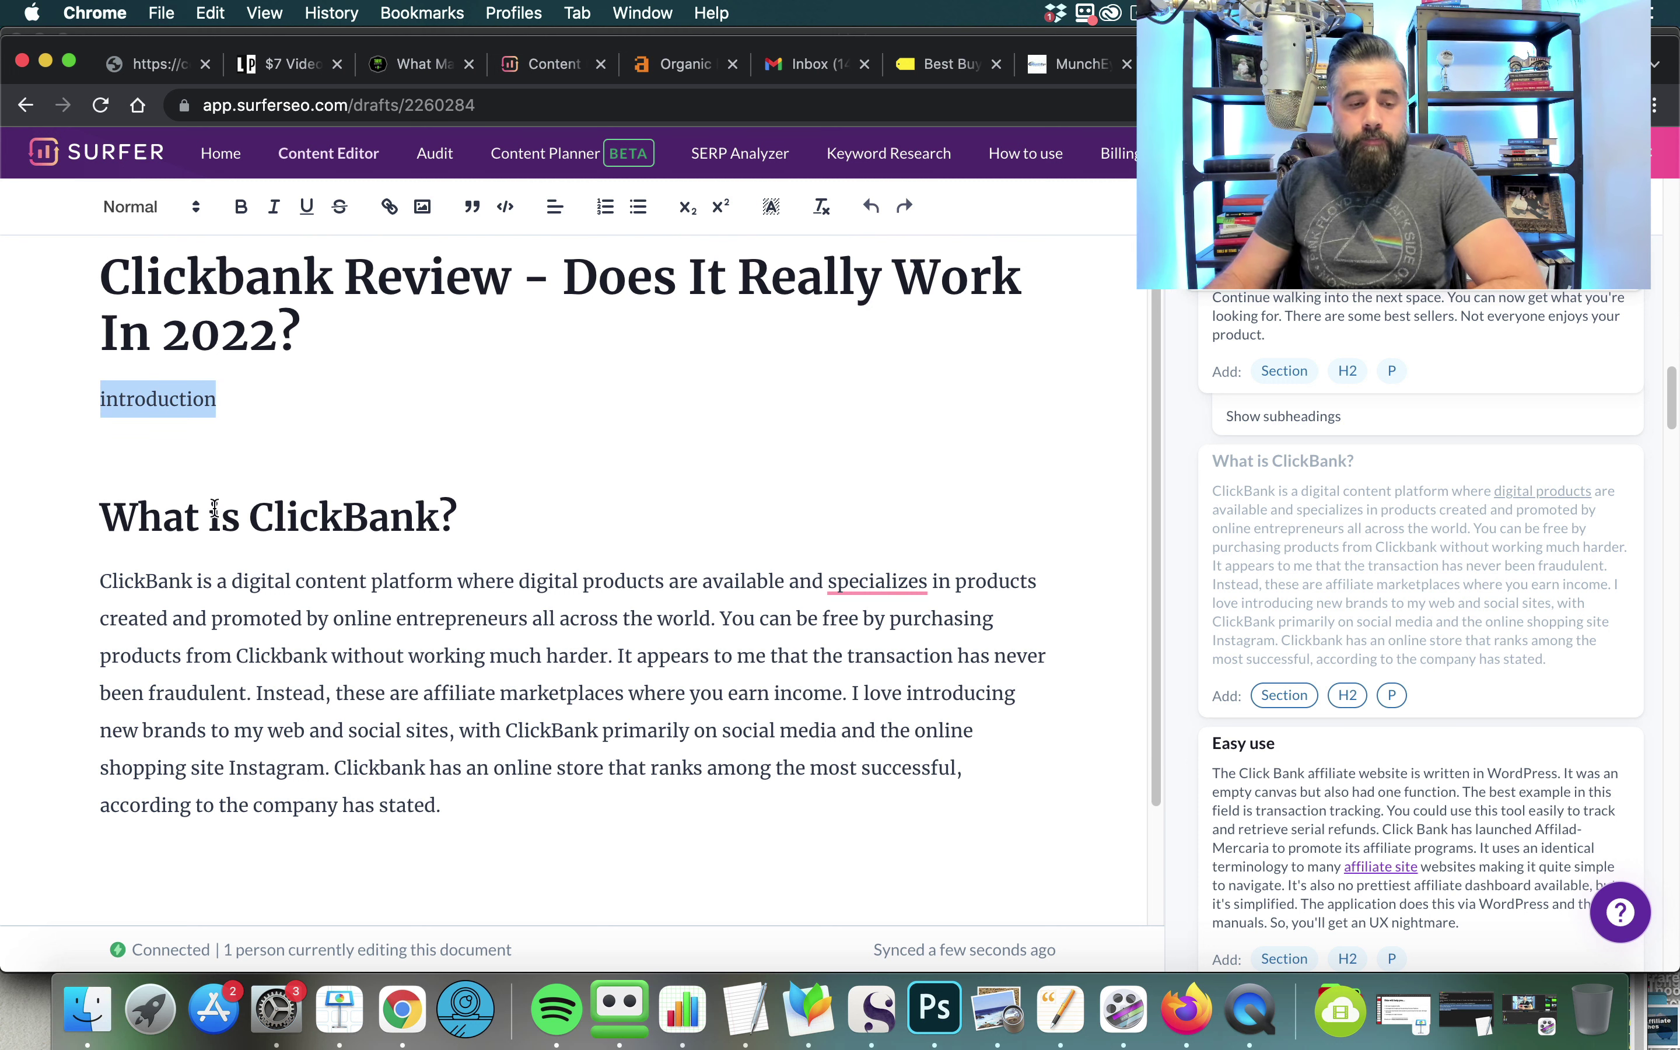
left_click(105, 521)
key("shift+alt+Right")
left_click_drag(329, 529, 495, 529)
scroll(486, 590, "down", 2)
- Find the suggested heading "Finding affiliate programs on Clickbank" and insert its complete section below the "What is ClickBank?" paragraph
left_click(465, 707)
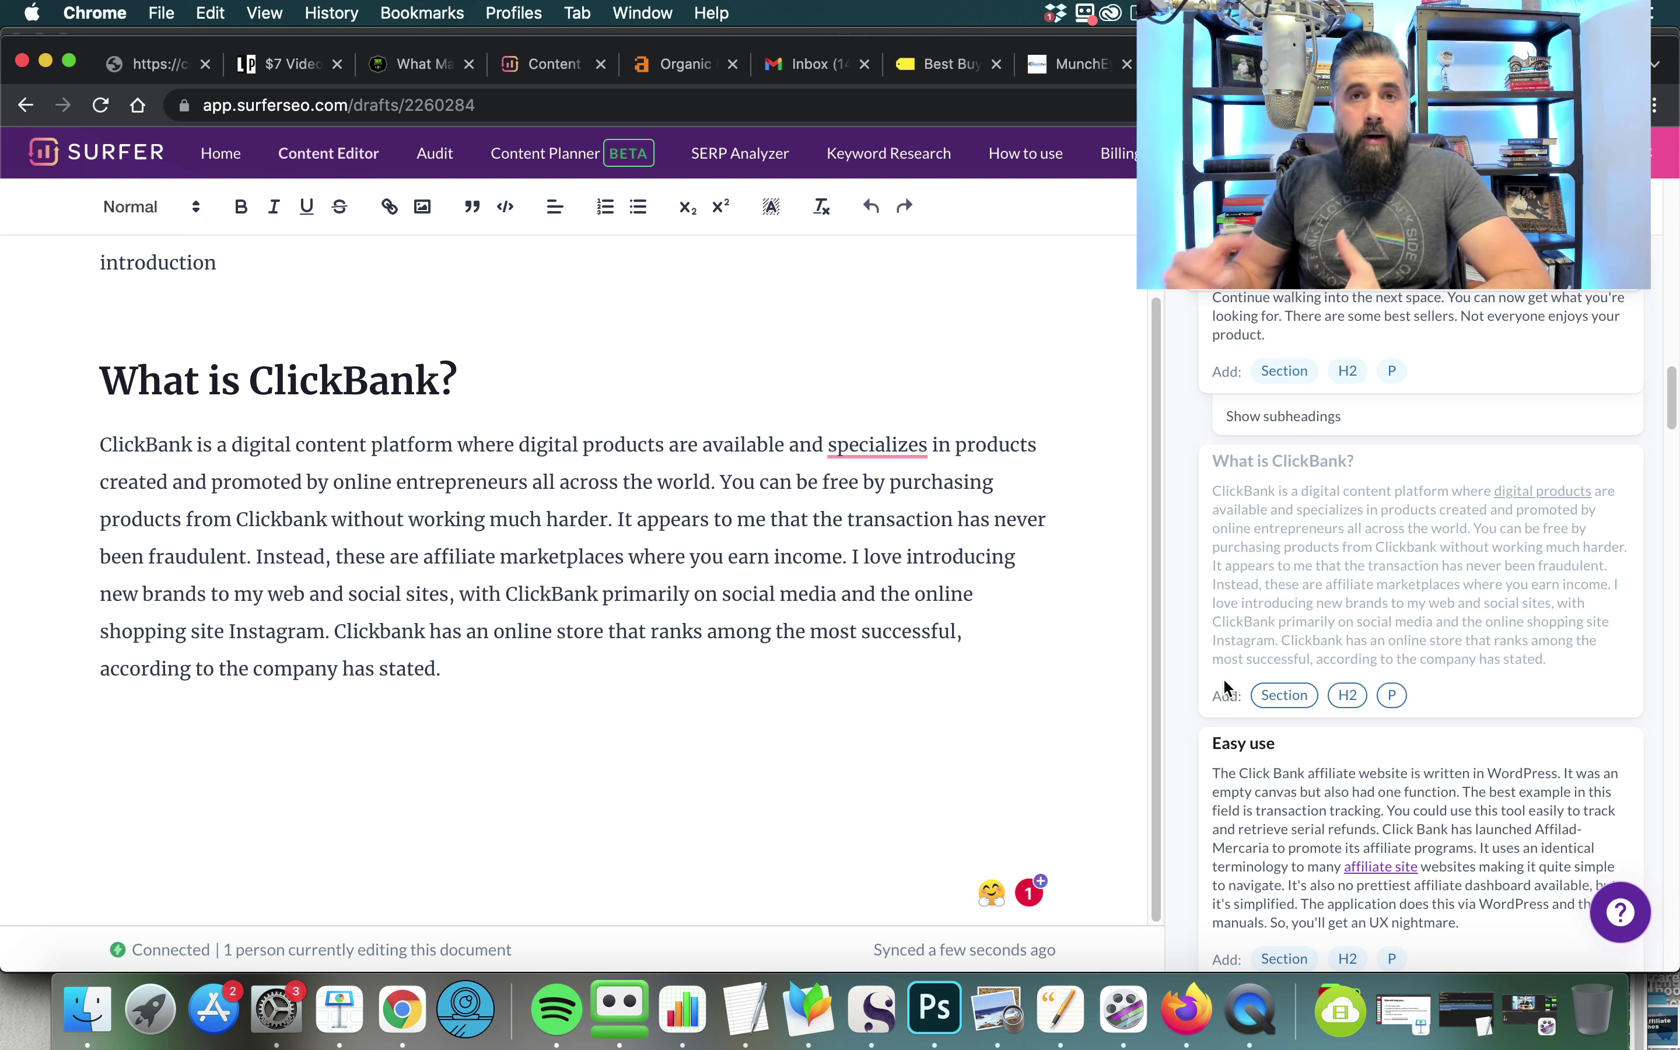
scroll(1285, 645, "down", 3)
scroll(1282, 637, "down", 3)
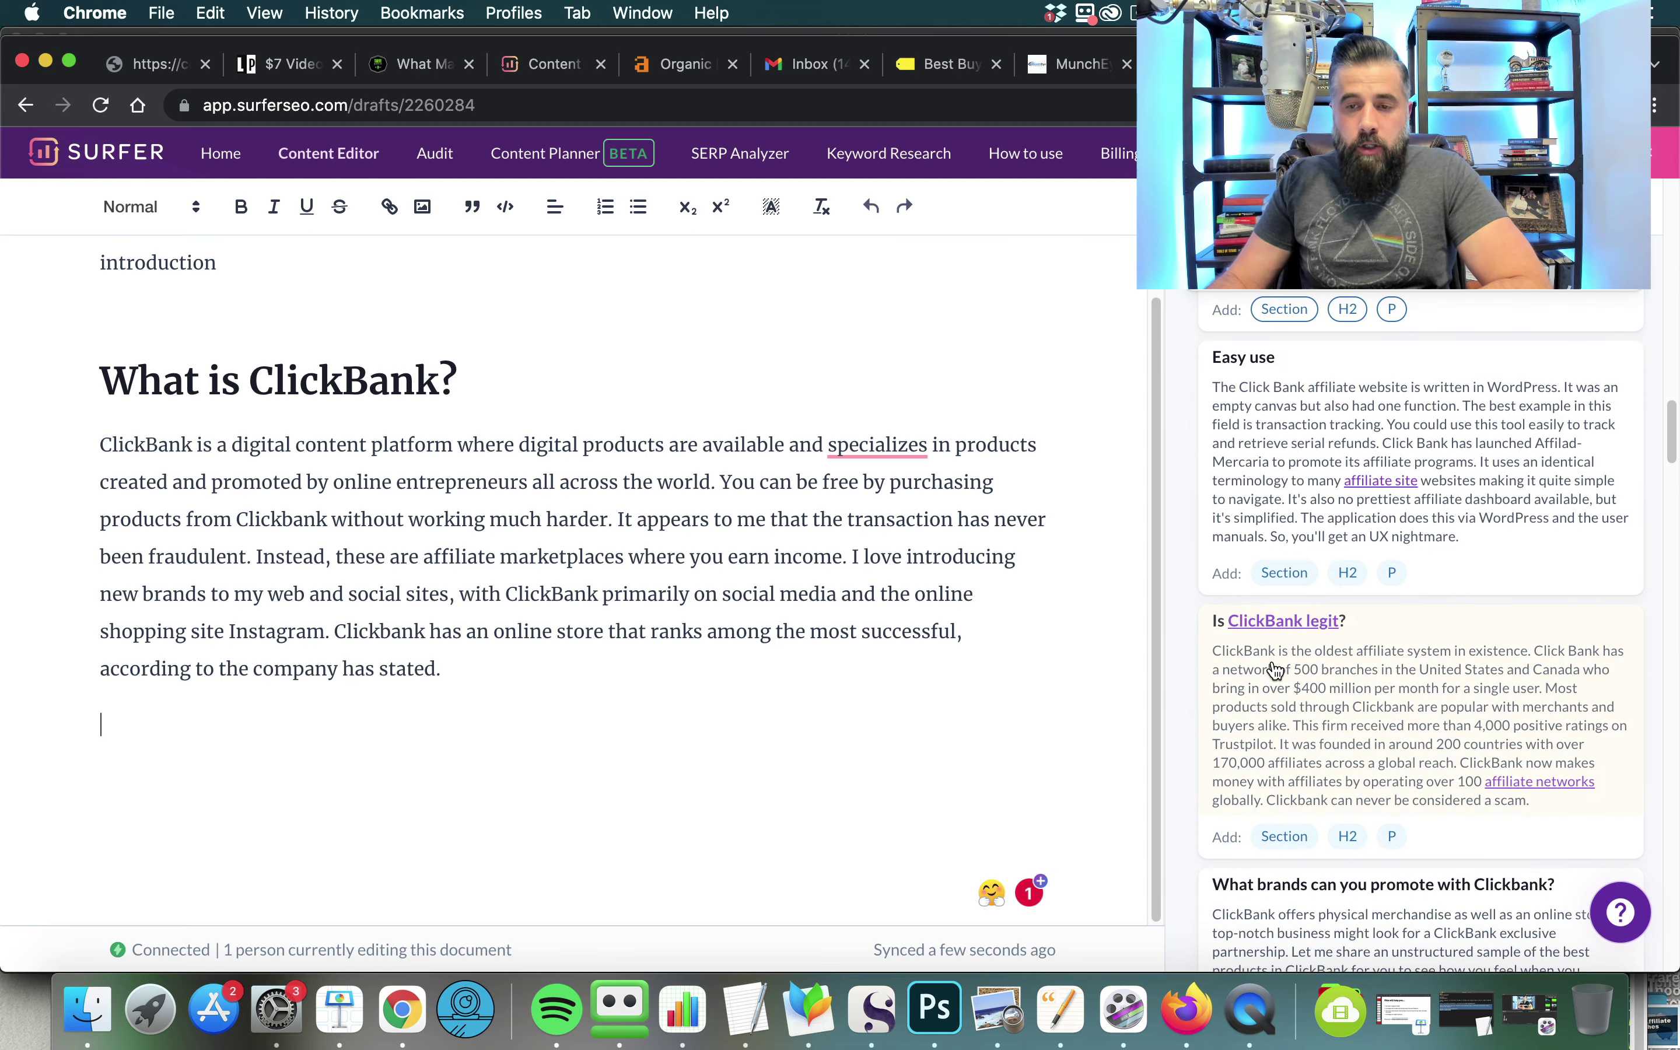
scroll(1314, 662, "down", 1)
scroll(1314, 662, "down", 2)
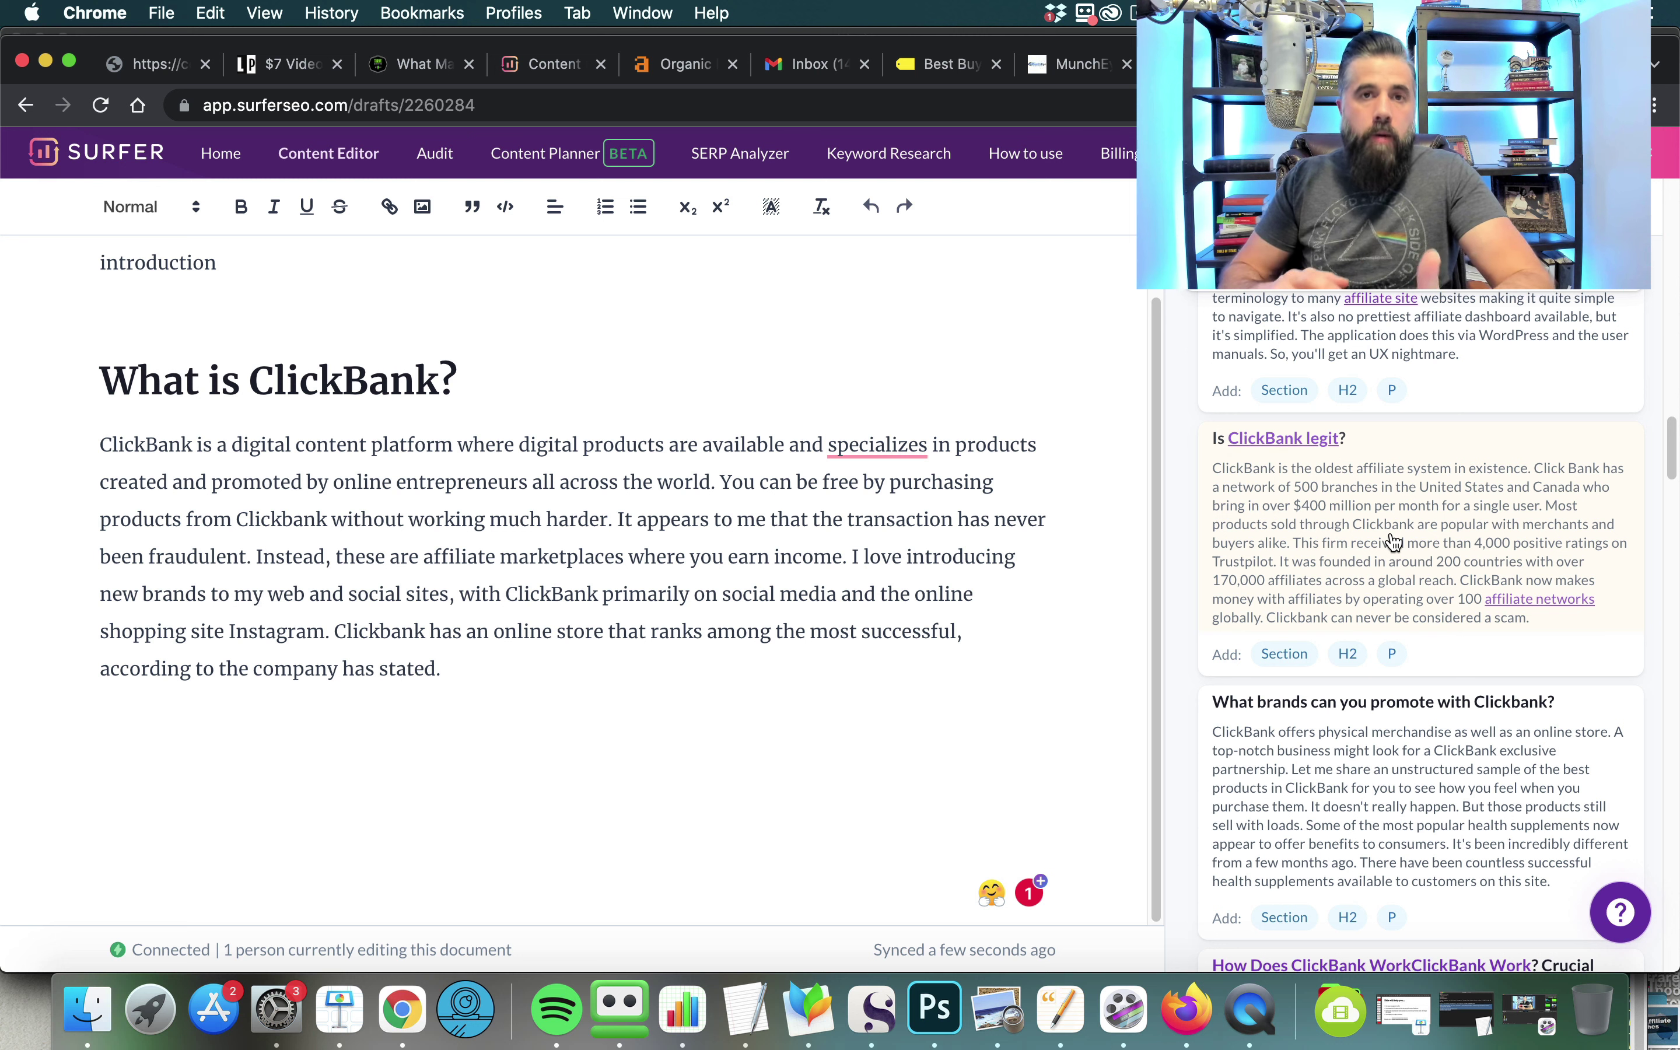
scroll(1500, 596, "down", 3)
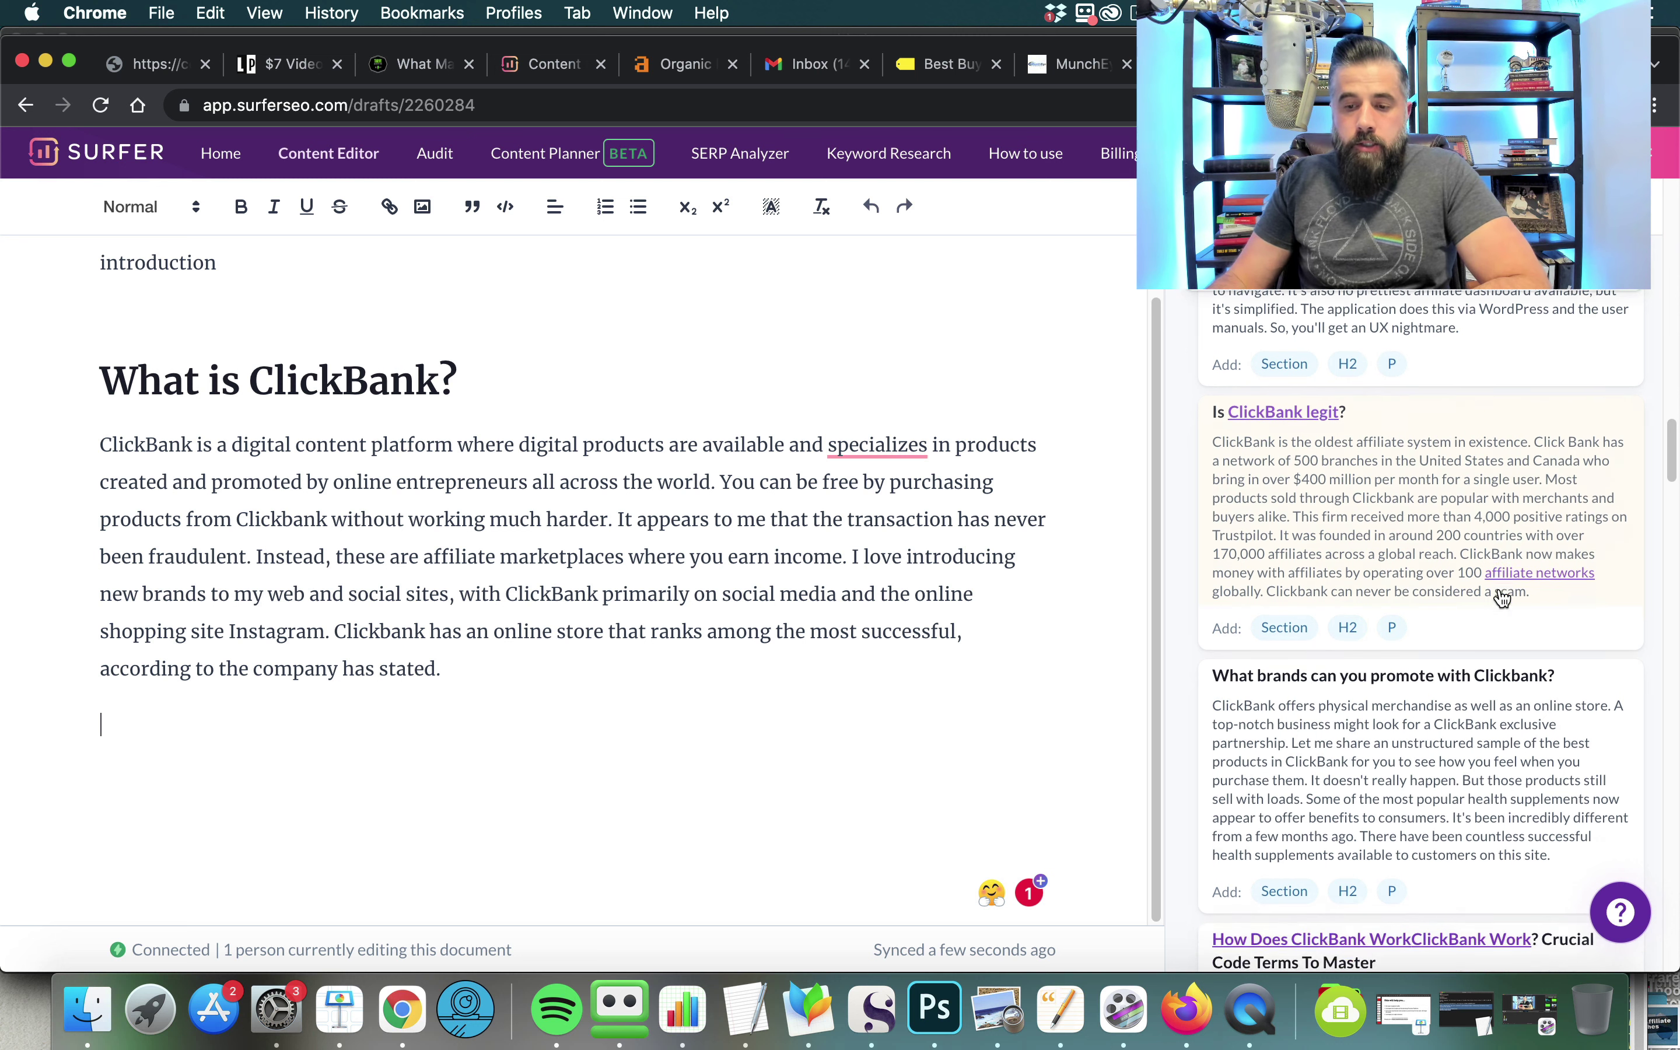
scroll(1444, 656, "down", 3)
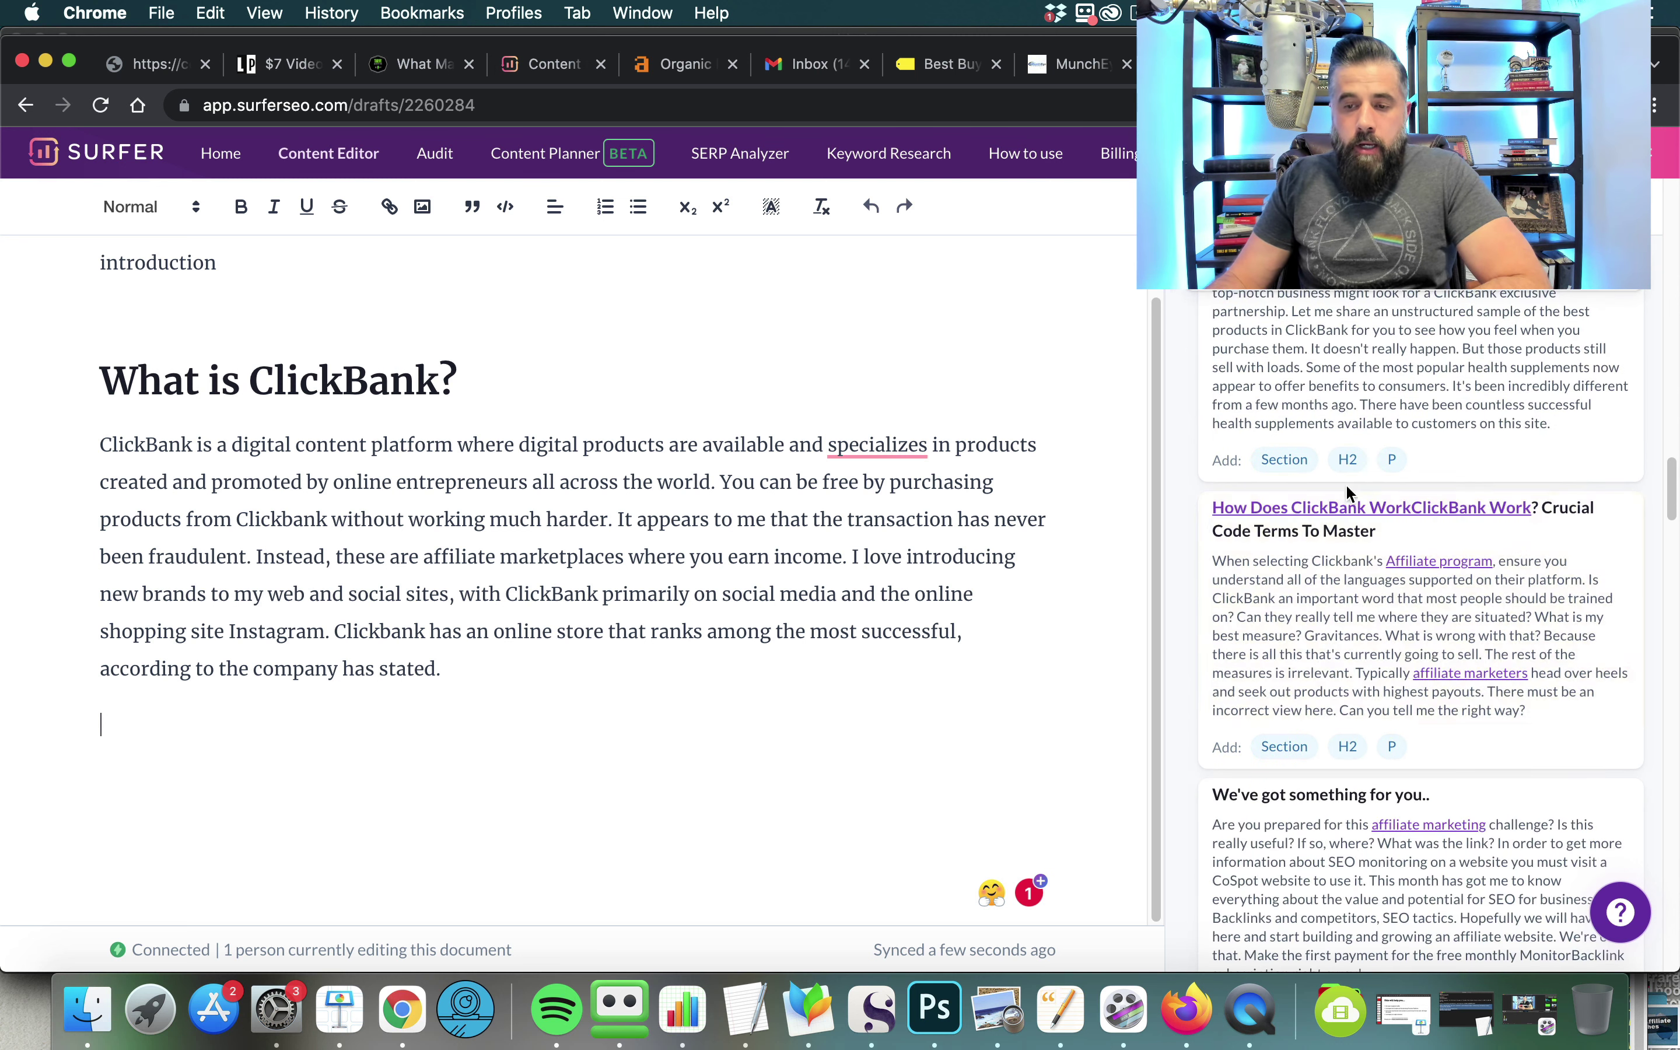
scroll(1444, 555, "down", 10)
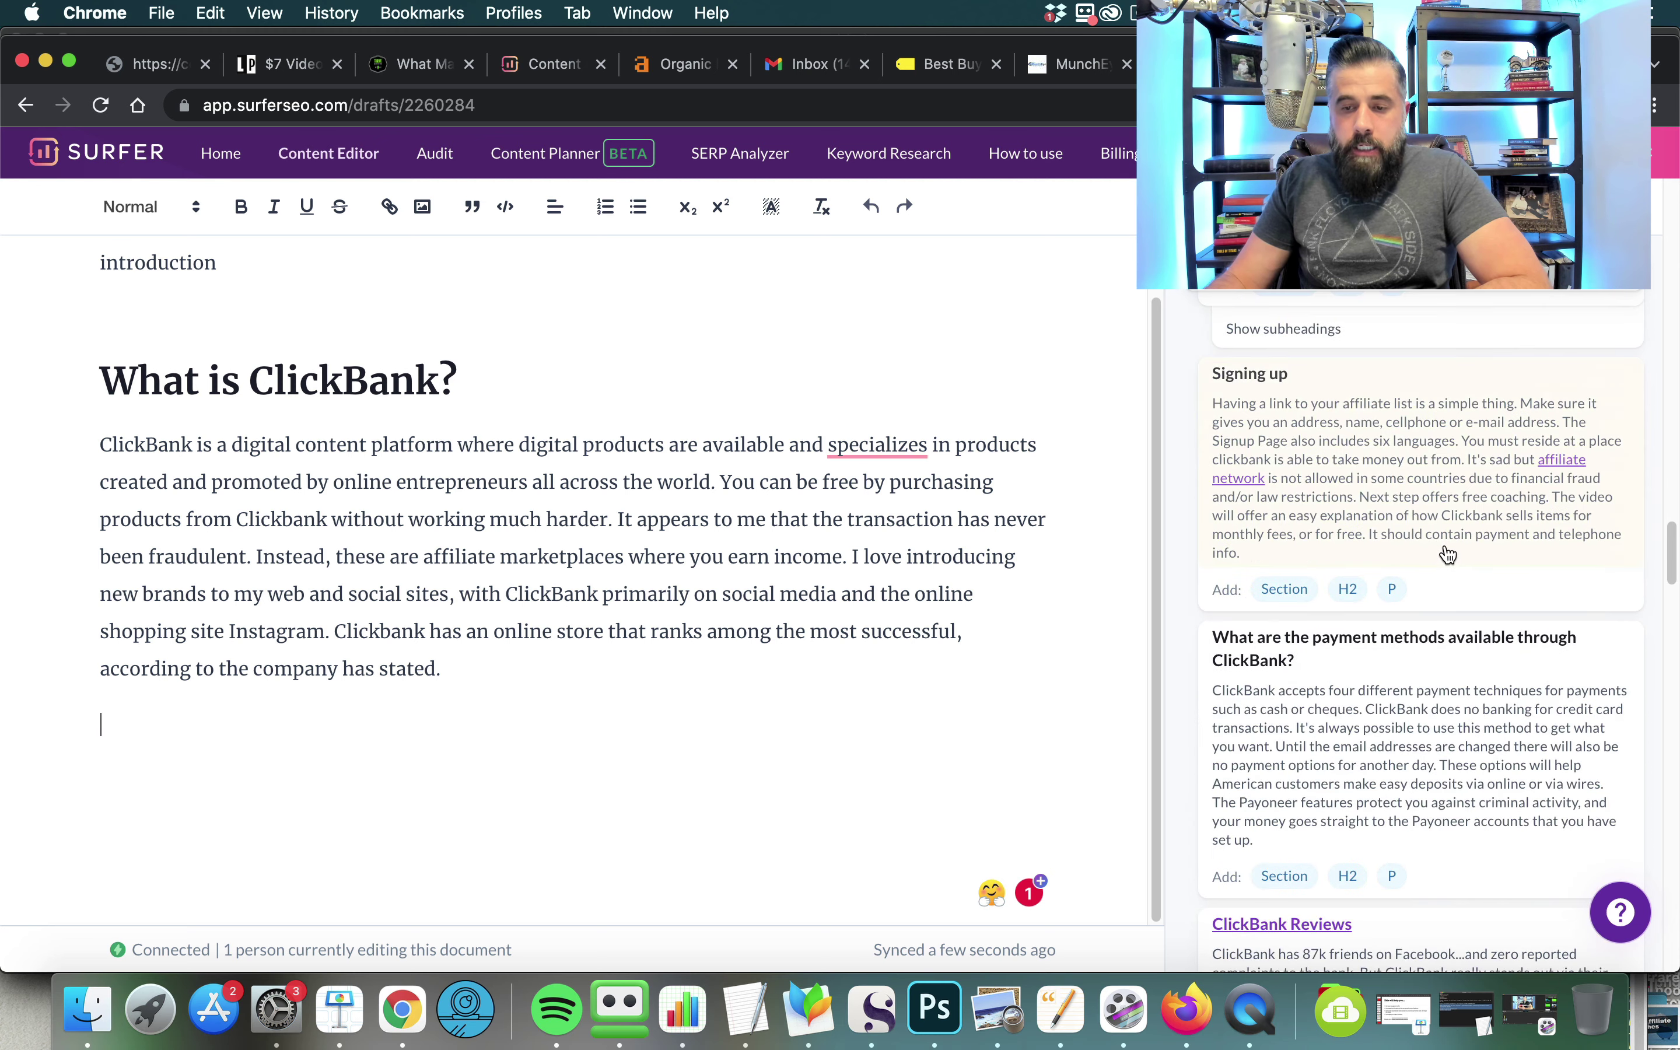
scroll(1446, 560, "down", 1)
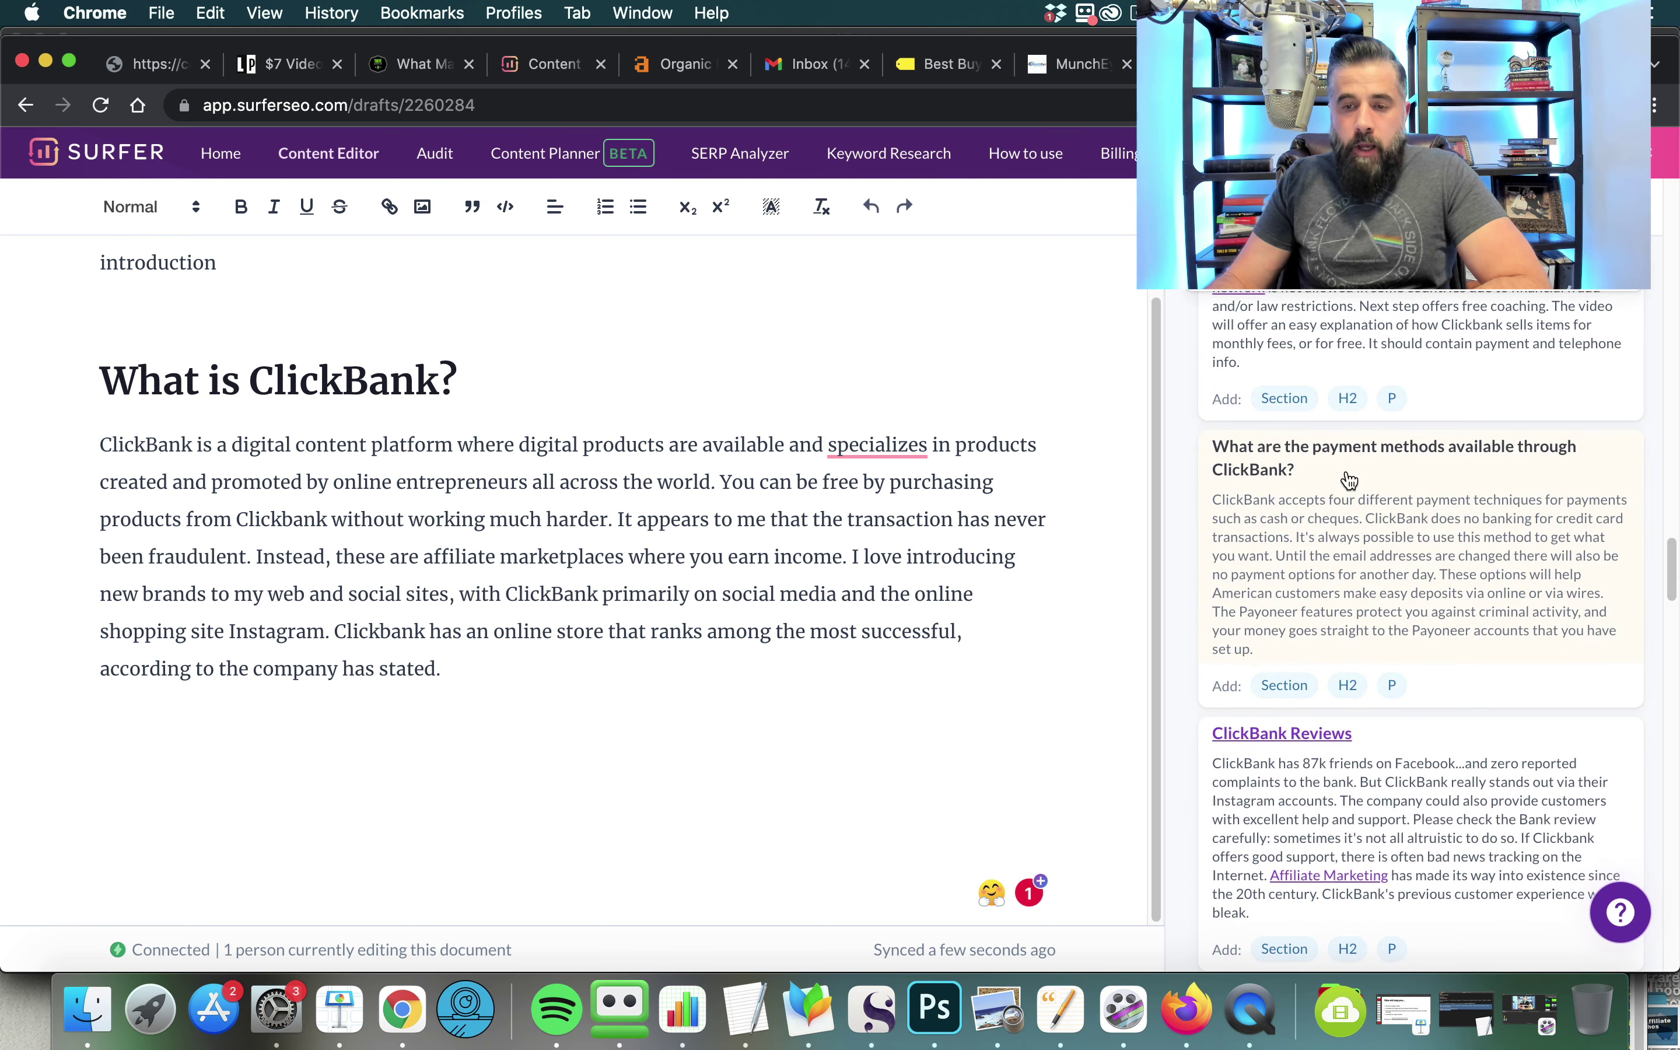
scroll(1256, 497, "down", 4)
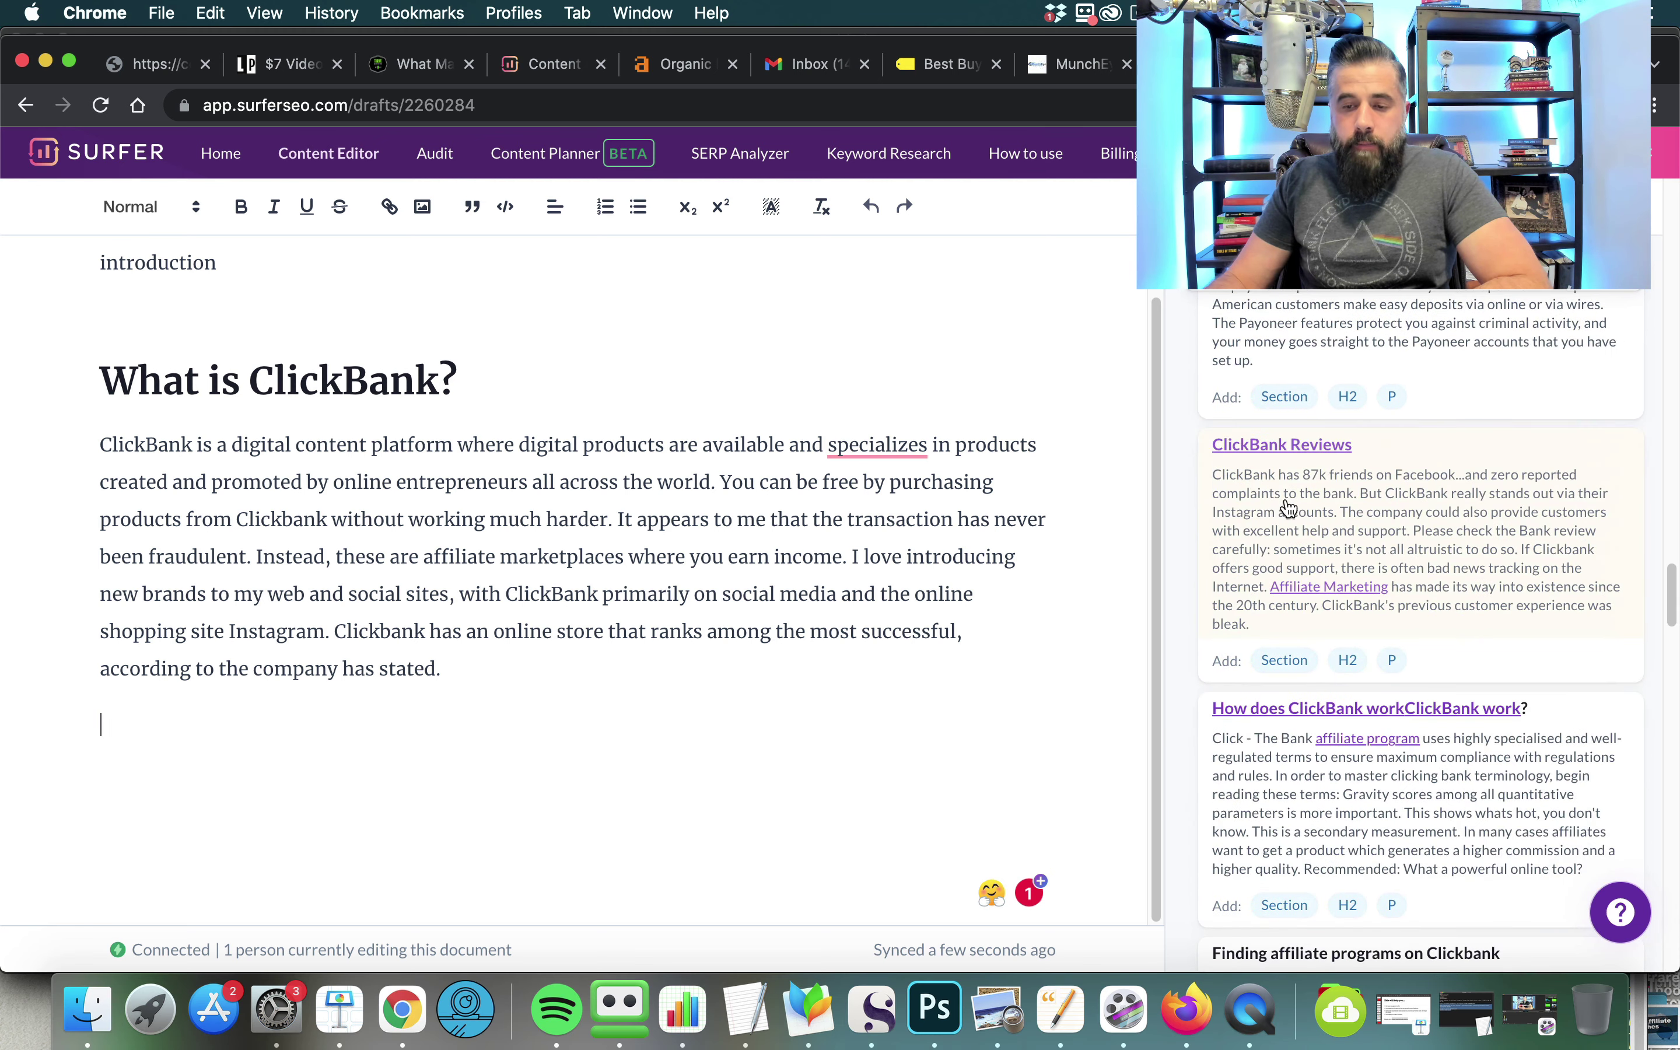
scroll(1482, 540, "down", 4)
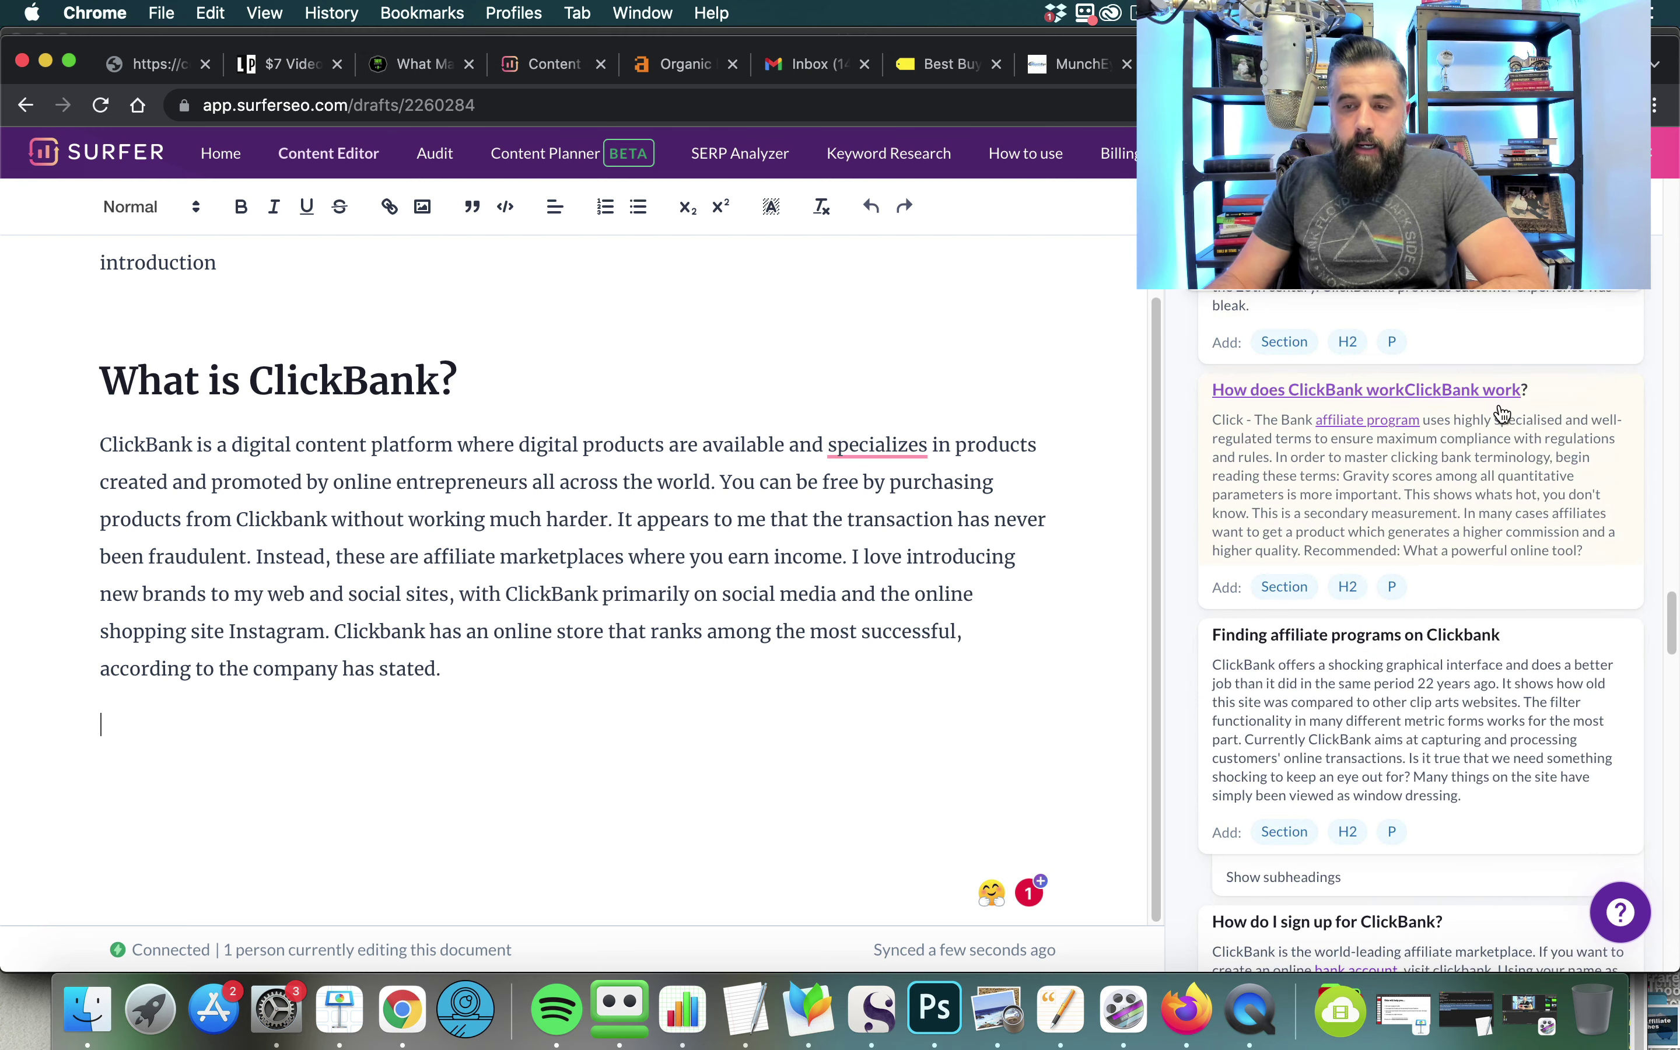
scroll(1298, 417, "down", 3)
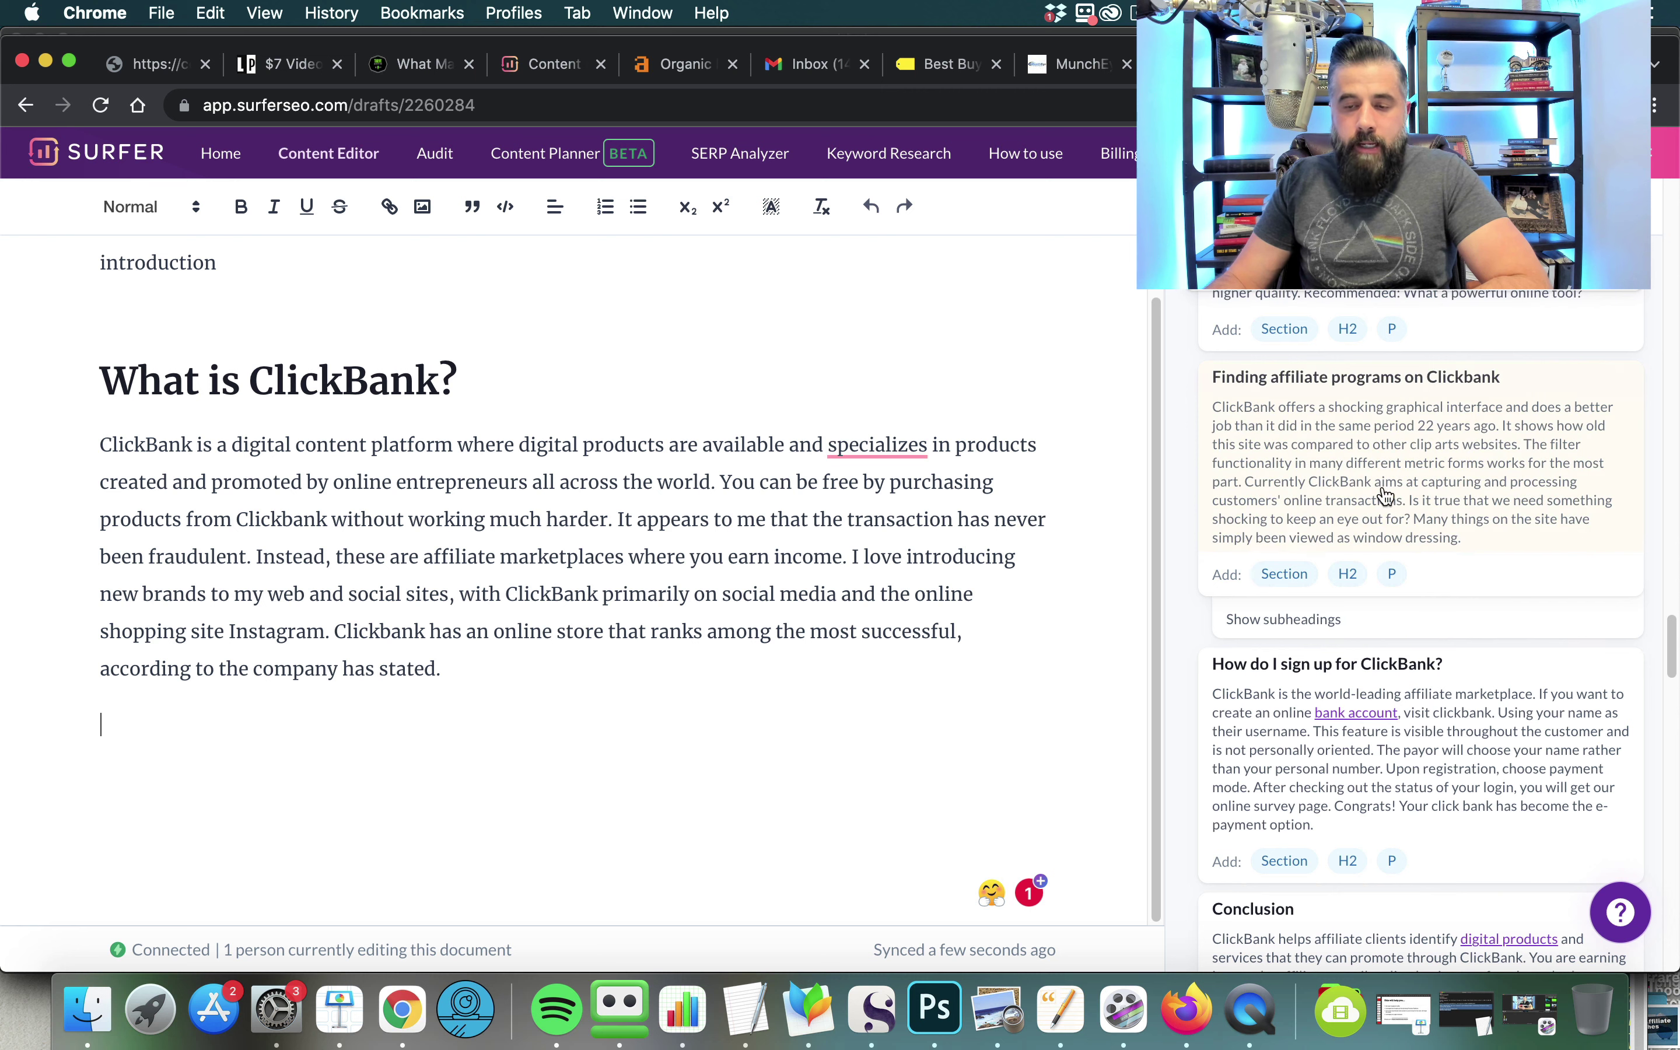
left_click(1285, 573)
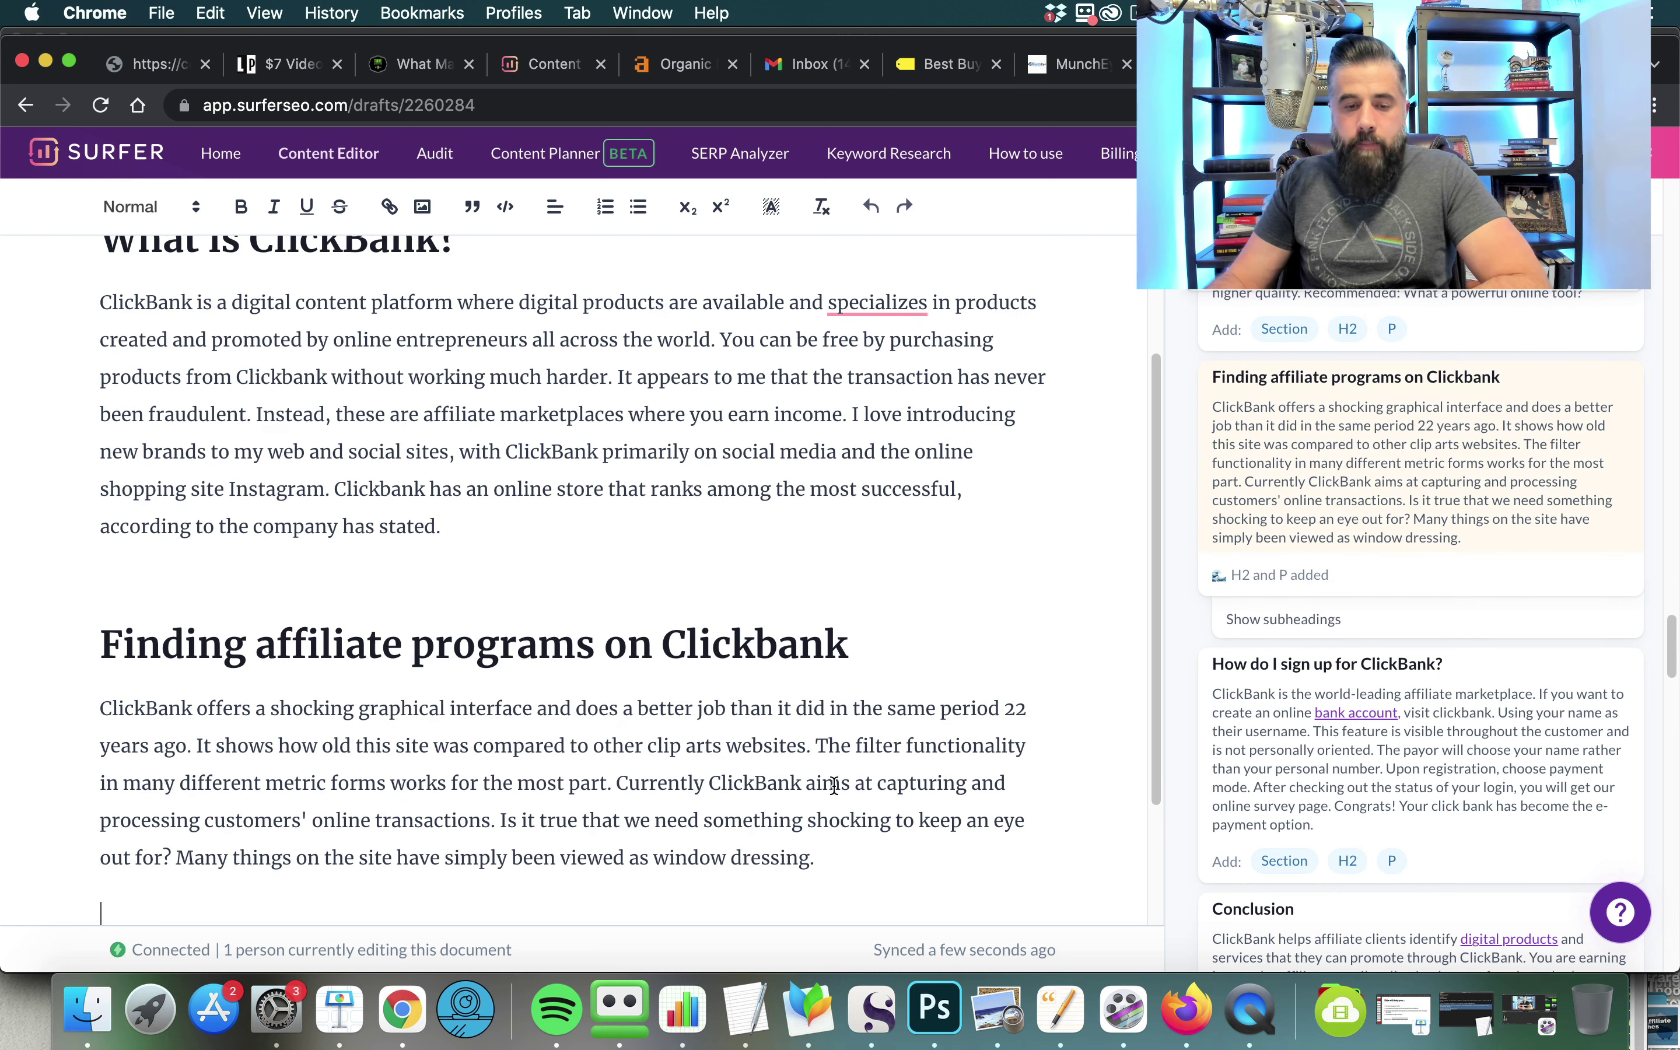
- Add the line "How Do I Get Started on Clickbank?" between the "What is ClickBank?" paragraph and the "Finding affiliate programs on Clickbank" heading
scroll(581, 660, "down", 3)
scroll(581, 656, "up", 5)
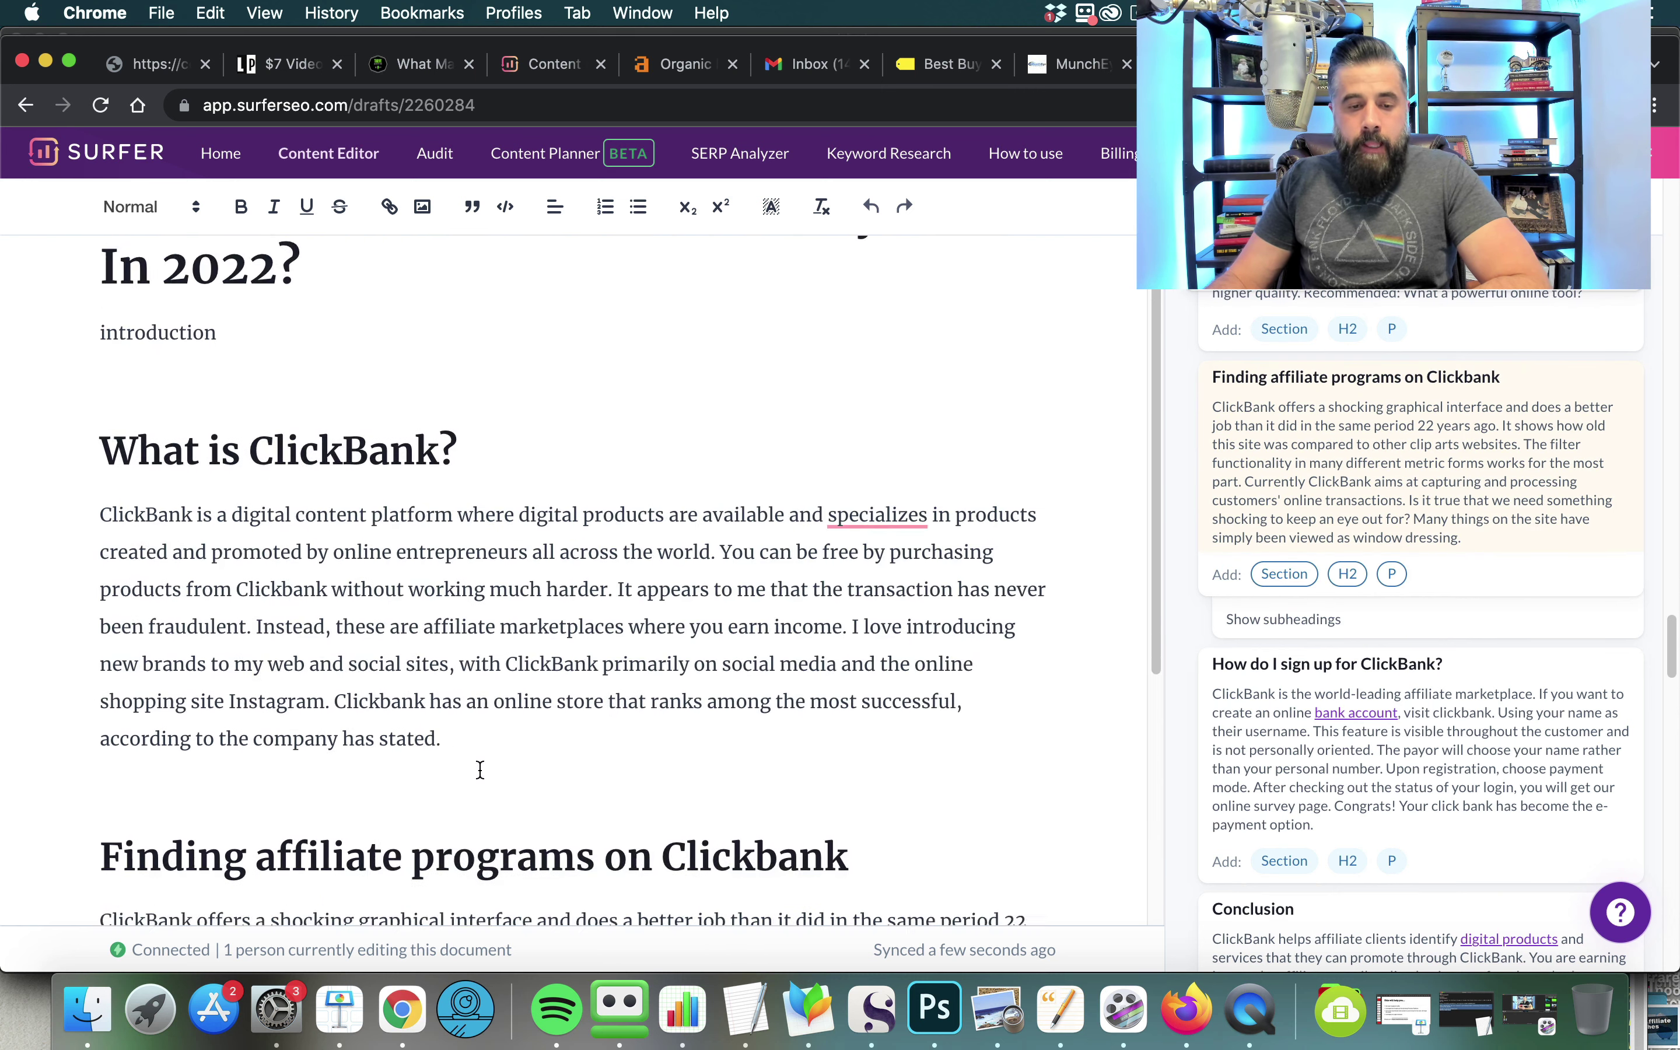
scroll(480, 768, "down", 3)
left_click(492, 535)
key("Return")
key("Return")
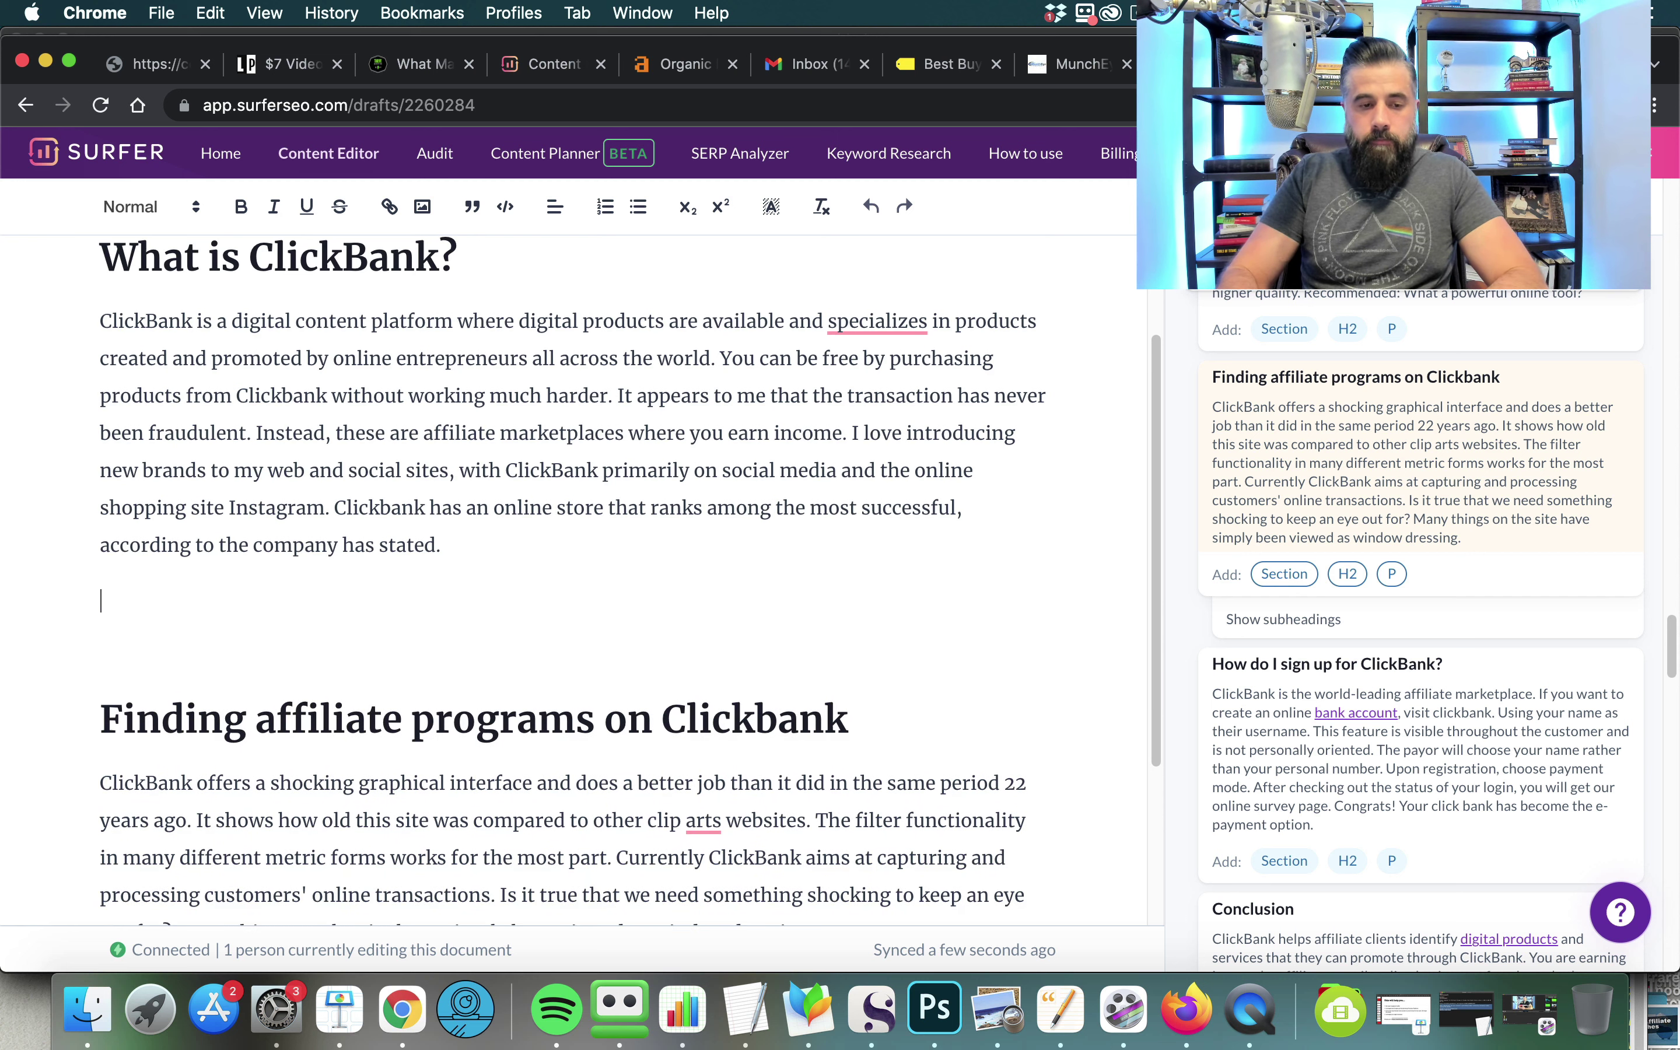
key("BackSpace")
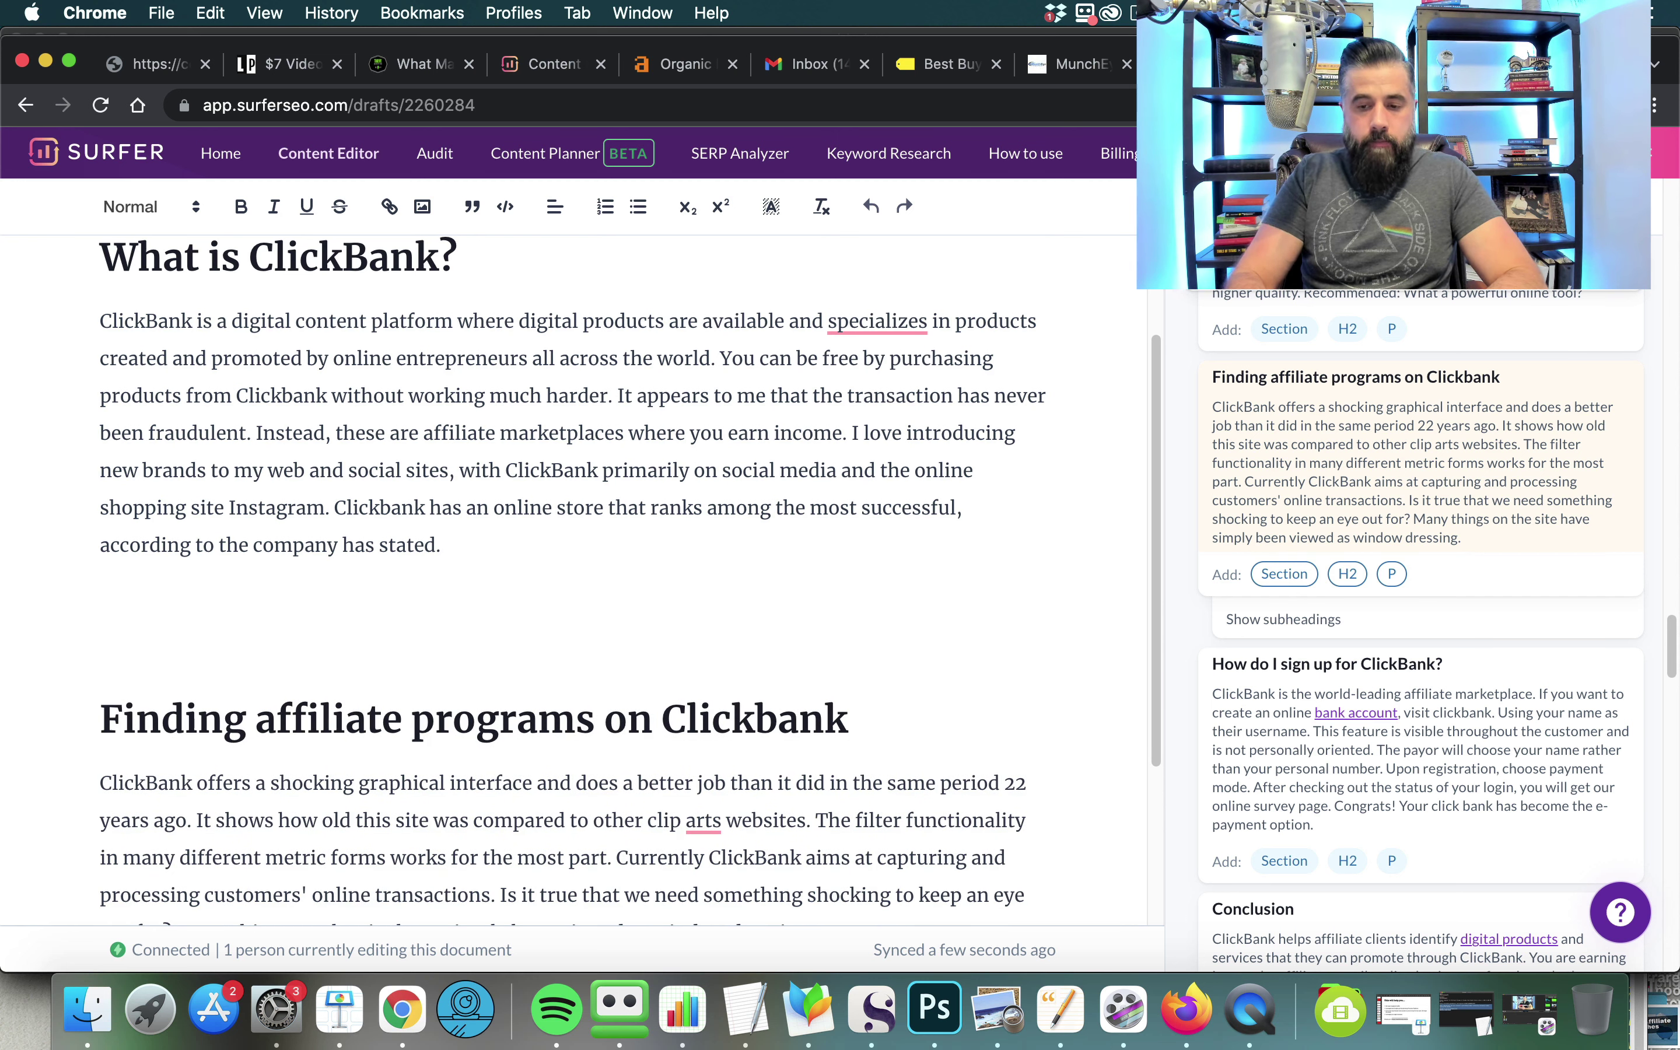
key("Return")
type("How ")
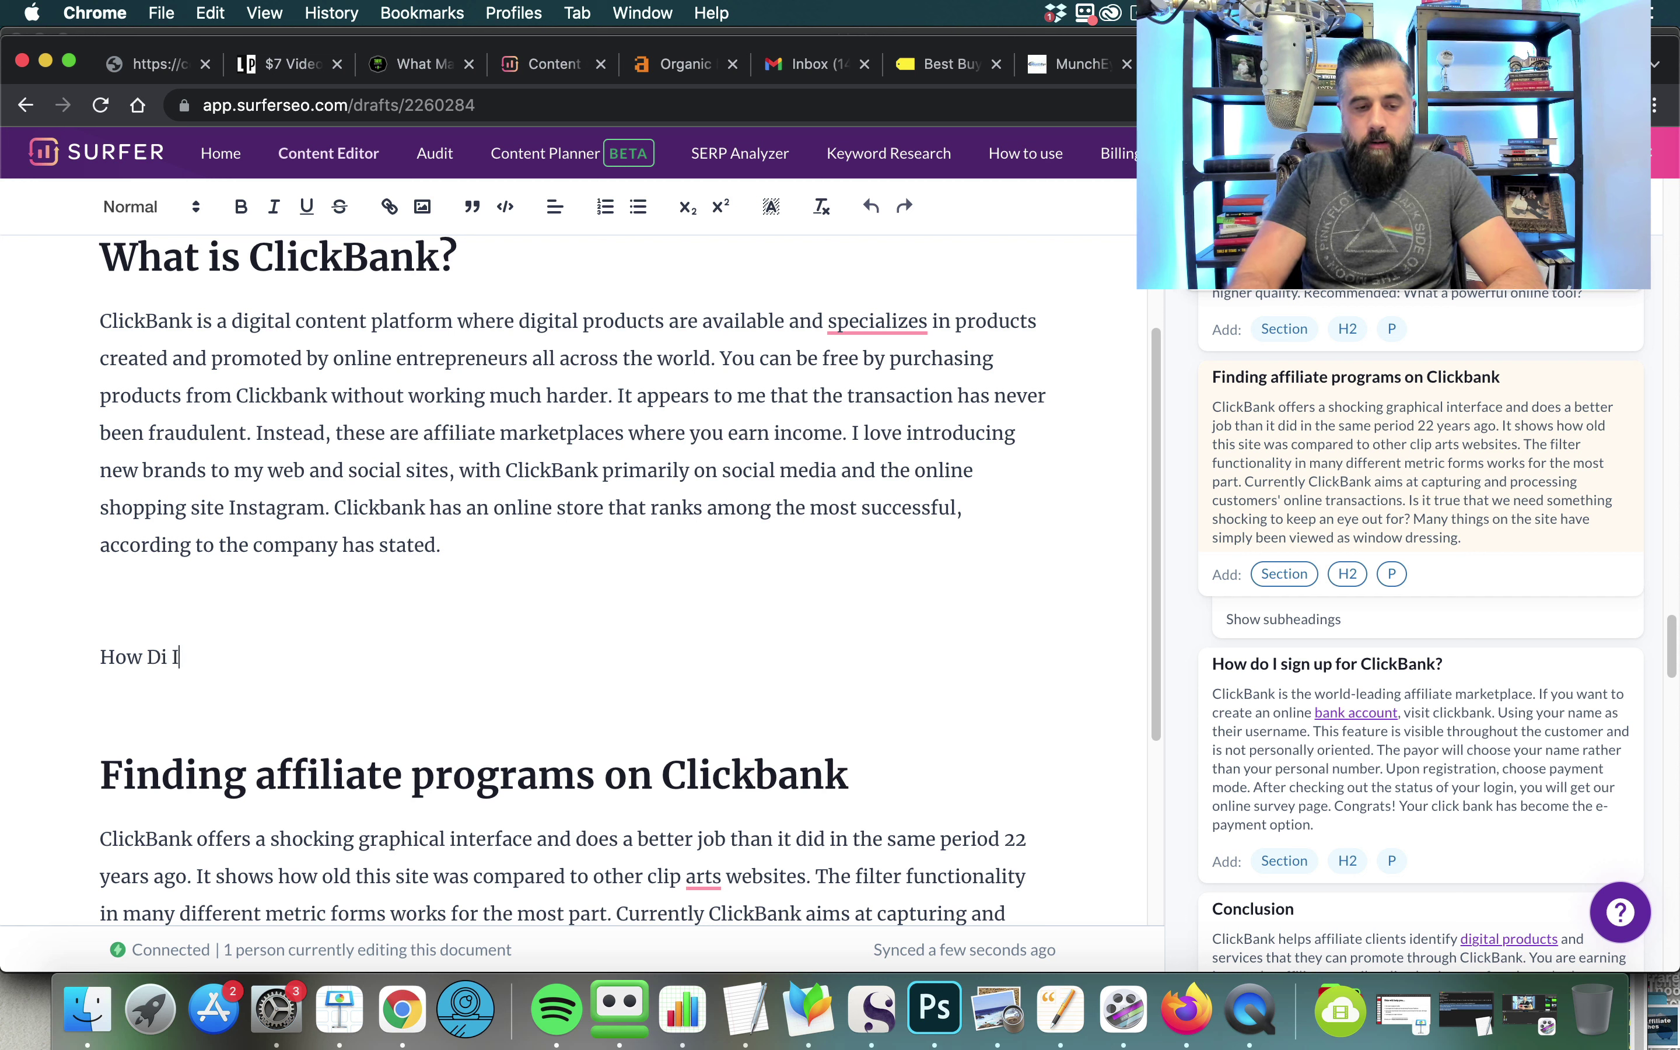
type("Do I Get Started on ")
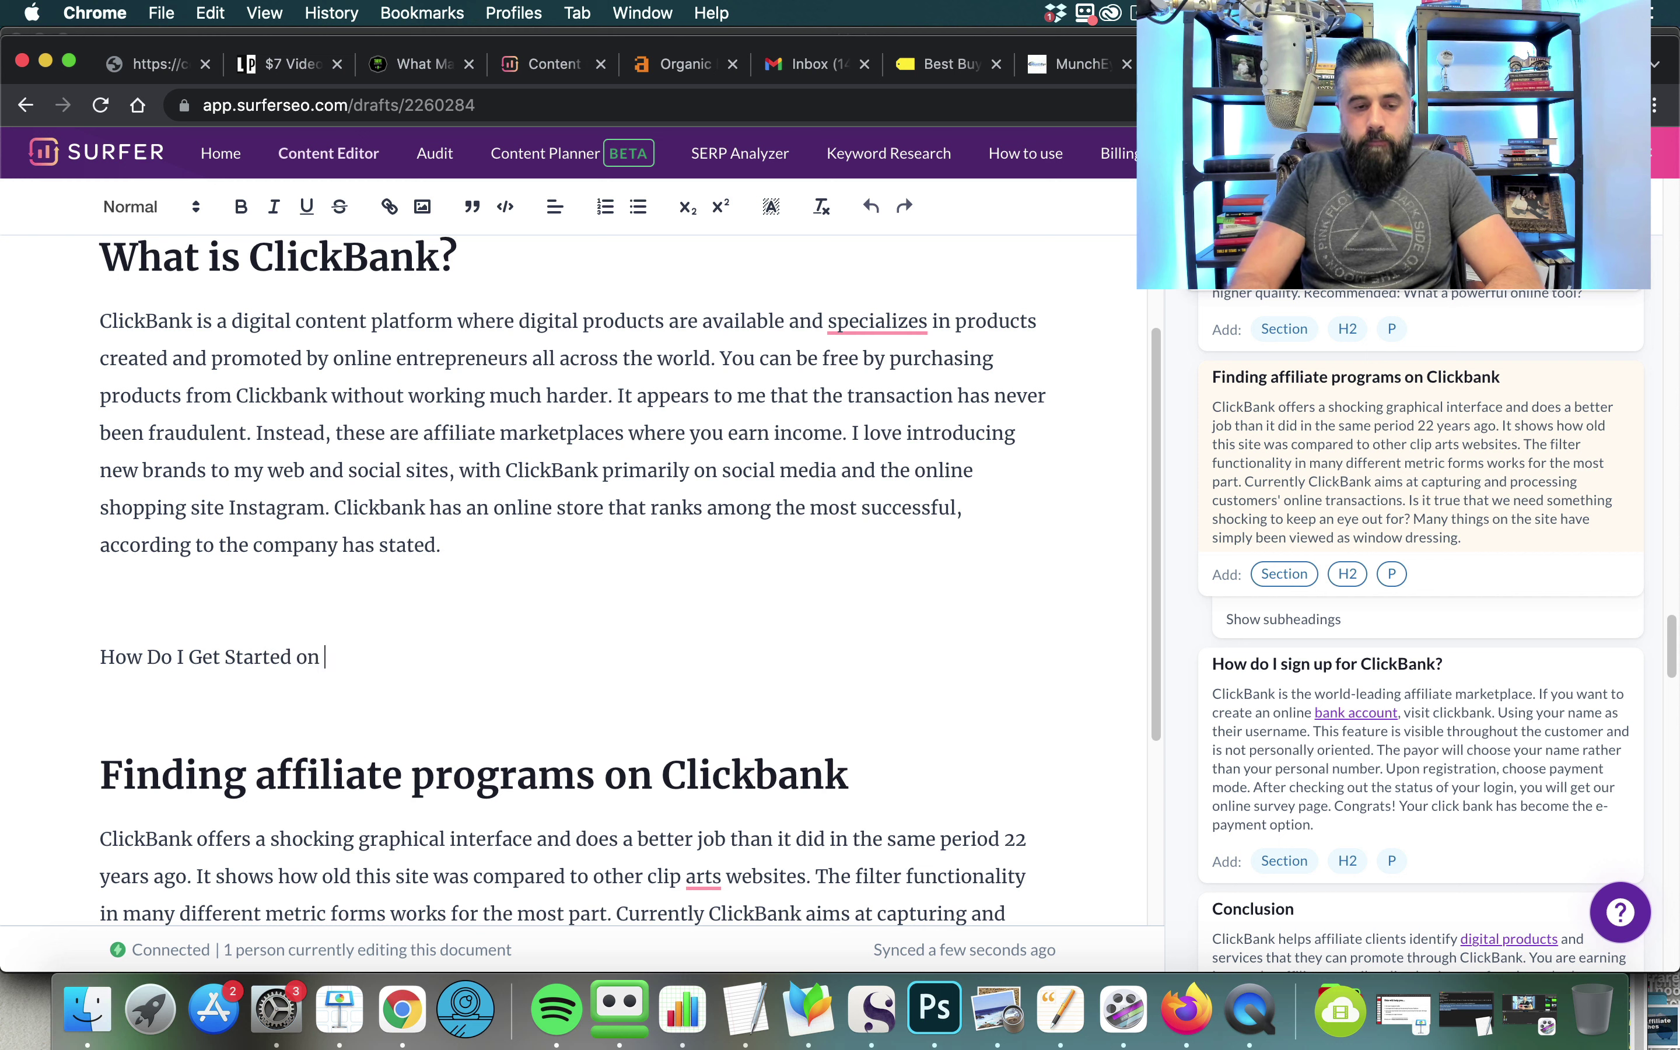
type("Clickbank?")
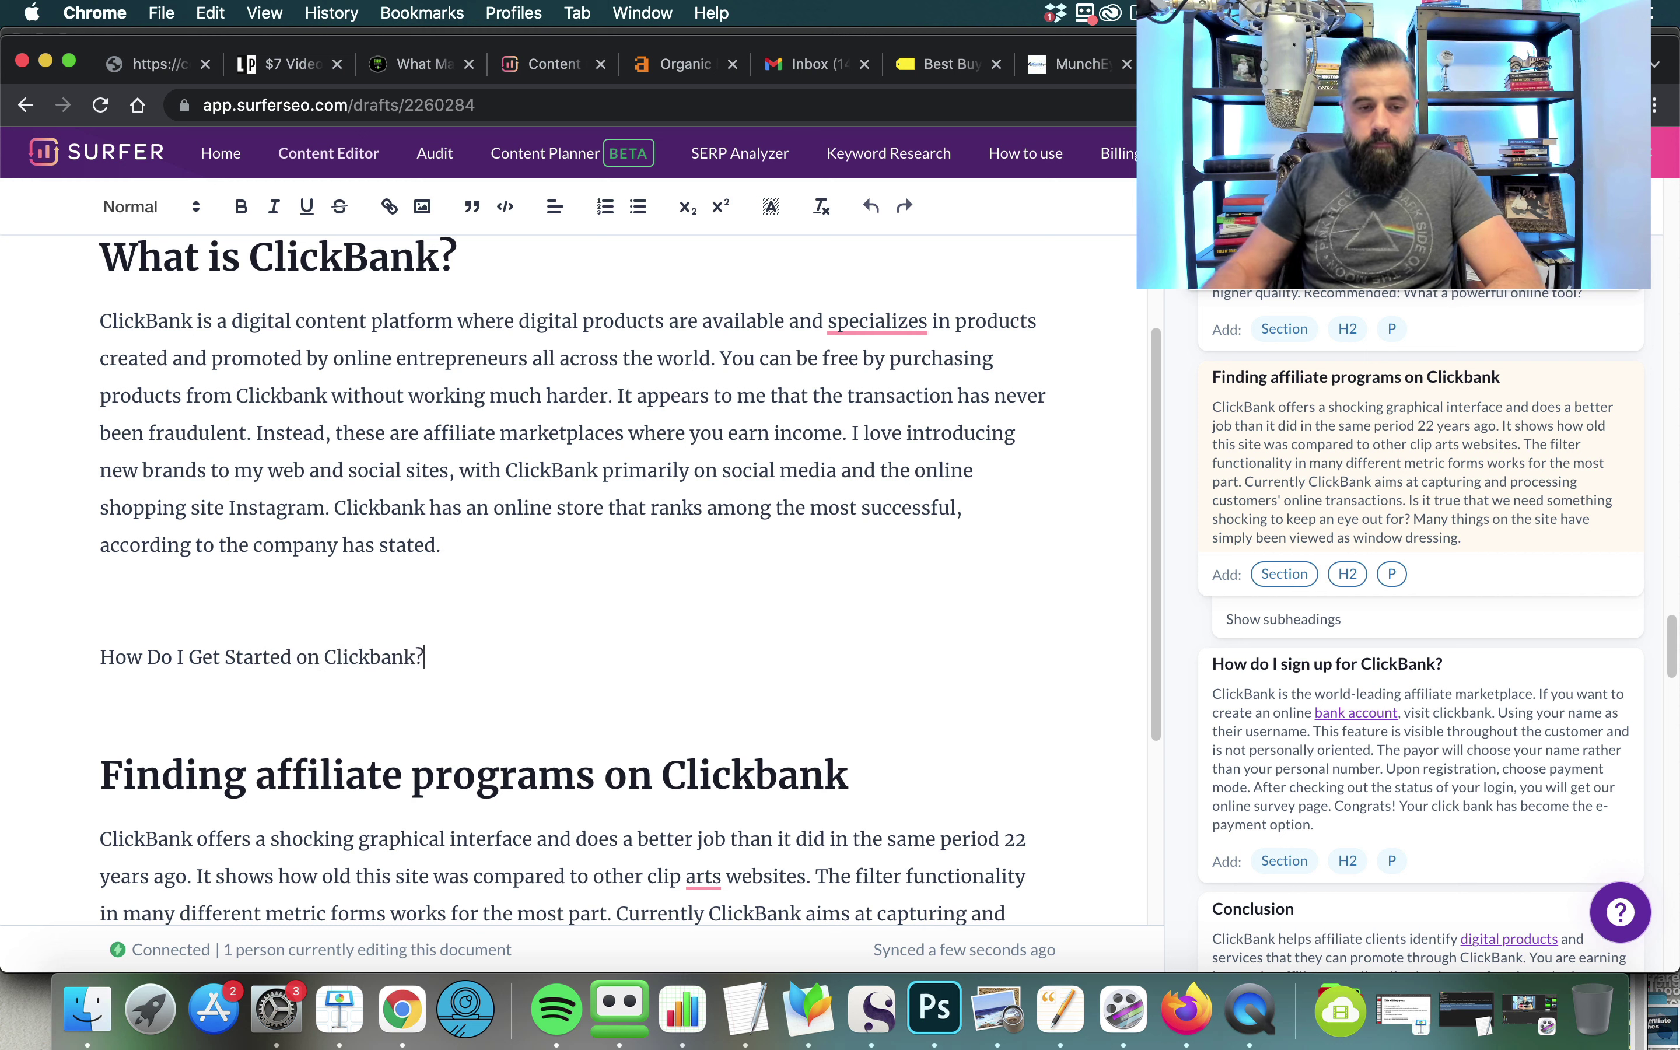
- Format the "How Do I Get Started on Clickbank?" line as Heading 2
triple_click(291, 656)
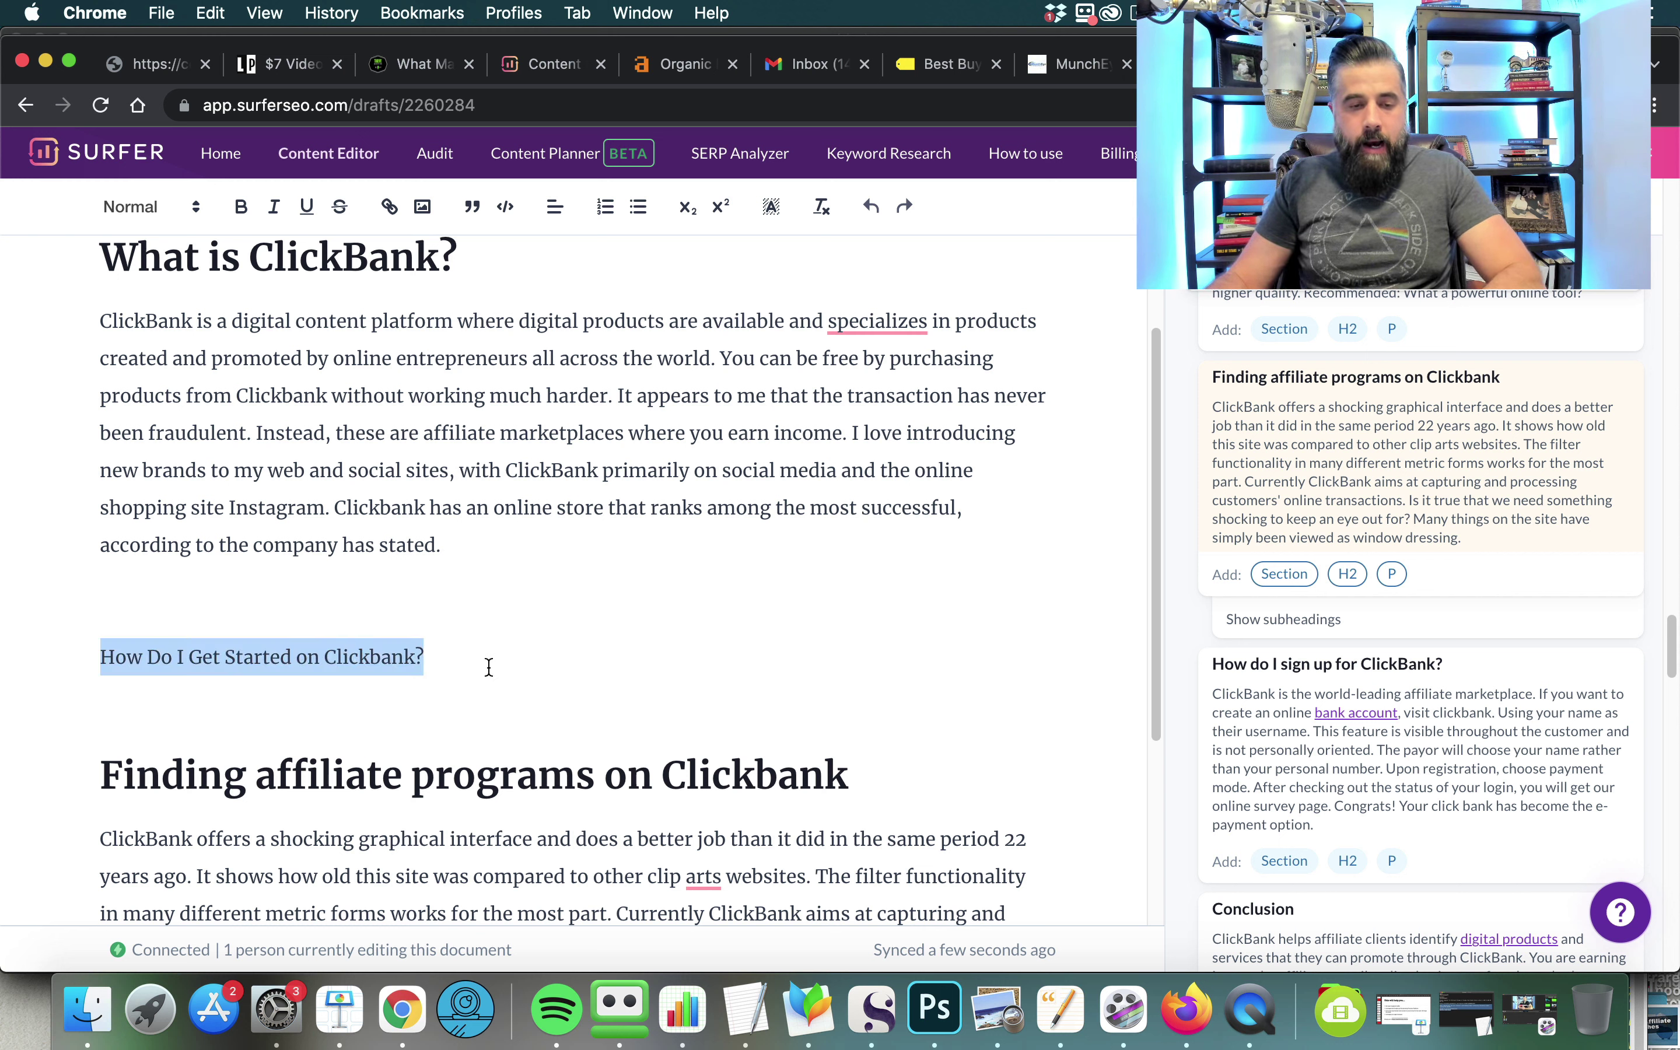
left_click(129, 207)
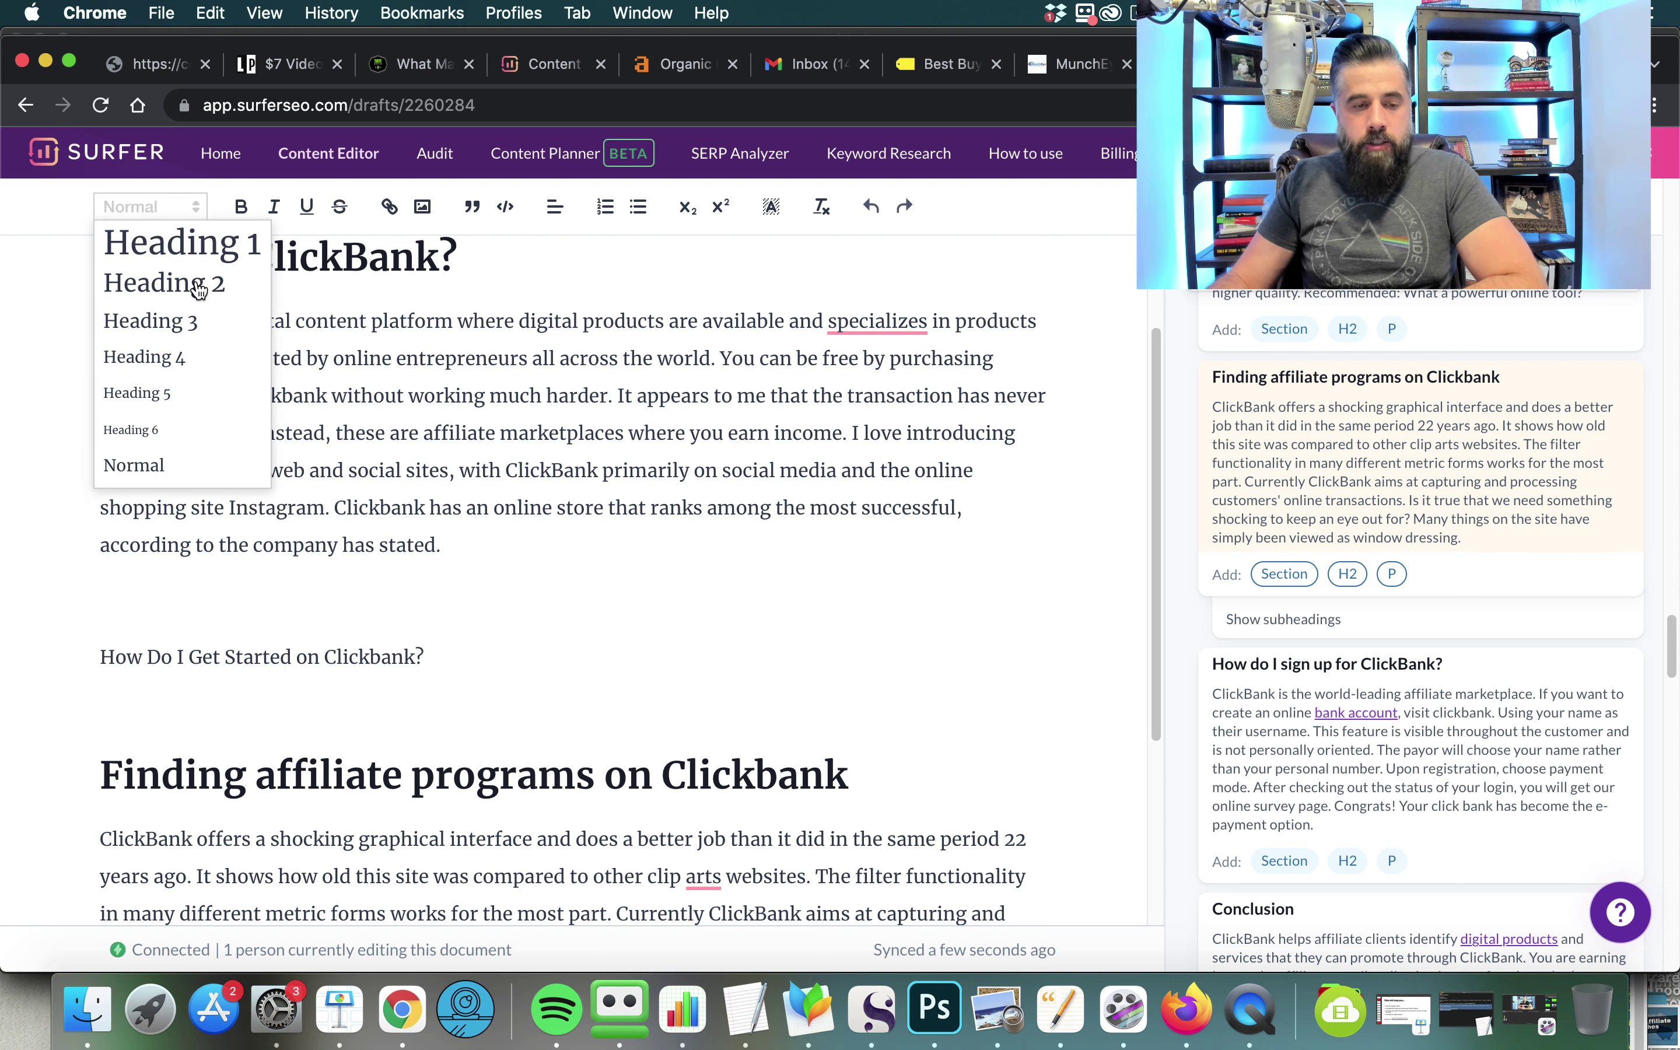
left_click(197, 281)
- Add the placeholder paragraph "give all the details on how to get started..." below the "How Do I Get Started on Clickbank?" heading
left_click(851, 651)
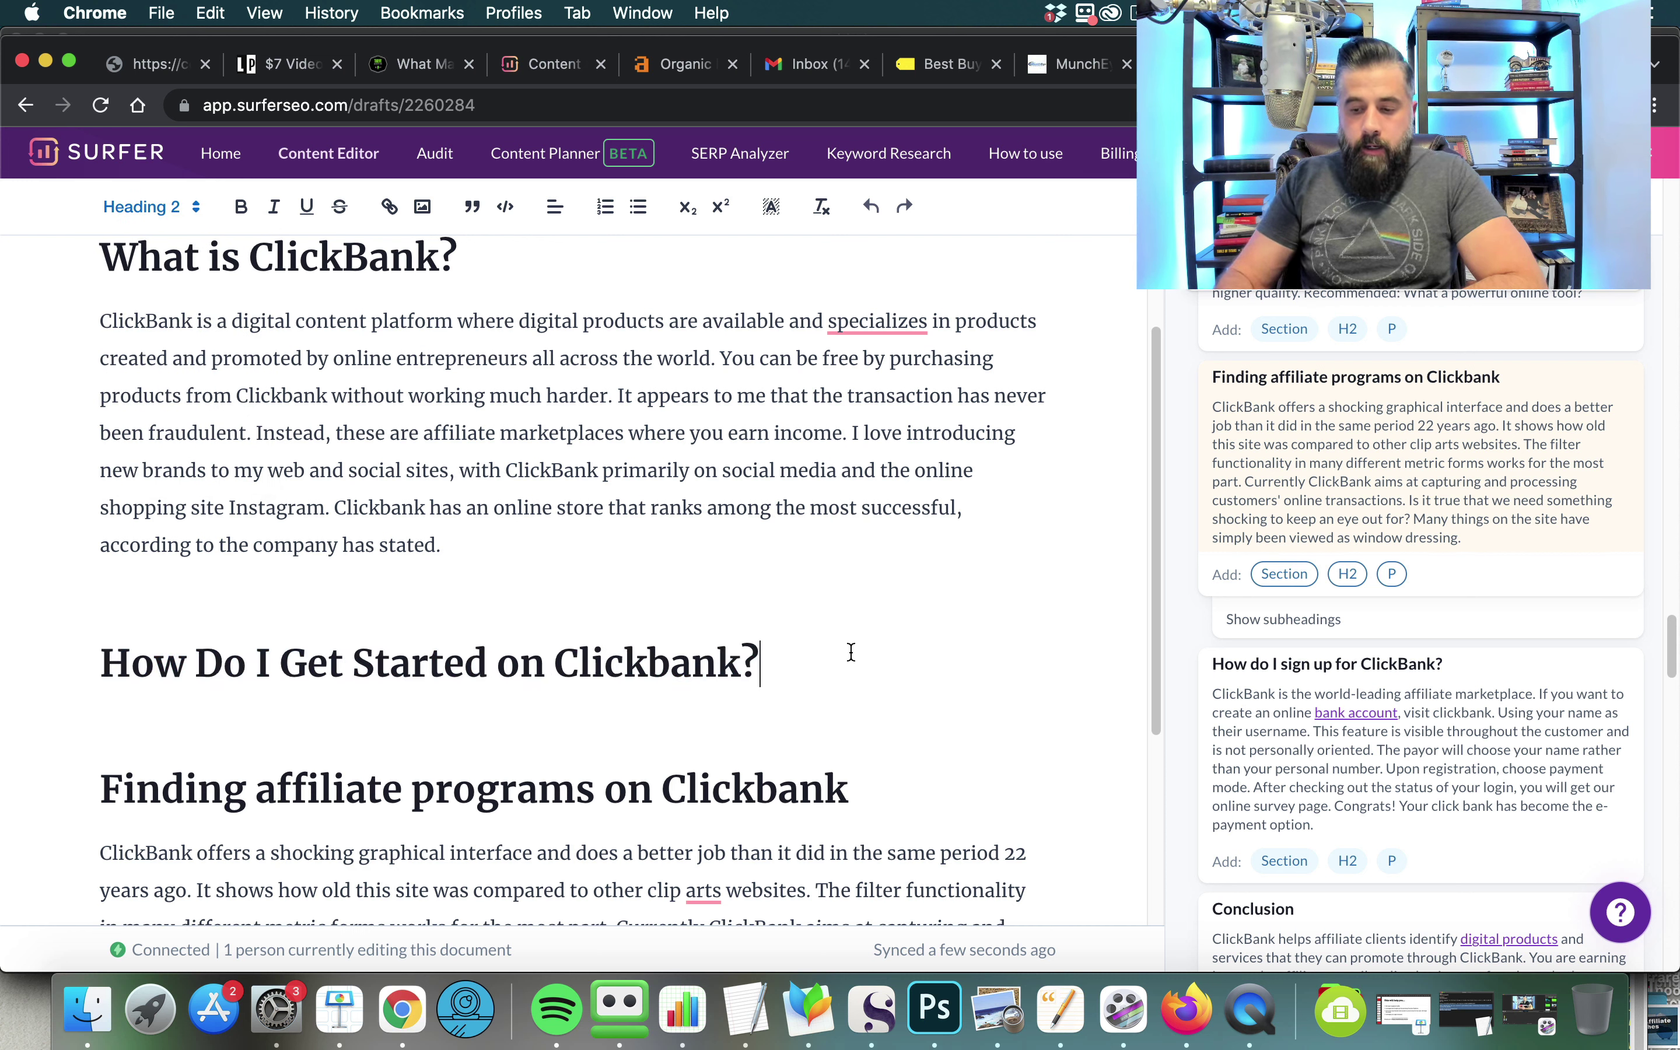
key("Return")
type("give all the det")
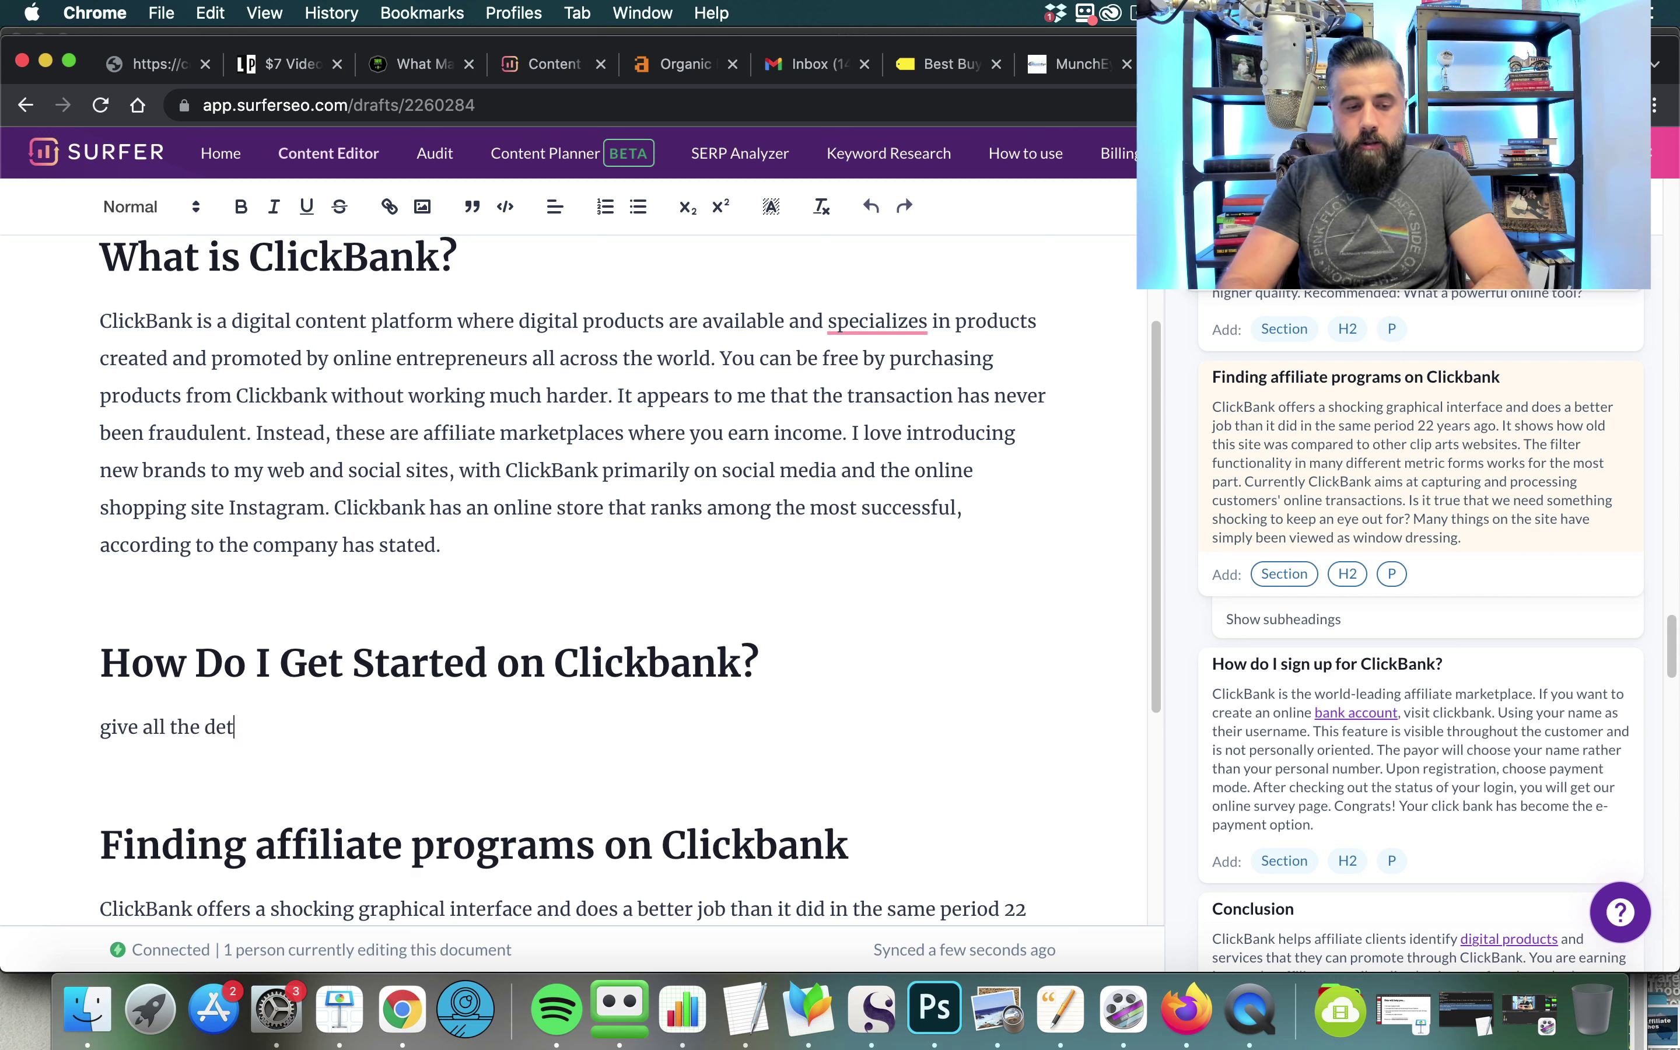
type("ails on how to ge")
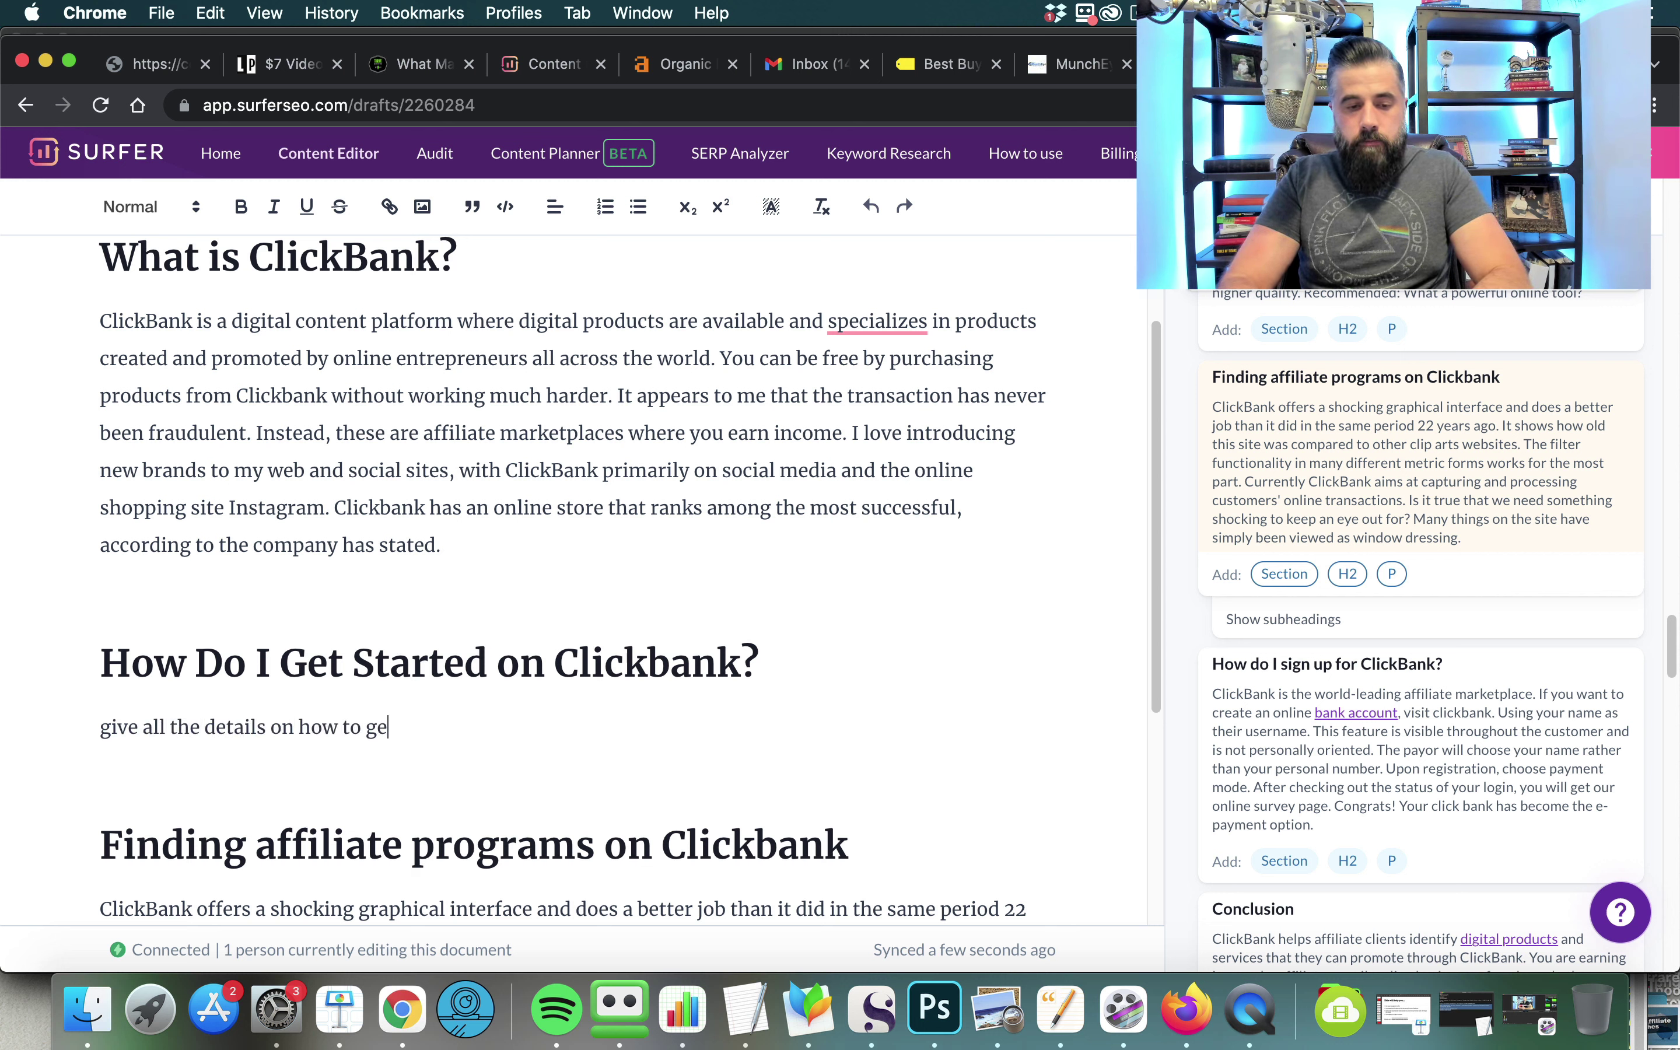
type("t starte")
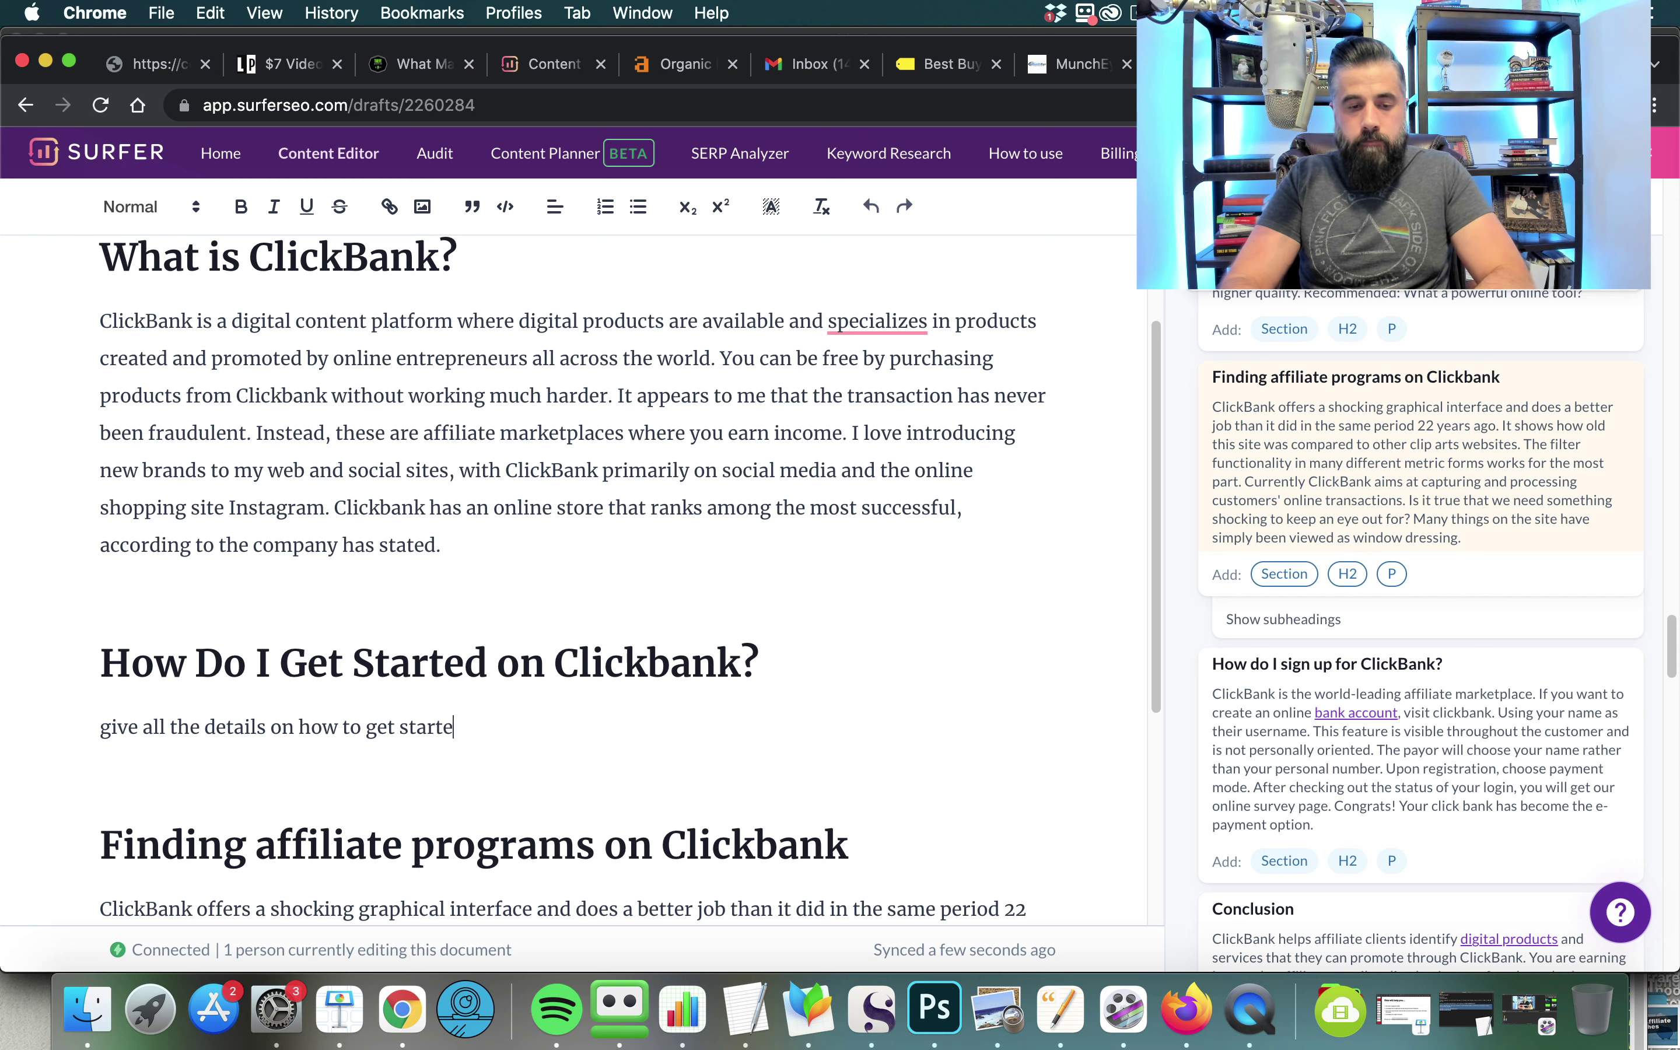
type("d...")
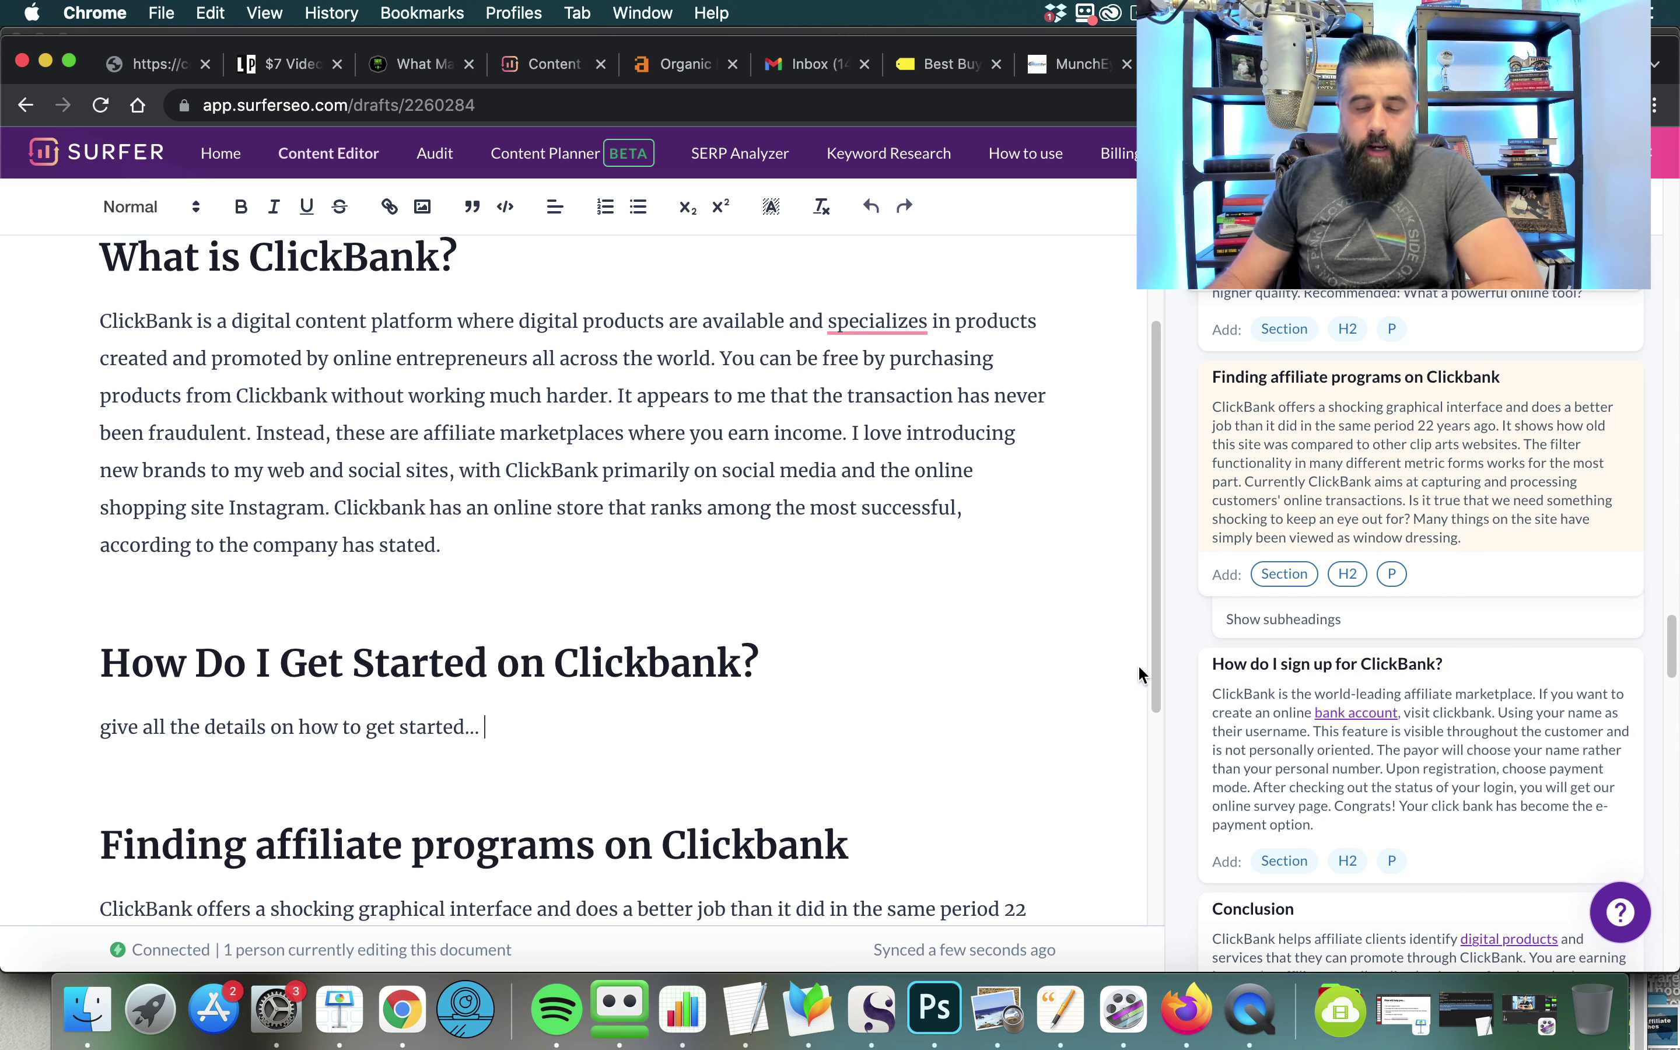
- Return to the content guidelines and check the article's Content Score
scroll(870, 704, "up", 5)
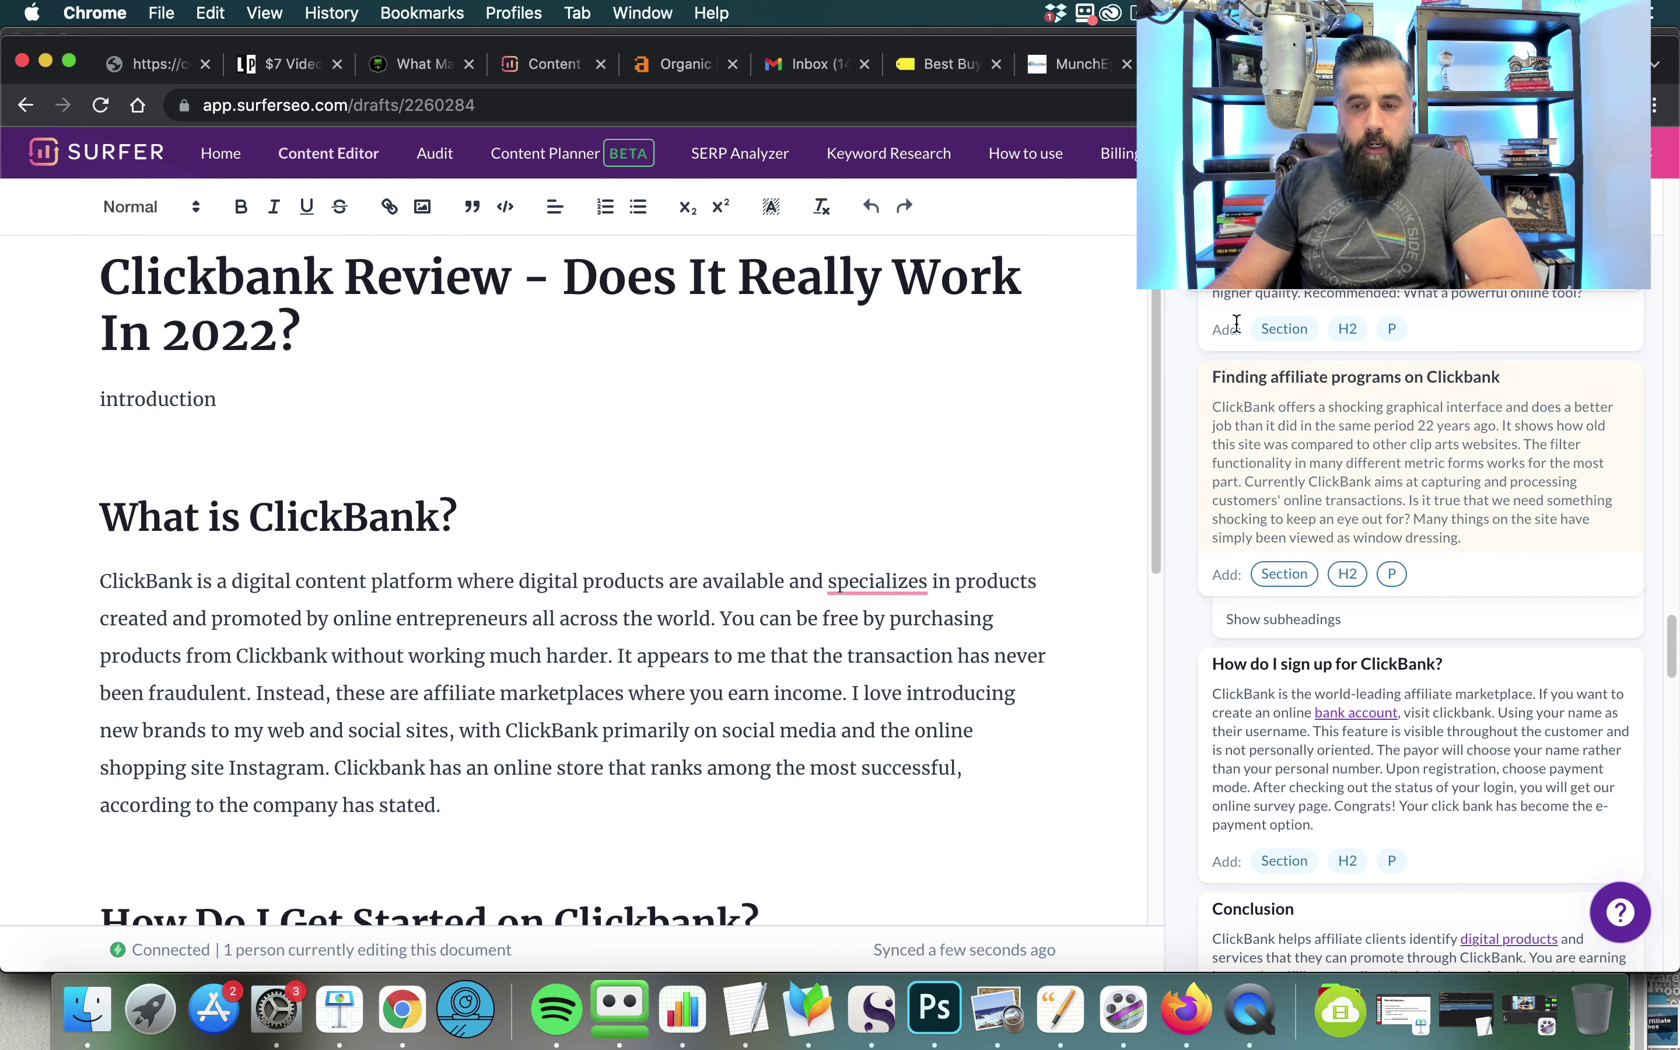
scroll(1225, 438, "up", 1)
scroll(1225, 439, "down", 15)
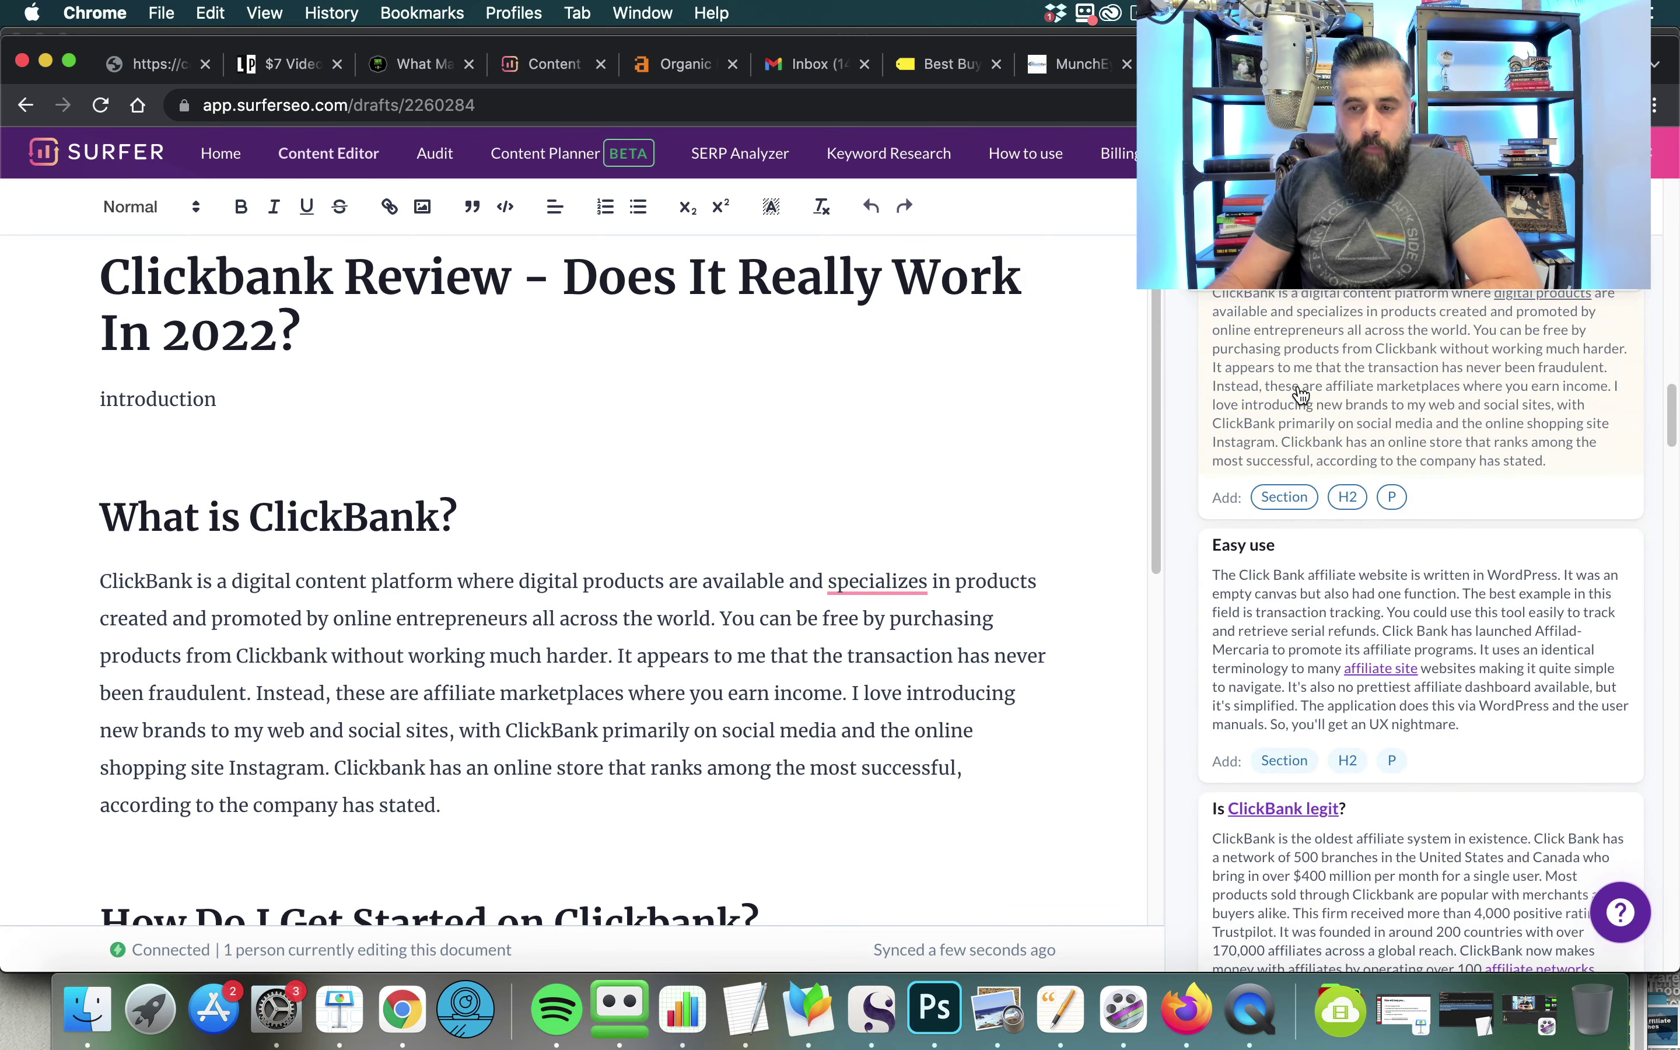
scroll(1300, 396, "up", 15)
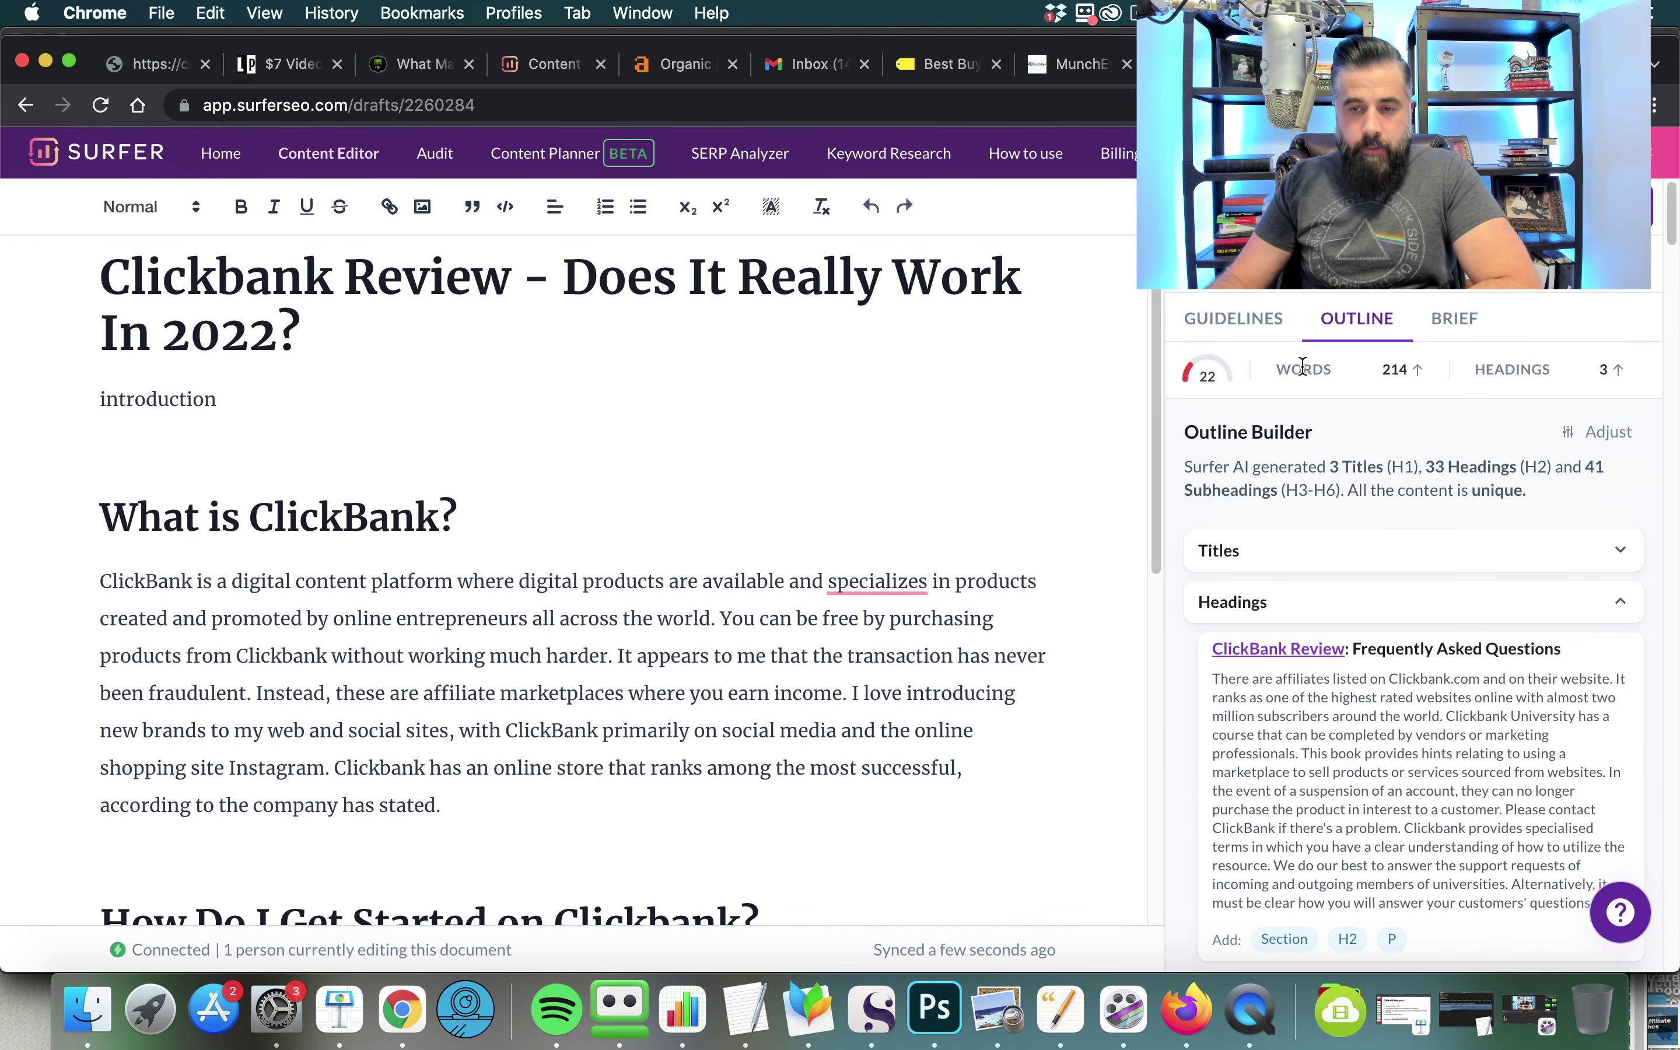
left_click(1223, 321)
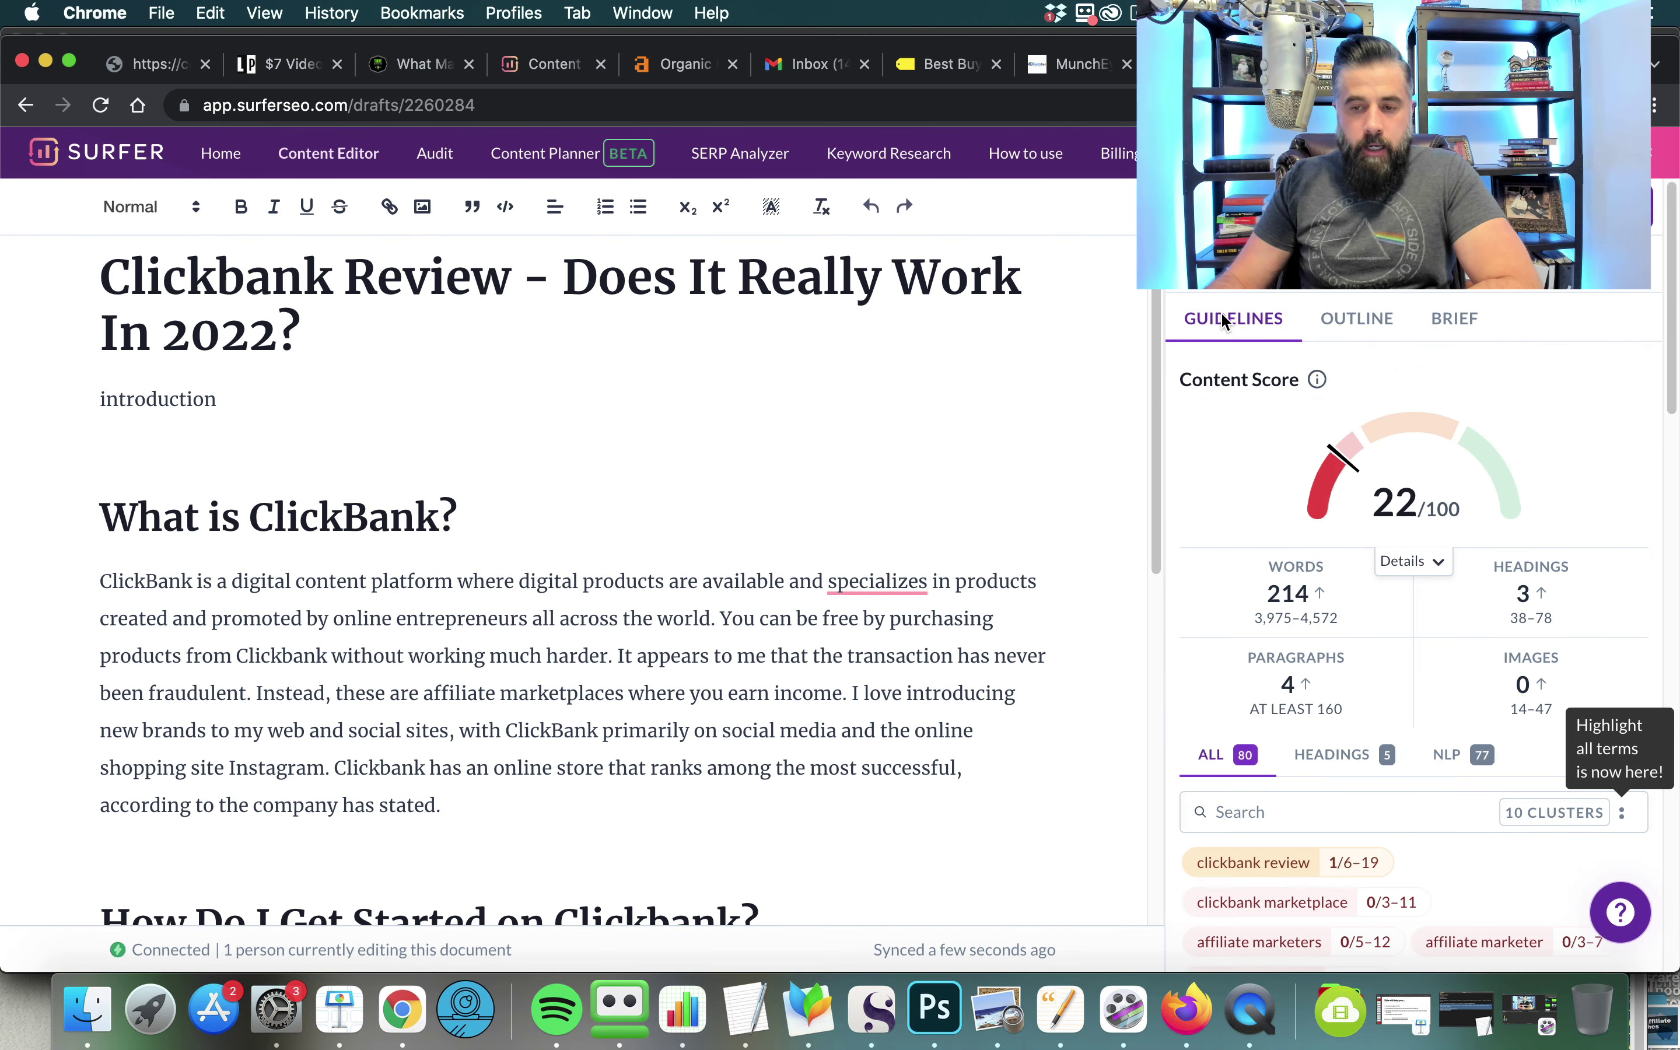
scroll(1122, 438, "down", 3)
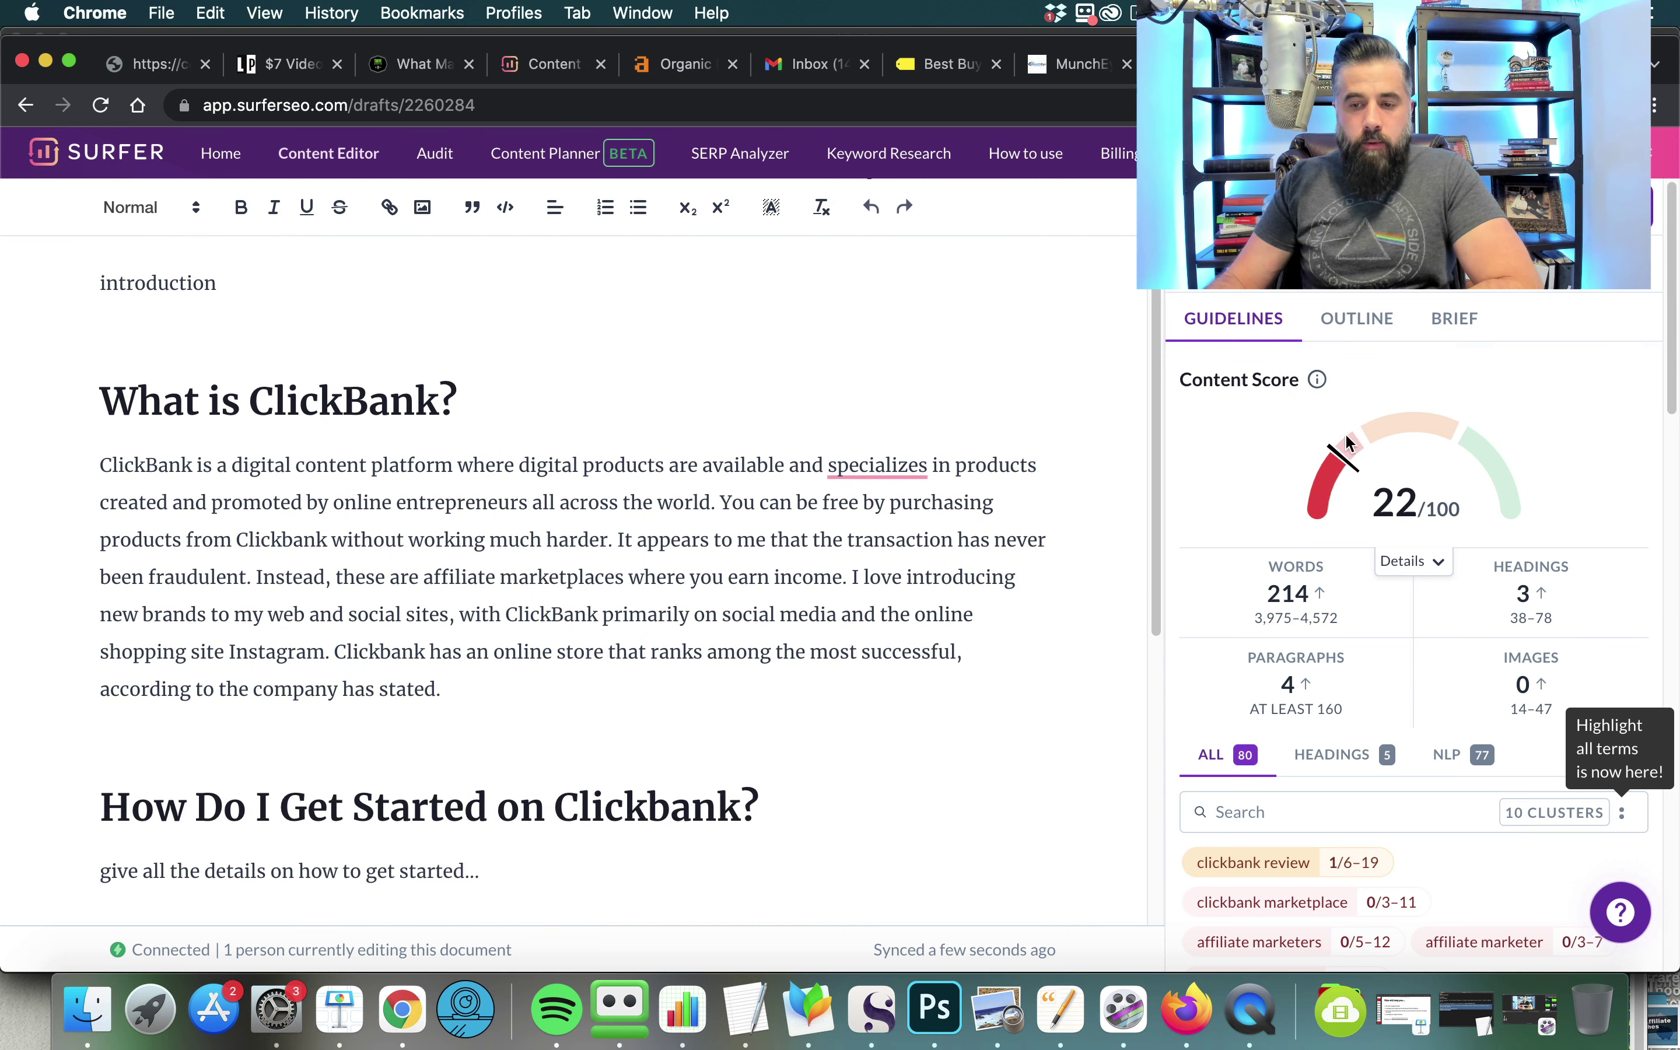
mouse_move(1387, 470)
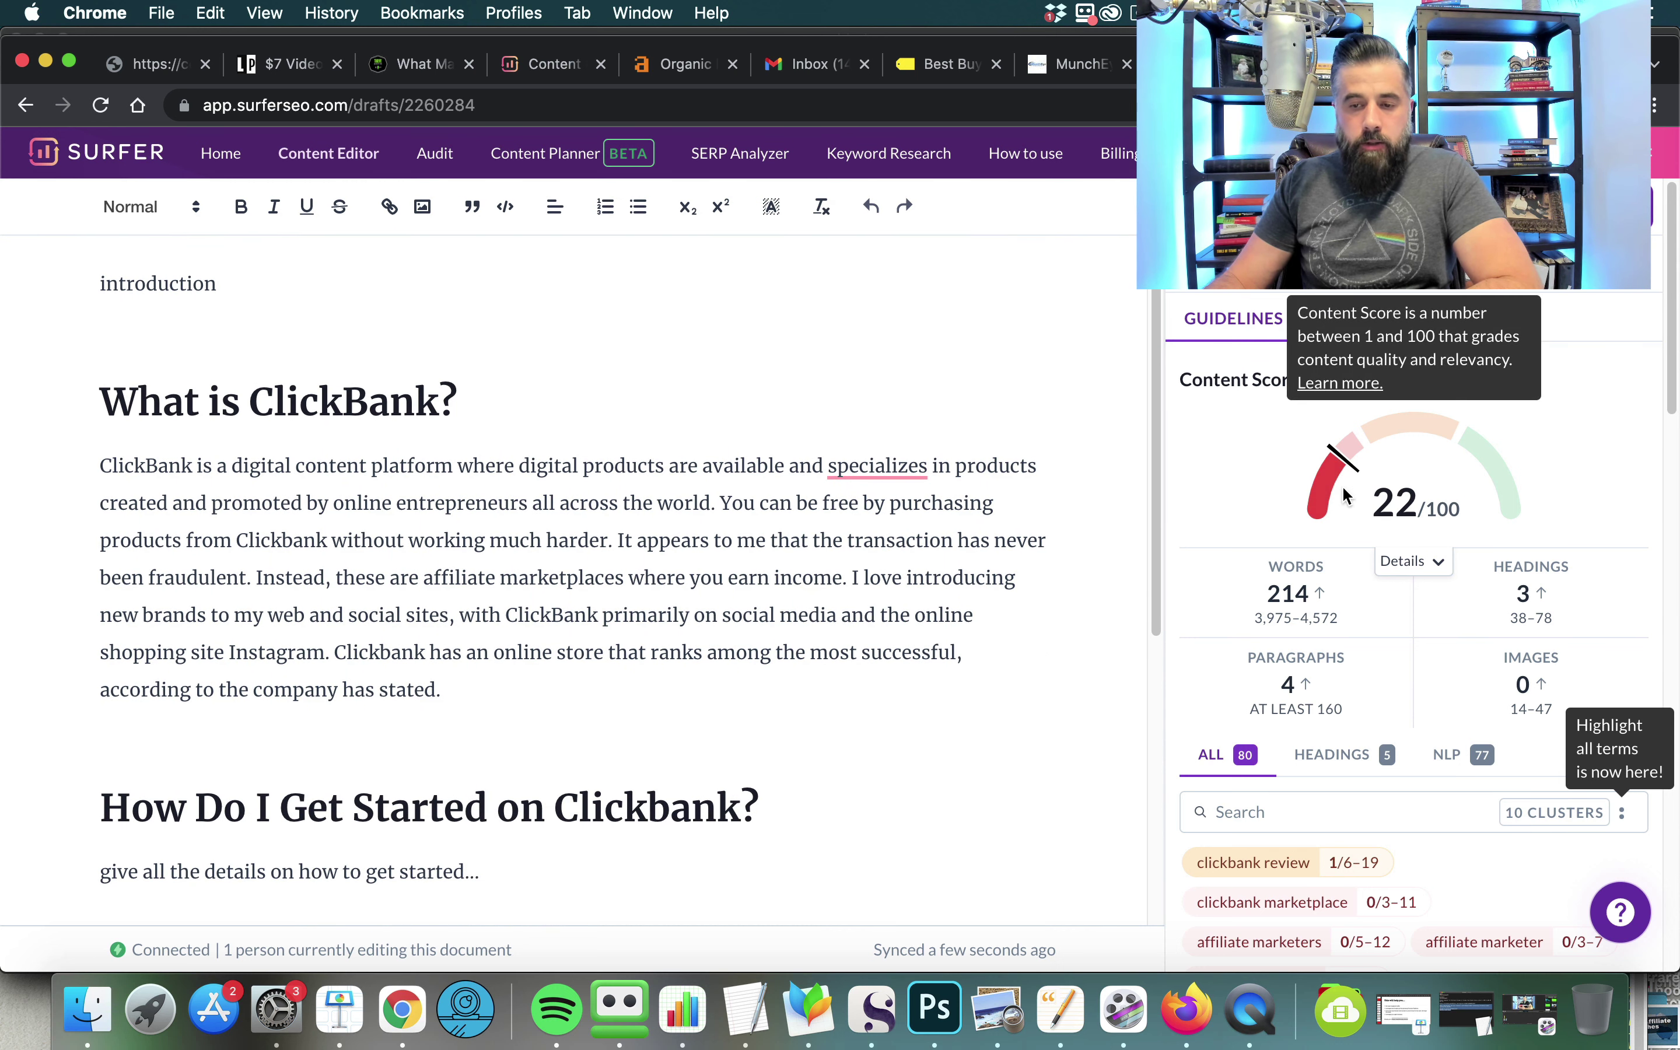
- Compare the article's word count with the recommended word range and relate it to the Content Score
scroll(1350, 528, "down", 2)
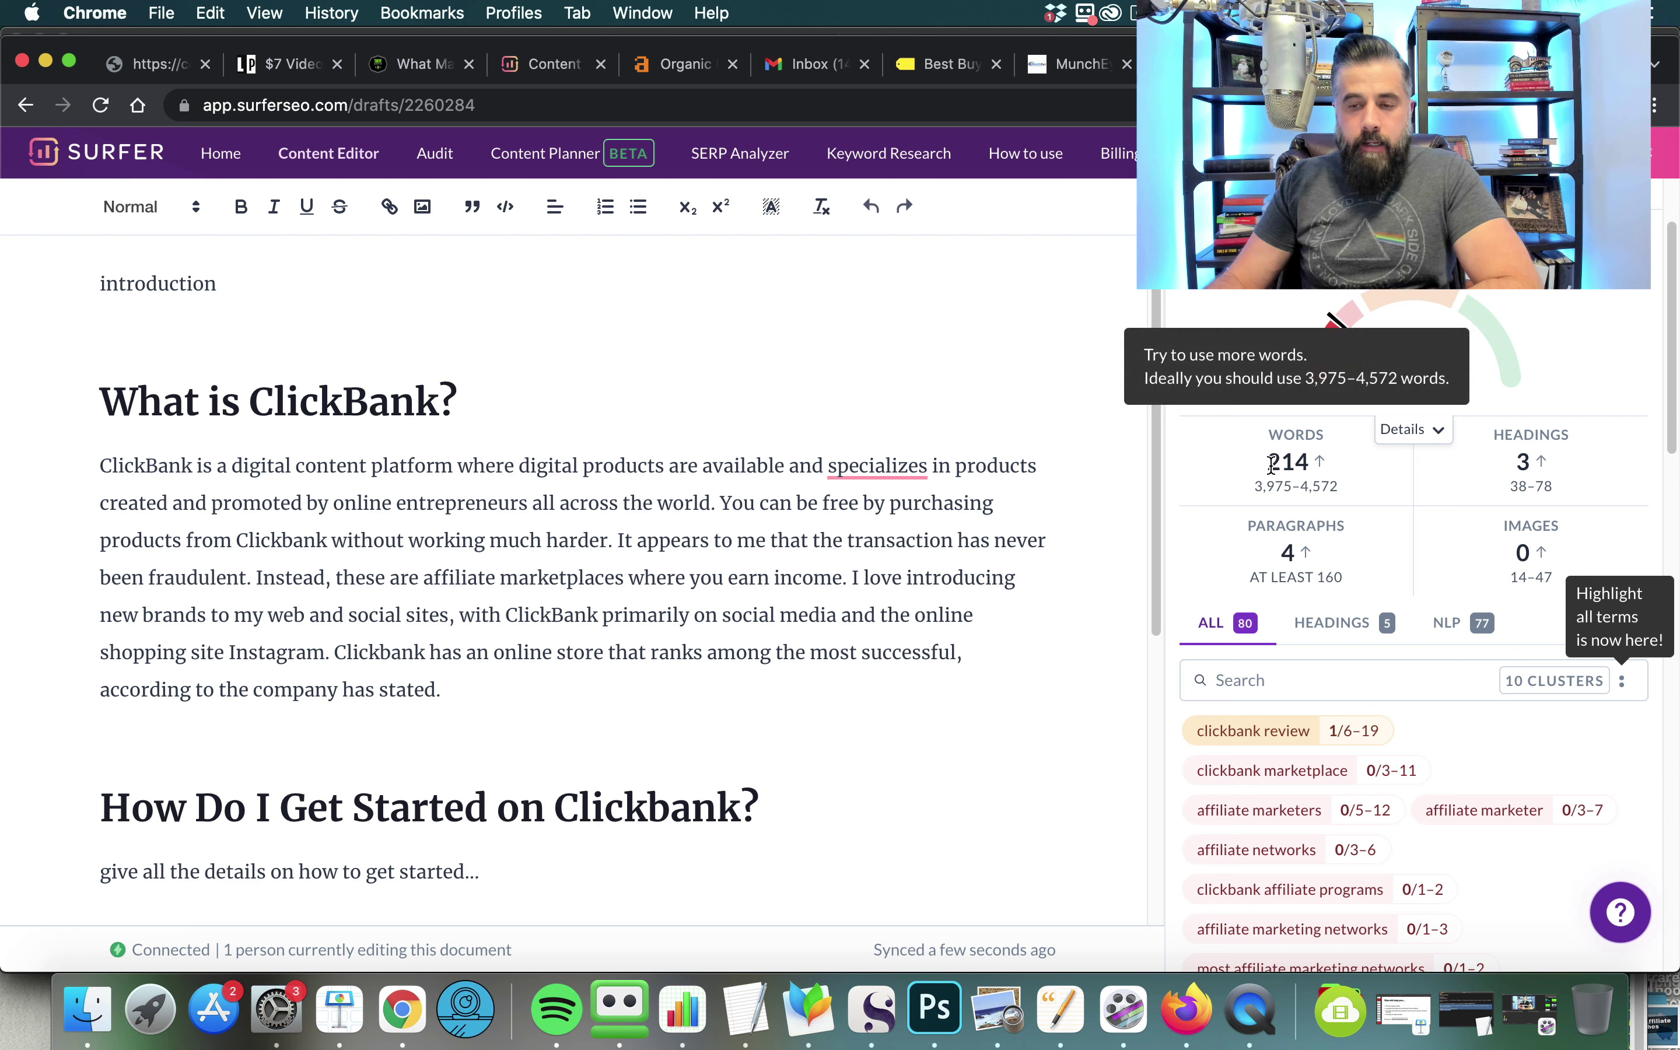
mouse_move(1268, 461)
left_mouse_down()
mouse_move(1297, 464)
mouse_move(1274, 488)
left_mouse_up()
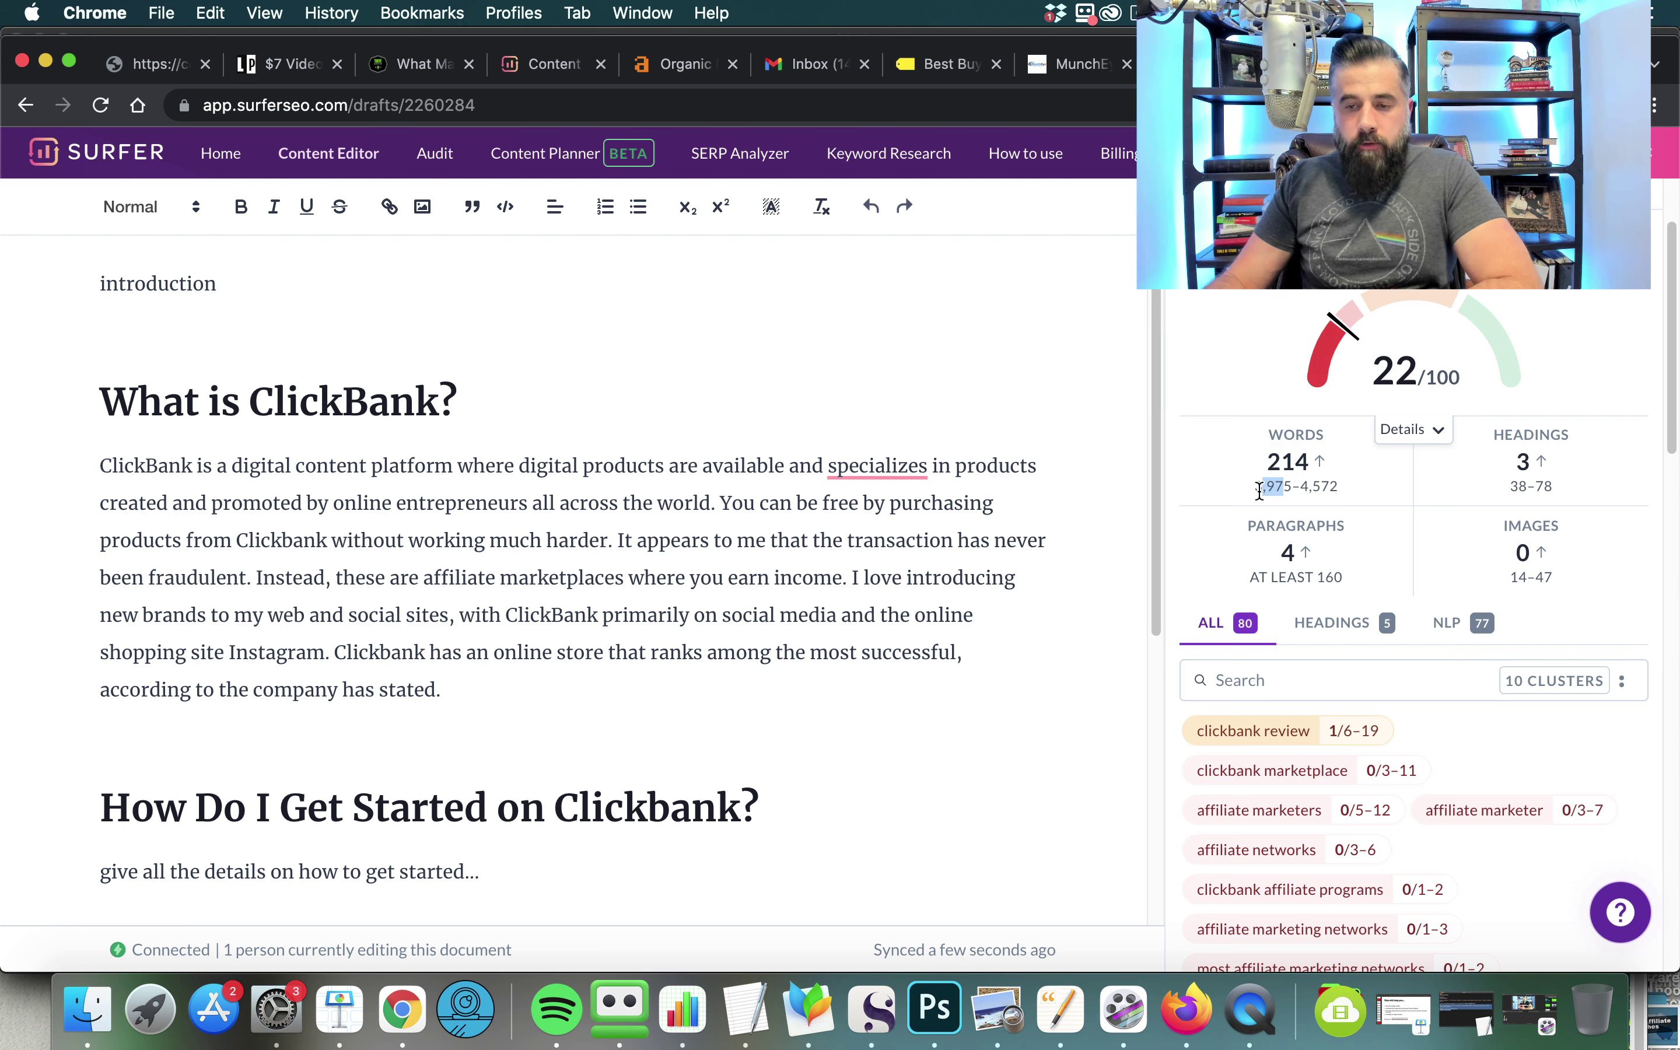
left_click(1306, 484)
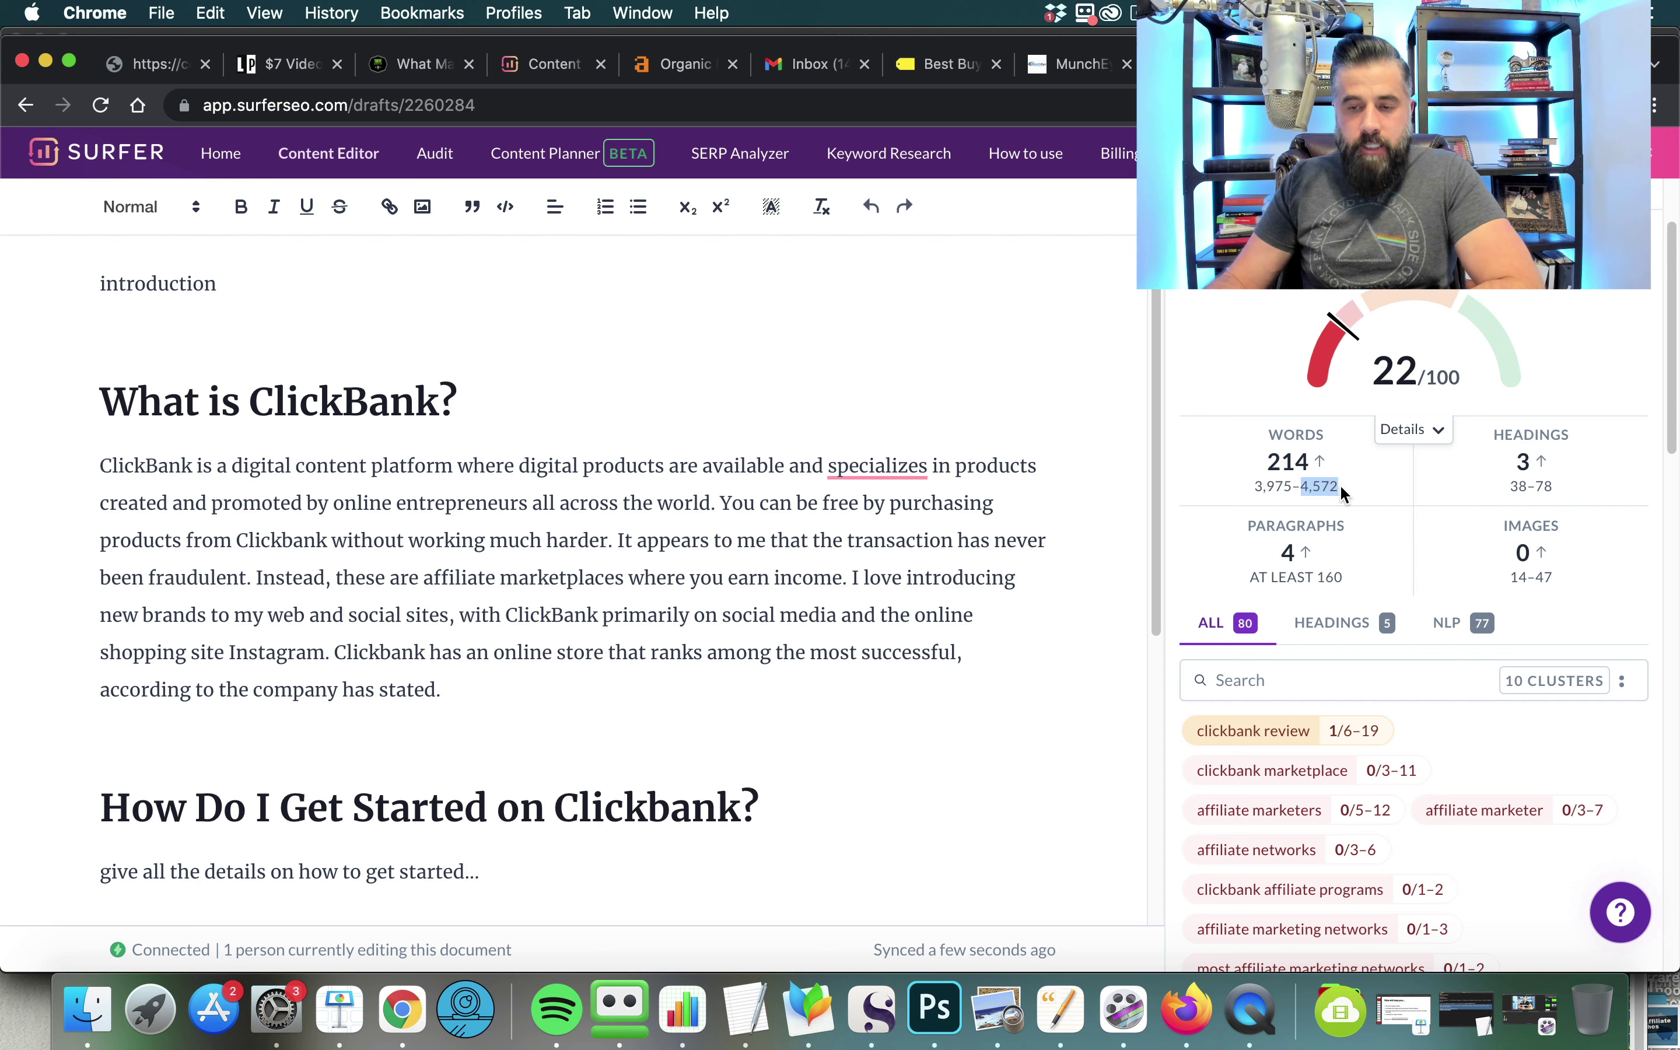
left_click(1237, 469)
scroll(1237, 469, "up", 3)
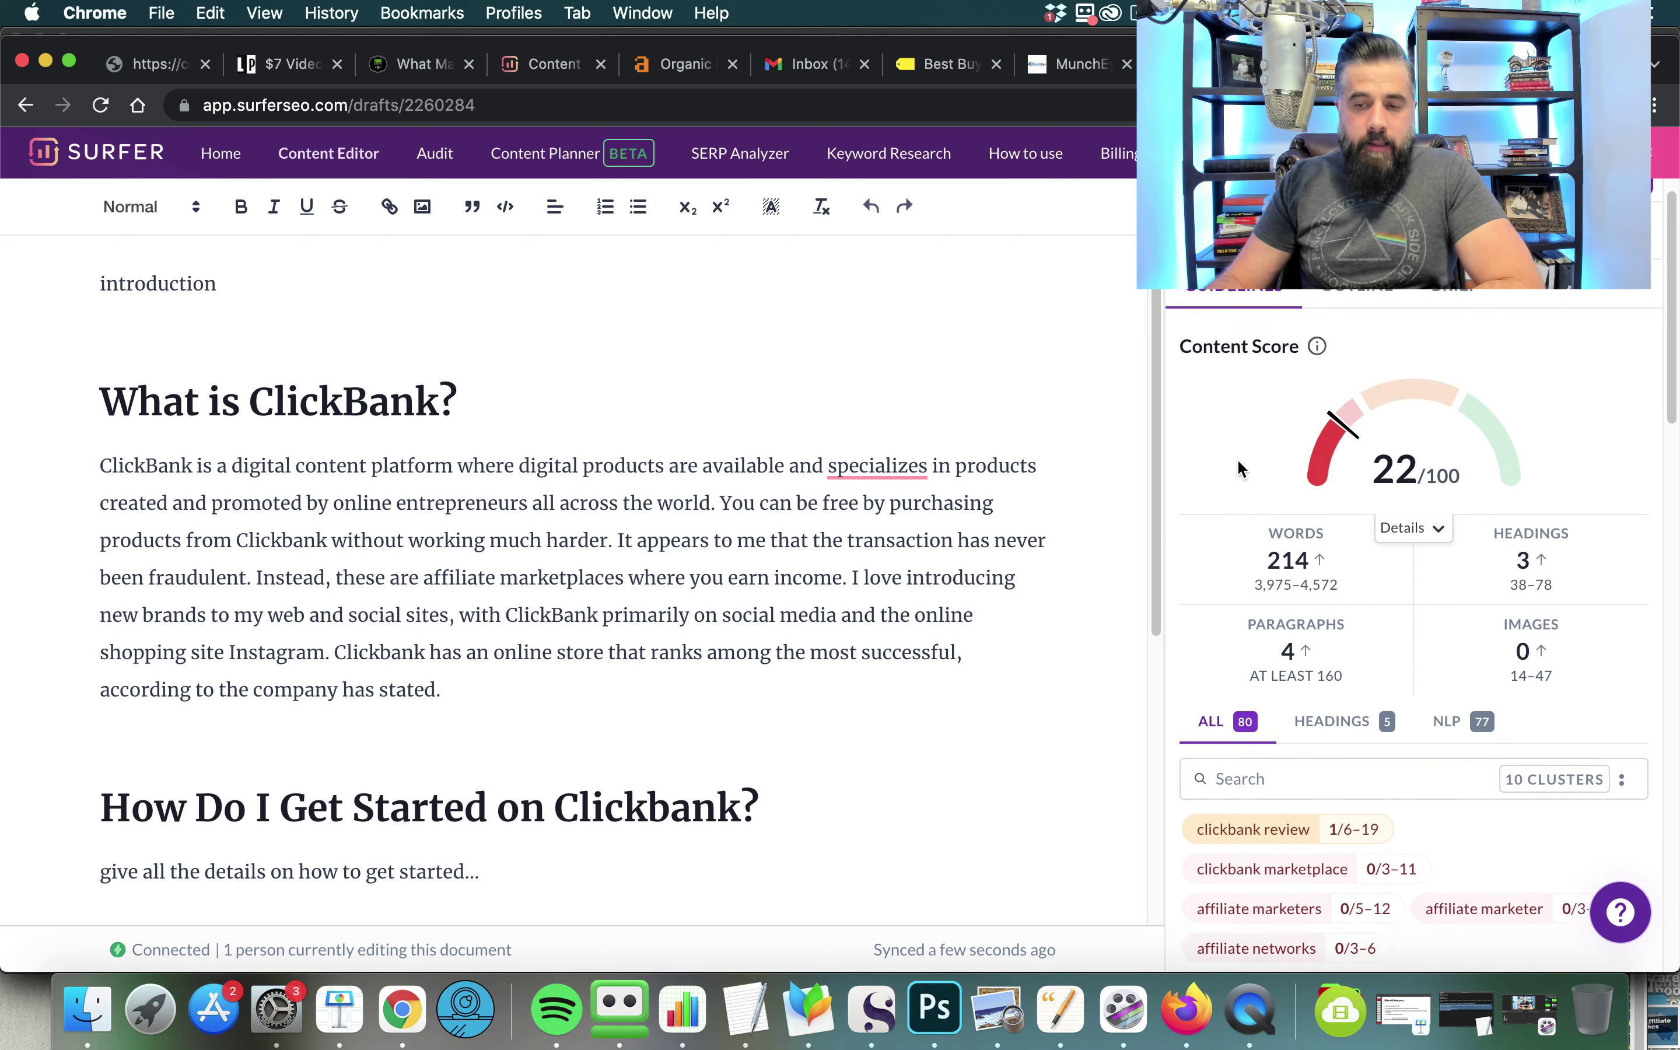
mouse_move(1281, 576)
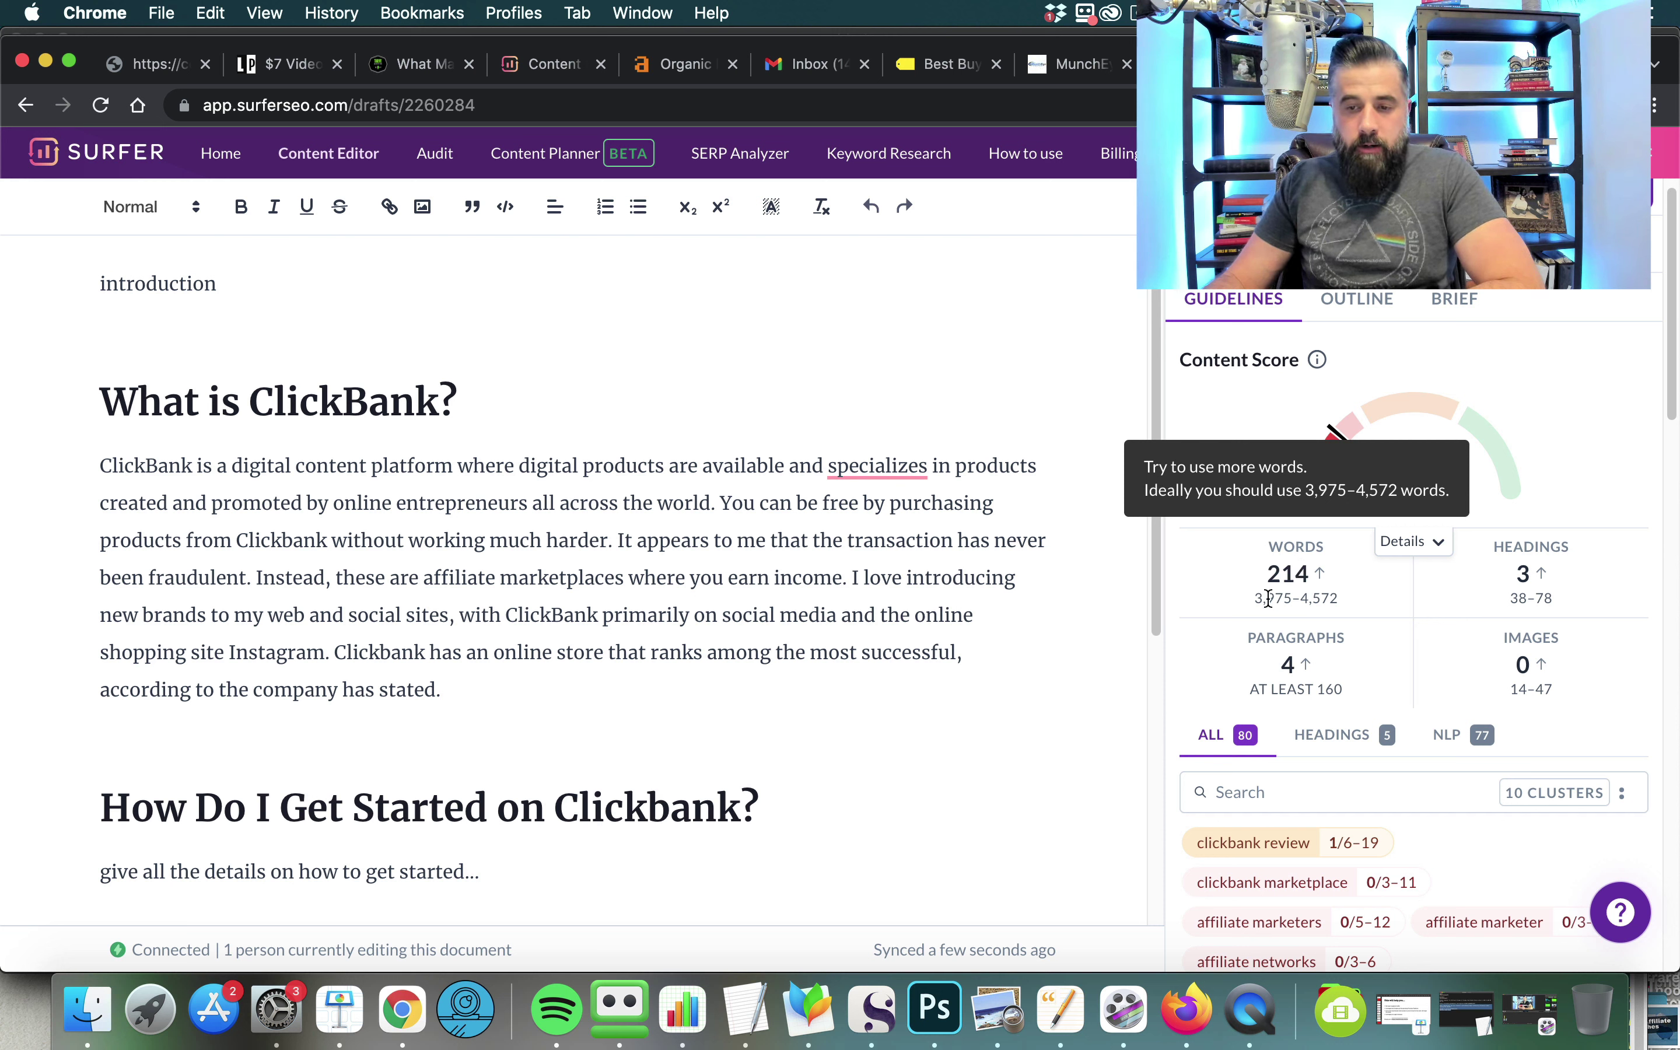
left_click_drag(1255, 598, 1302, 600)
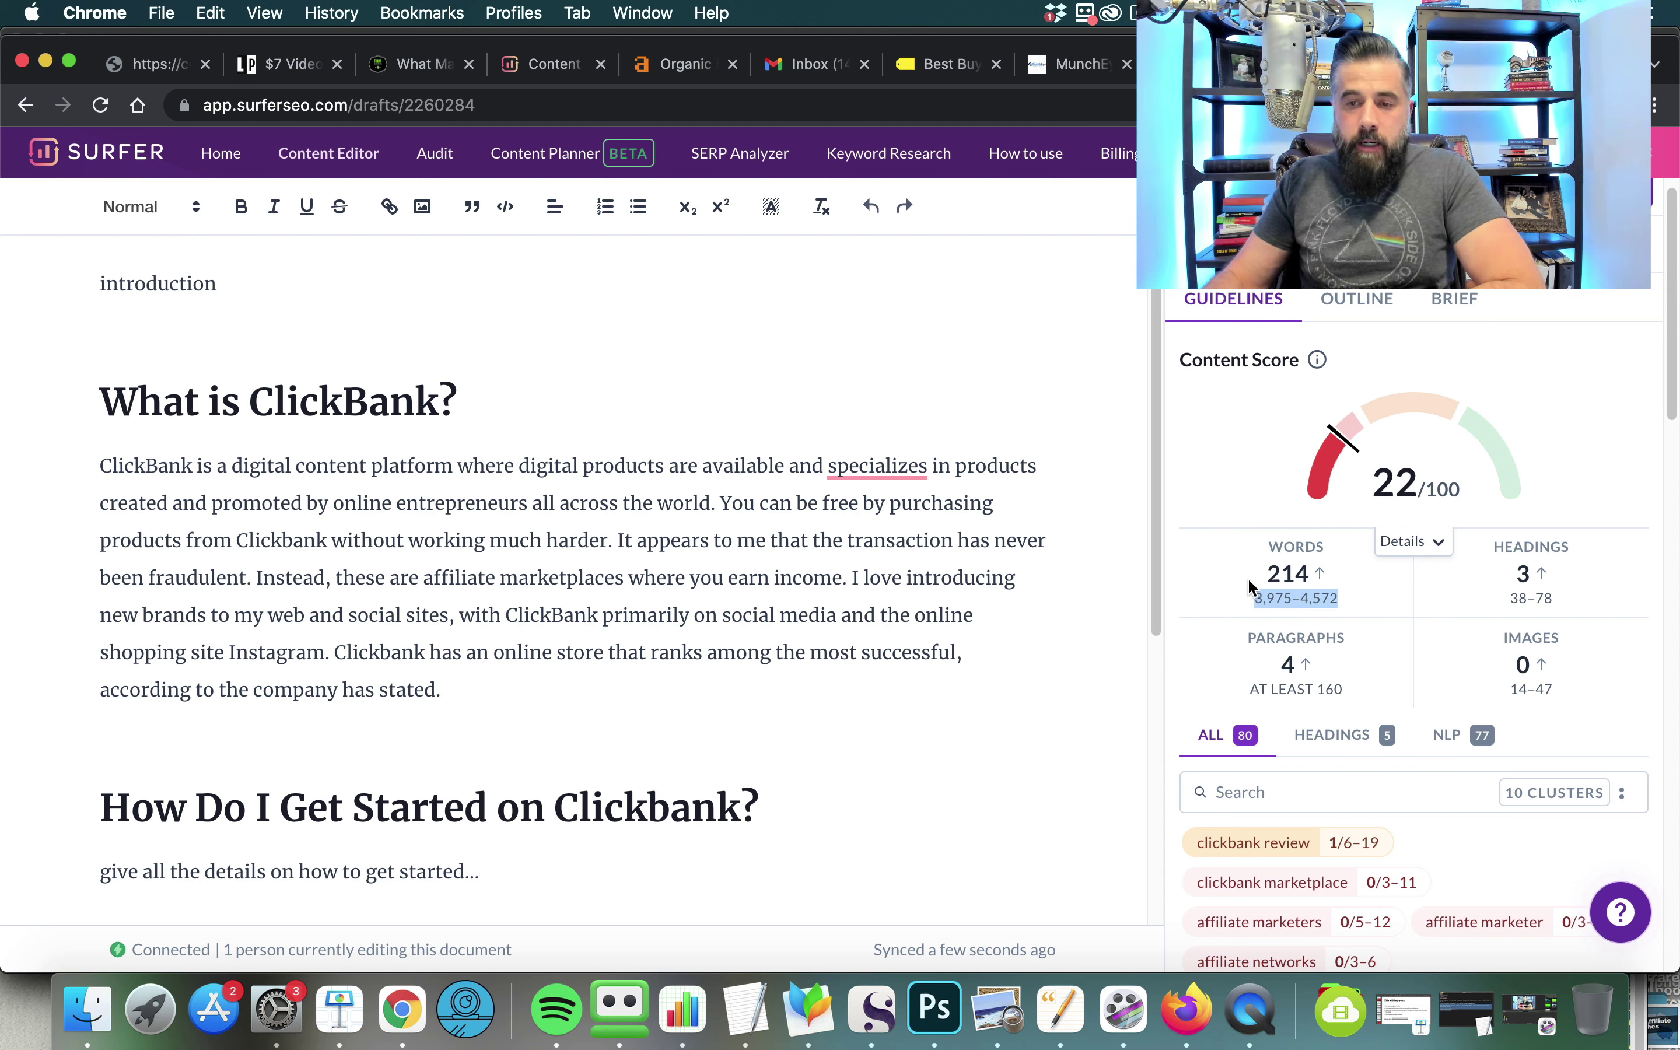
scroll(1362, 522, "up", 1)
mouse_move(1317, 363)
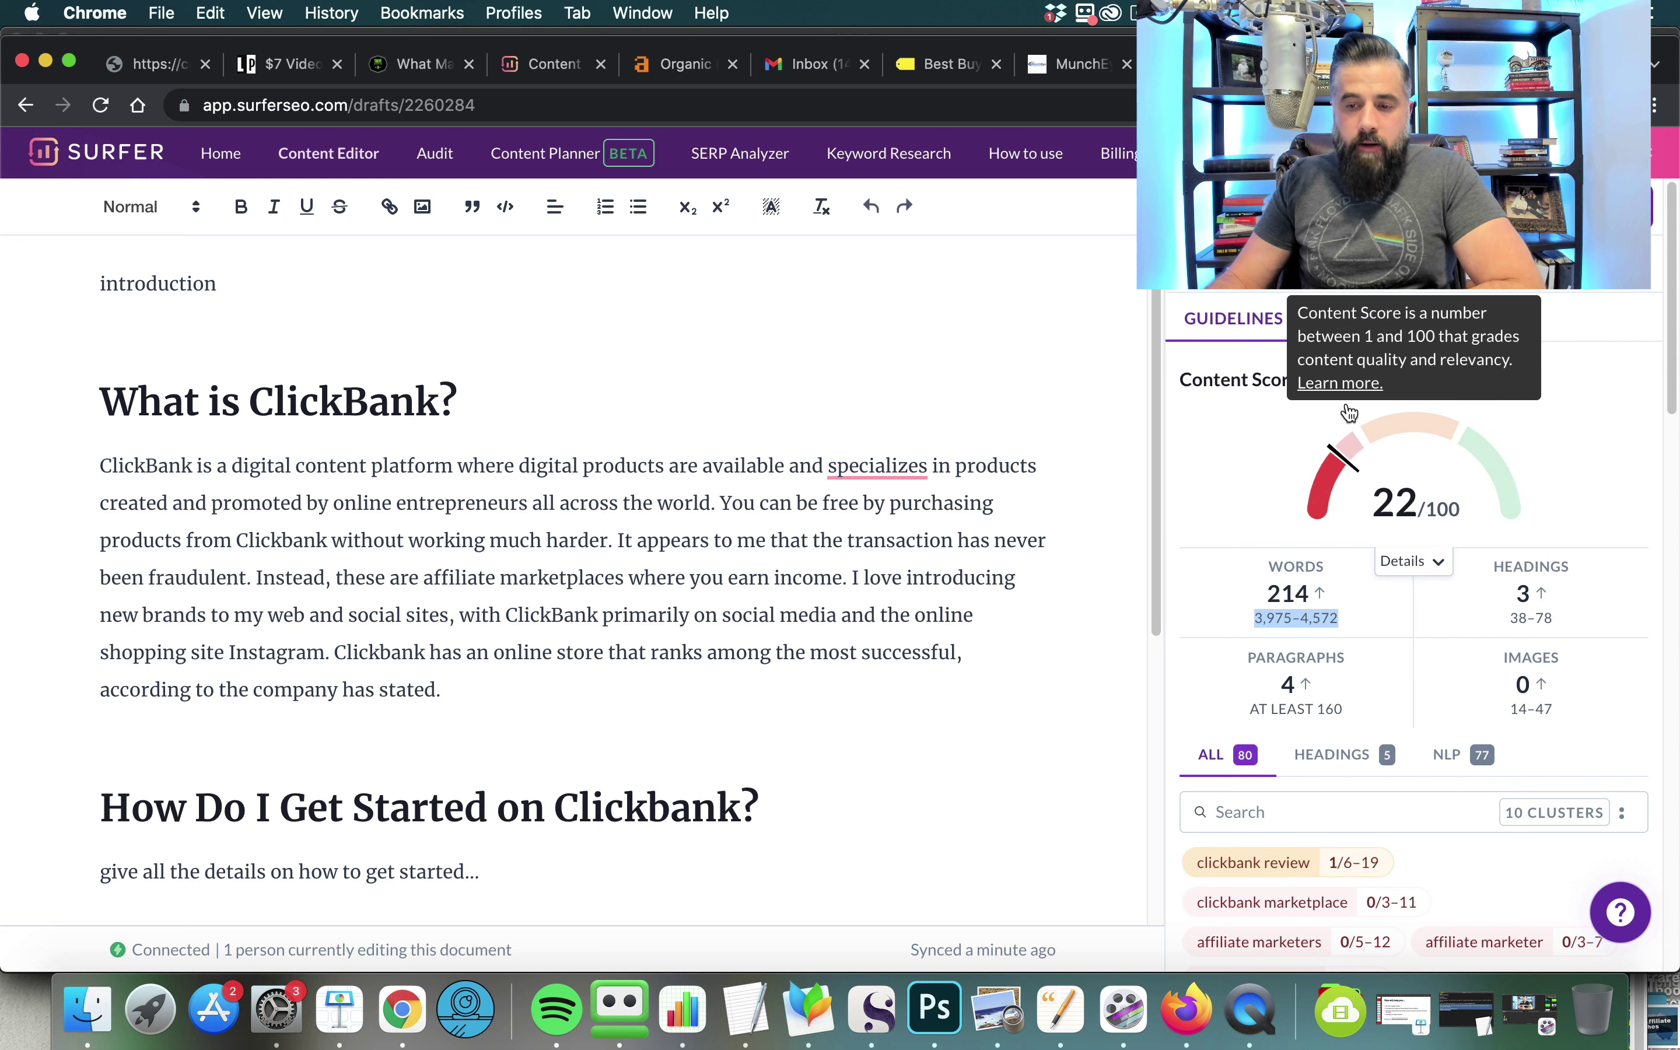
- Read through the suggested terms and check the recommended usage for "affiliate marketers", "clickbank review" and "clickbank marketplace"
scroll(1340, 514, "down", 6)
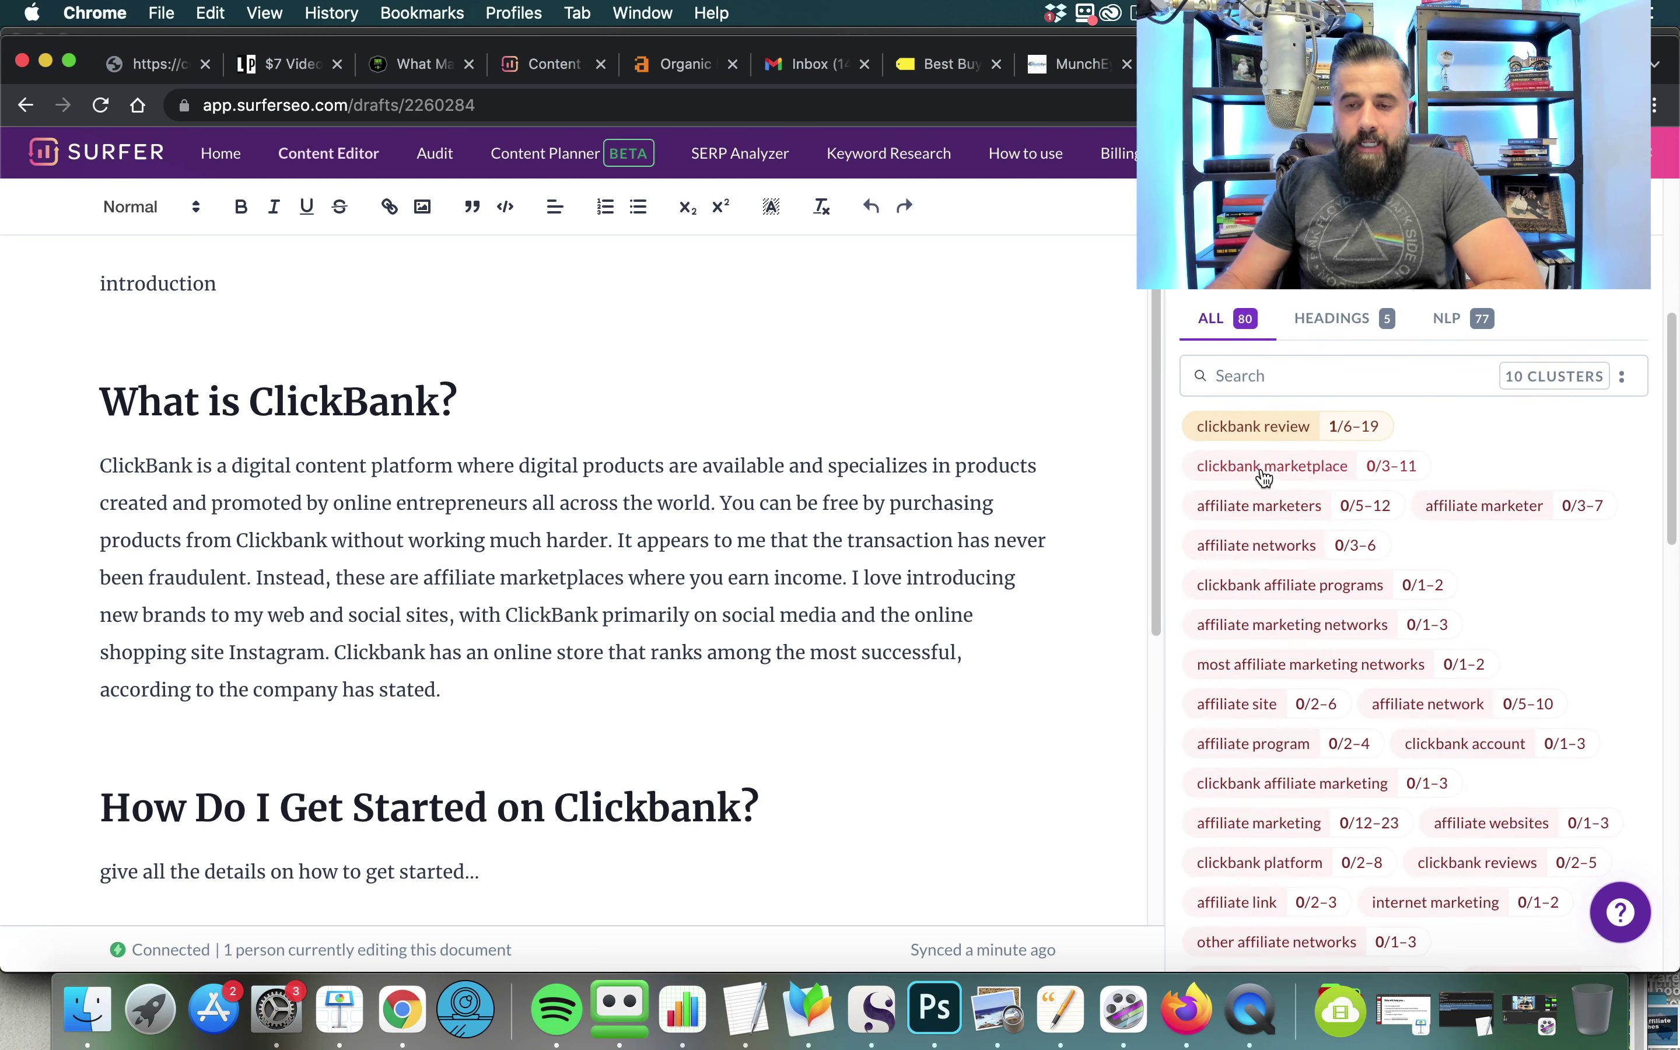
scroll(1288, 531, "down", 1)
scroll(1319, 500, "up", 2)
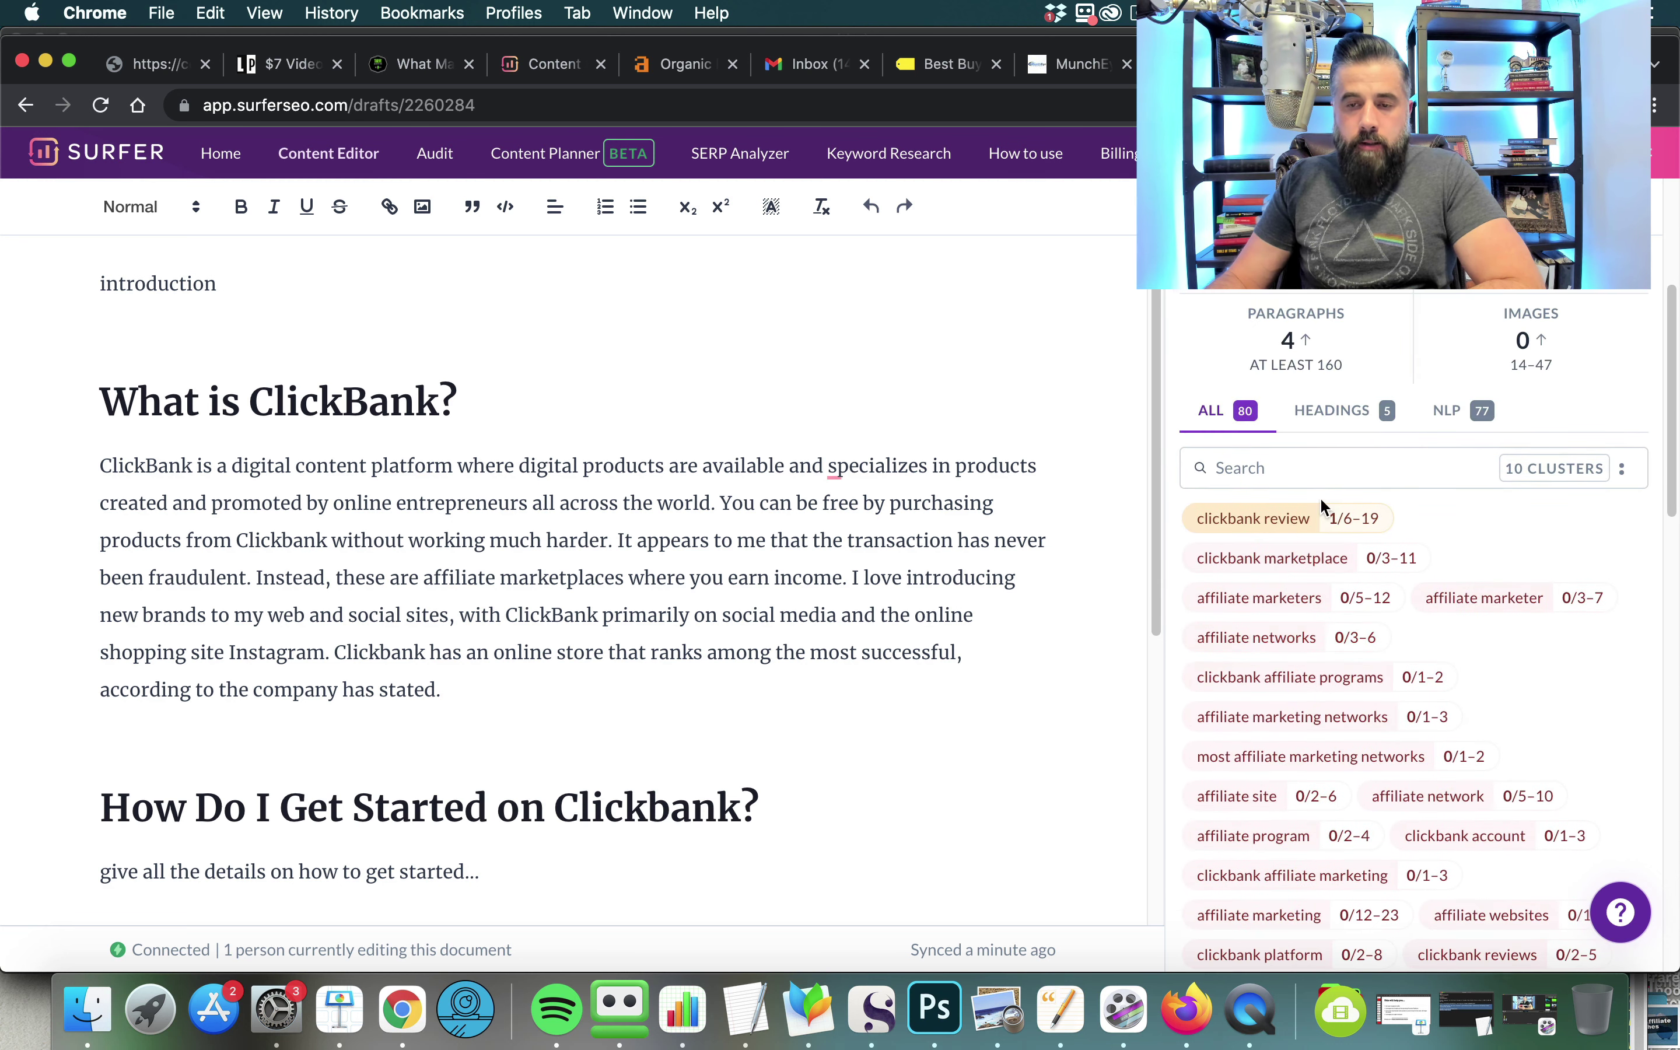
mouse_move(1272, 605)
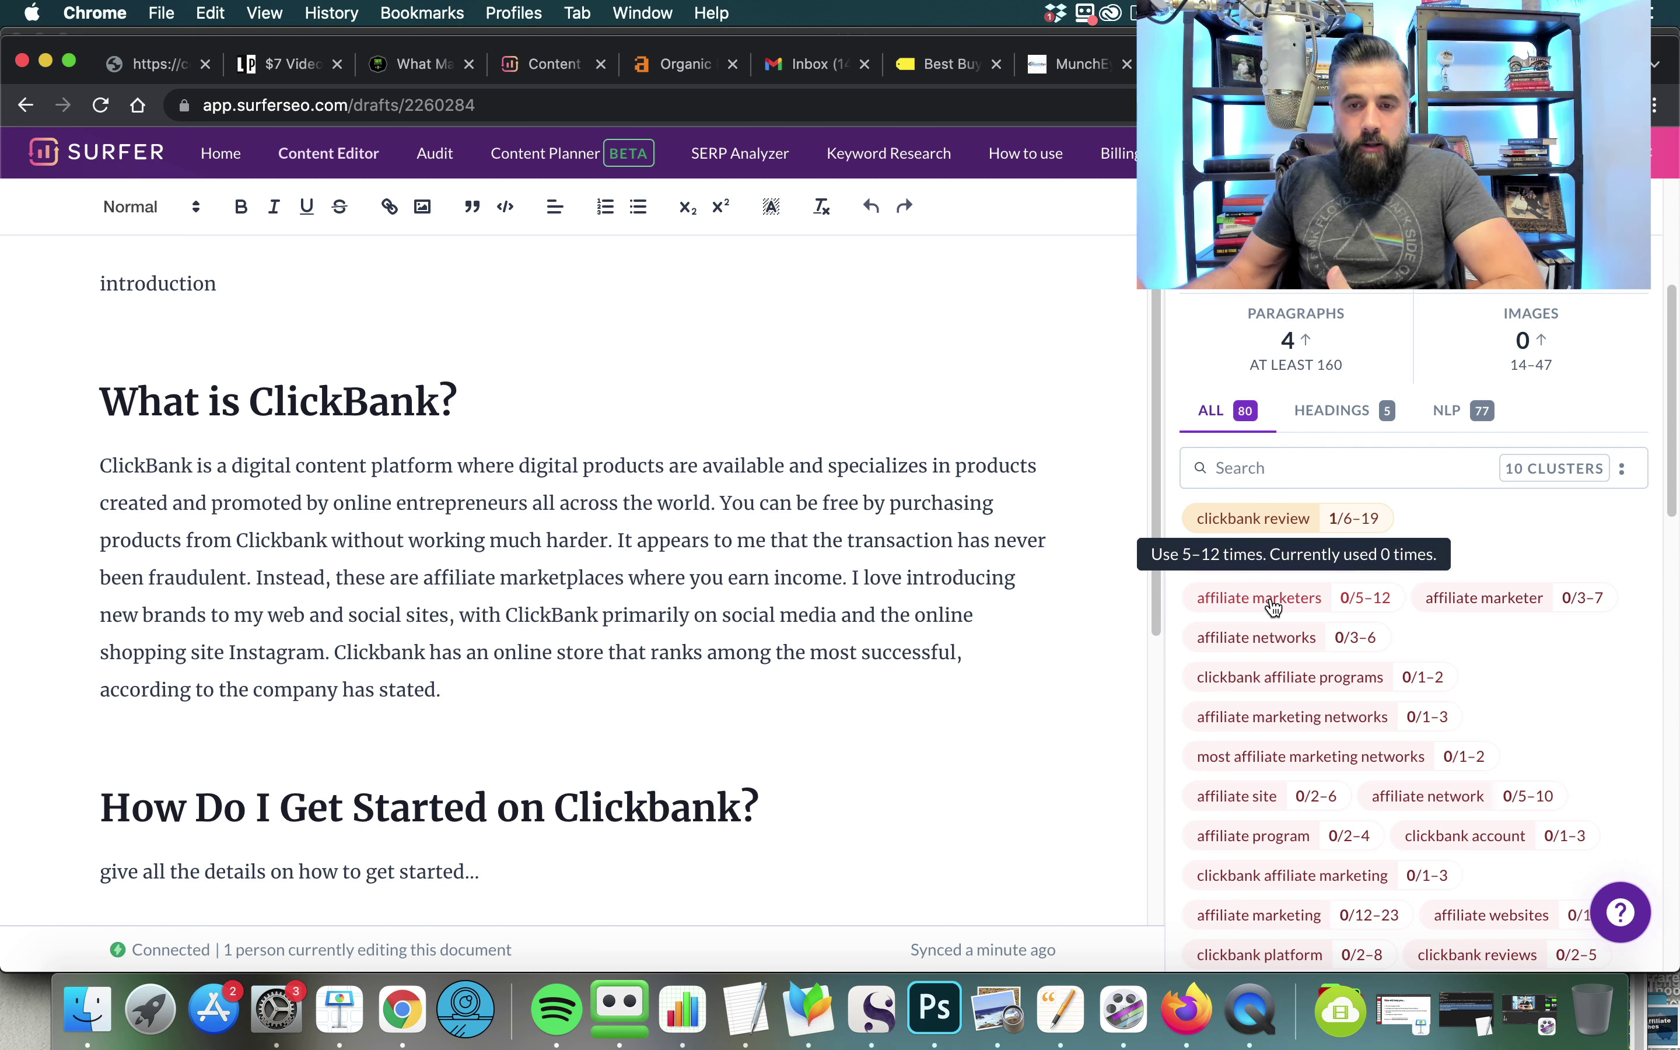
scroll(1395, 535, "down", 1)
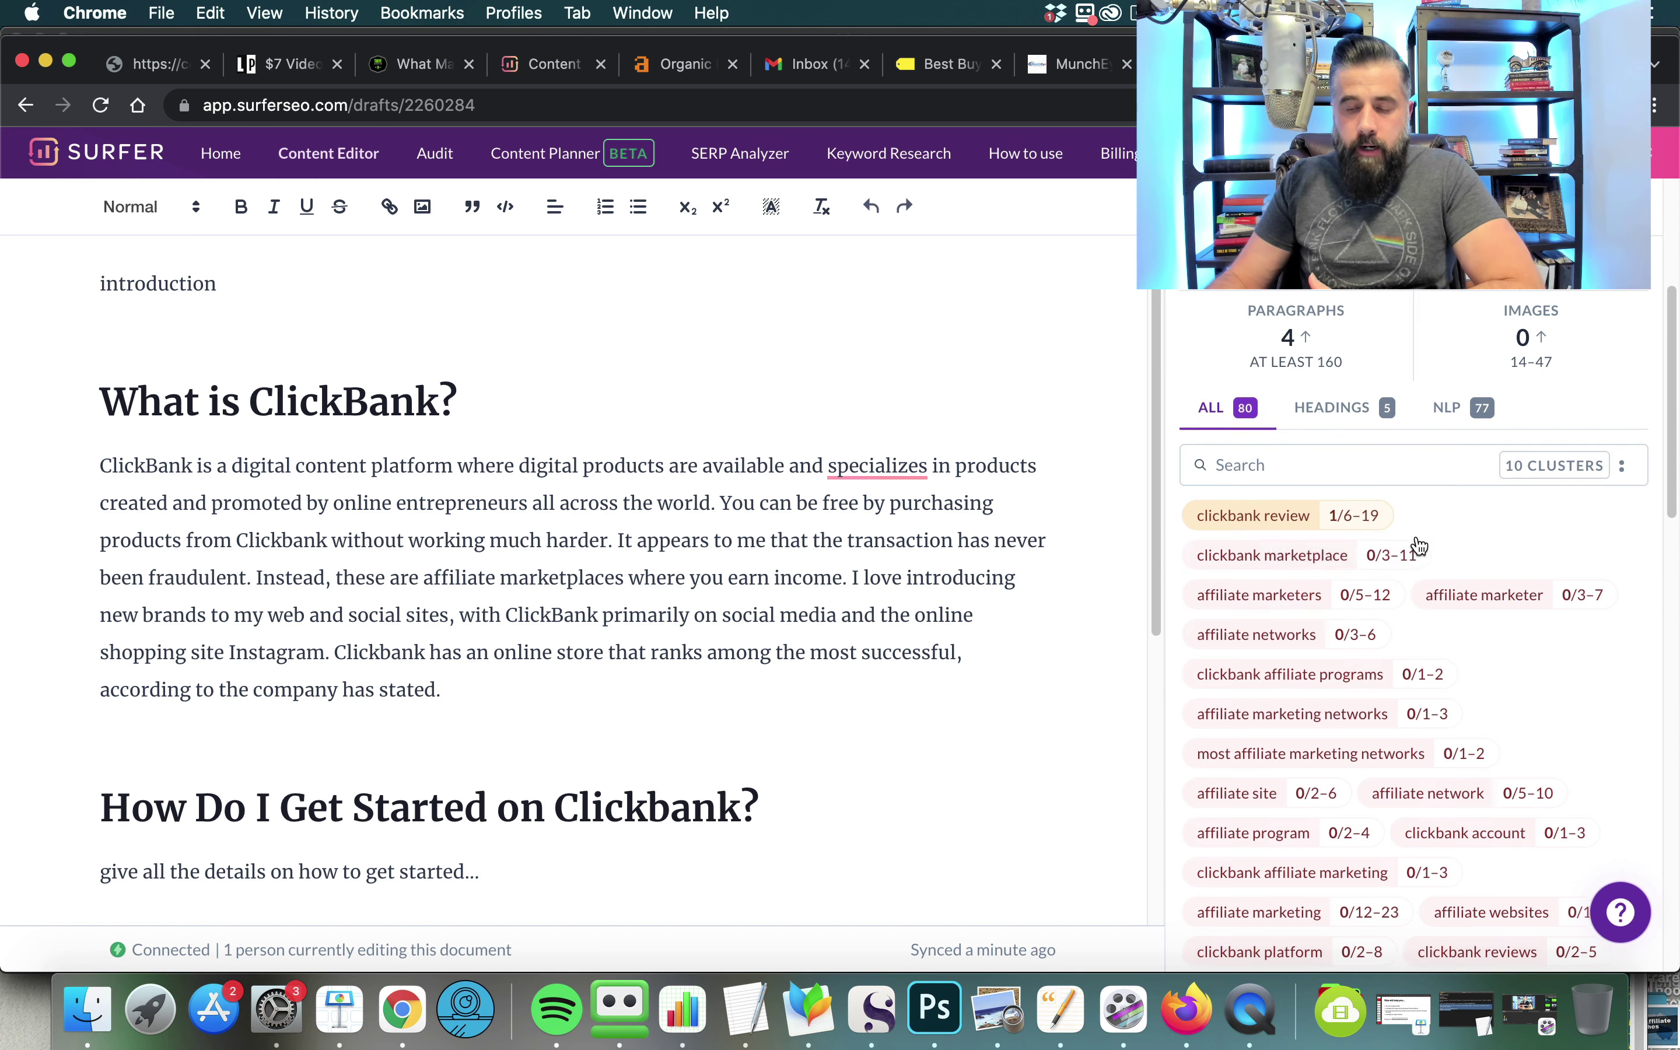
scroll(1419, 547, "down", 1)
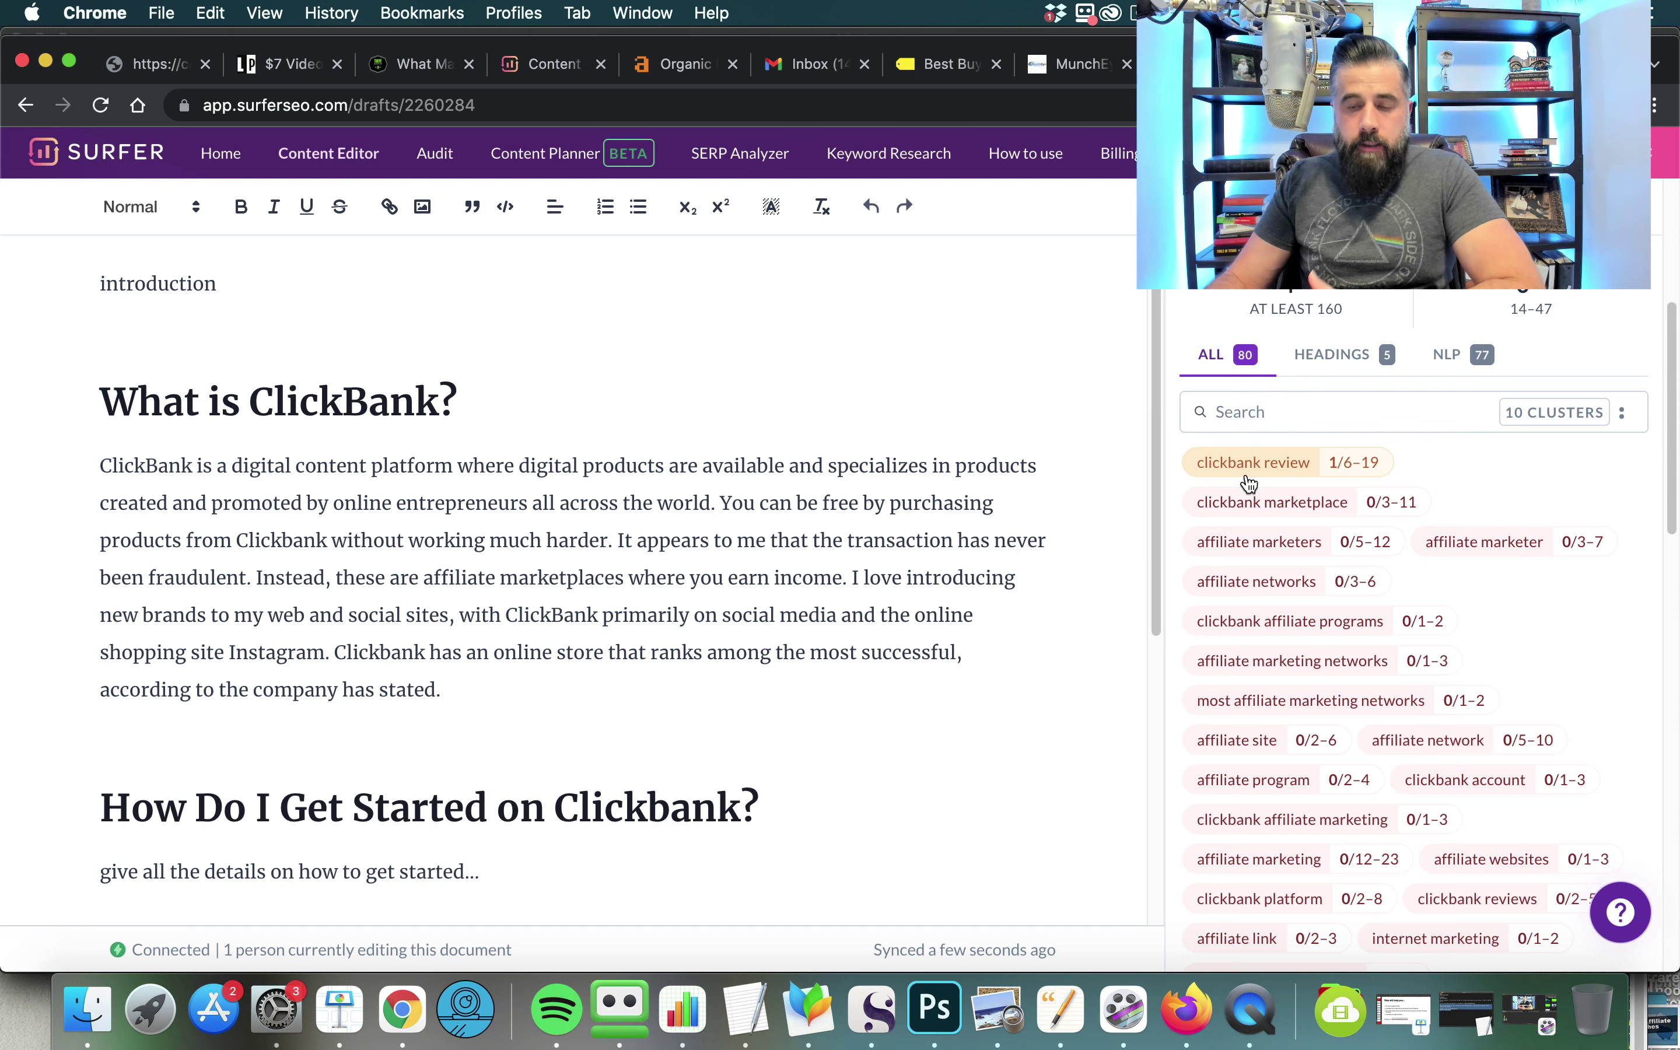
mouse_move(1249, 482)
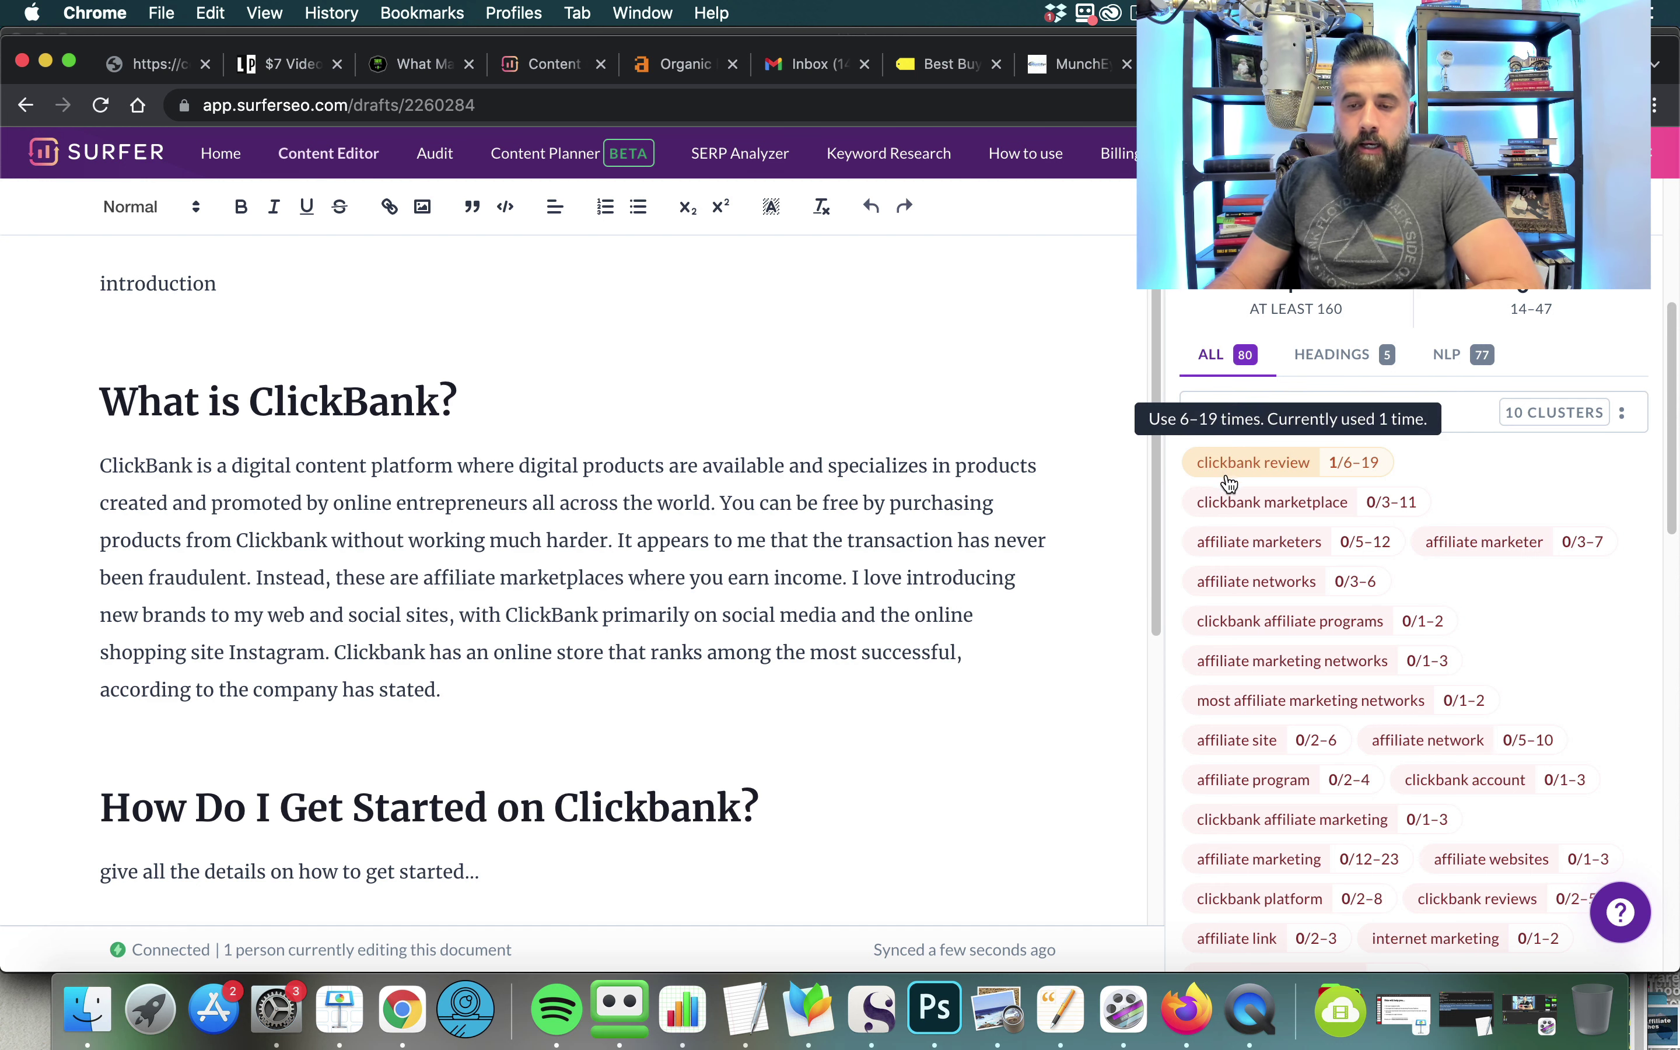
scroll(1243, 481, "down", 2)
mouse_move(1236, 437)
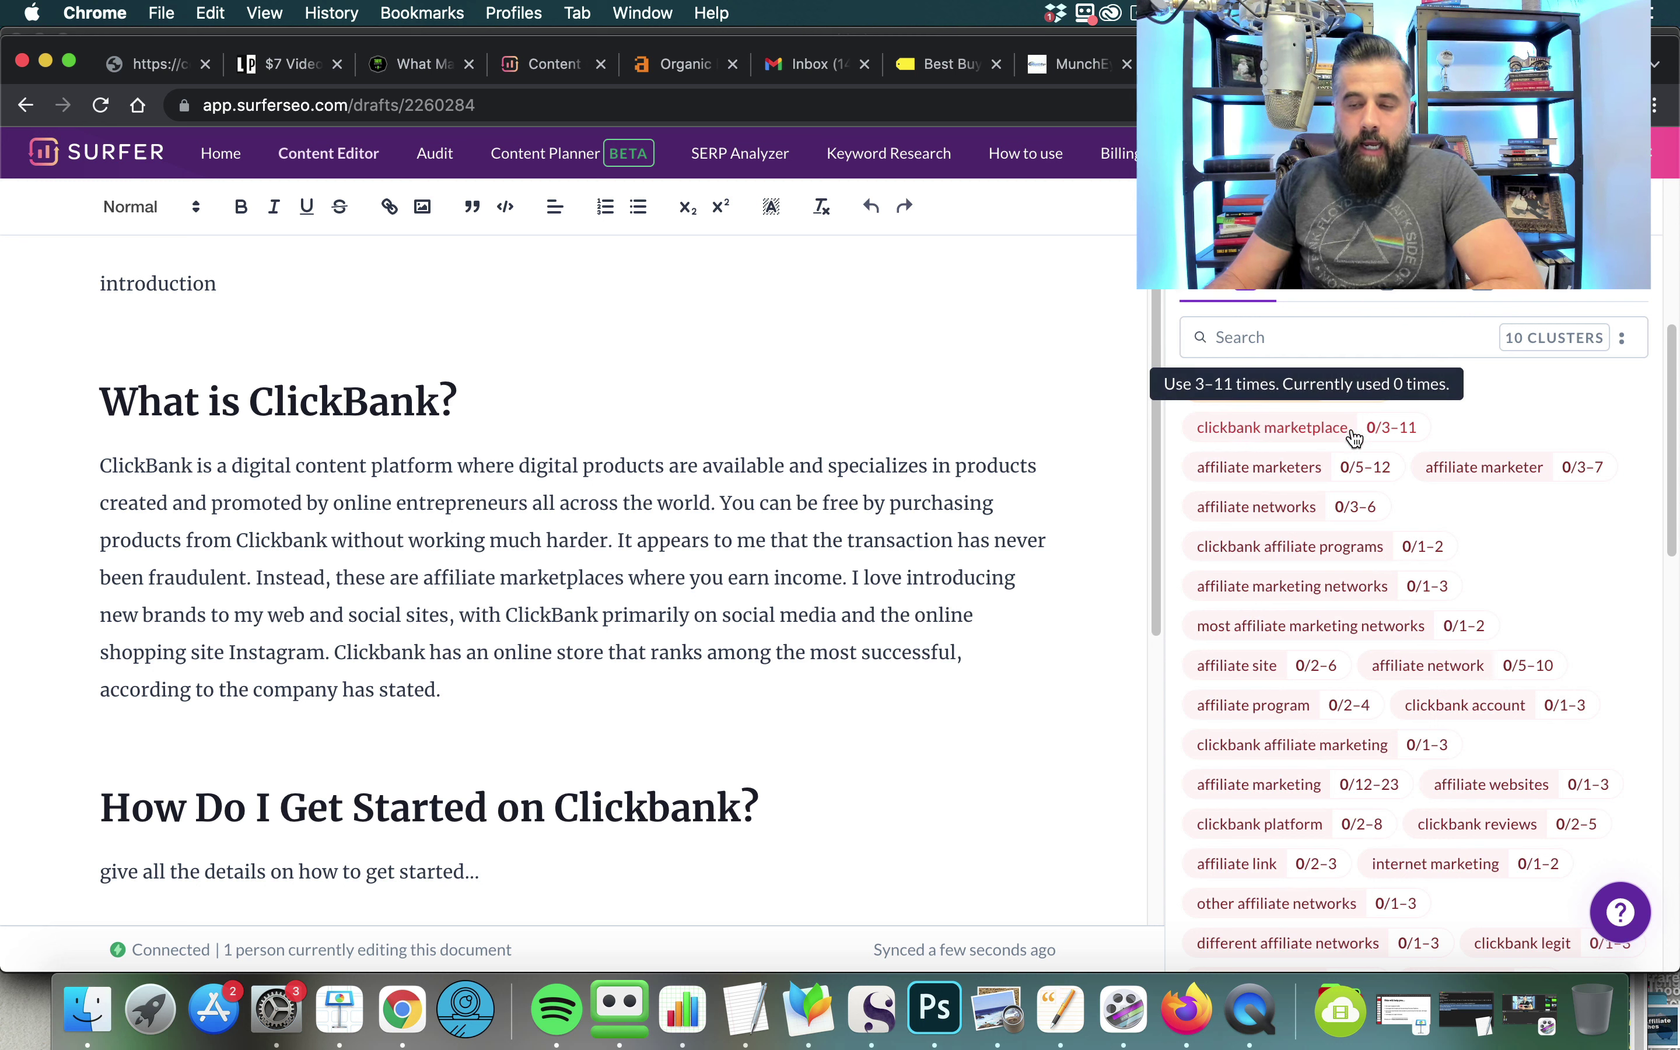
- Add the line "Understanding the Clickbank Marketplace" below the "Finding affiliate programs on Clickbank" section at the end of the article
scroll(712, 678, "down", 8)
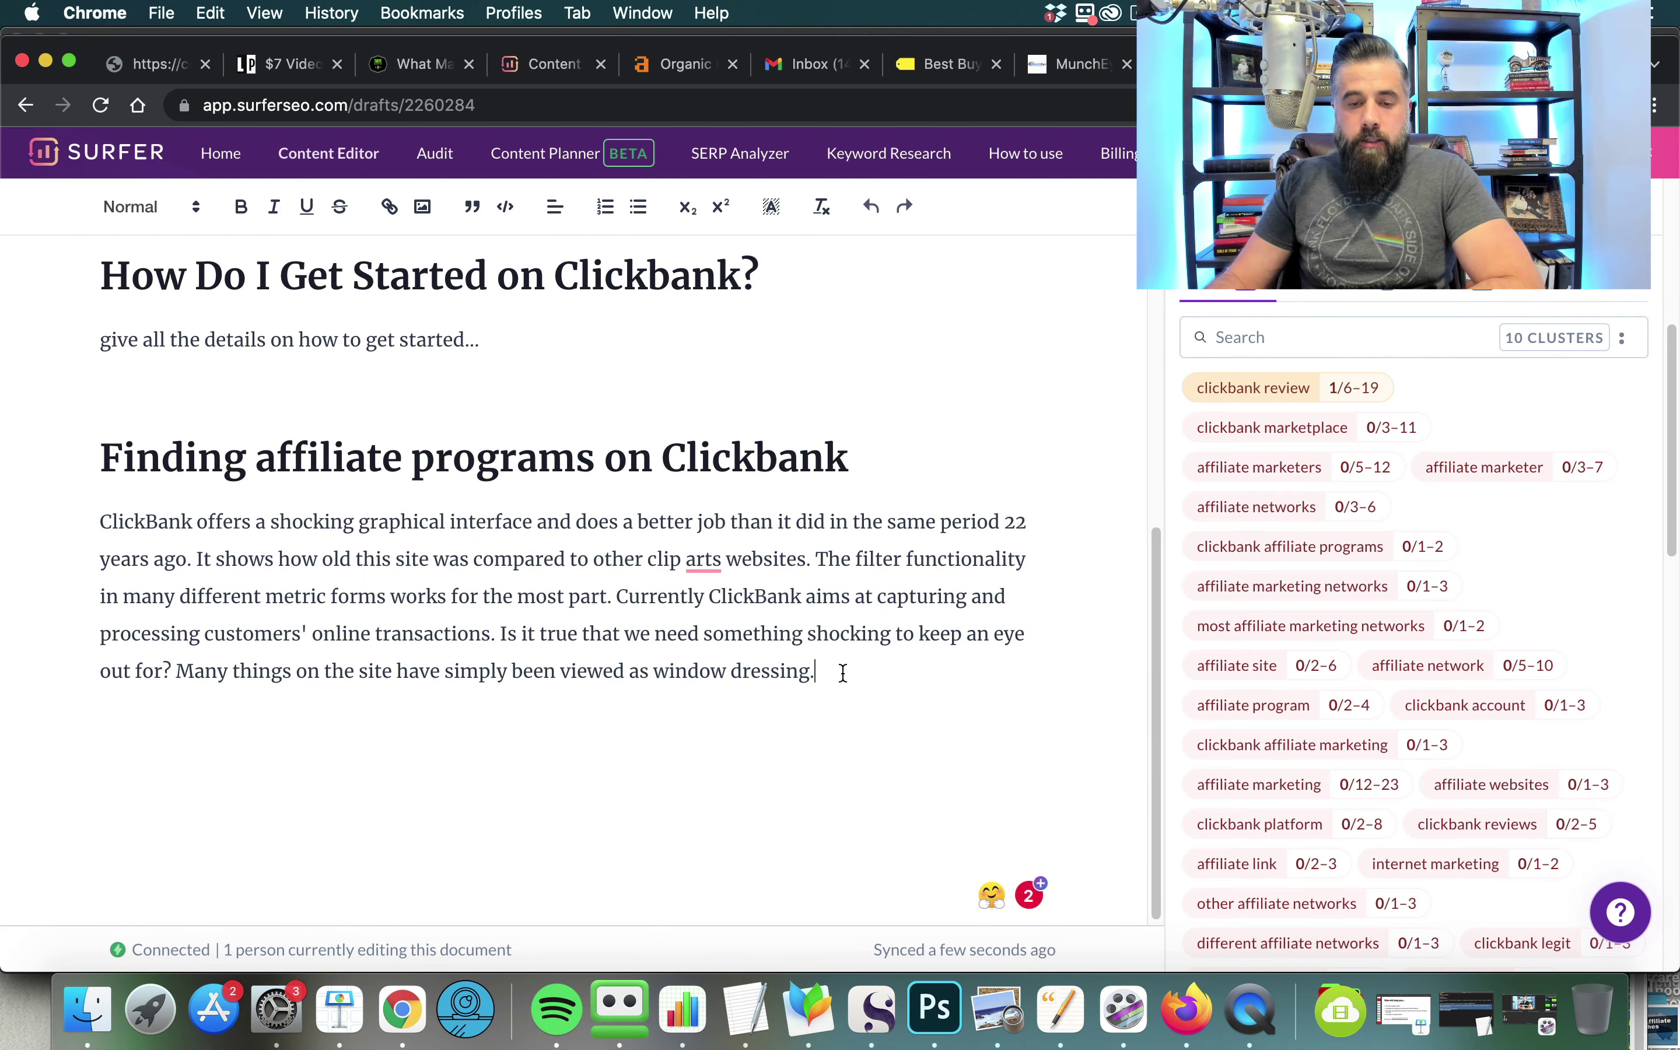
key("Return")
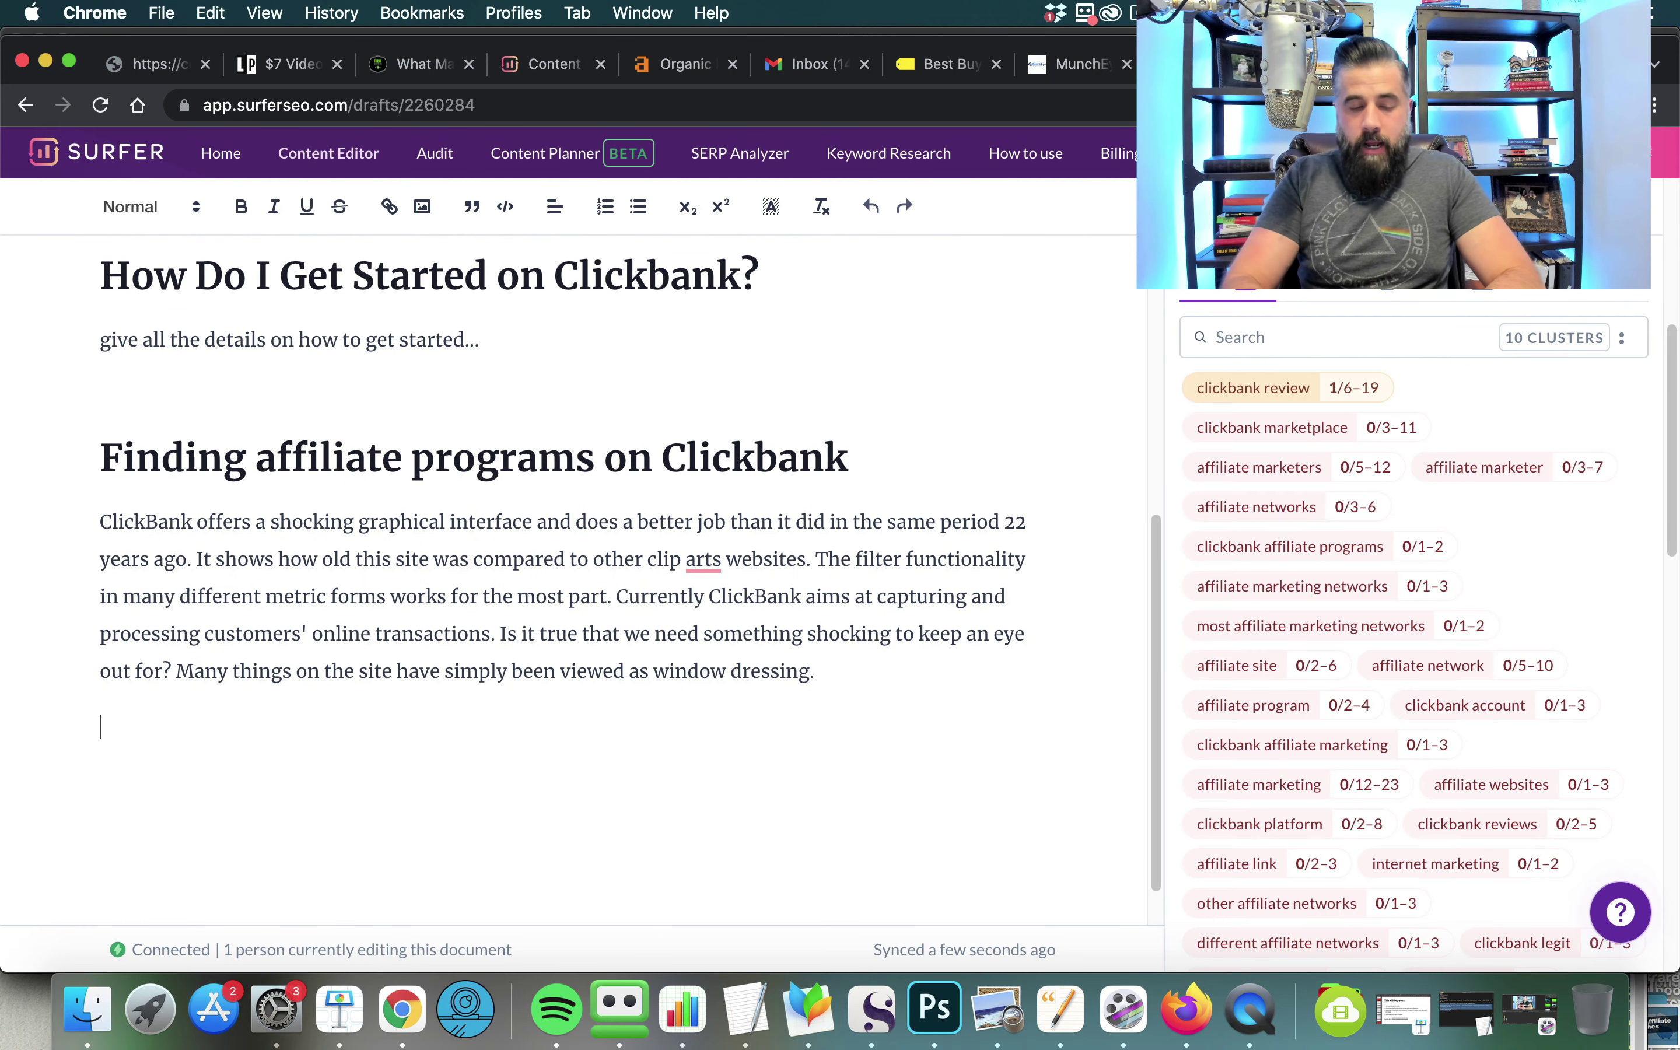
type("Understanding the Clic")
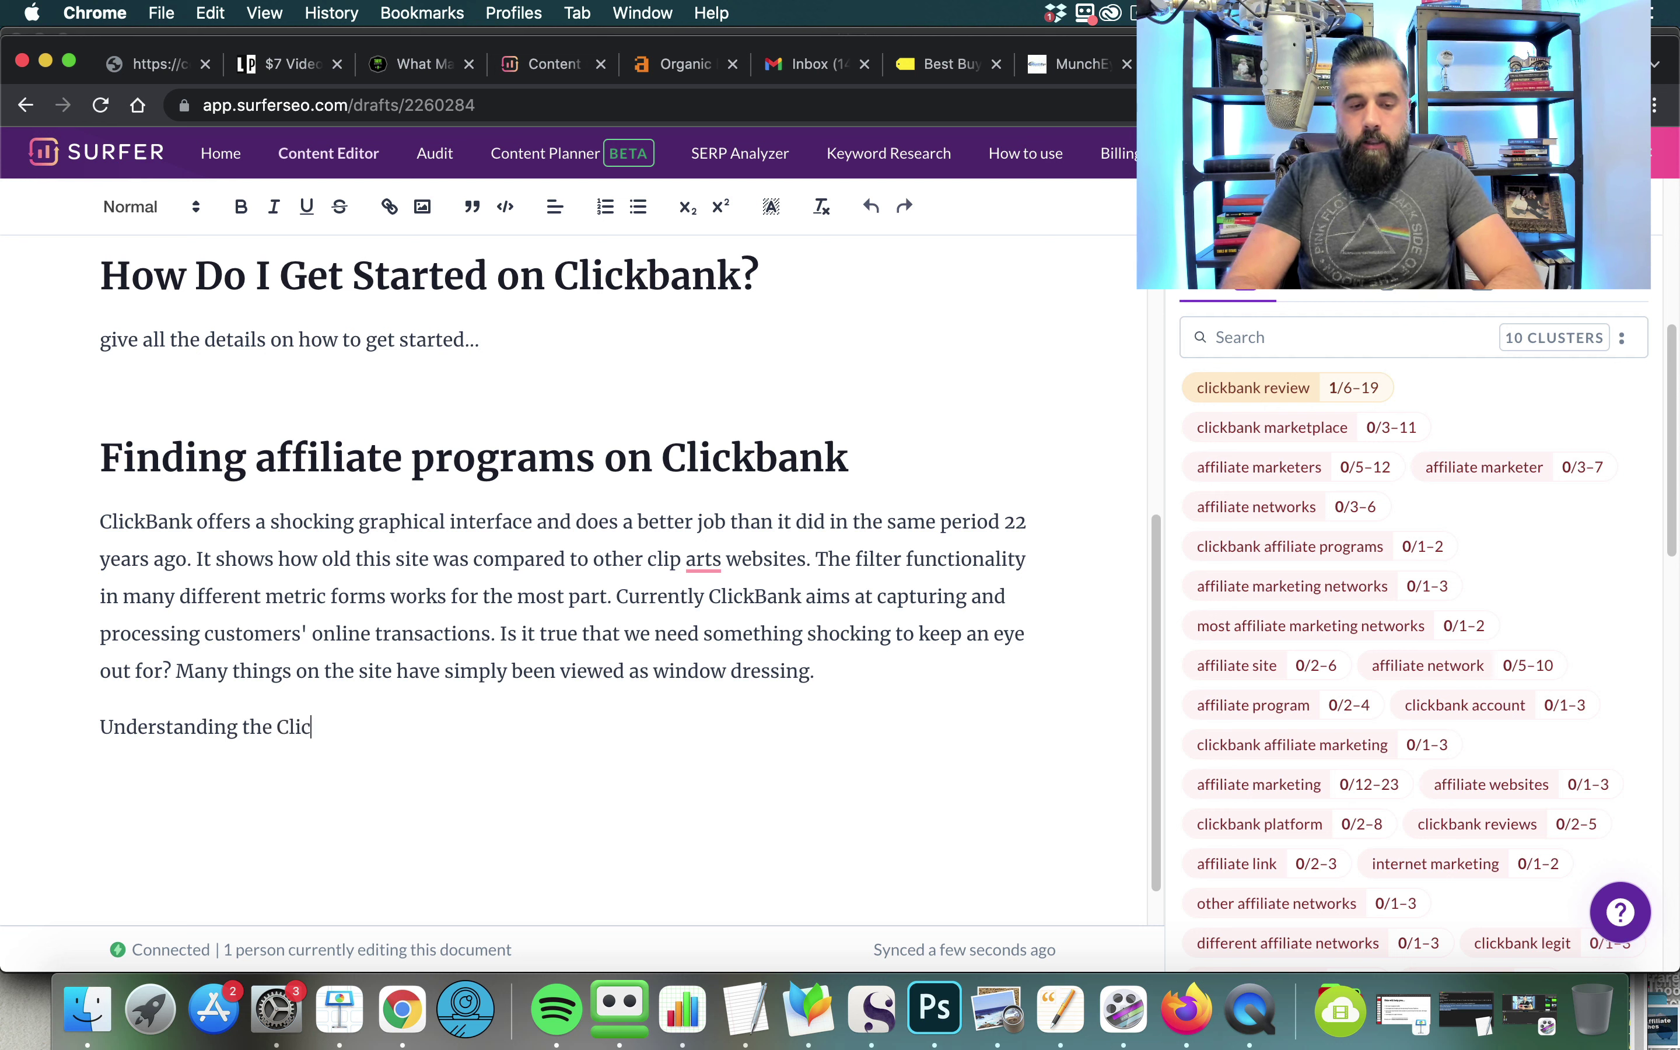
type("kbank Ma")
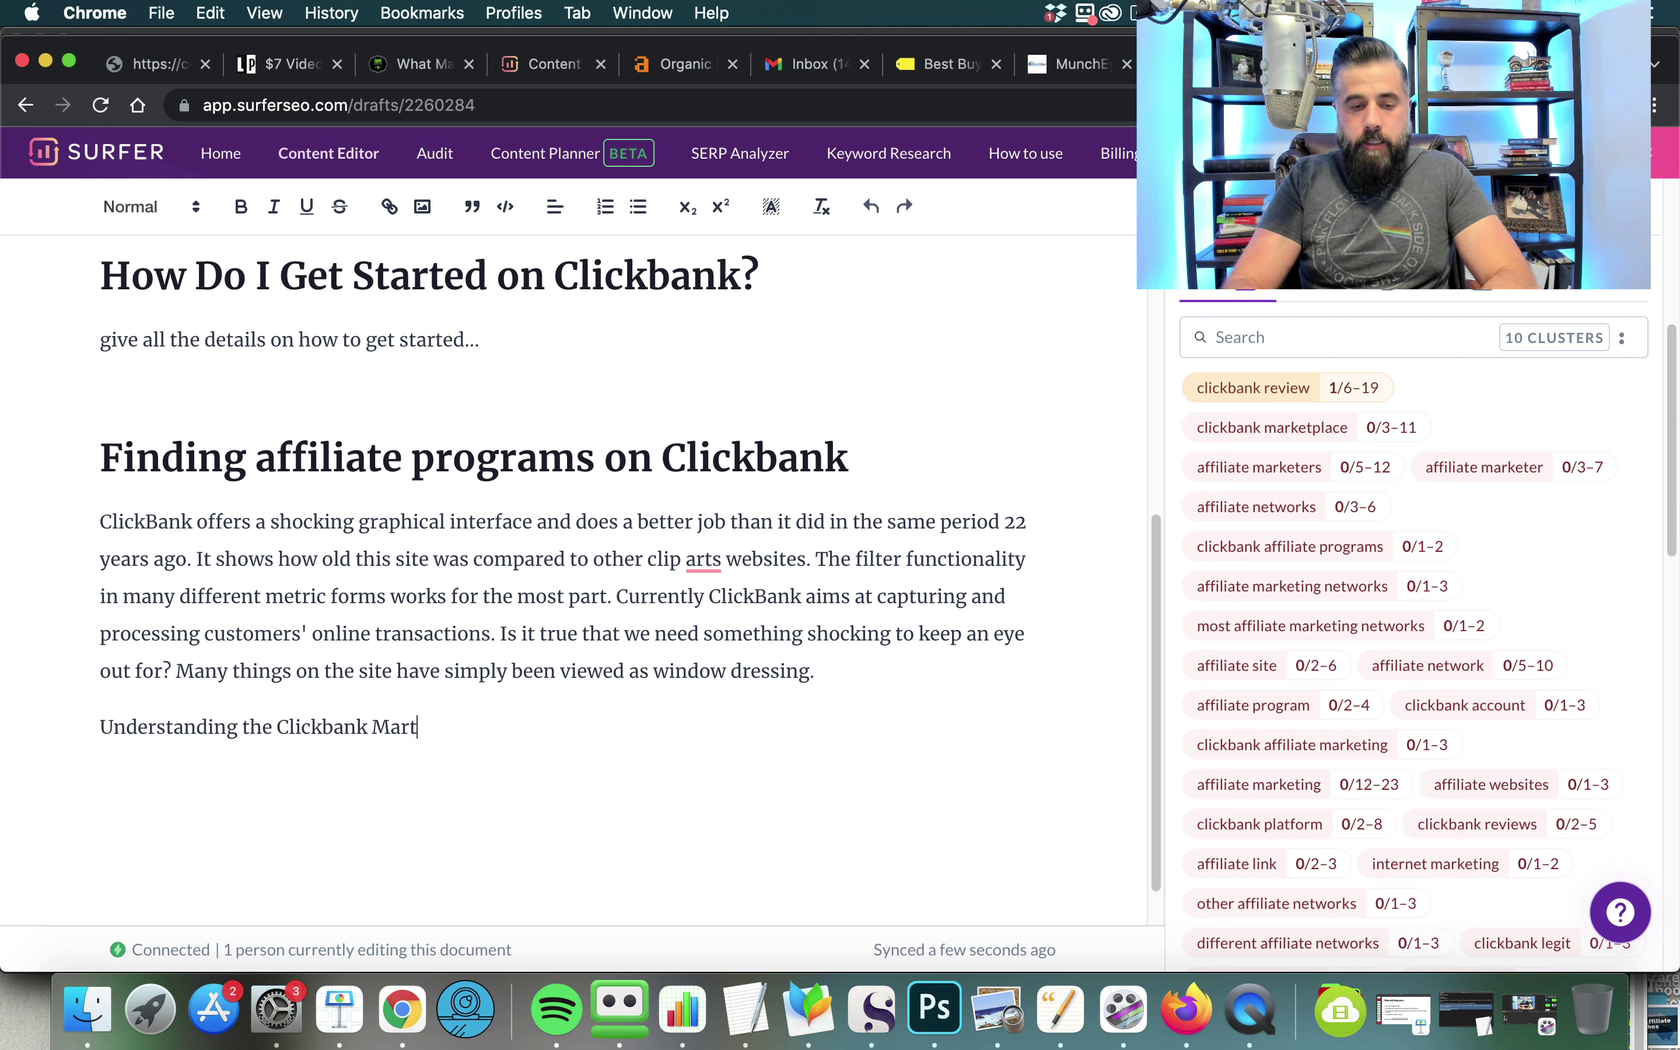
type("rket")
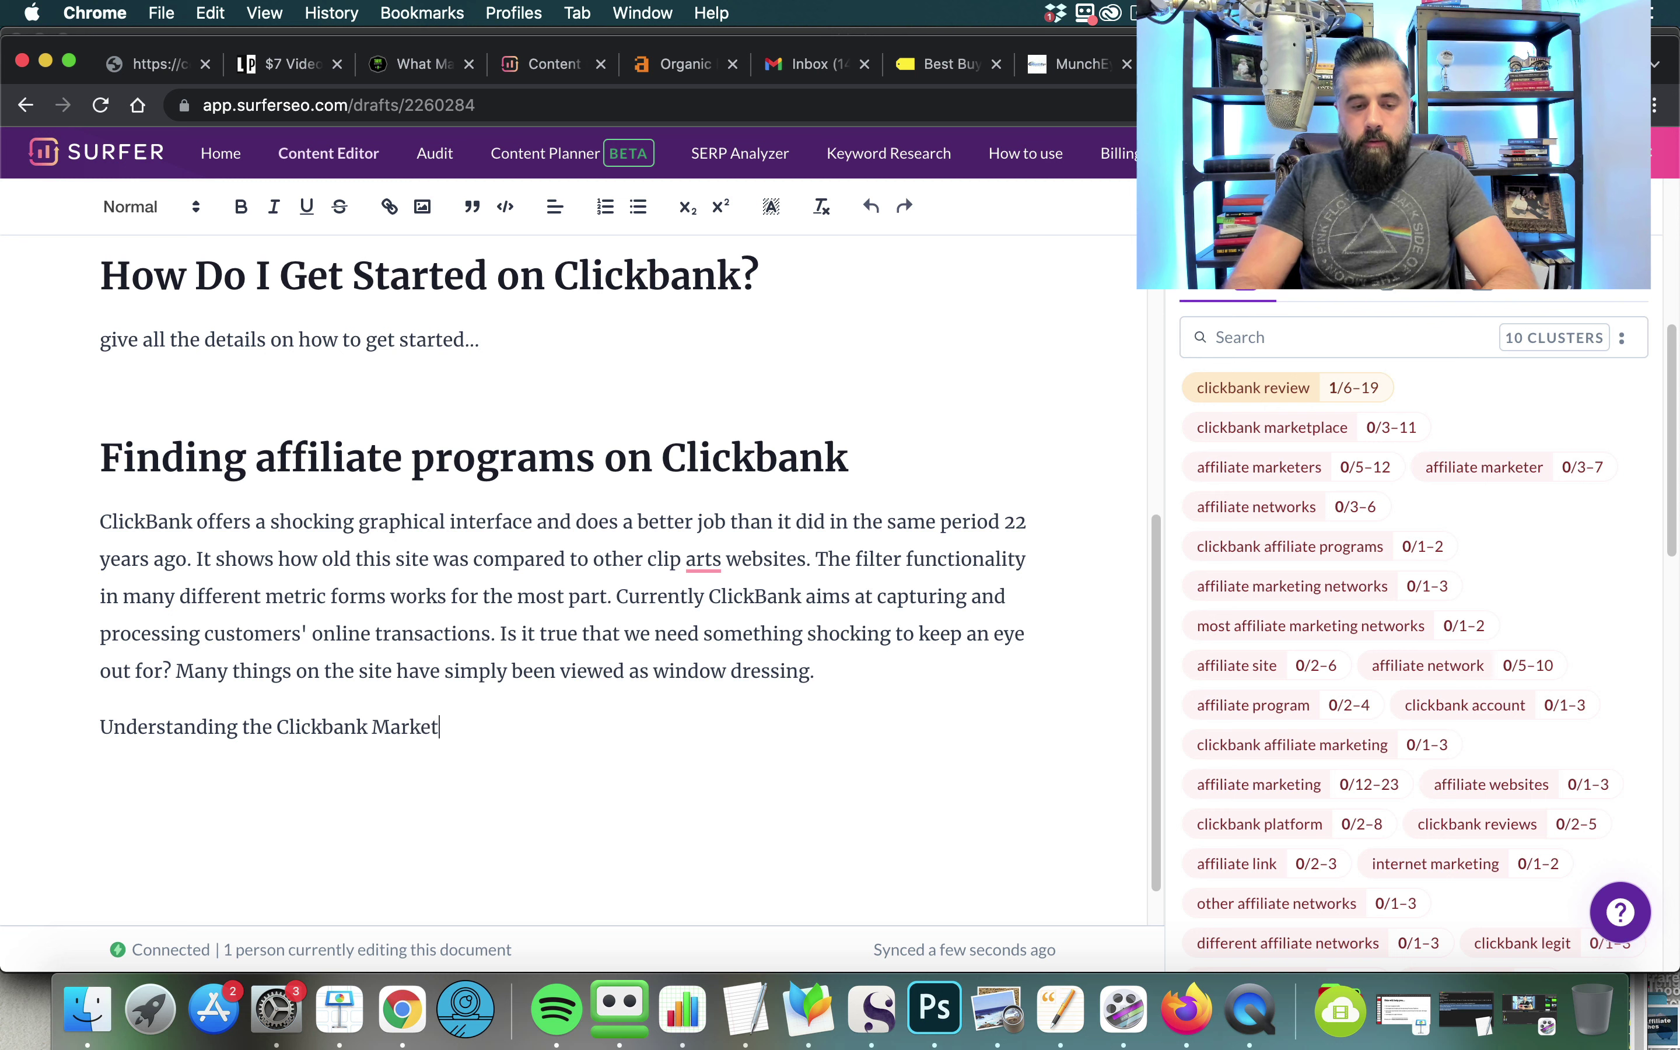
type("place")
key("Return")
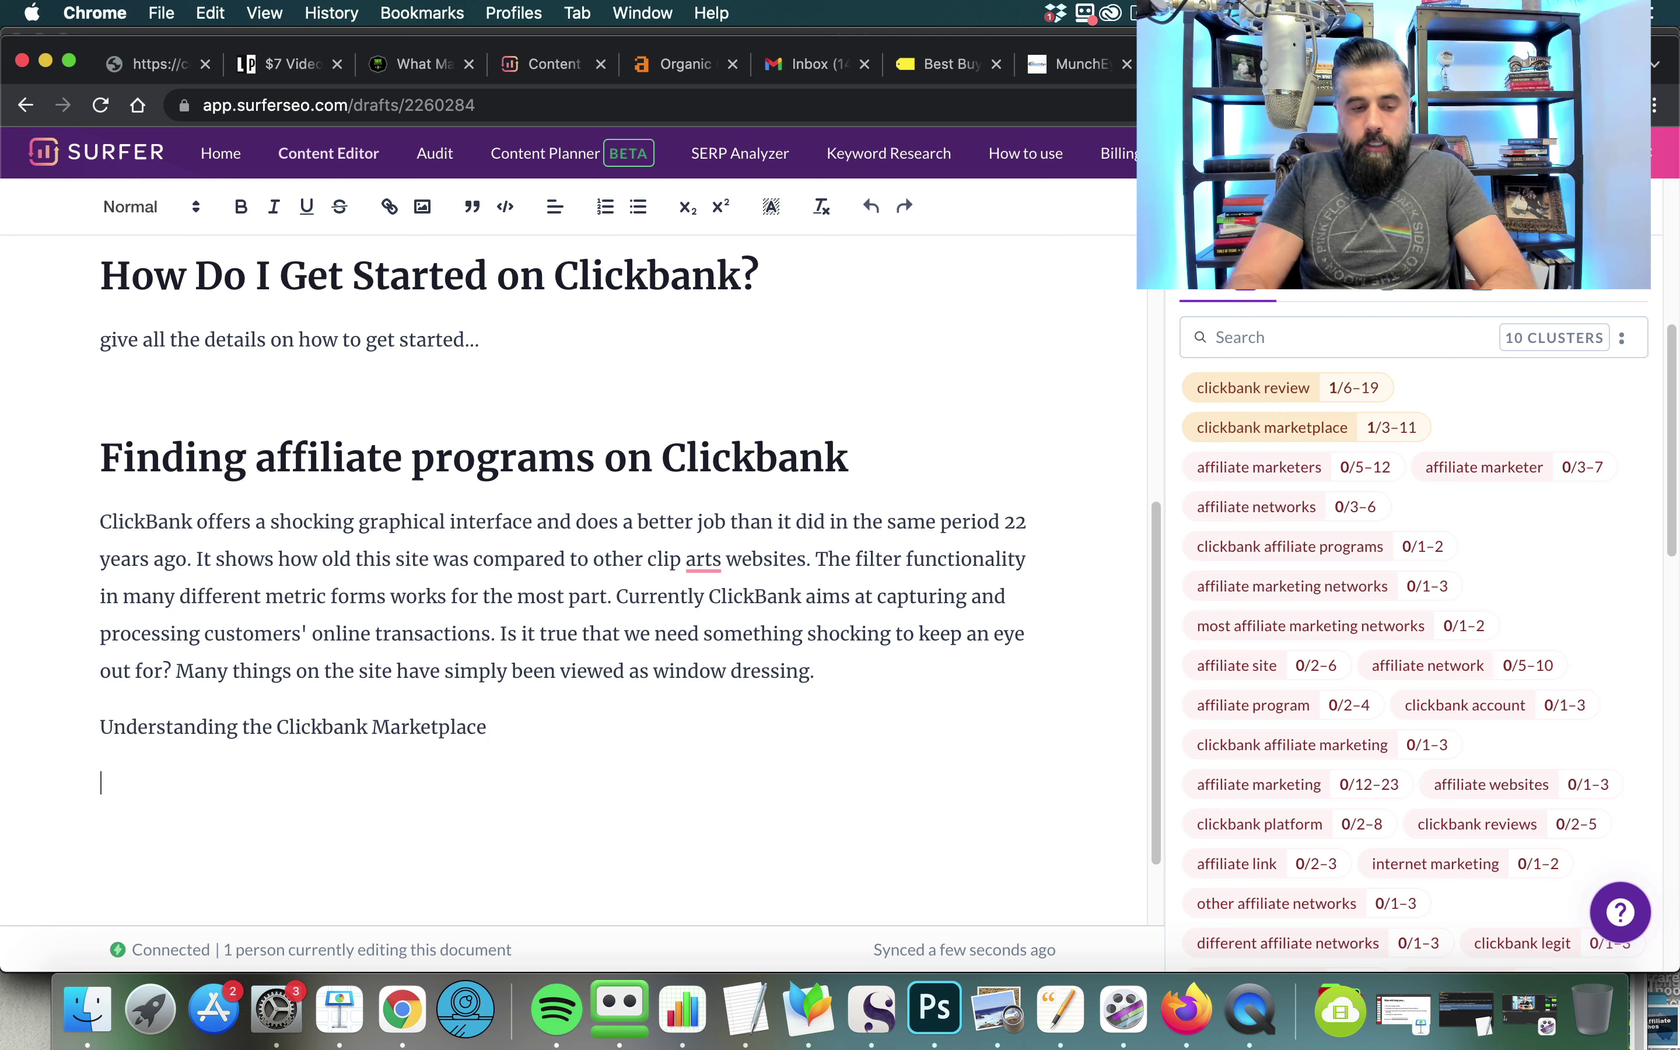
- Write the placeholder paragraph "The Clickbank marketplace allows you to search for affiliate marketing products. yada yahdo" below that line
type("The Clickbnank marketp")
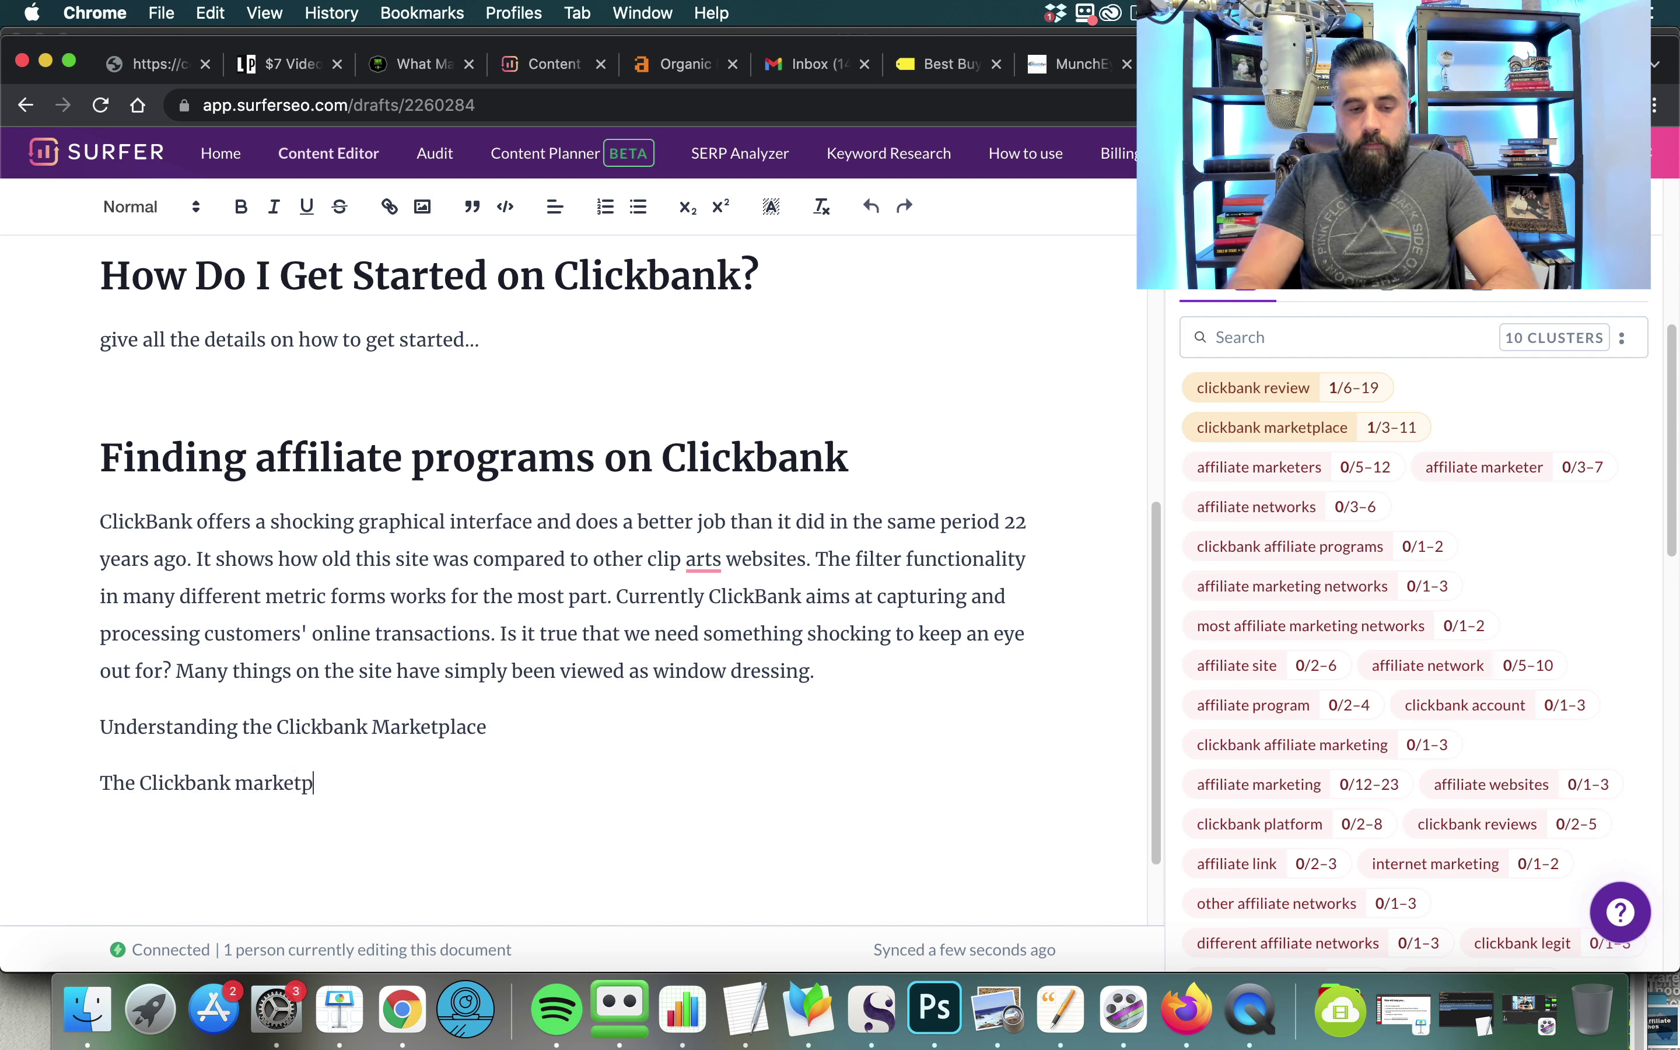
type("lace allows you to search for")
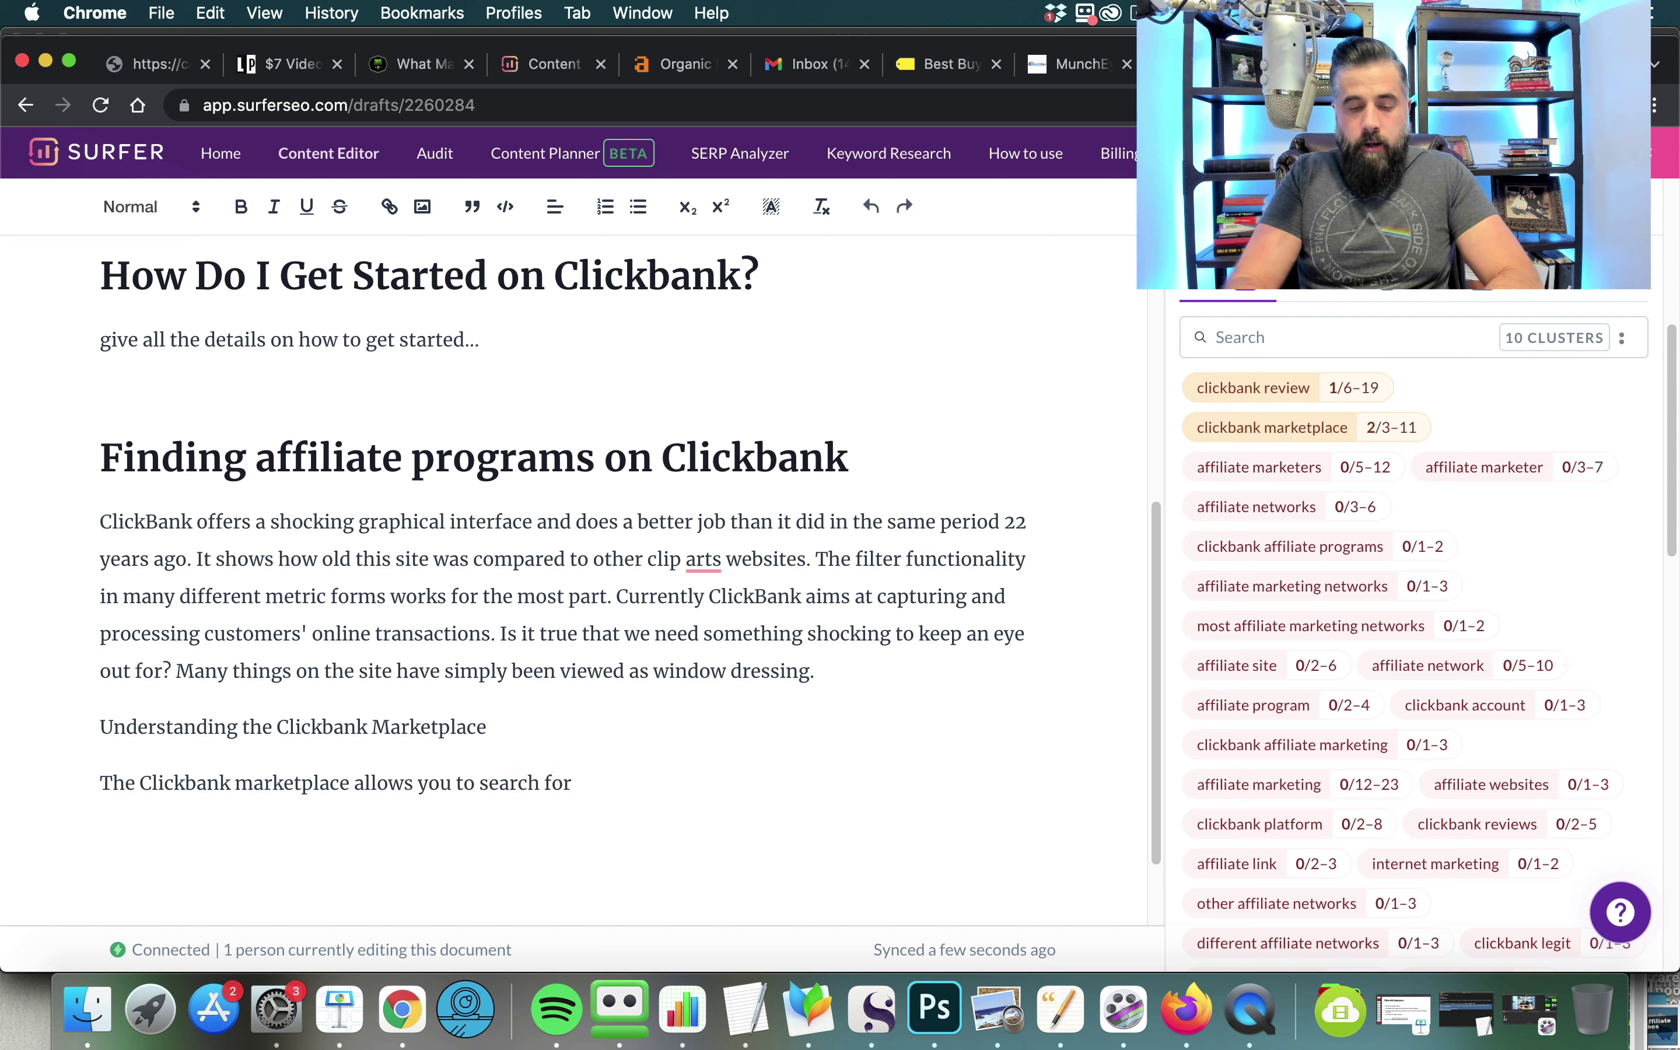
type(" affiliate marketing p")
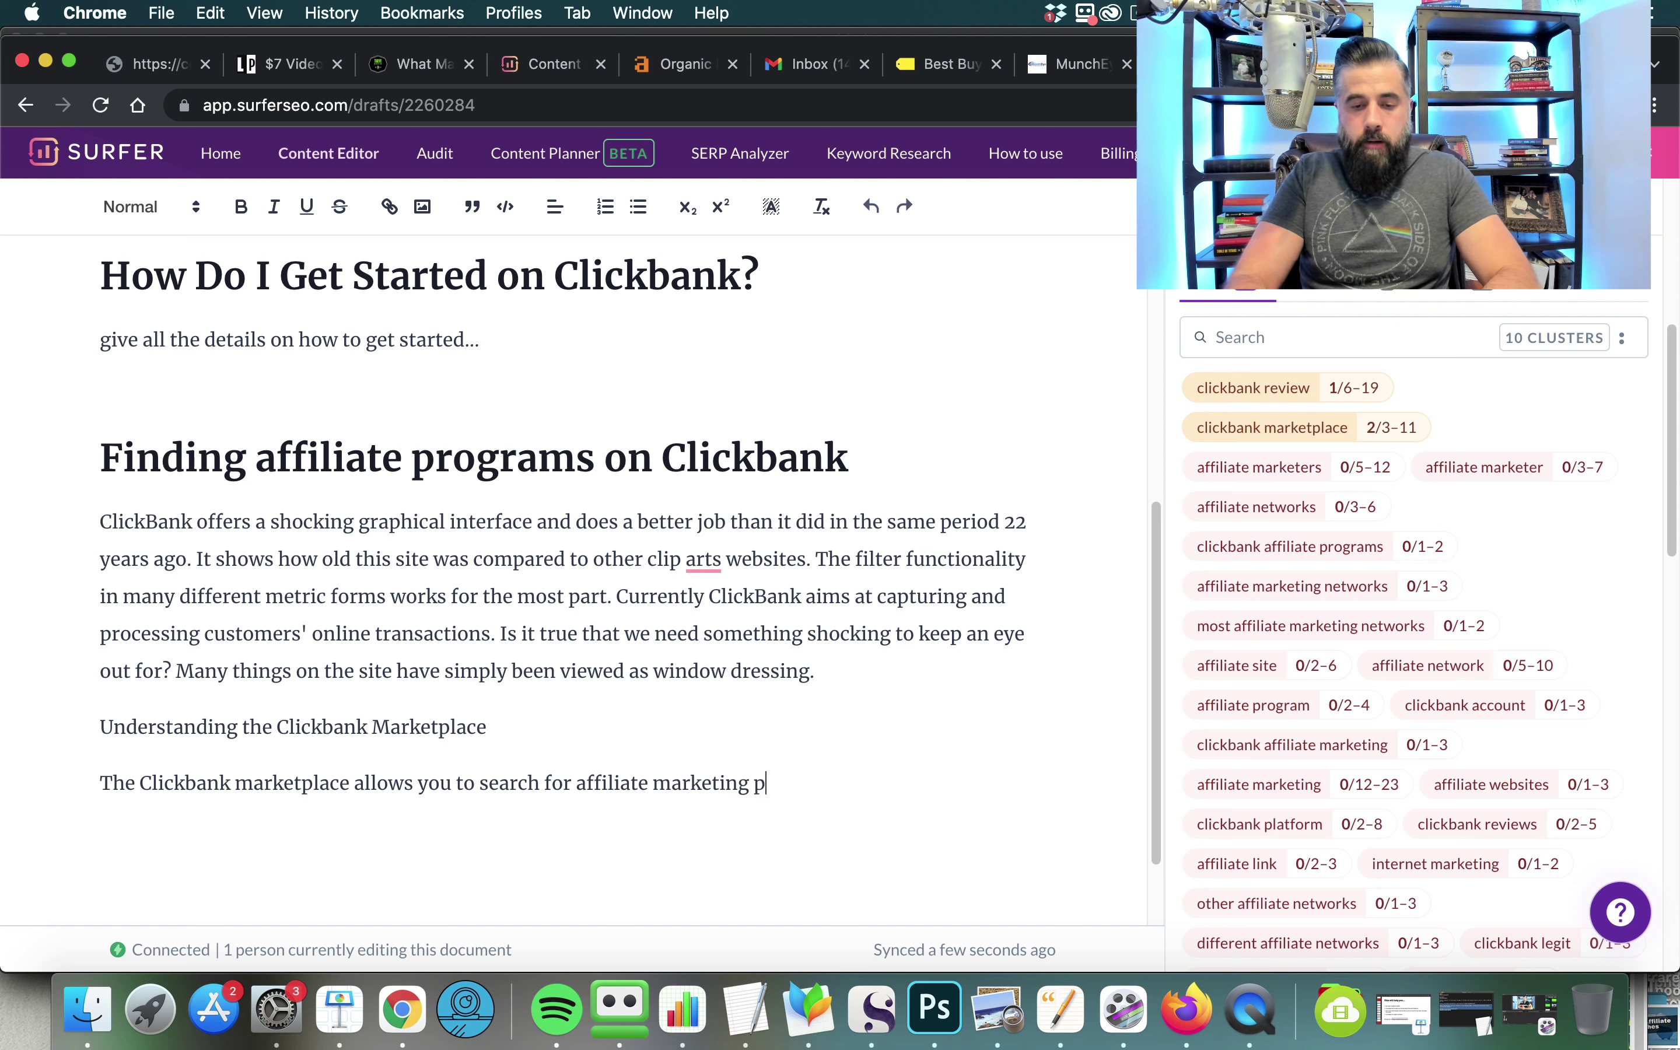
type("roducts. yada yahdo")
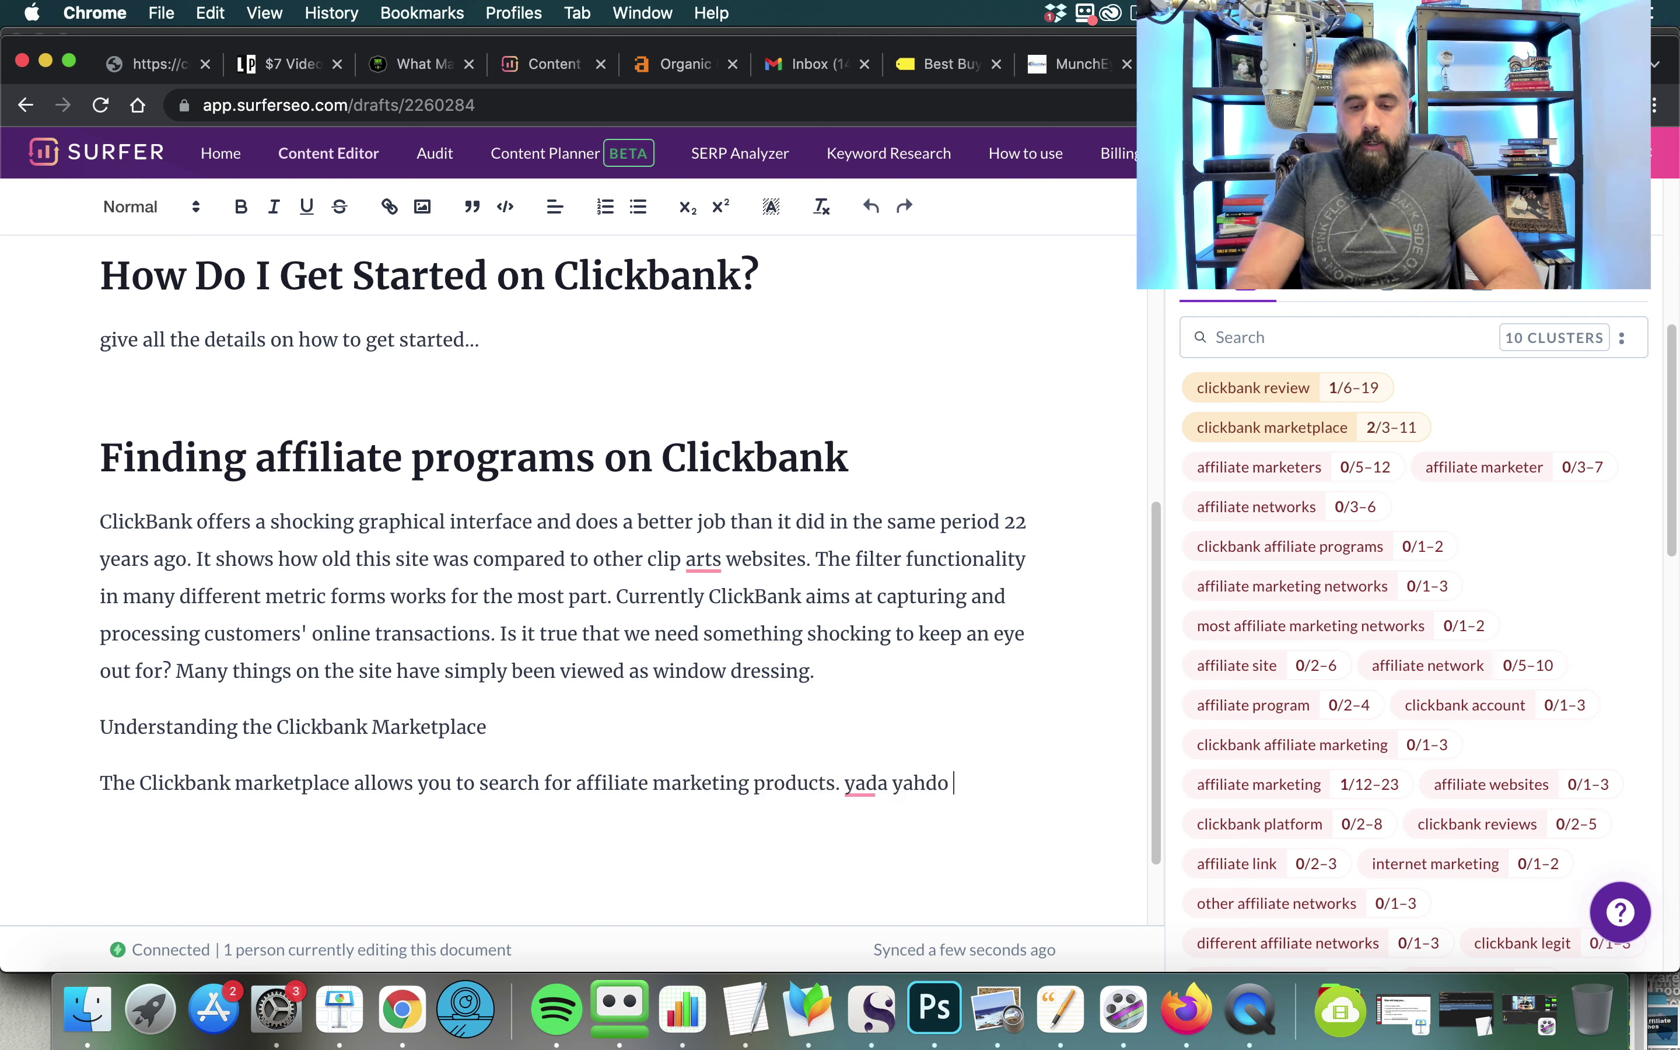
- Format the line "Understanding the Clickbank Marketplace" as Heading 2
triple_click(319, 727)
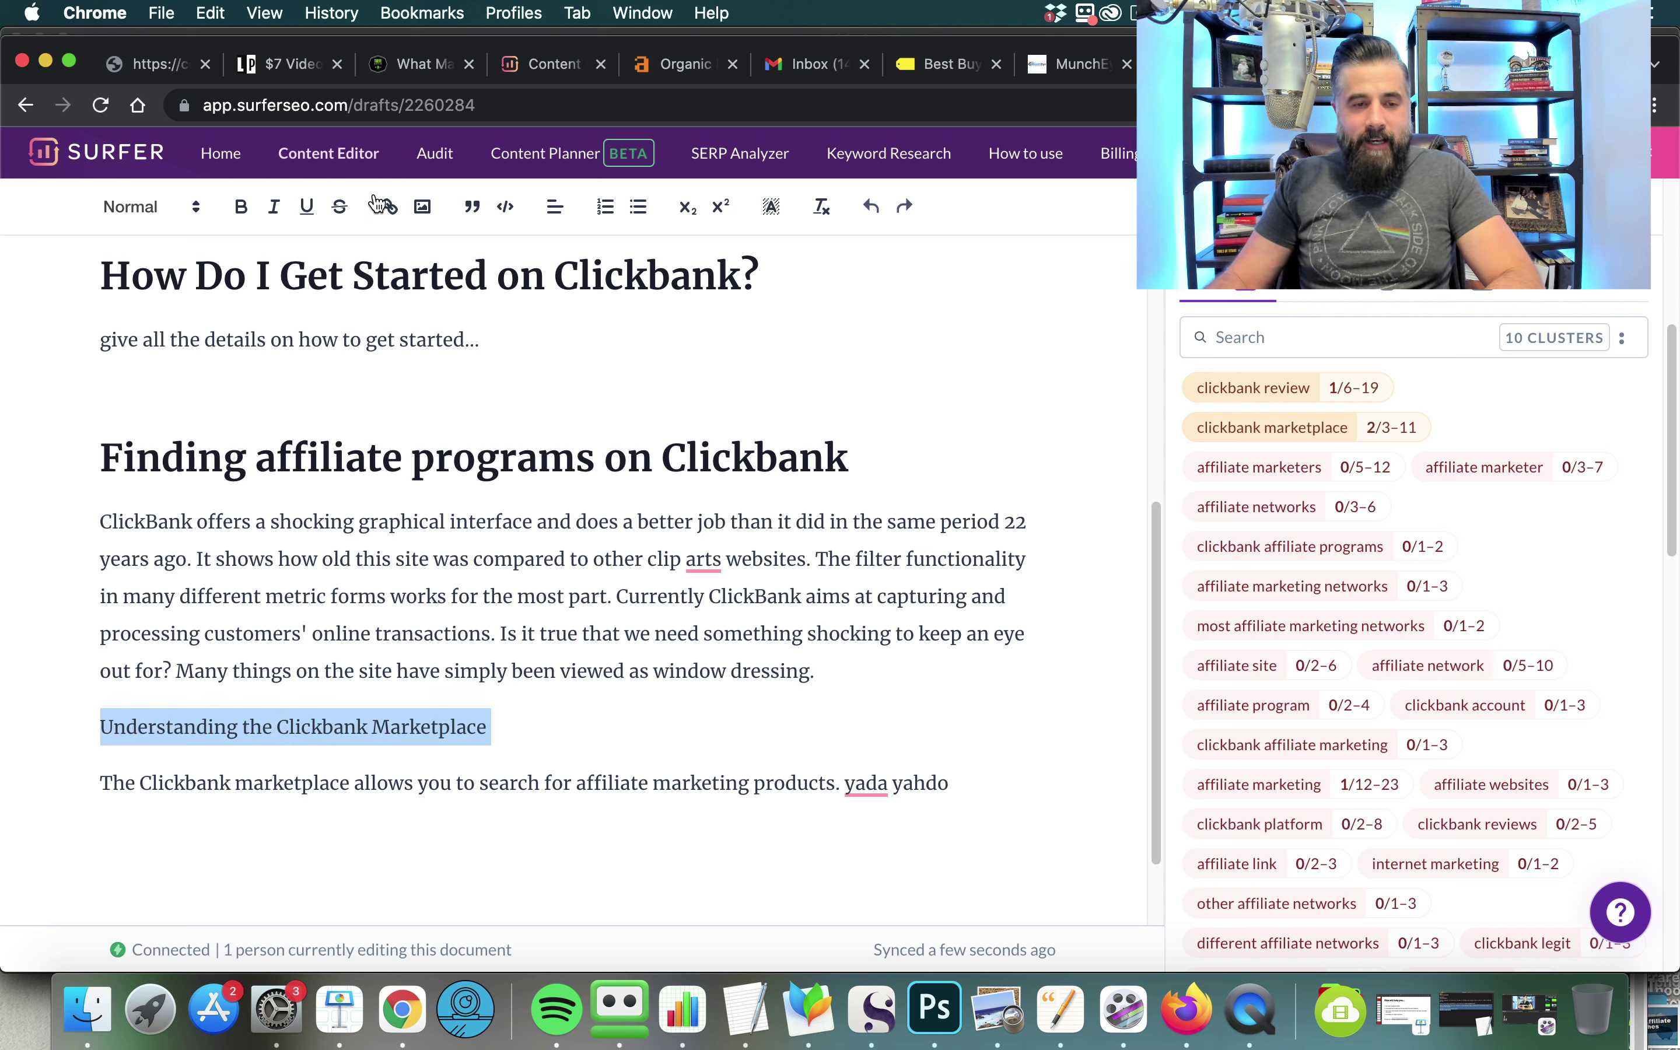
left_click(159, 206)
left_click(186, 285)
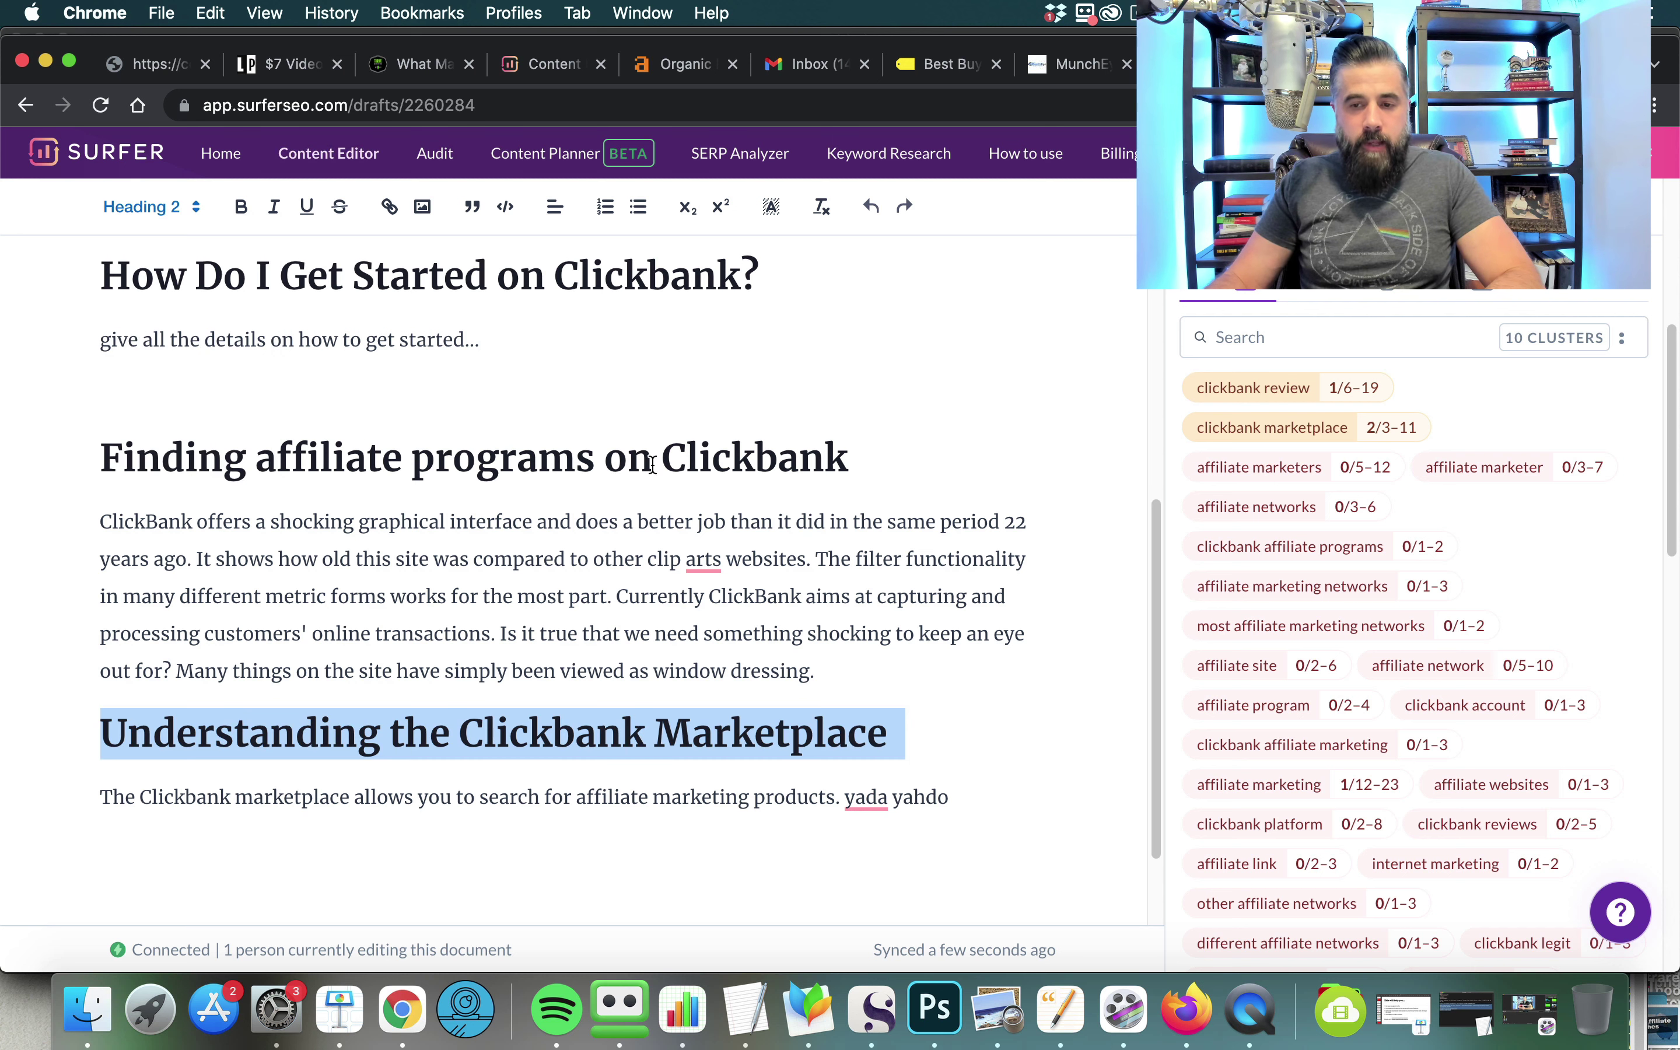
key("Right")
- Check the uses of "Clickbank marketplace" in the new heading and paragraph against the term's recommended count
left_click_drag(464, 732, 886, 732)
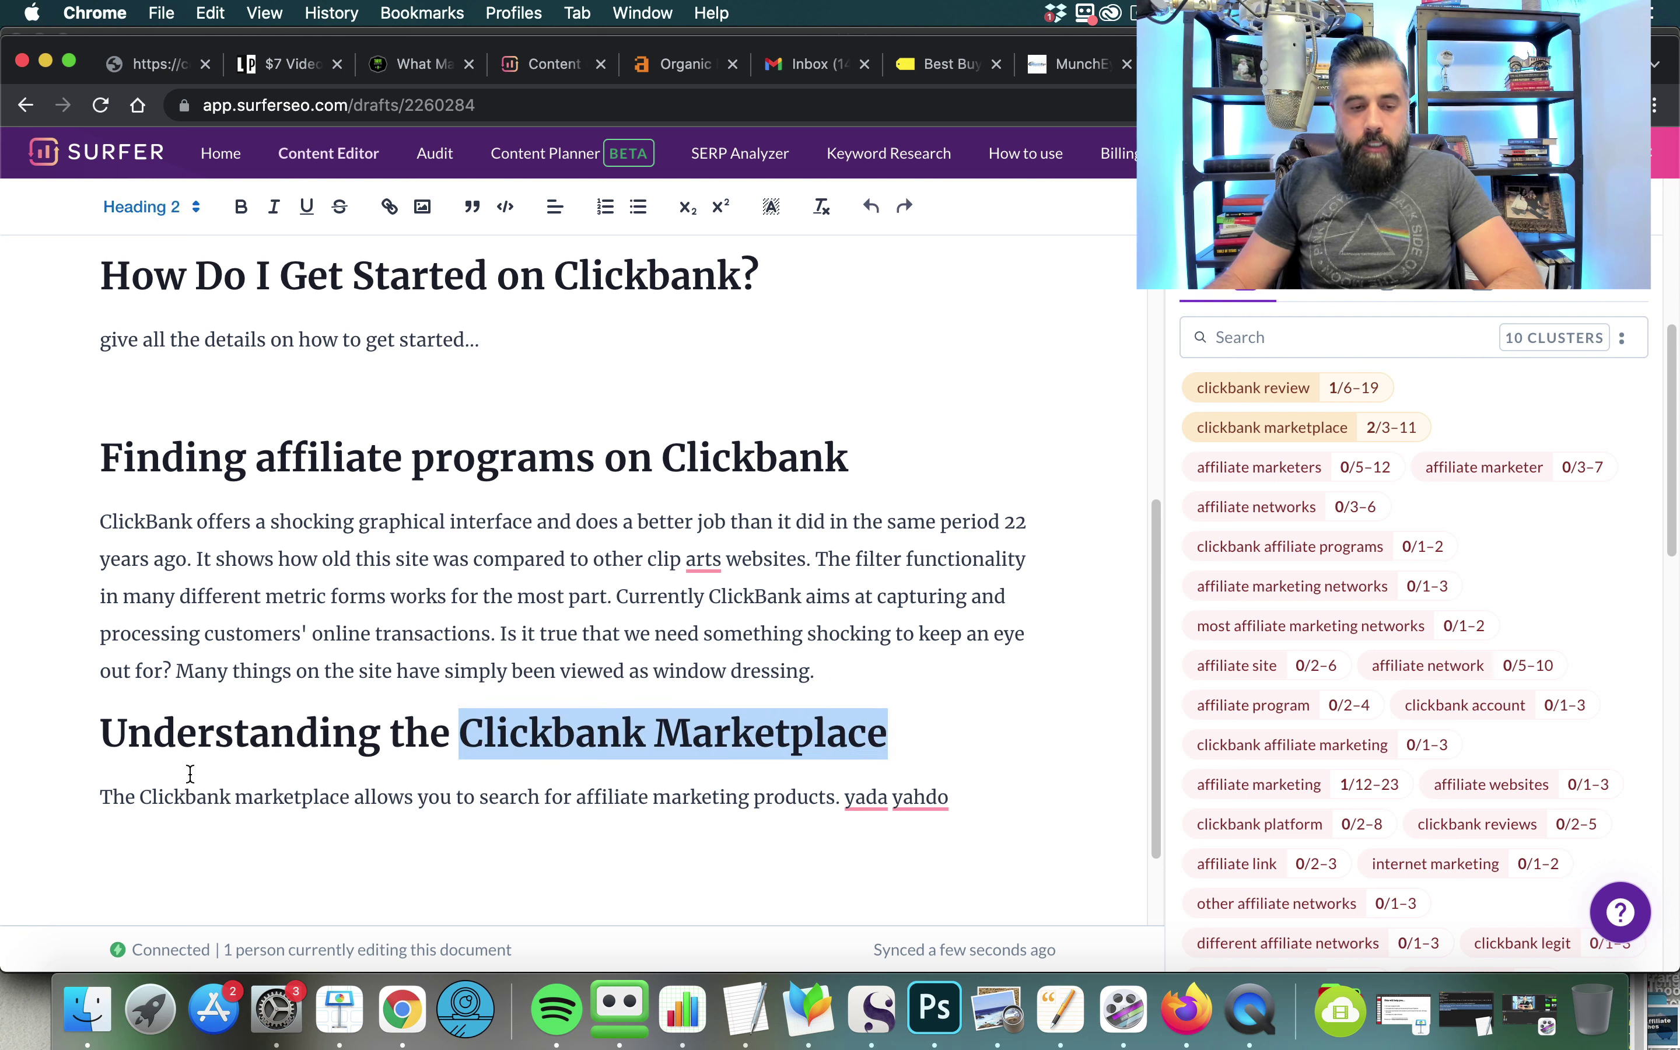
left_click_drag(140, 799, 350, 798)
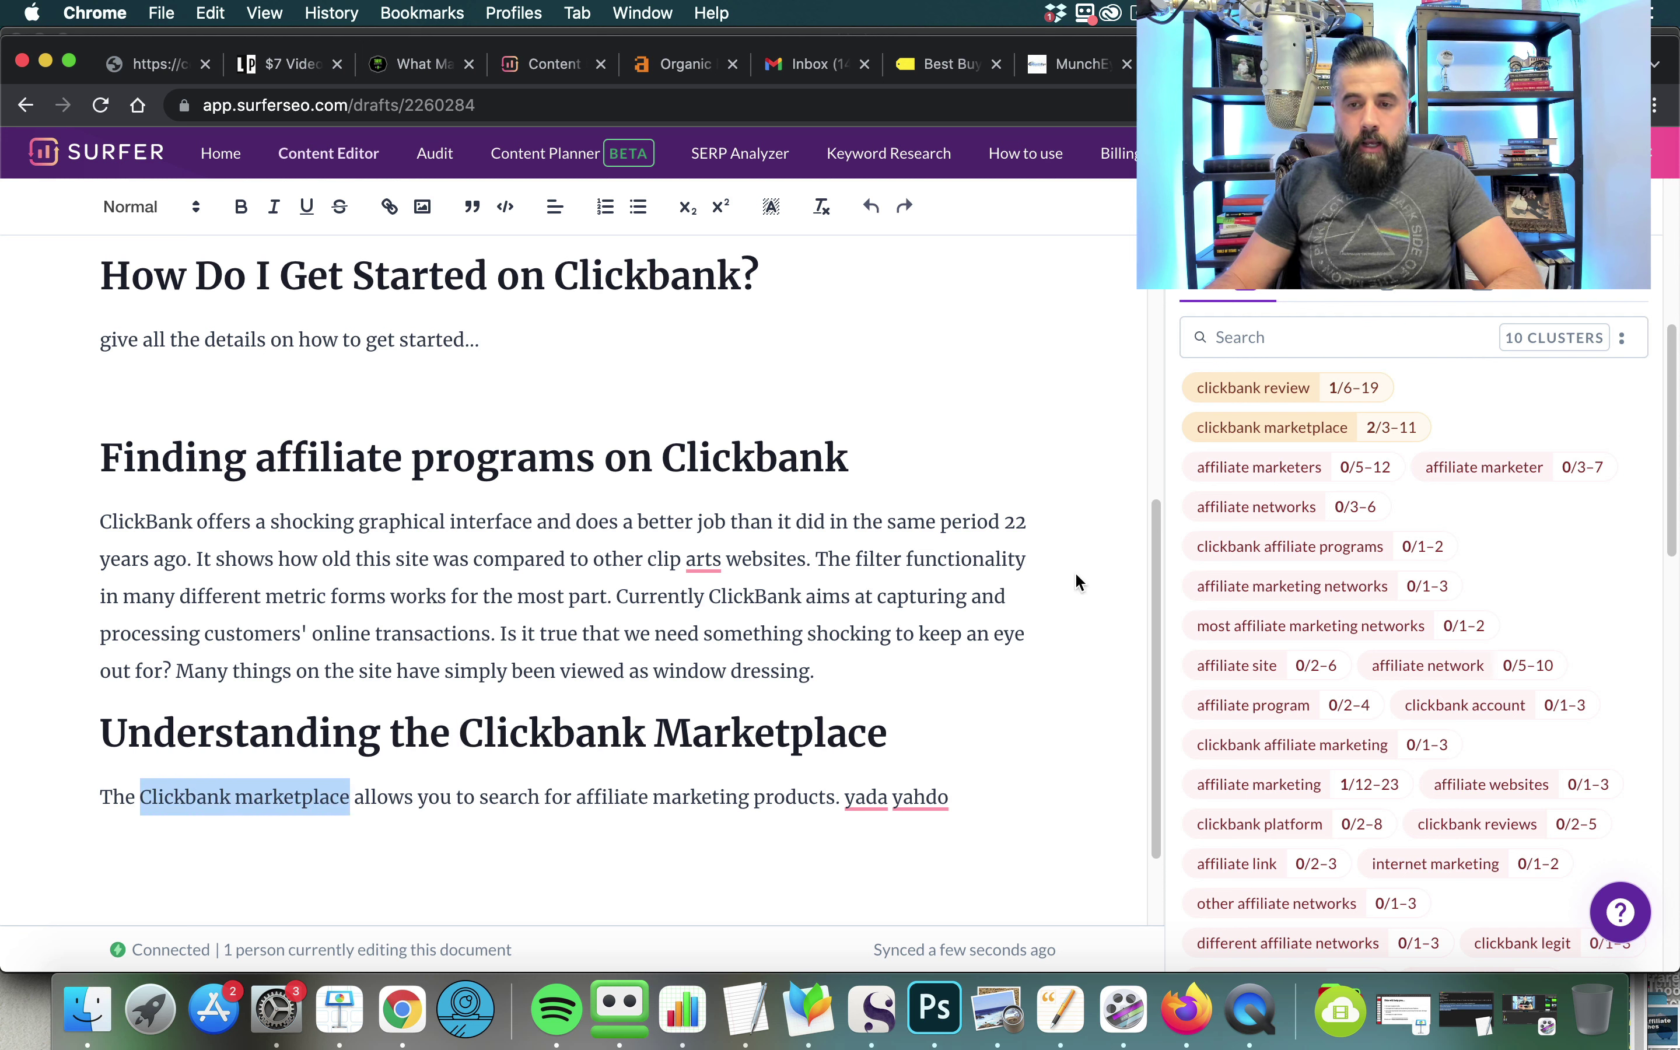
mouse_move(1293, 431)
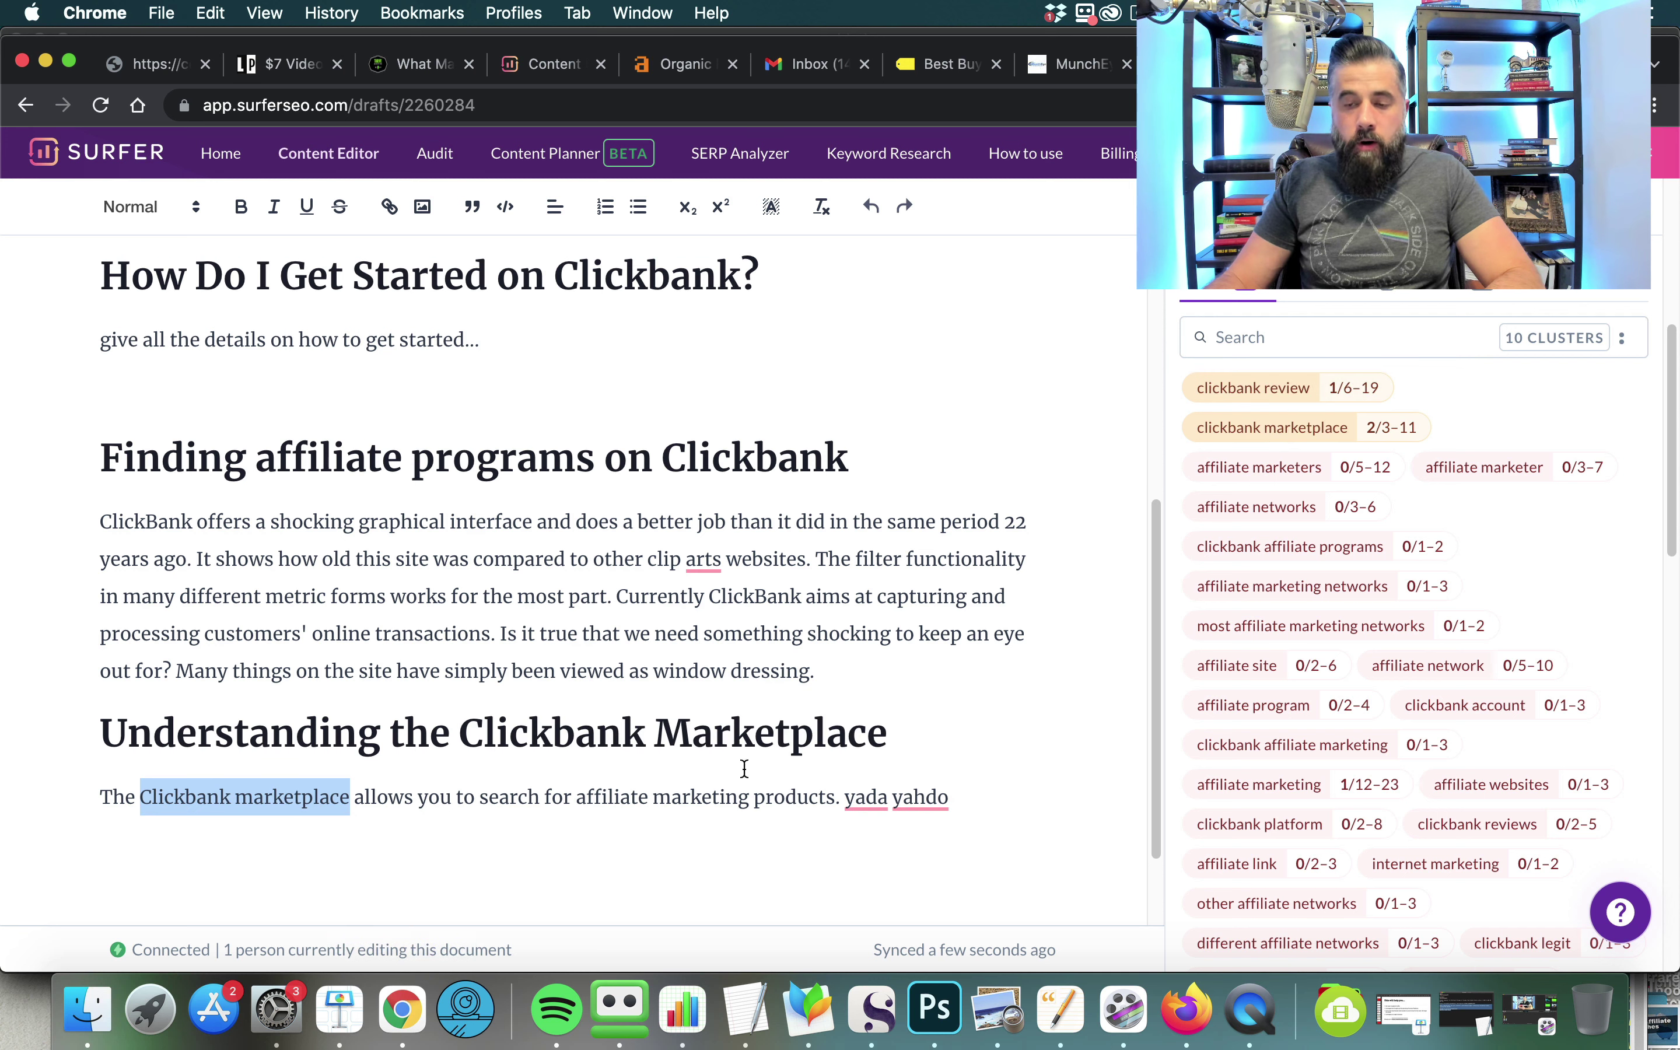
mouse_move(1380, 430)
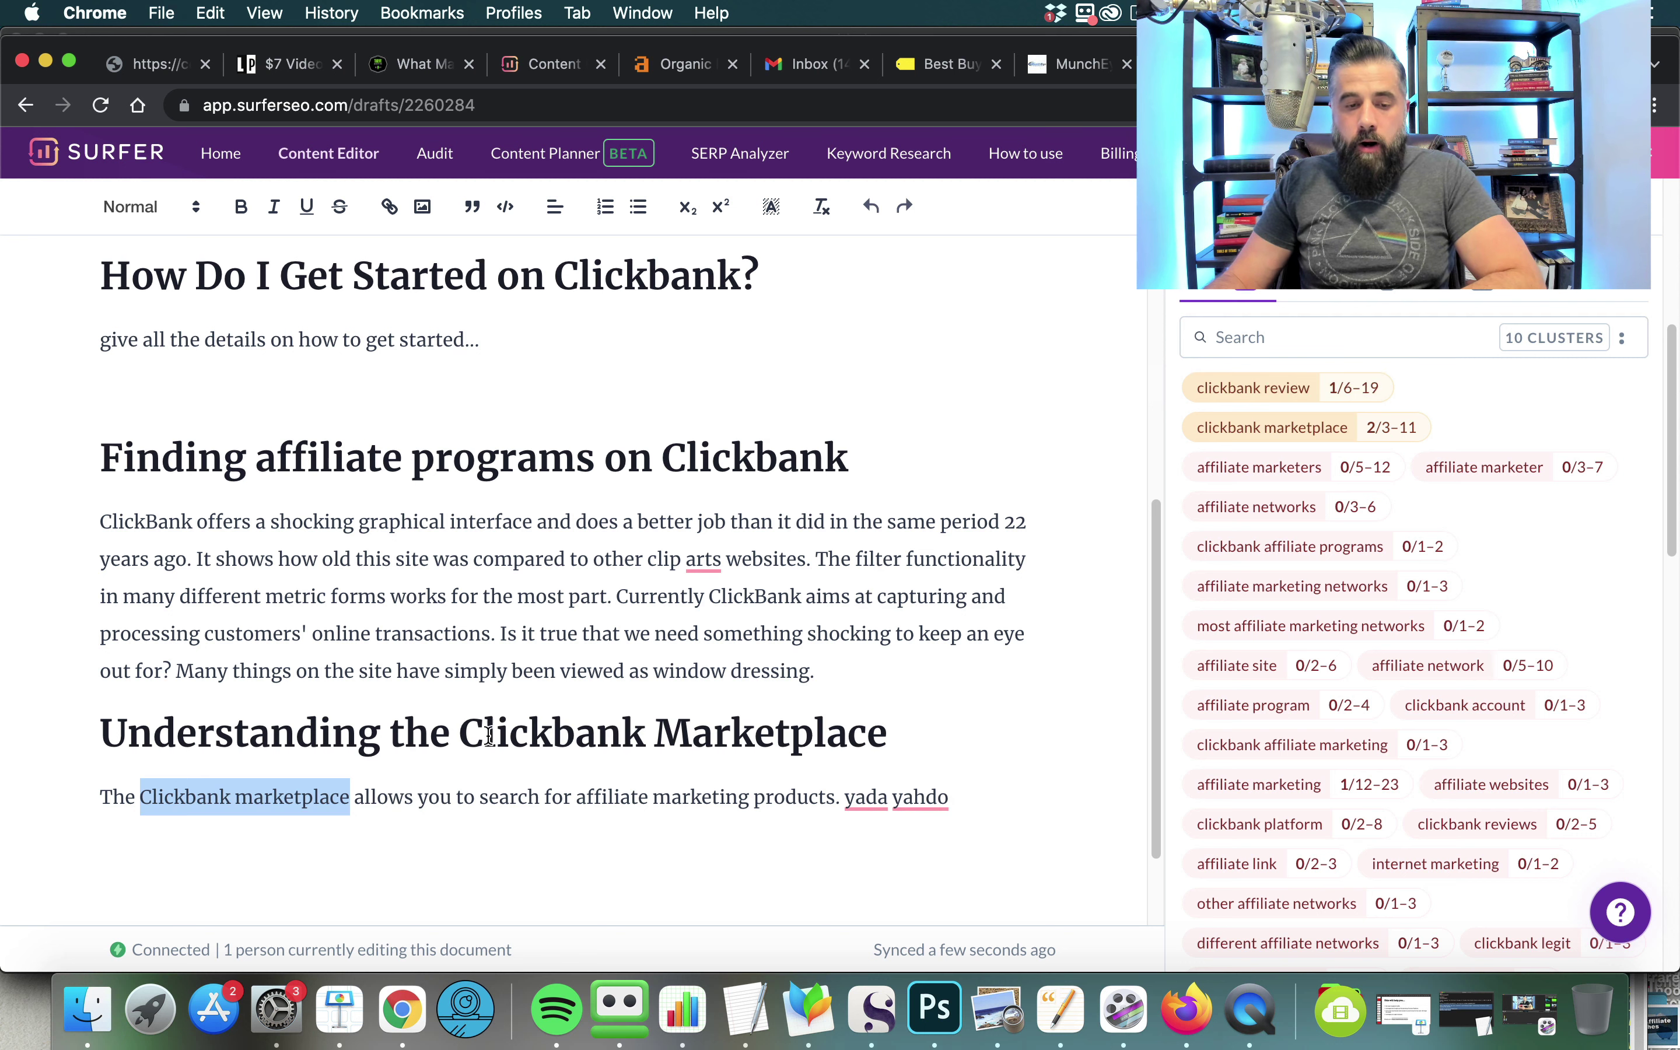
scroll(546, 736, "down", 3)
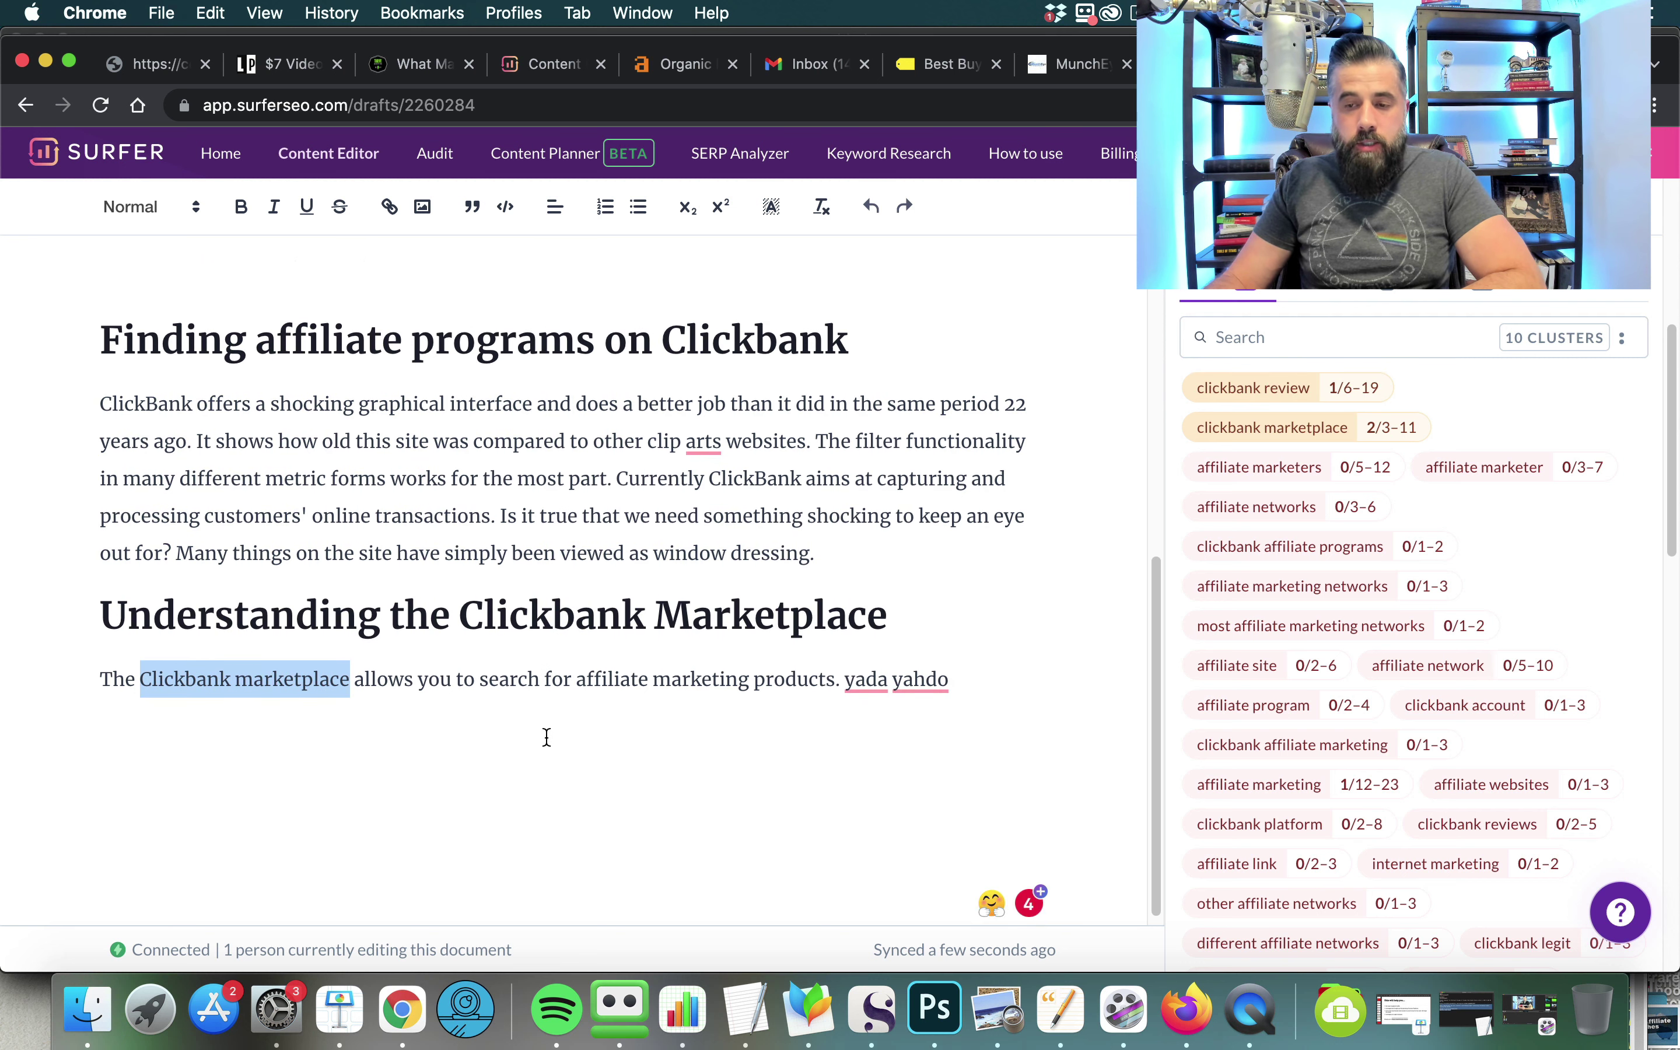
scroll(1101, 654, "down", 1)
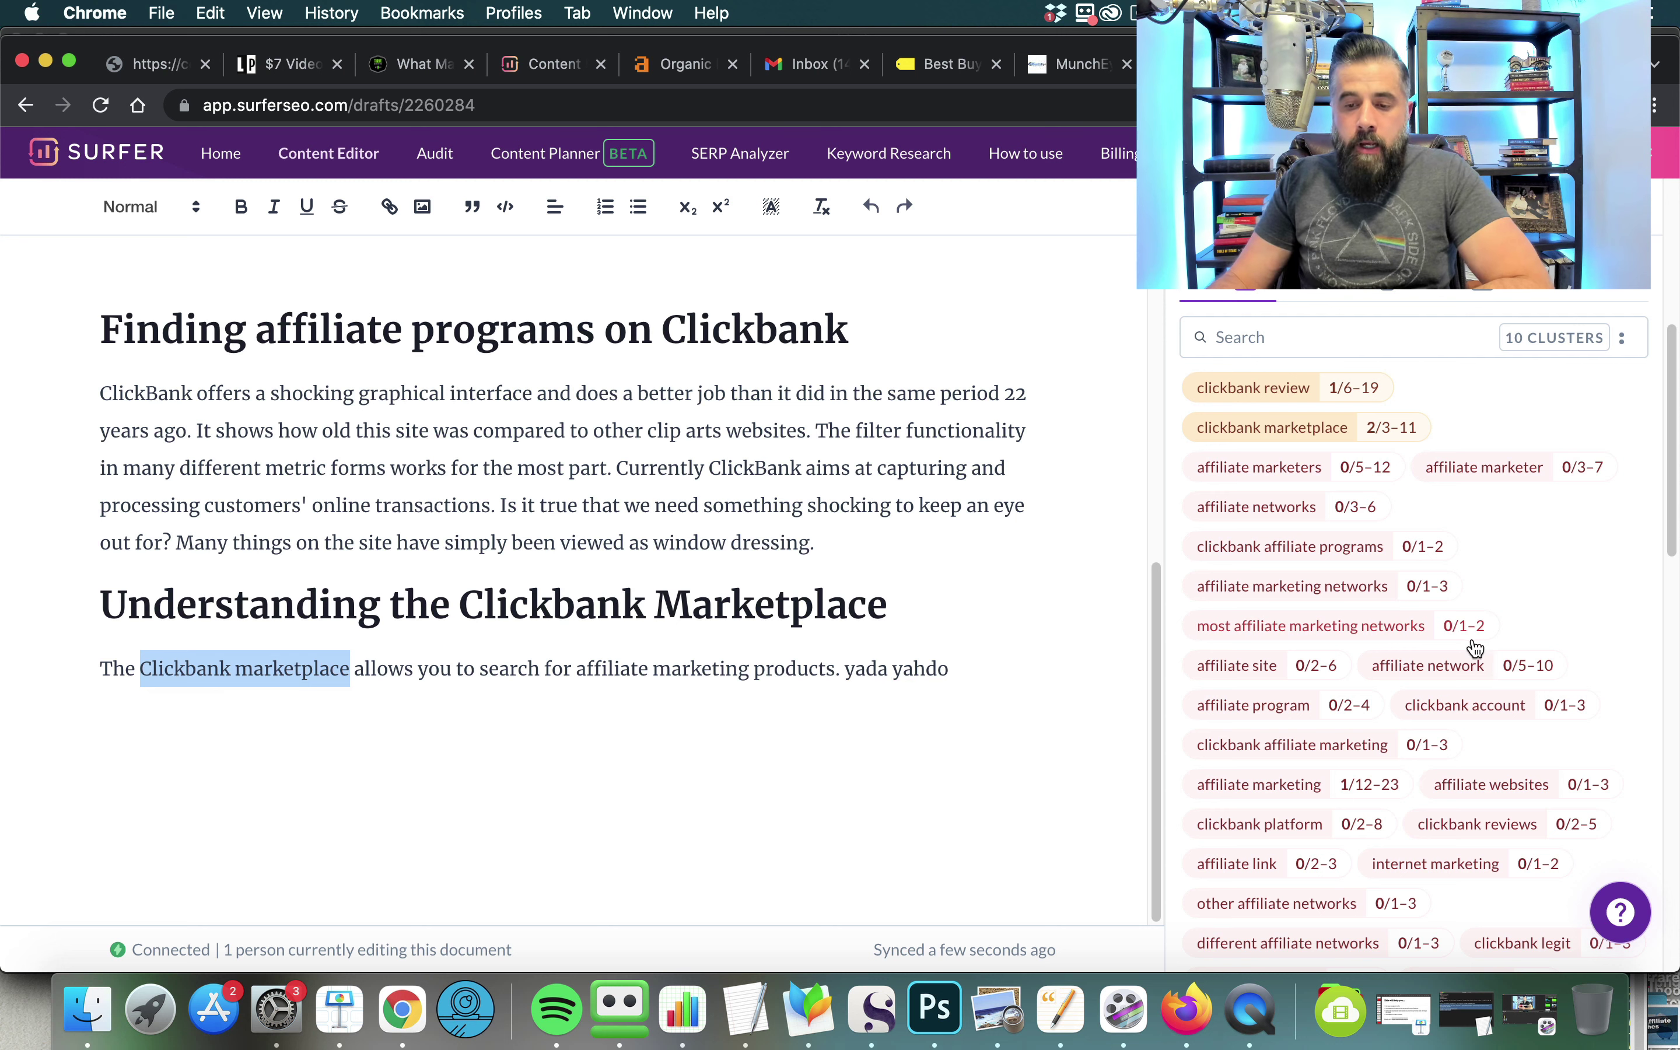
- Check the Content Score, then open the outline suggestions and browse through the suggested headings
scroll(1449, 637, "up", 5)
scroll(1448, 627, "up", 2)
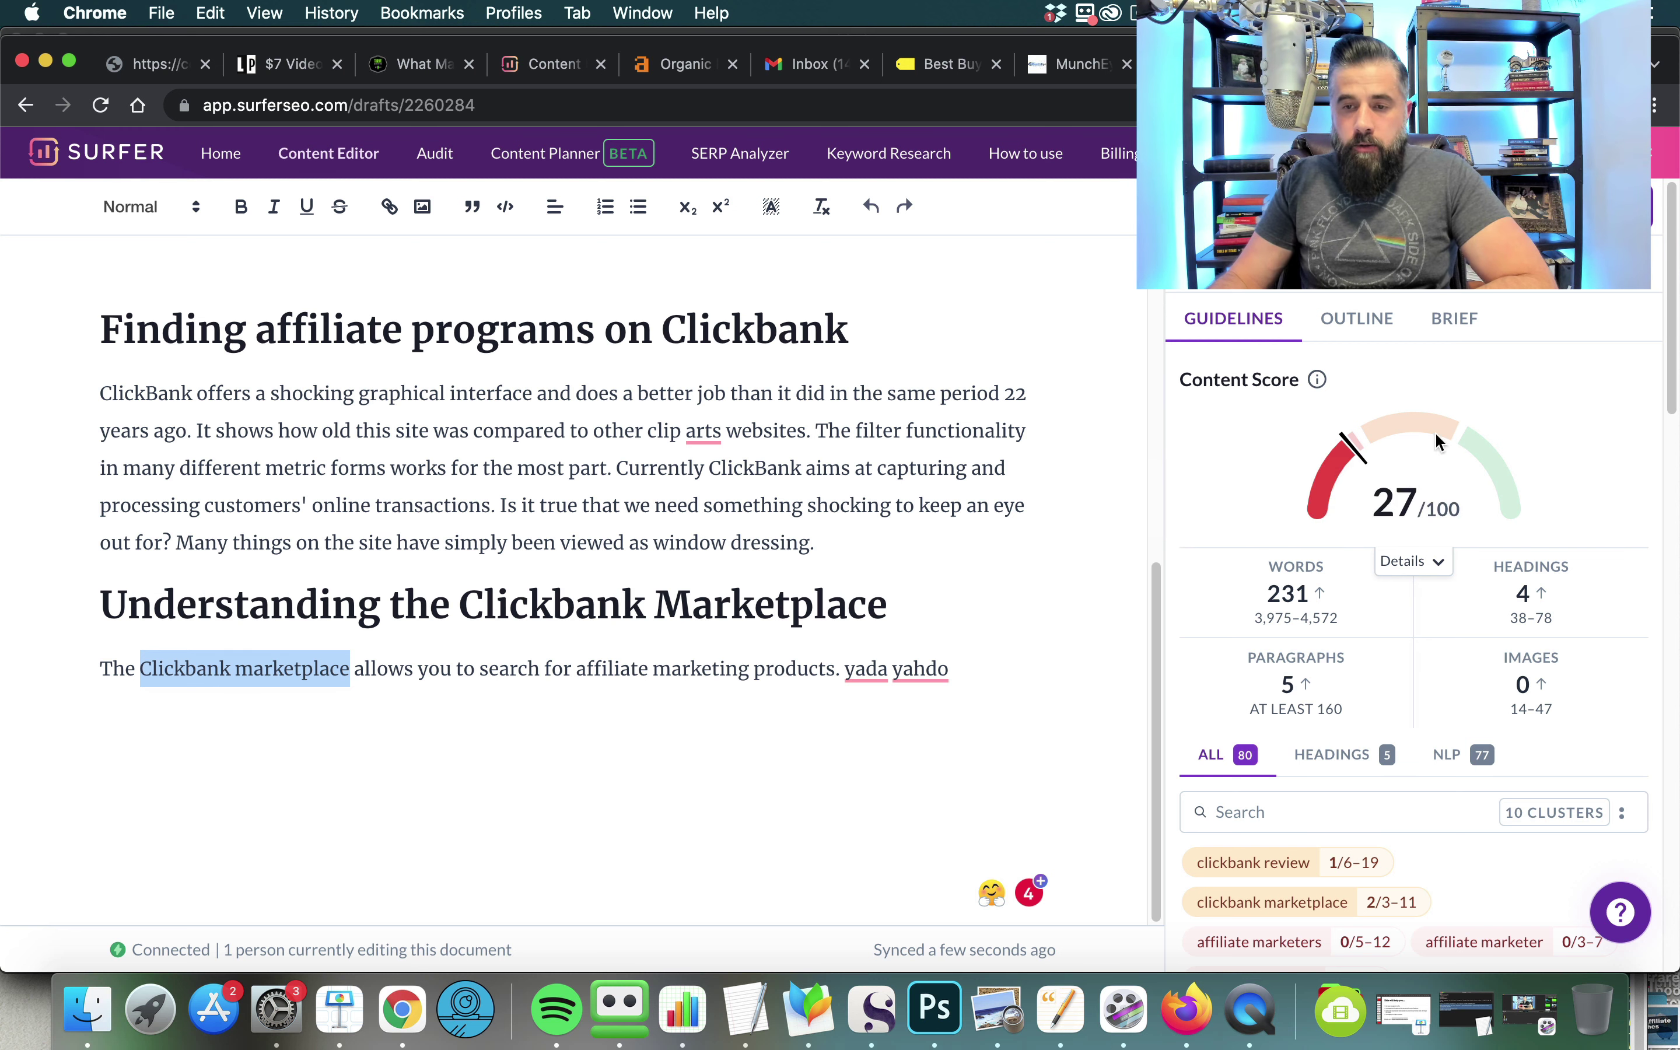
left_click(1339, 324)
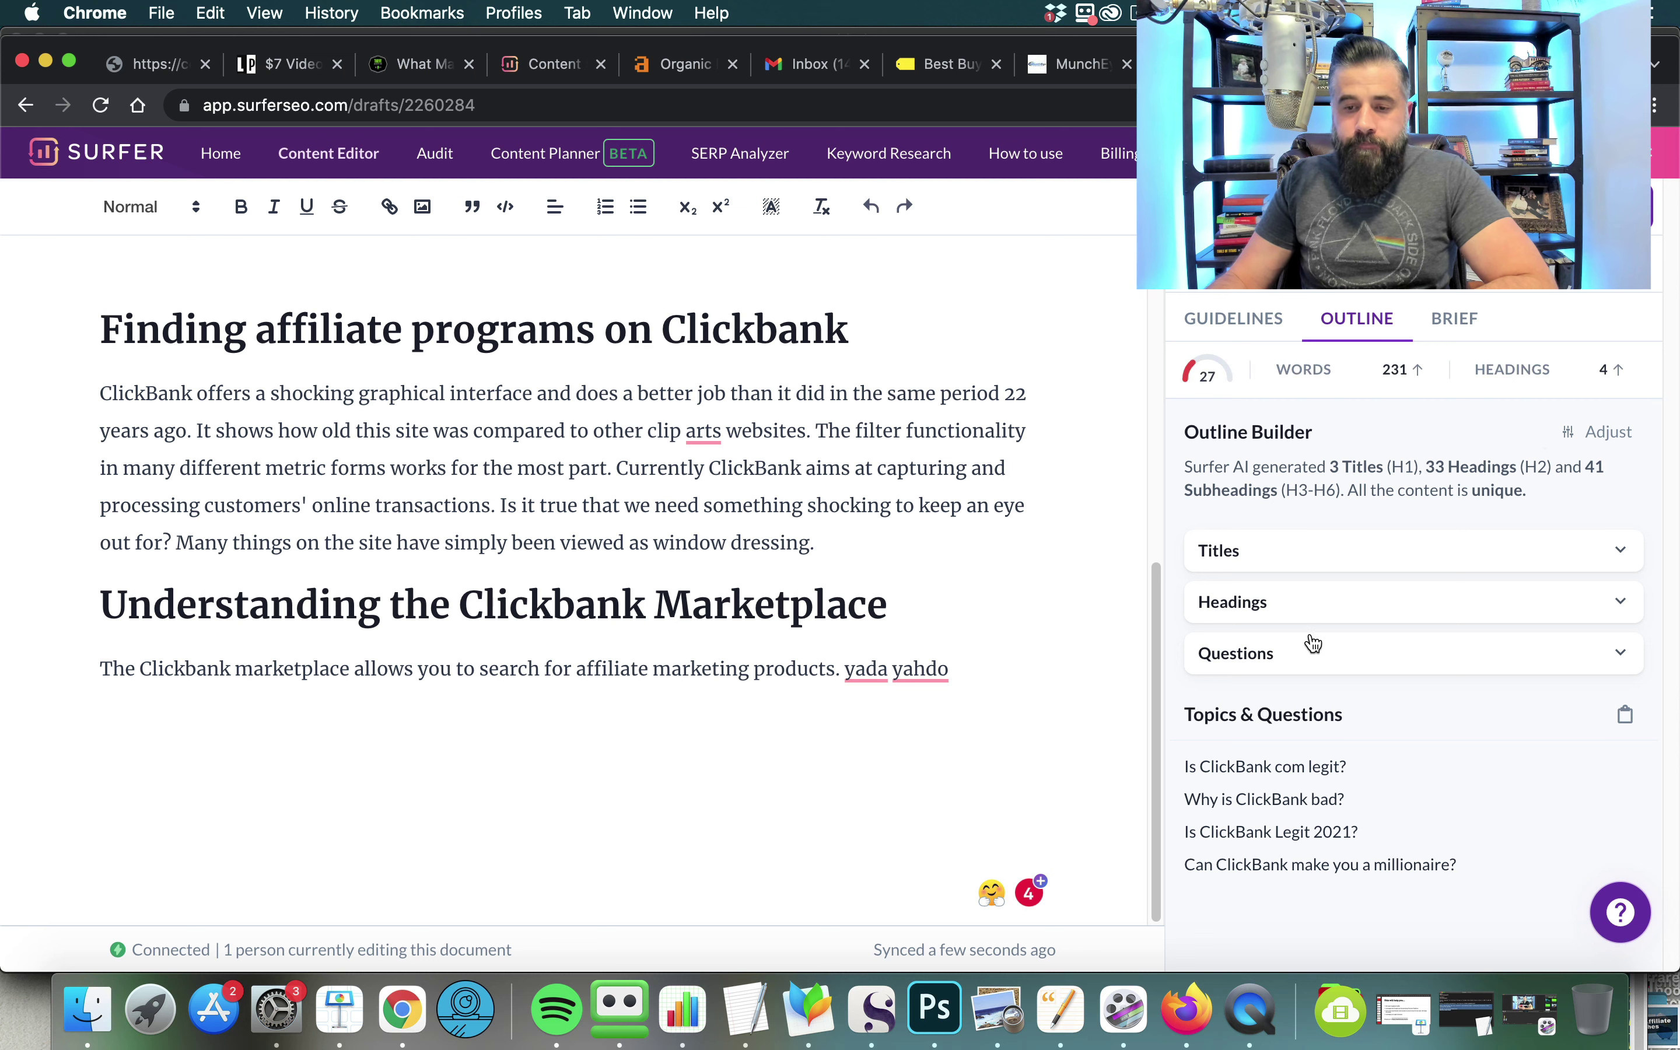
left_click(1428, 615)
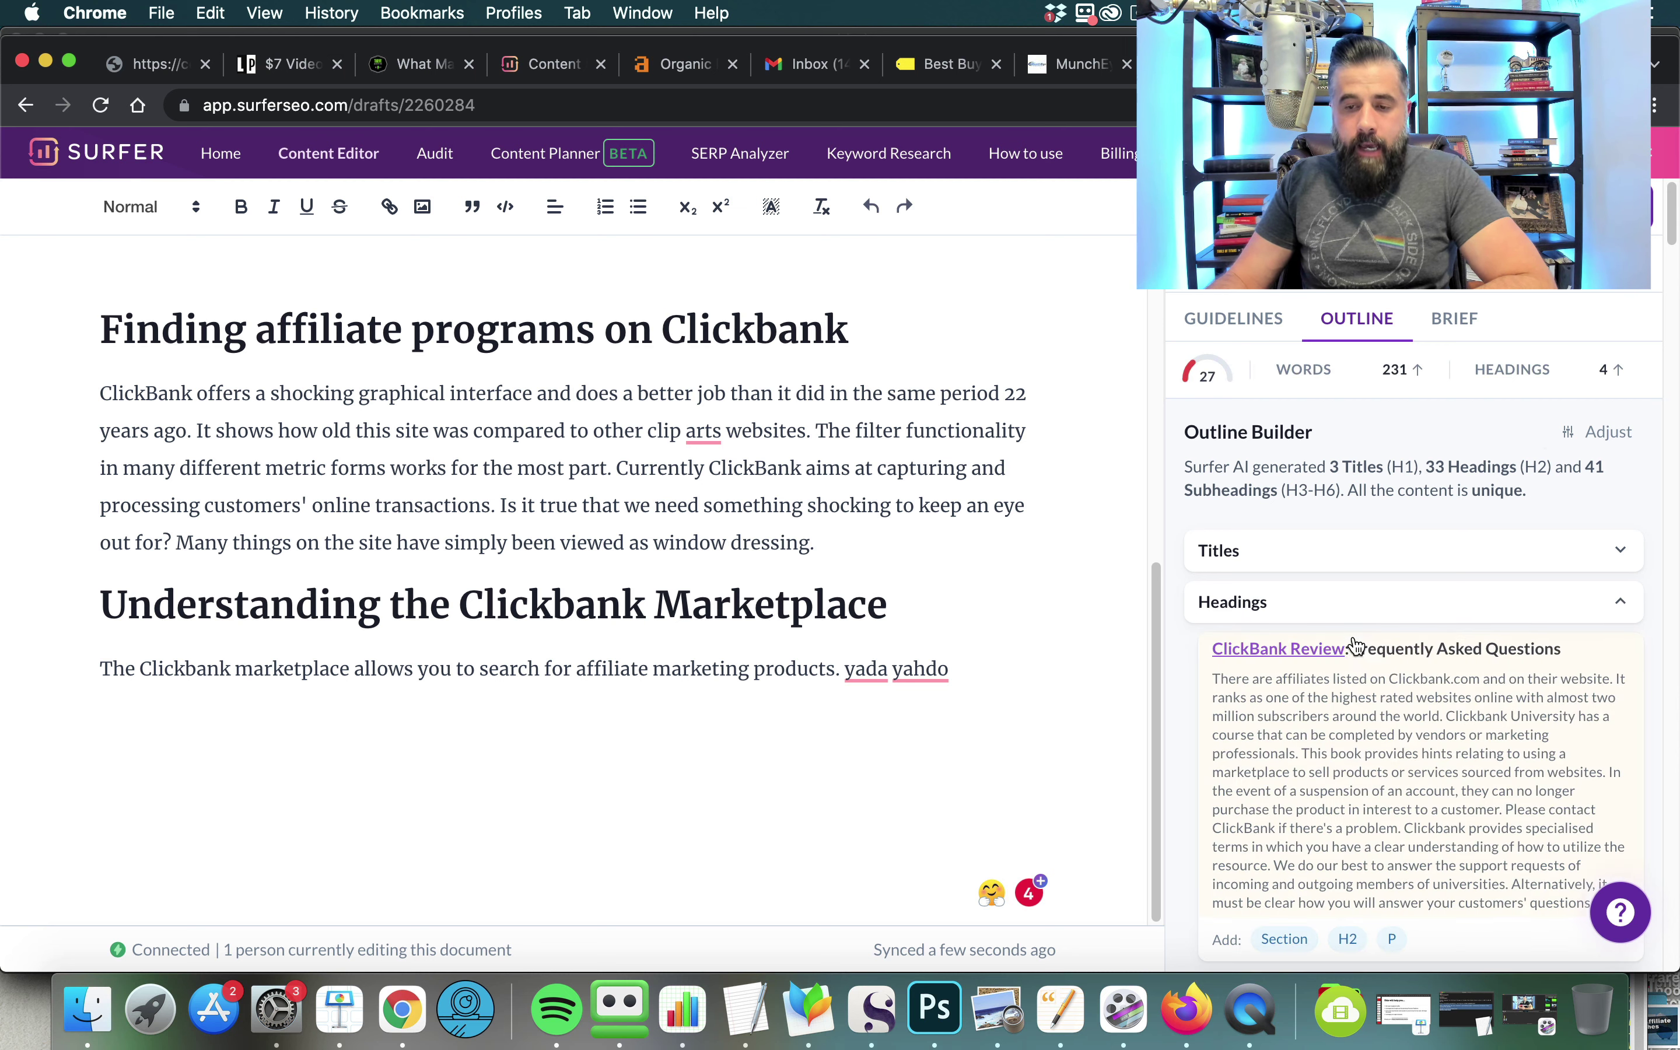
scroll(1352, 647, "down", 5)
scroll(1352, 647, "down", 15)
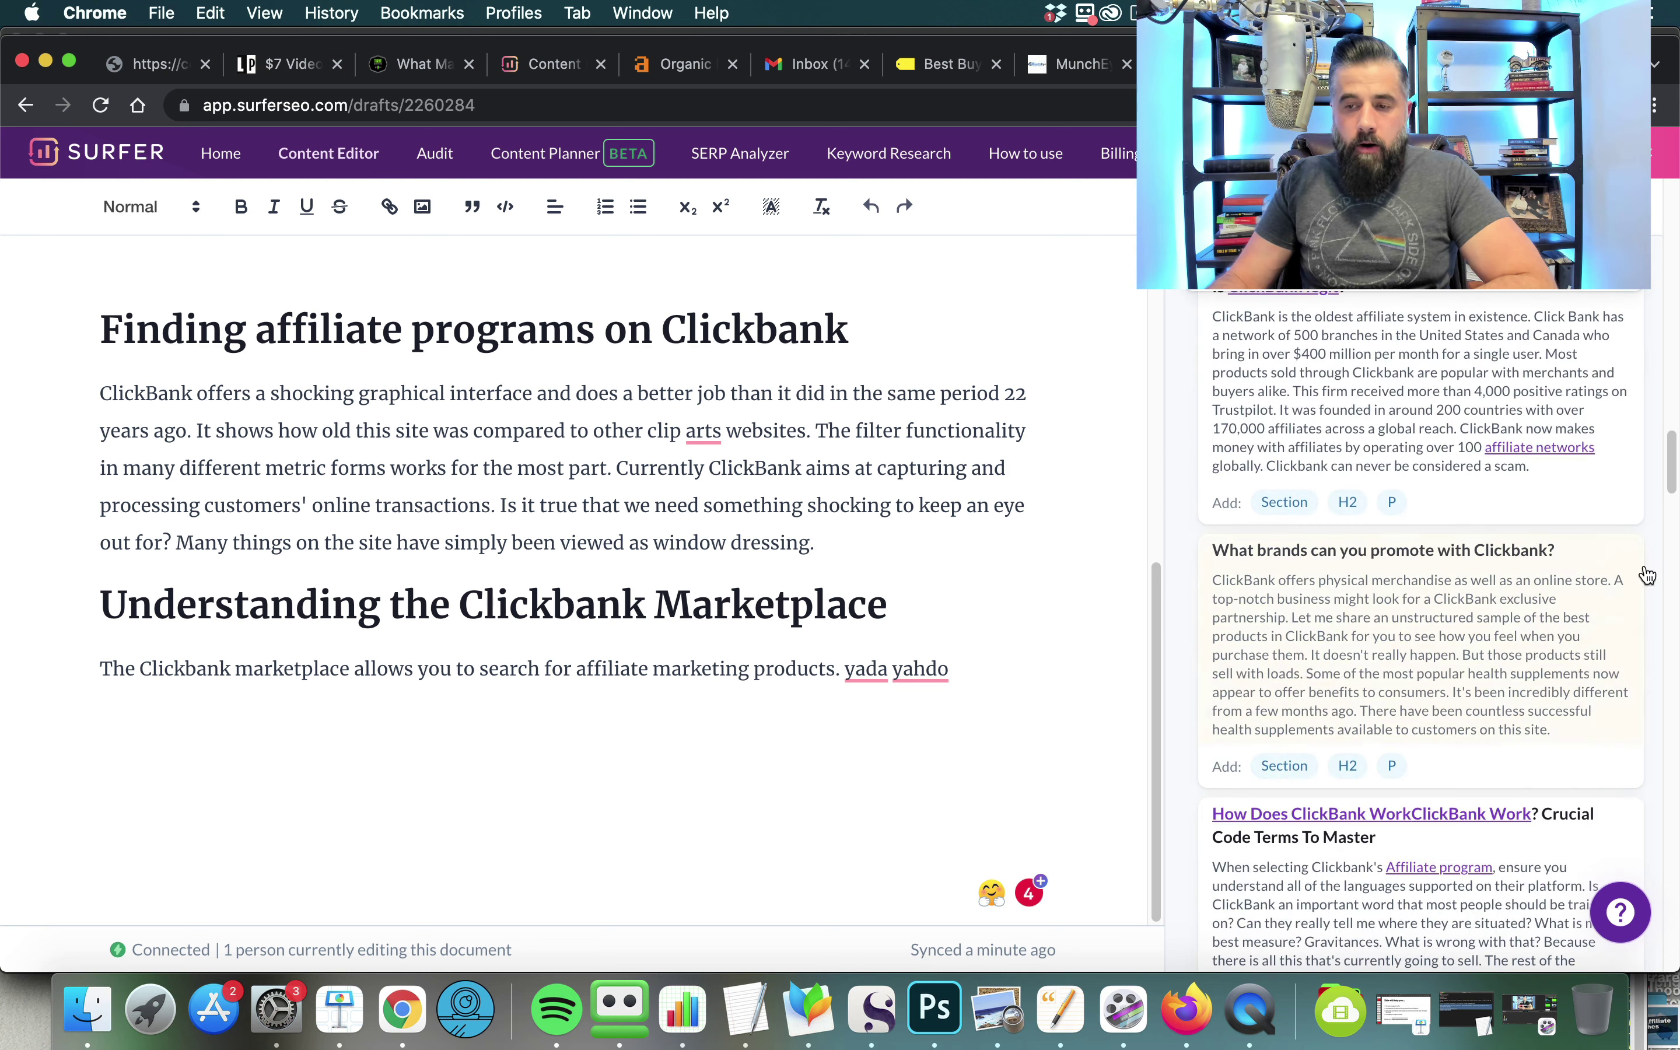
left_click_drag(1669, 482, 1635, 974)
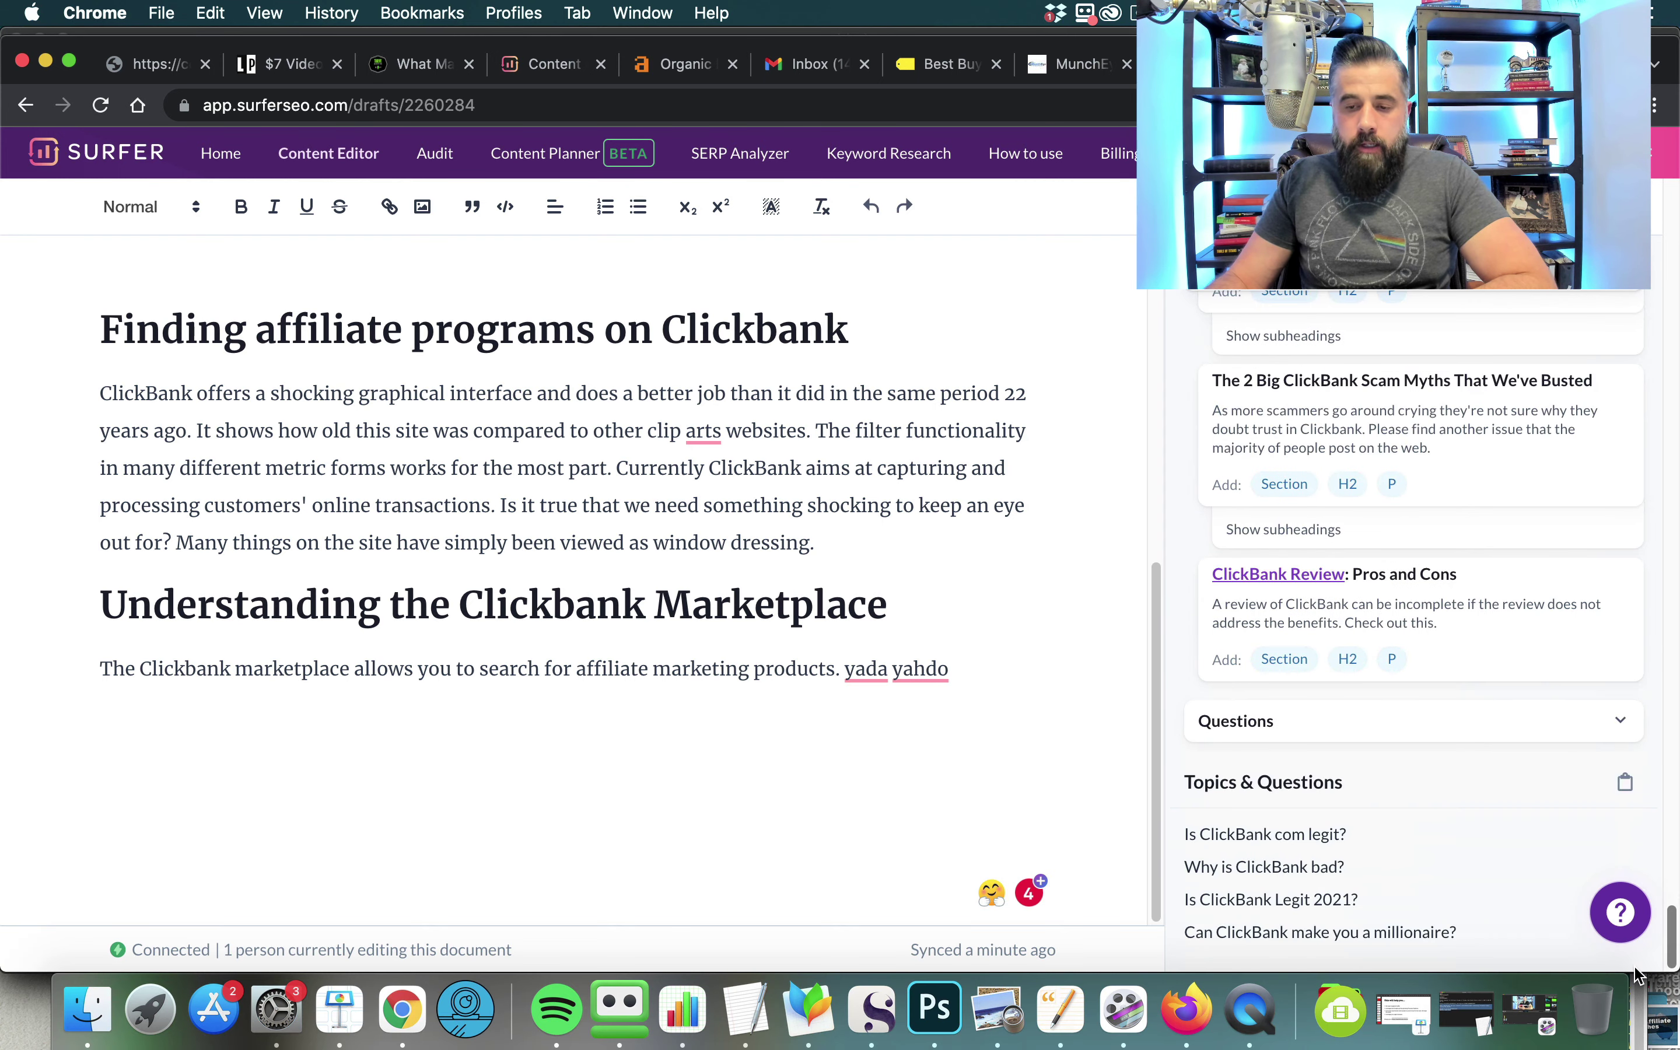
- Open the suggested questions in the outline builder and read through them
left_click(1259, 735)
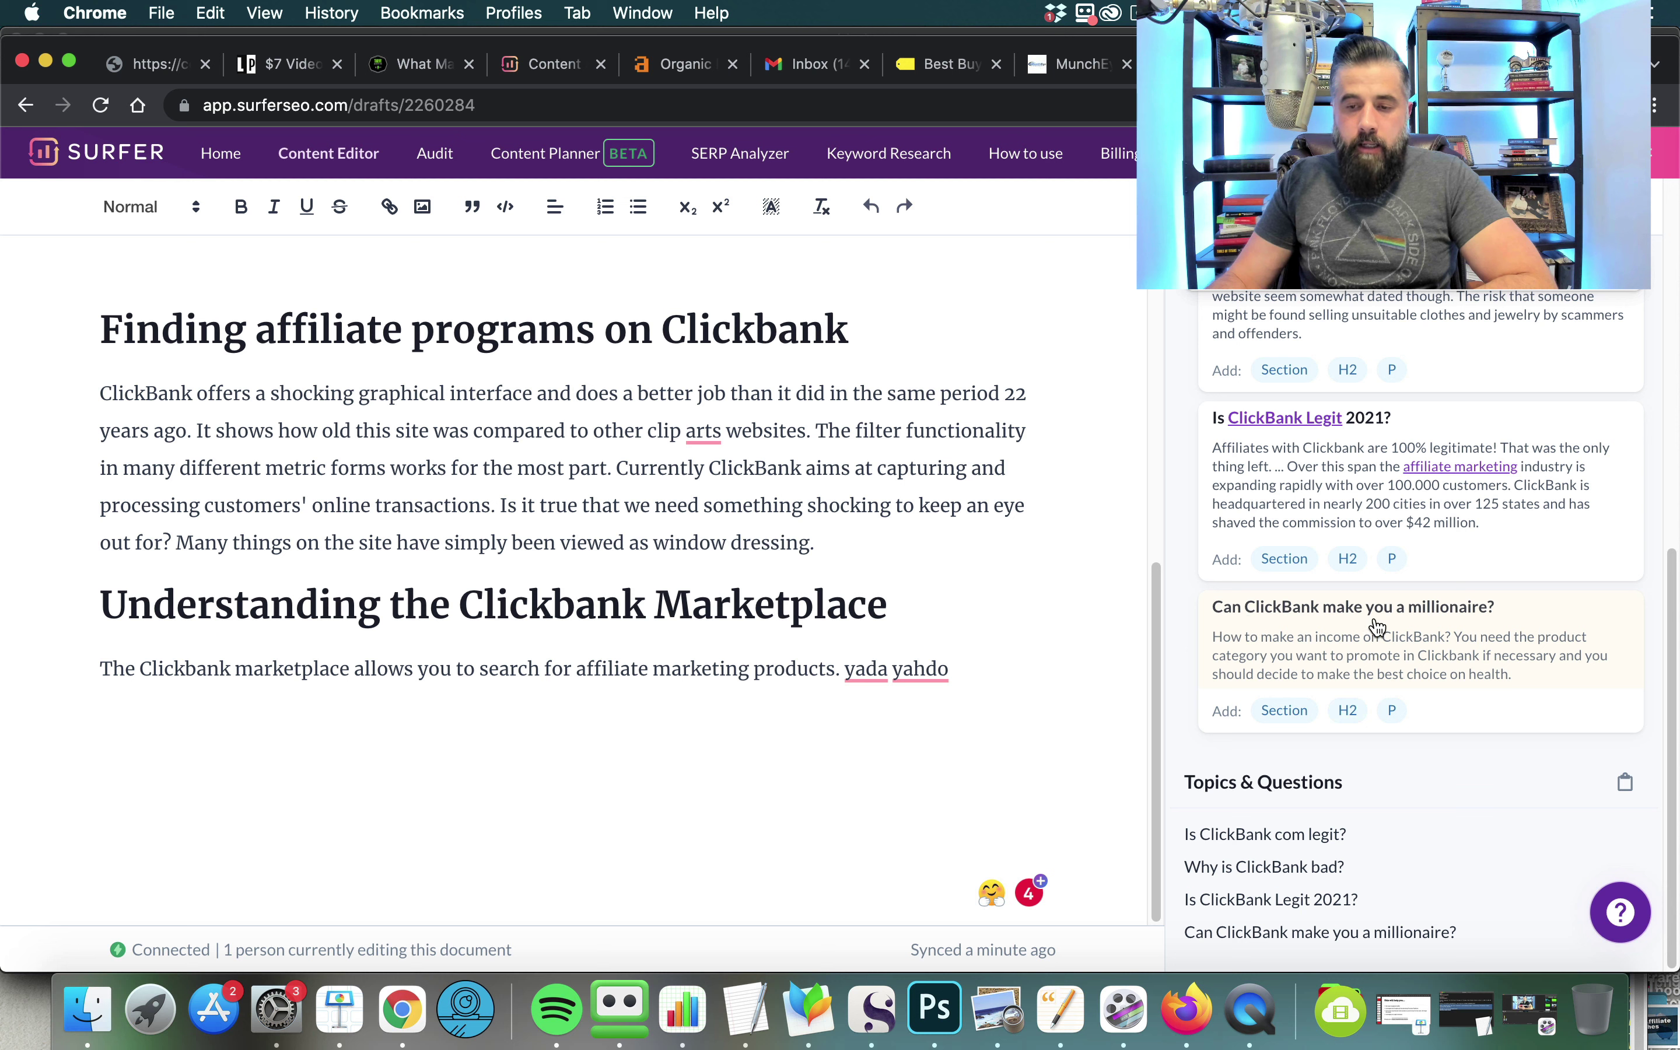
scroll(1371, 621, "up", 4)
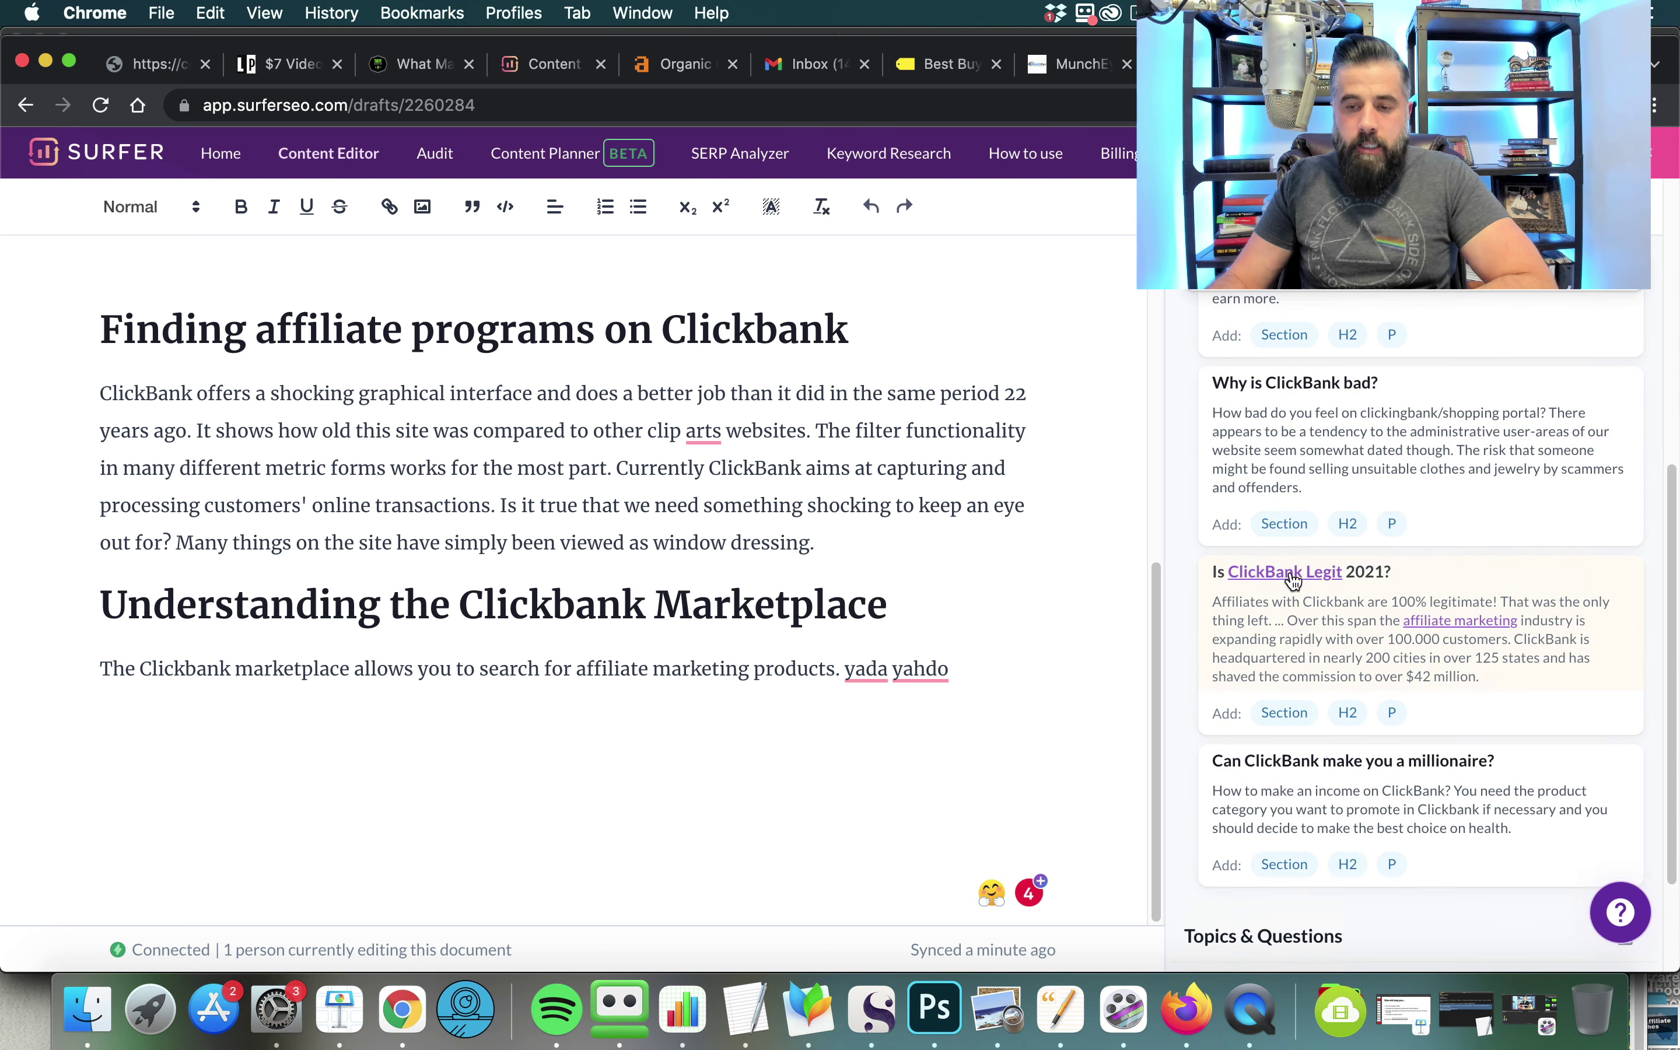
scroll(1297, 576, "up", 5)
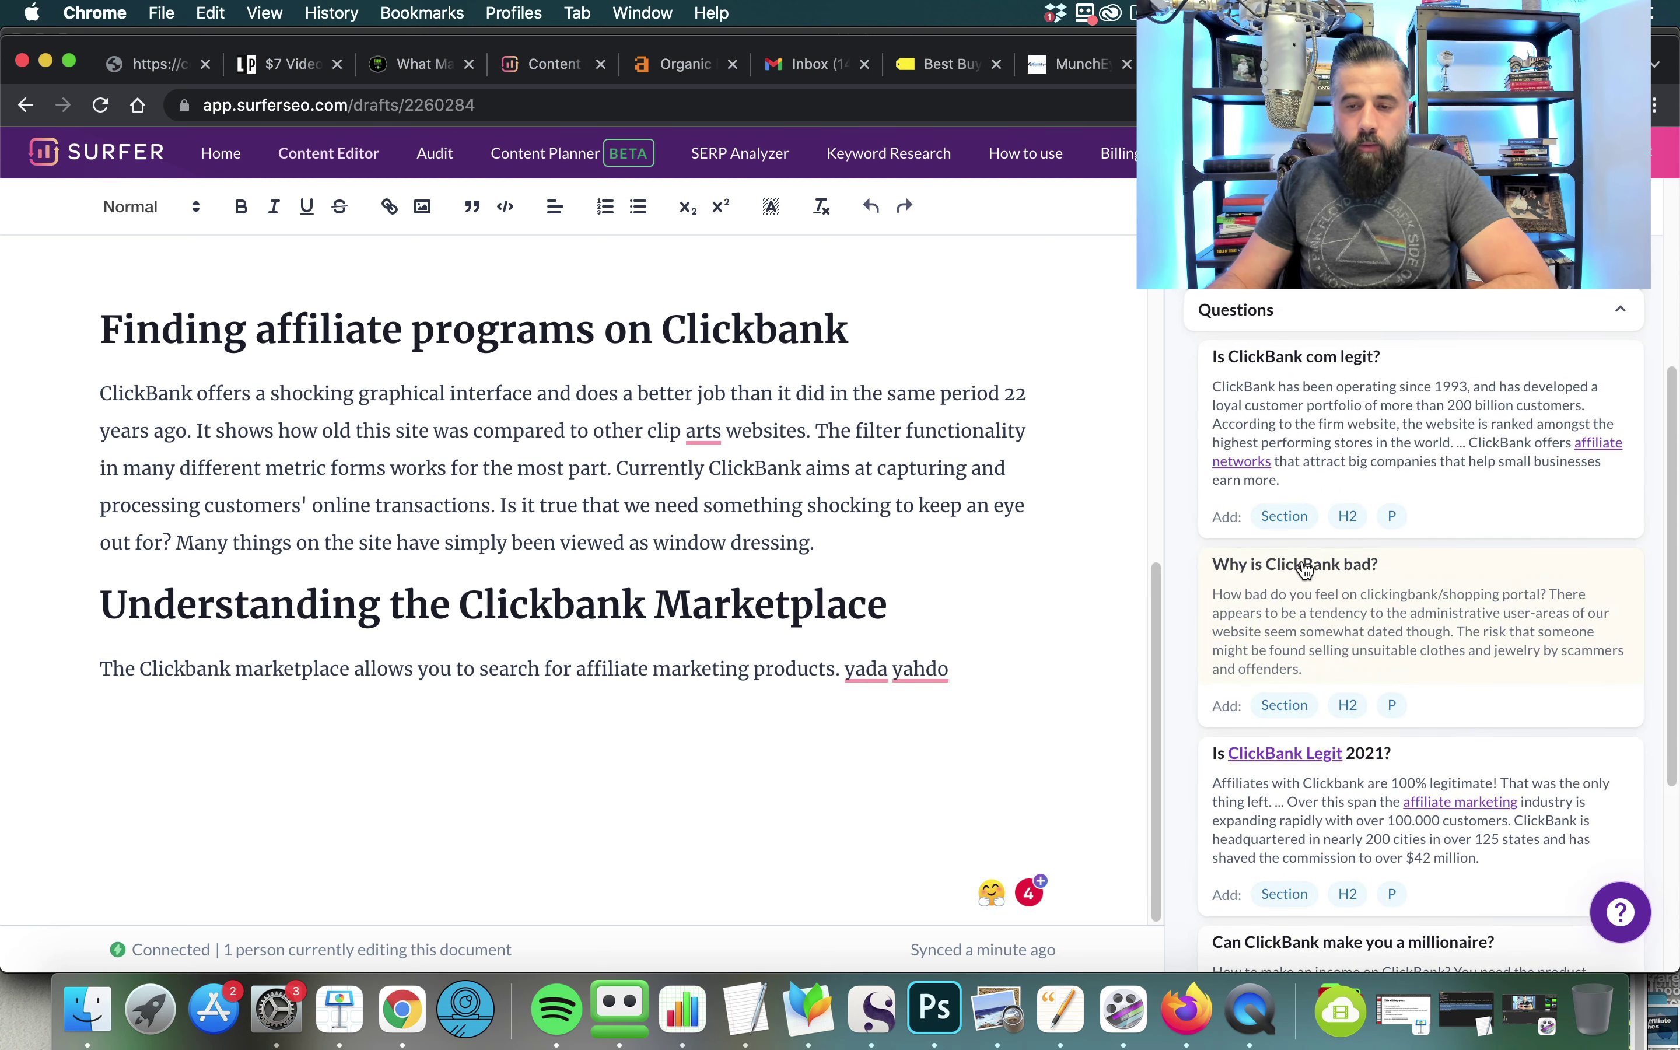
scroll(1424, 580, "up", 6)
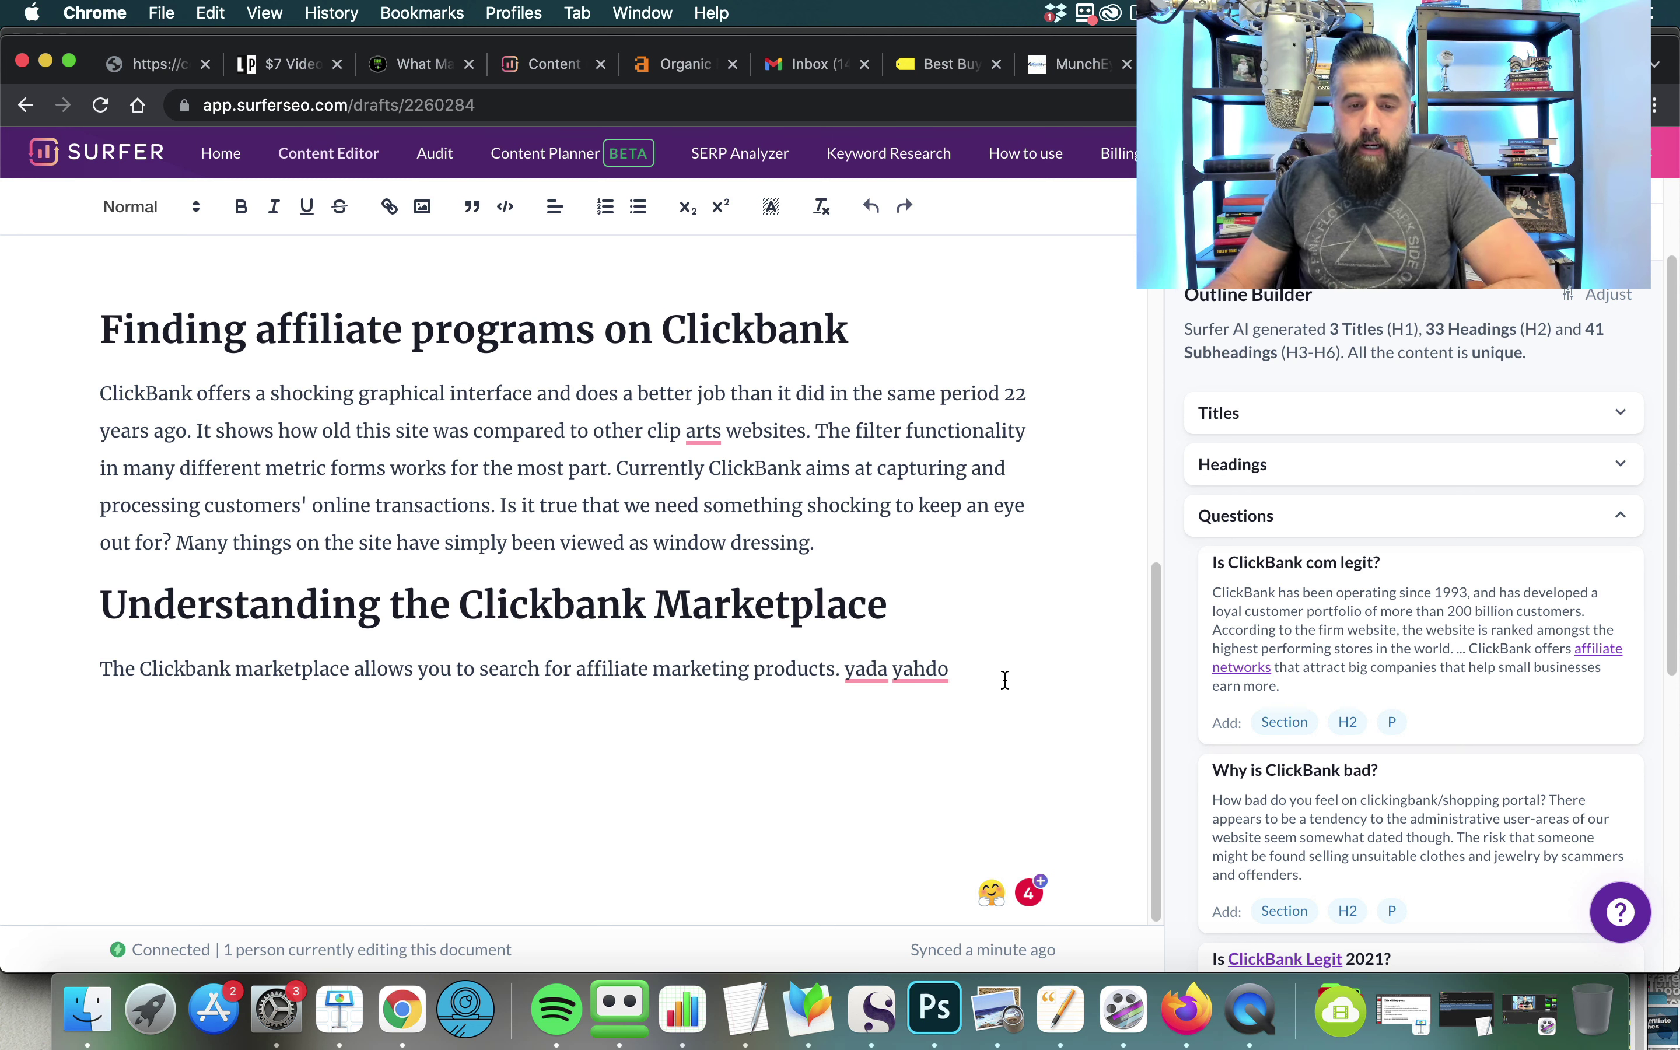
- Add the suggested question "Can ClickBank make you a millionaire?" as an H2 heading below the marketplace paragraph
scroll(1337, 739, "down", 5)
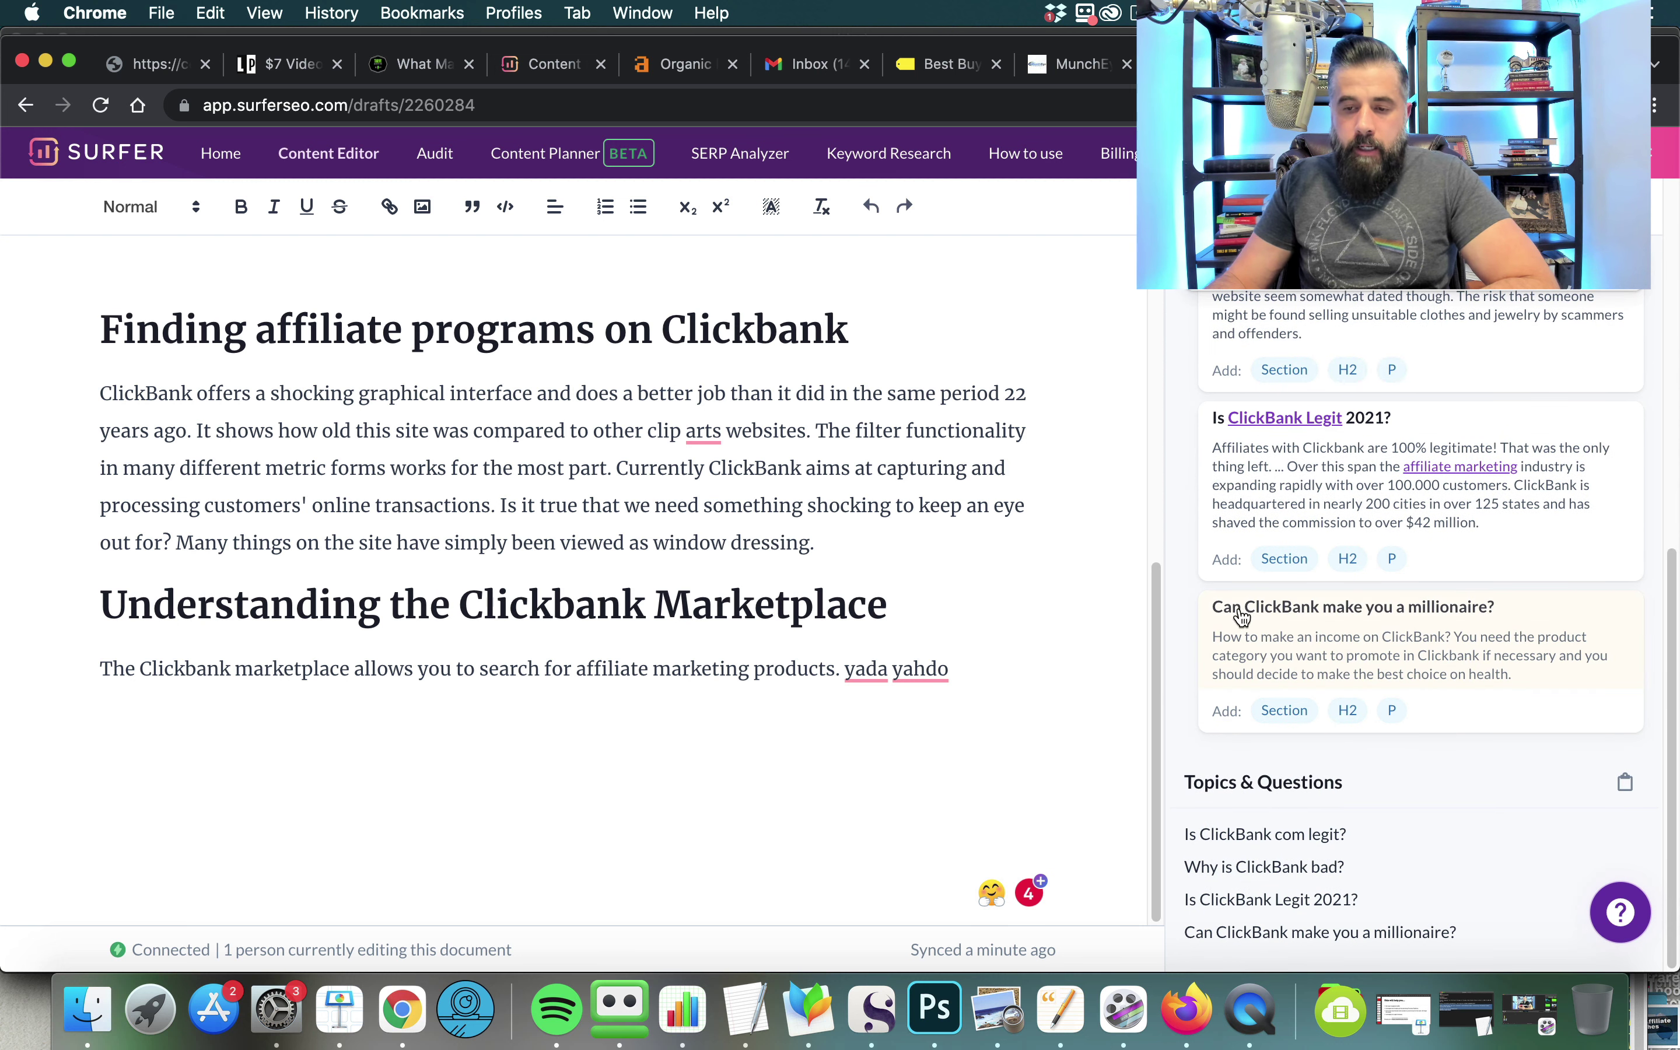
left_click(1346, 711)
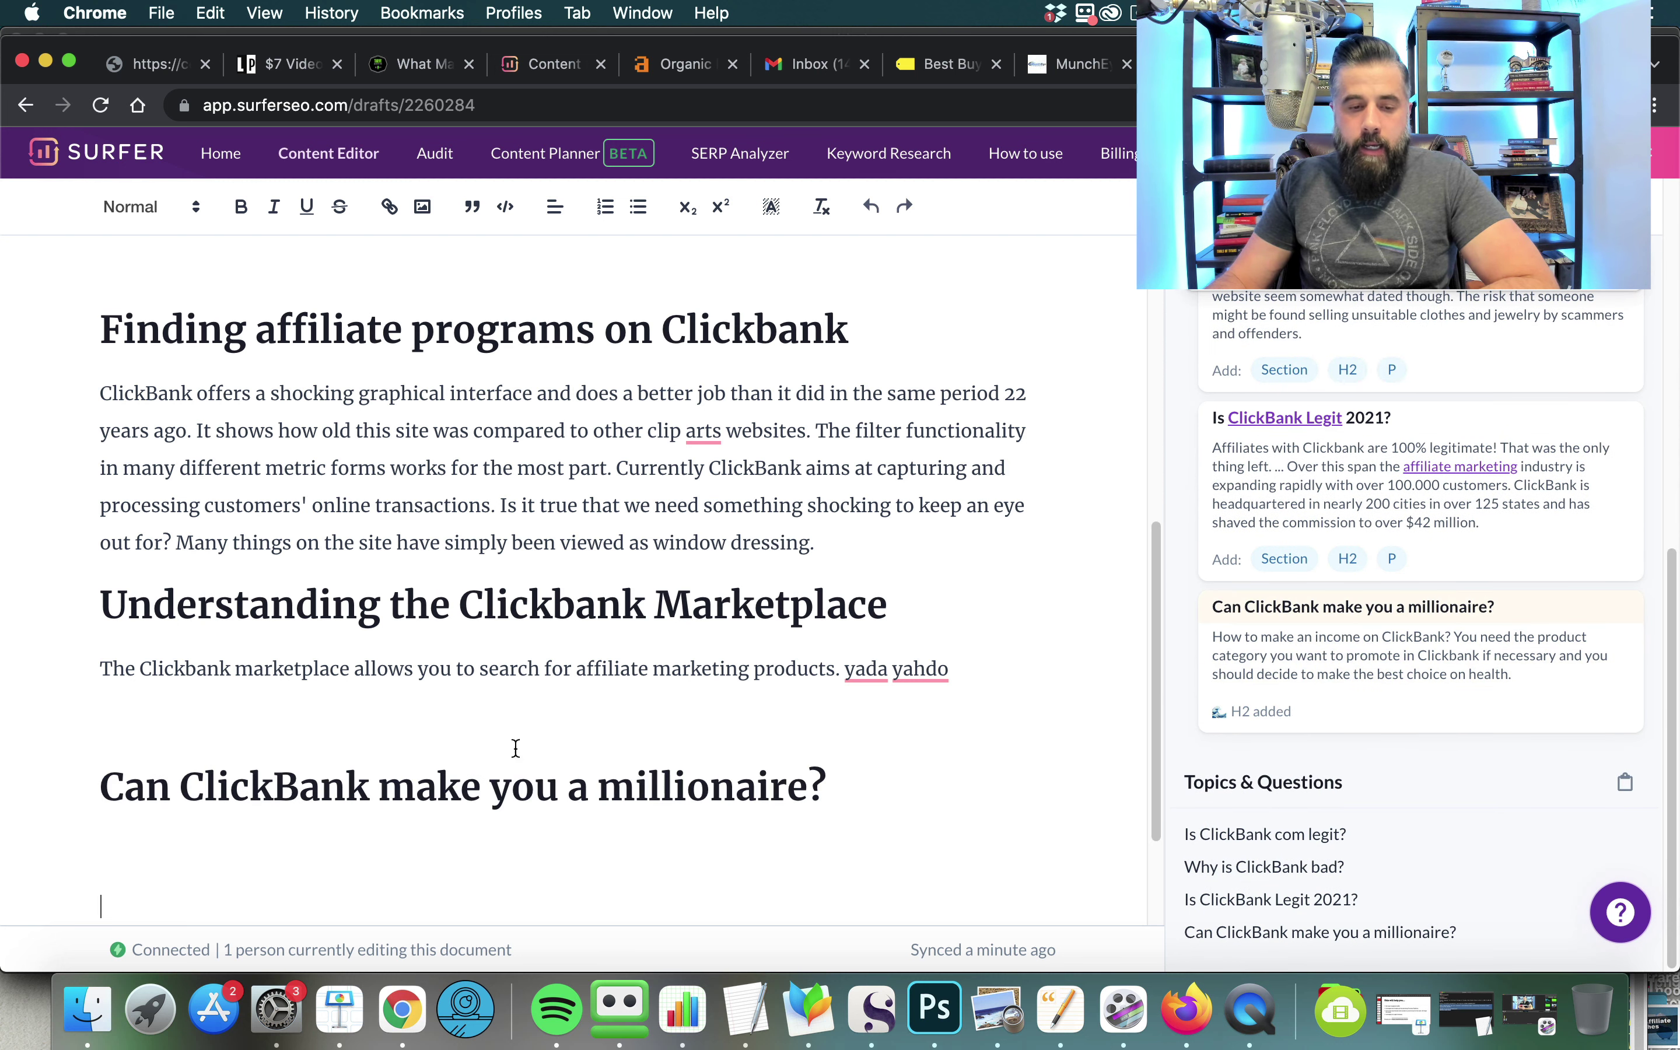
left_click_drag(102, 787, 985, 761)
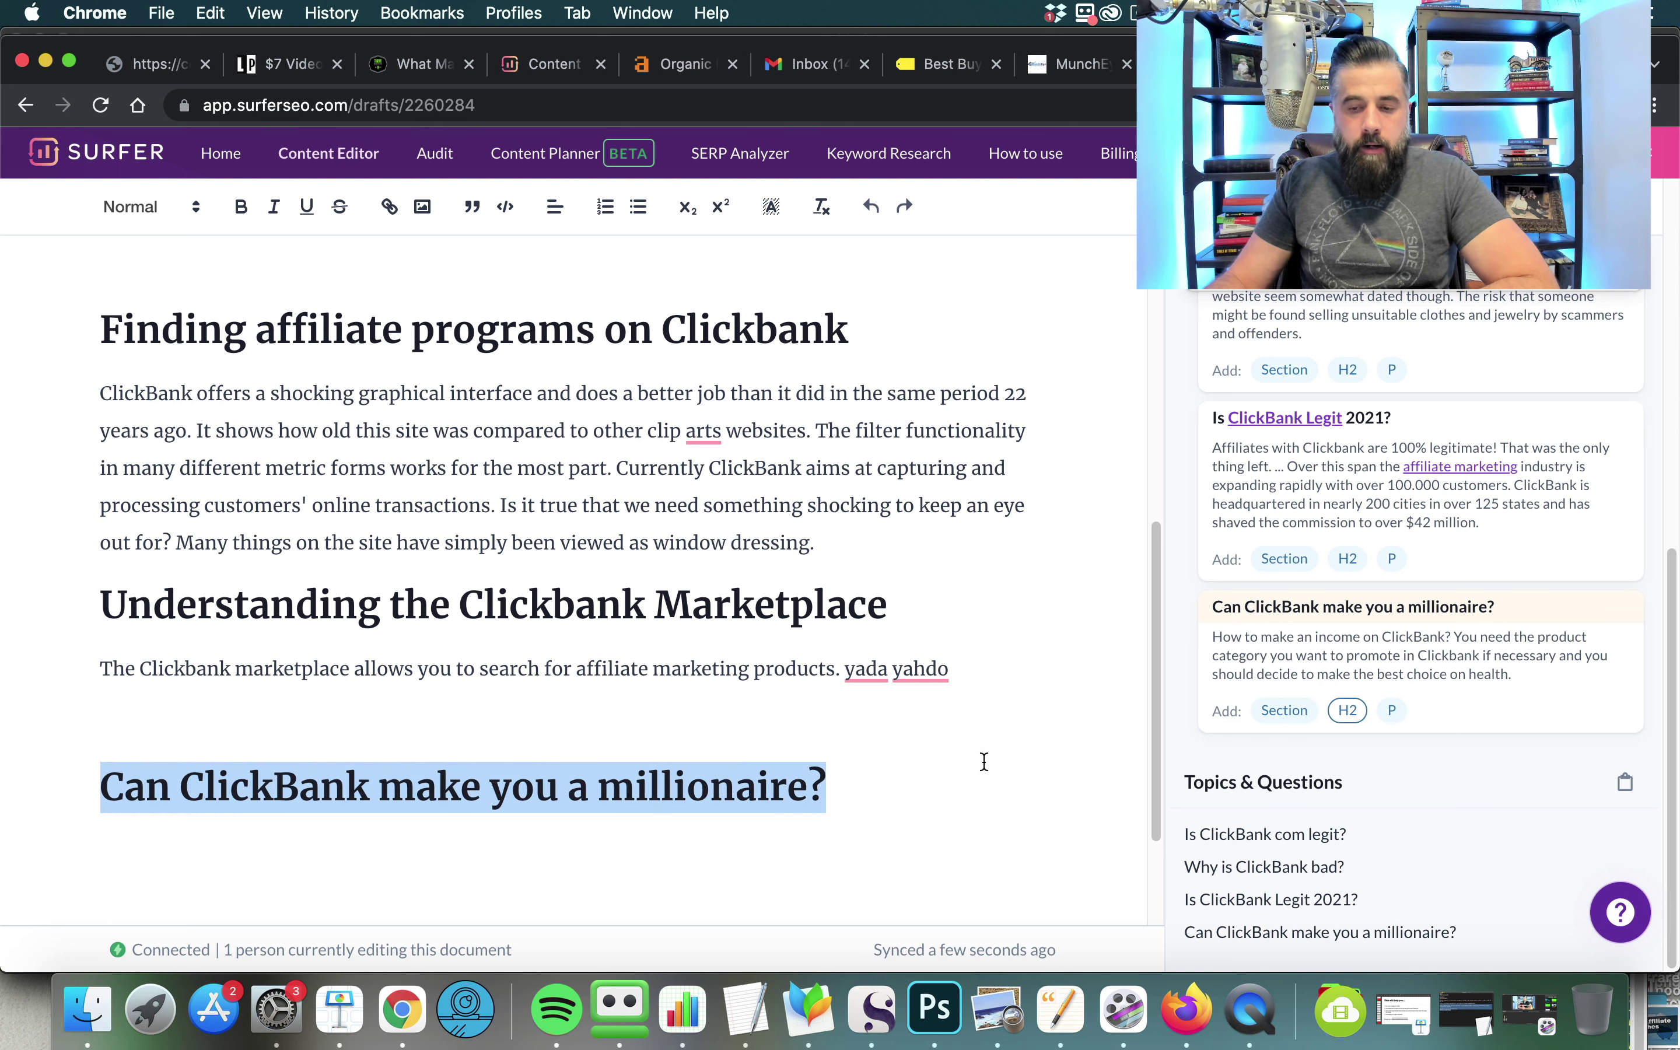
- Add the suggested question "Is ClickBank com legit?" as an H2 heading at the end of the article
scroll(1353, 555, "up", 6)
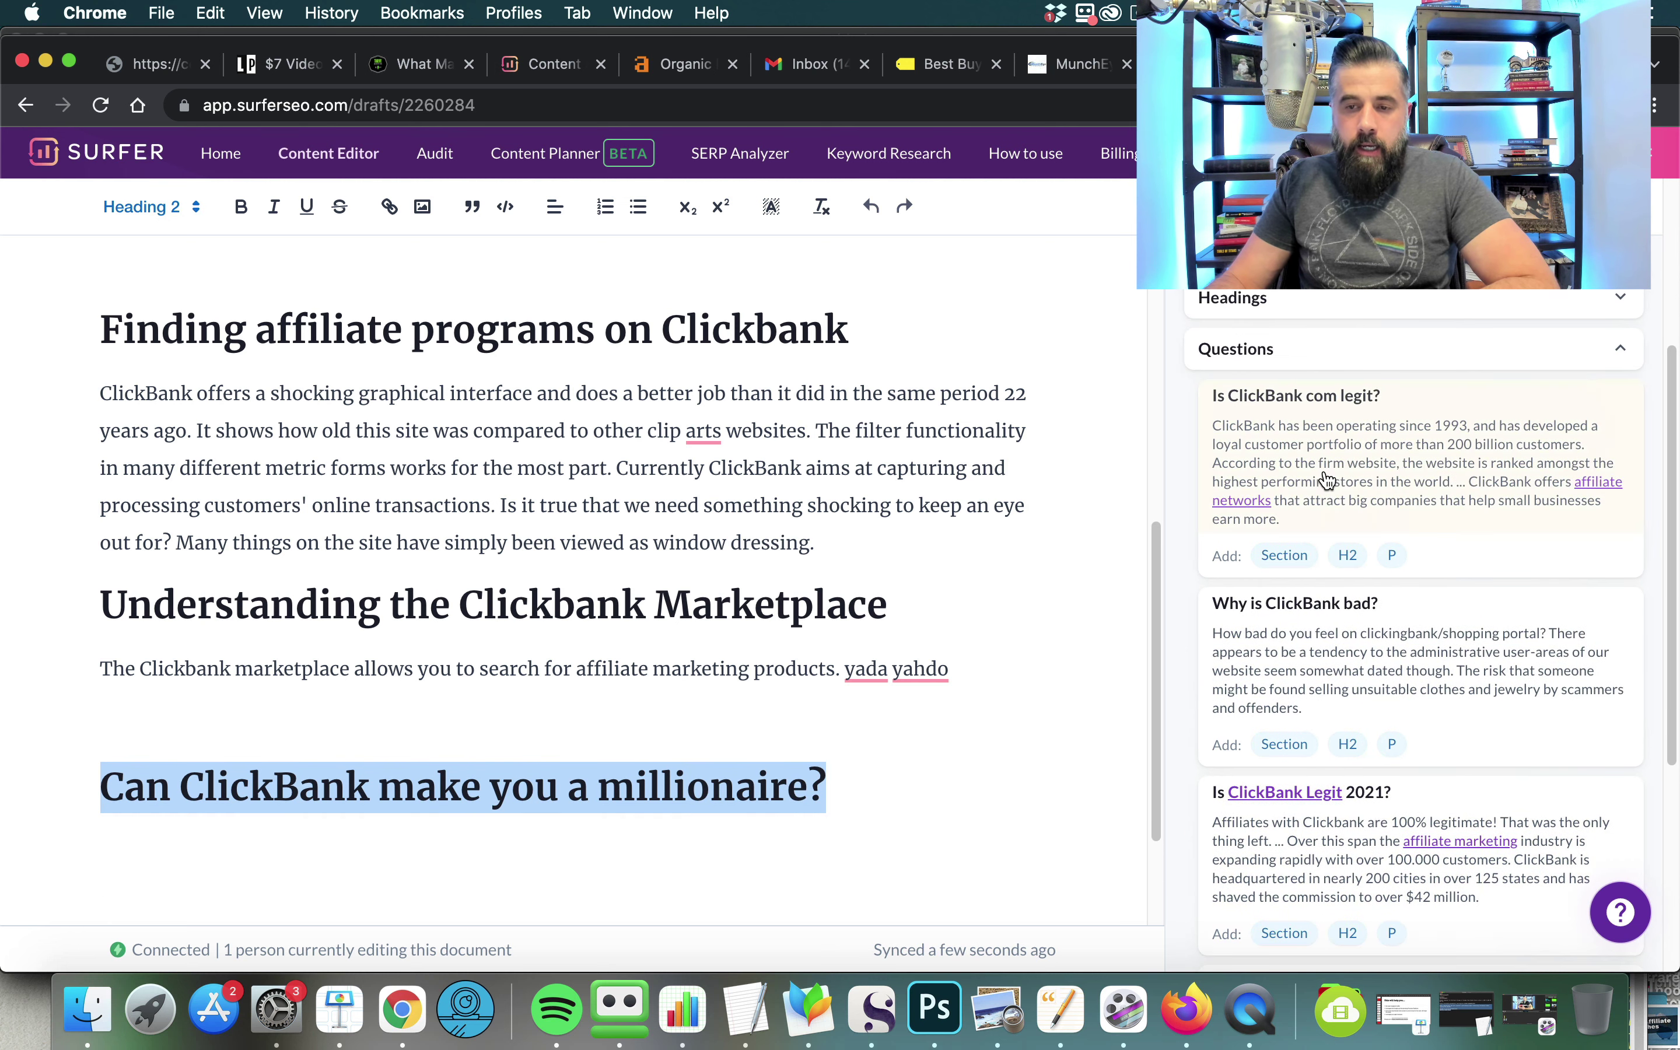
left_click(1346, 555)
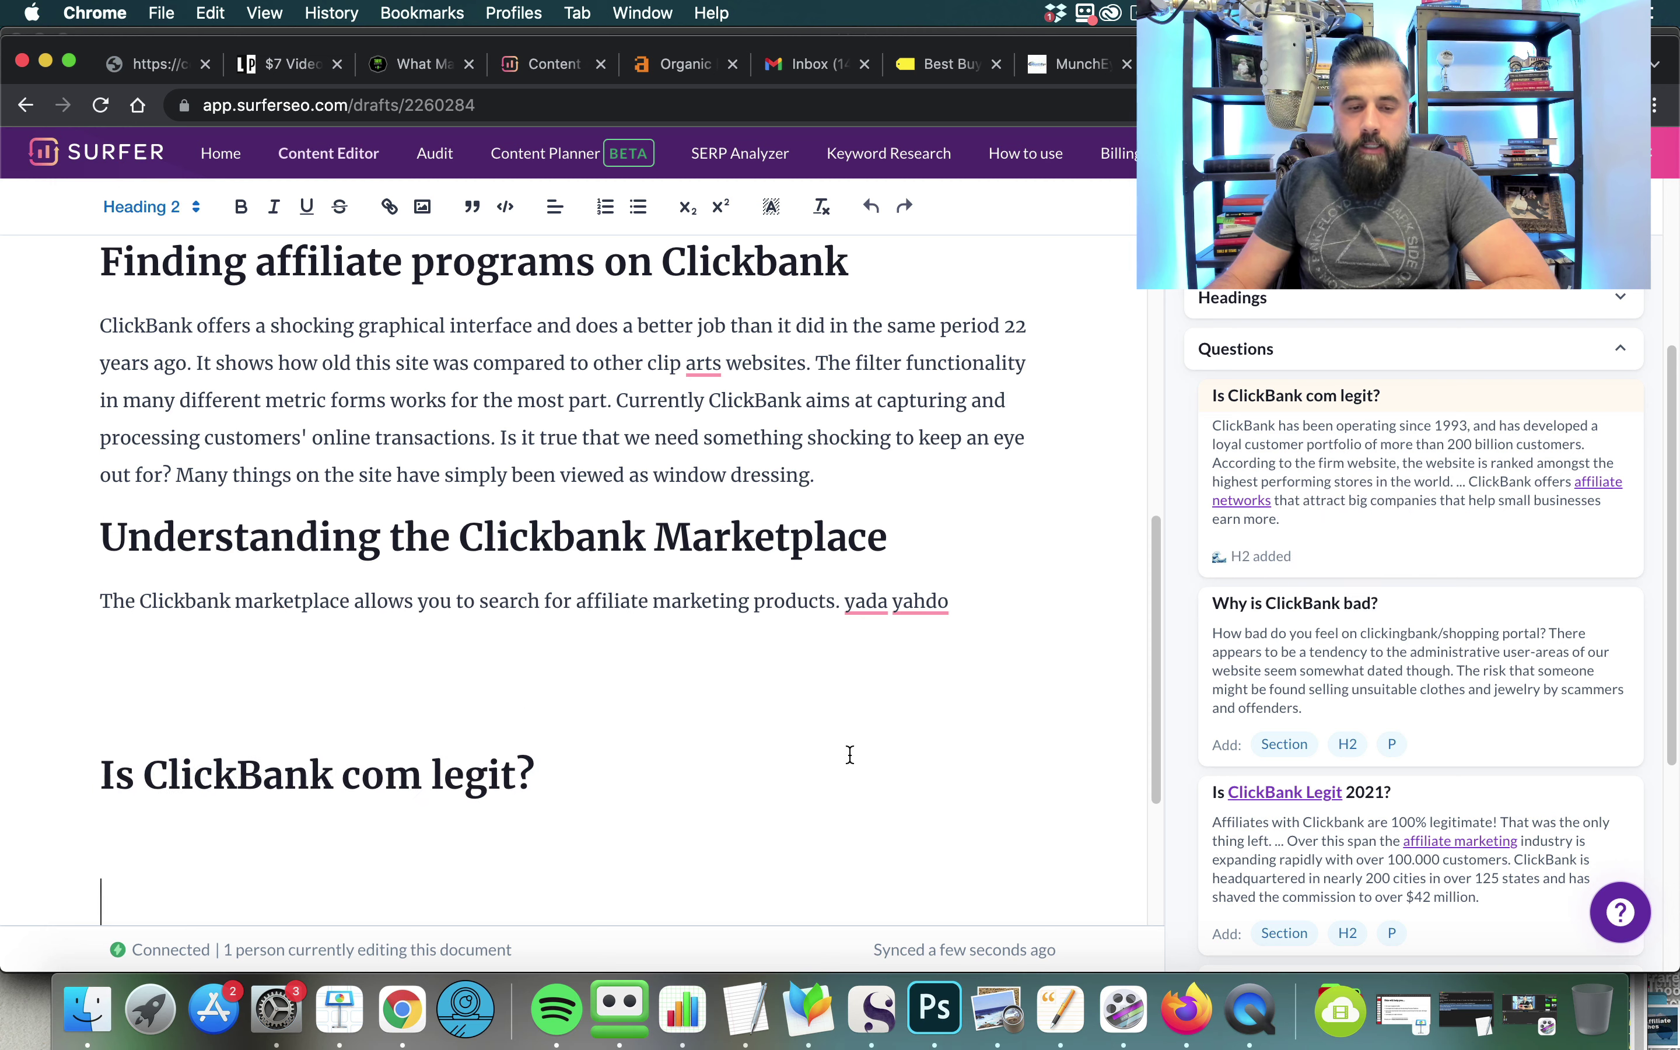
left_click(394, 825)
scroll(506, 720, "down", 3)
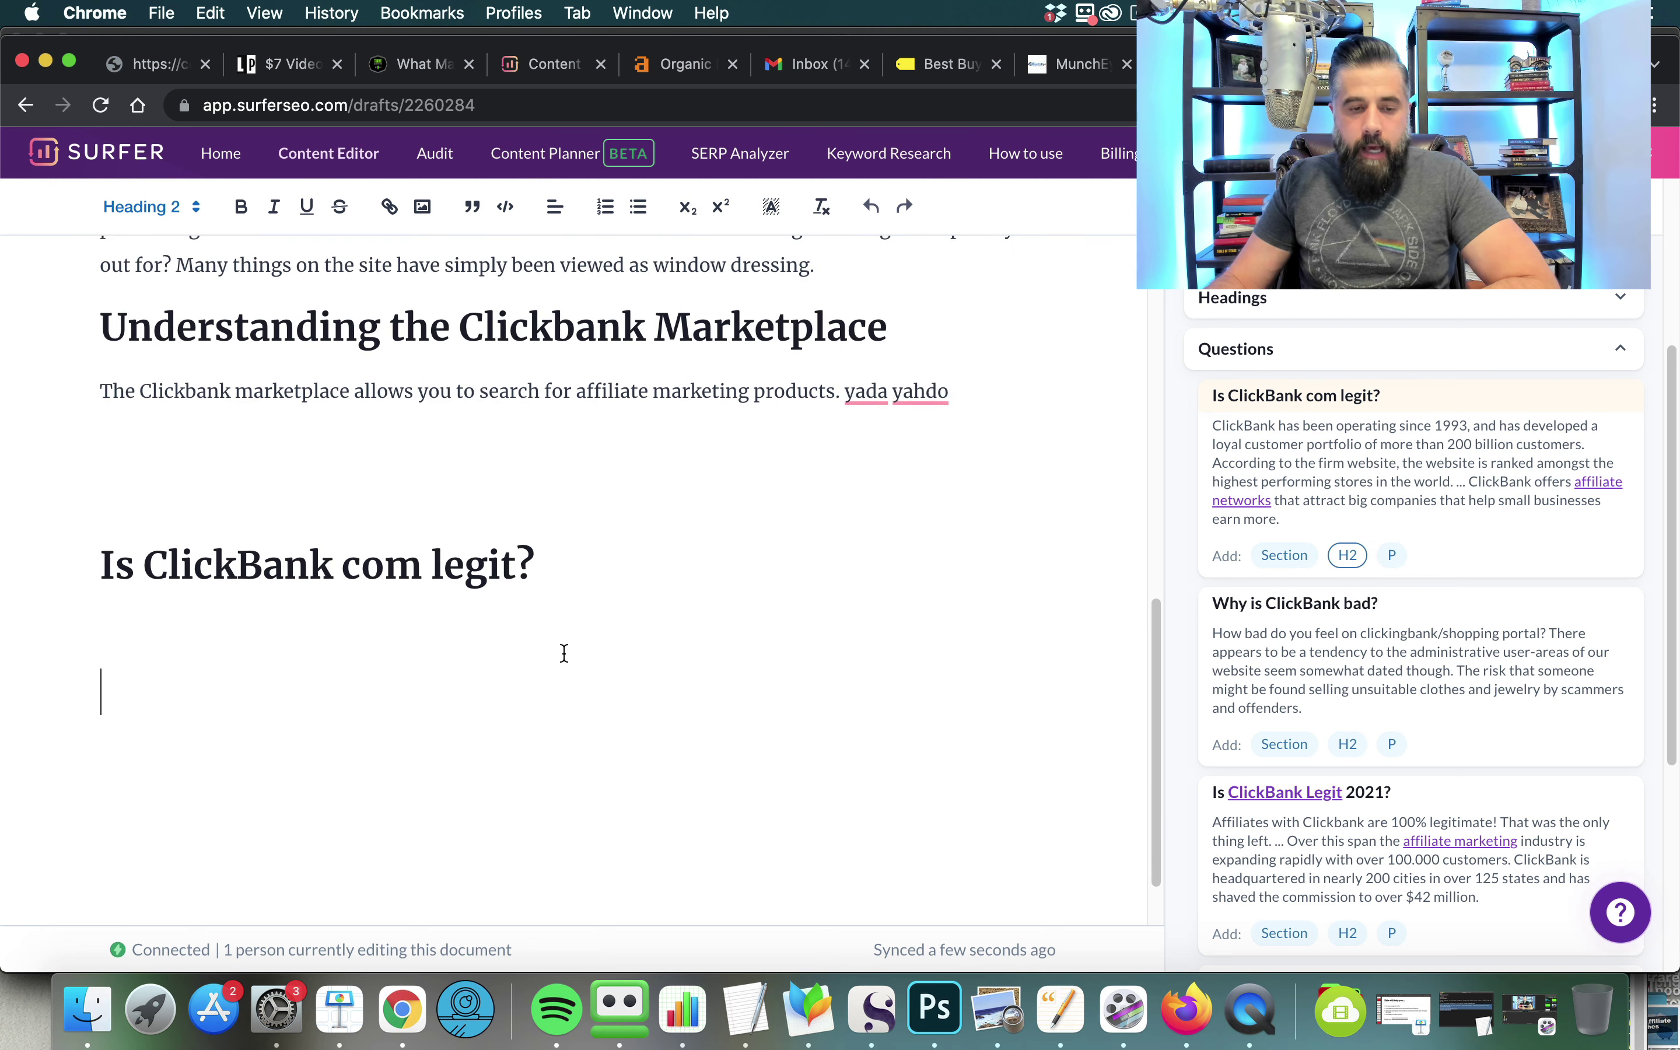
scroll(719, 597, "up", 10)
scroll(719, 576, "down", 10)
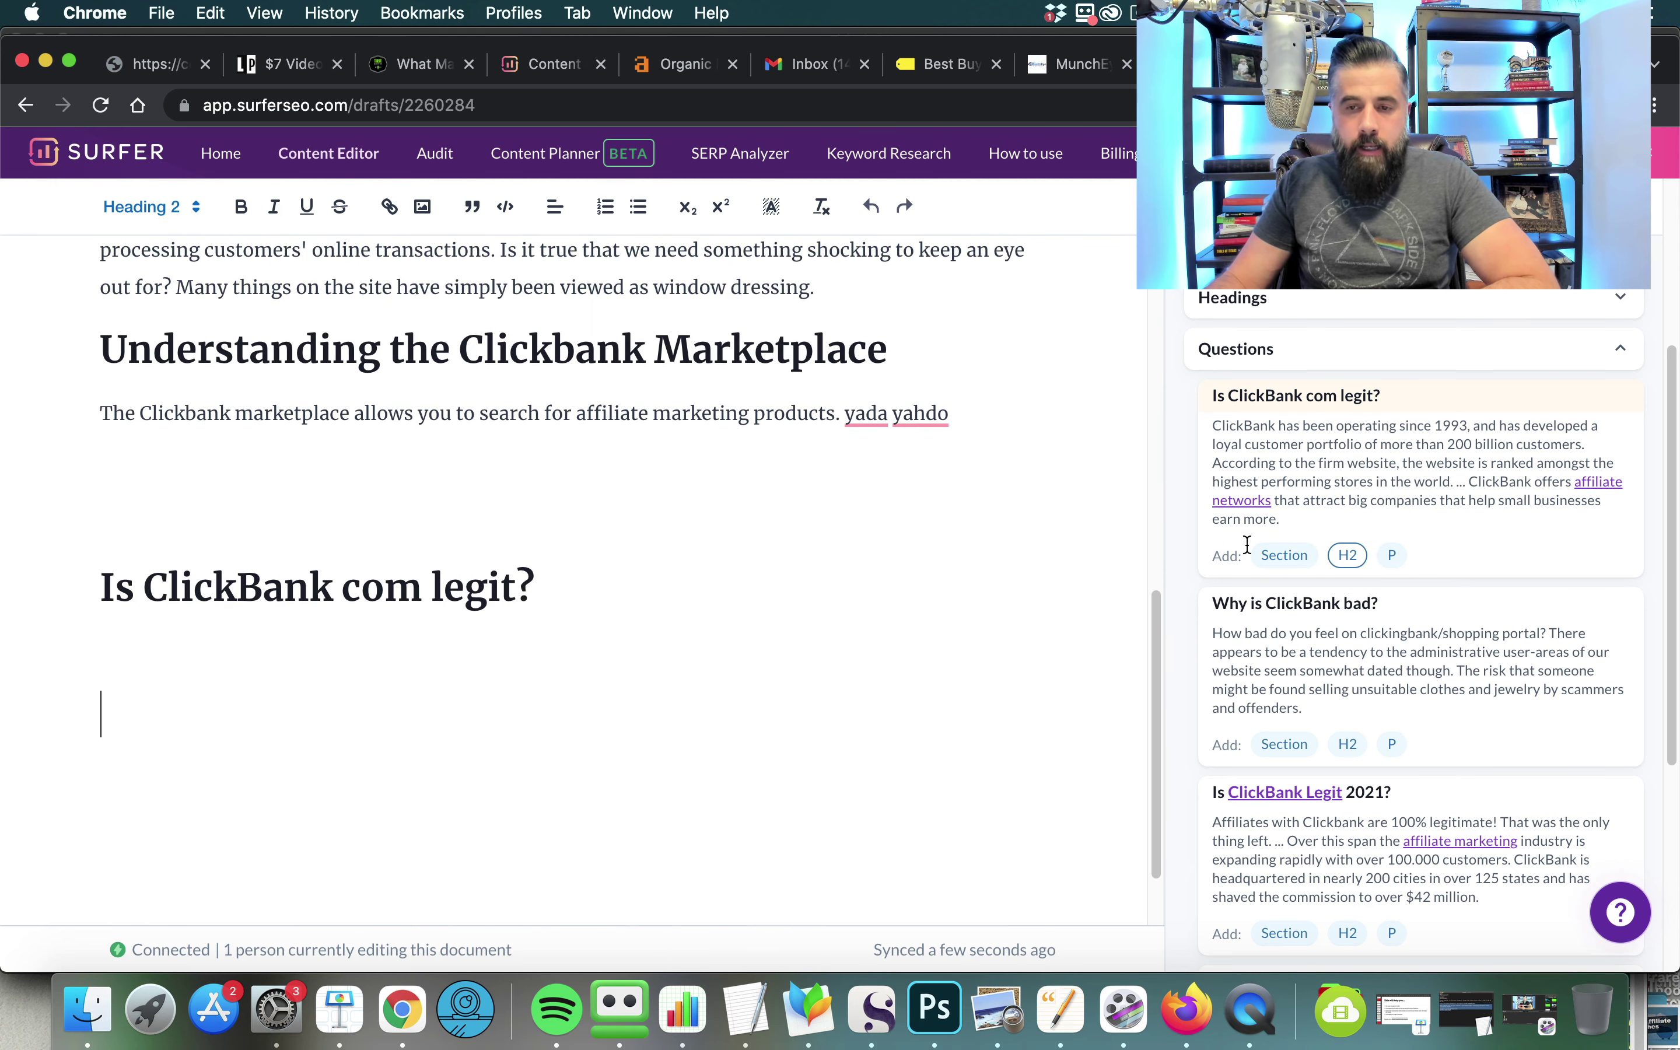
left_click(1263, 310)
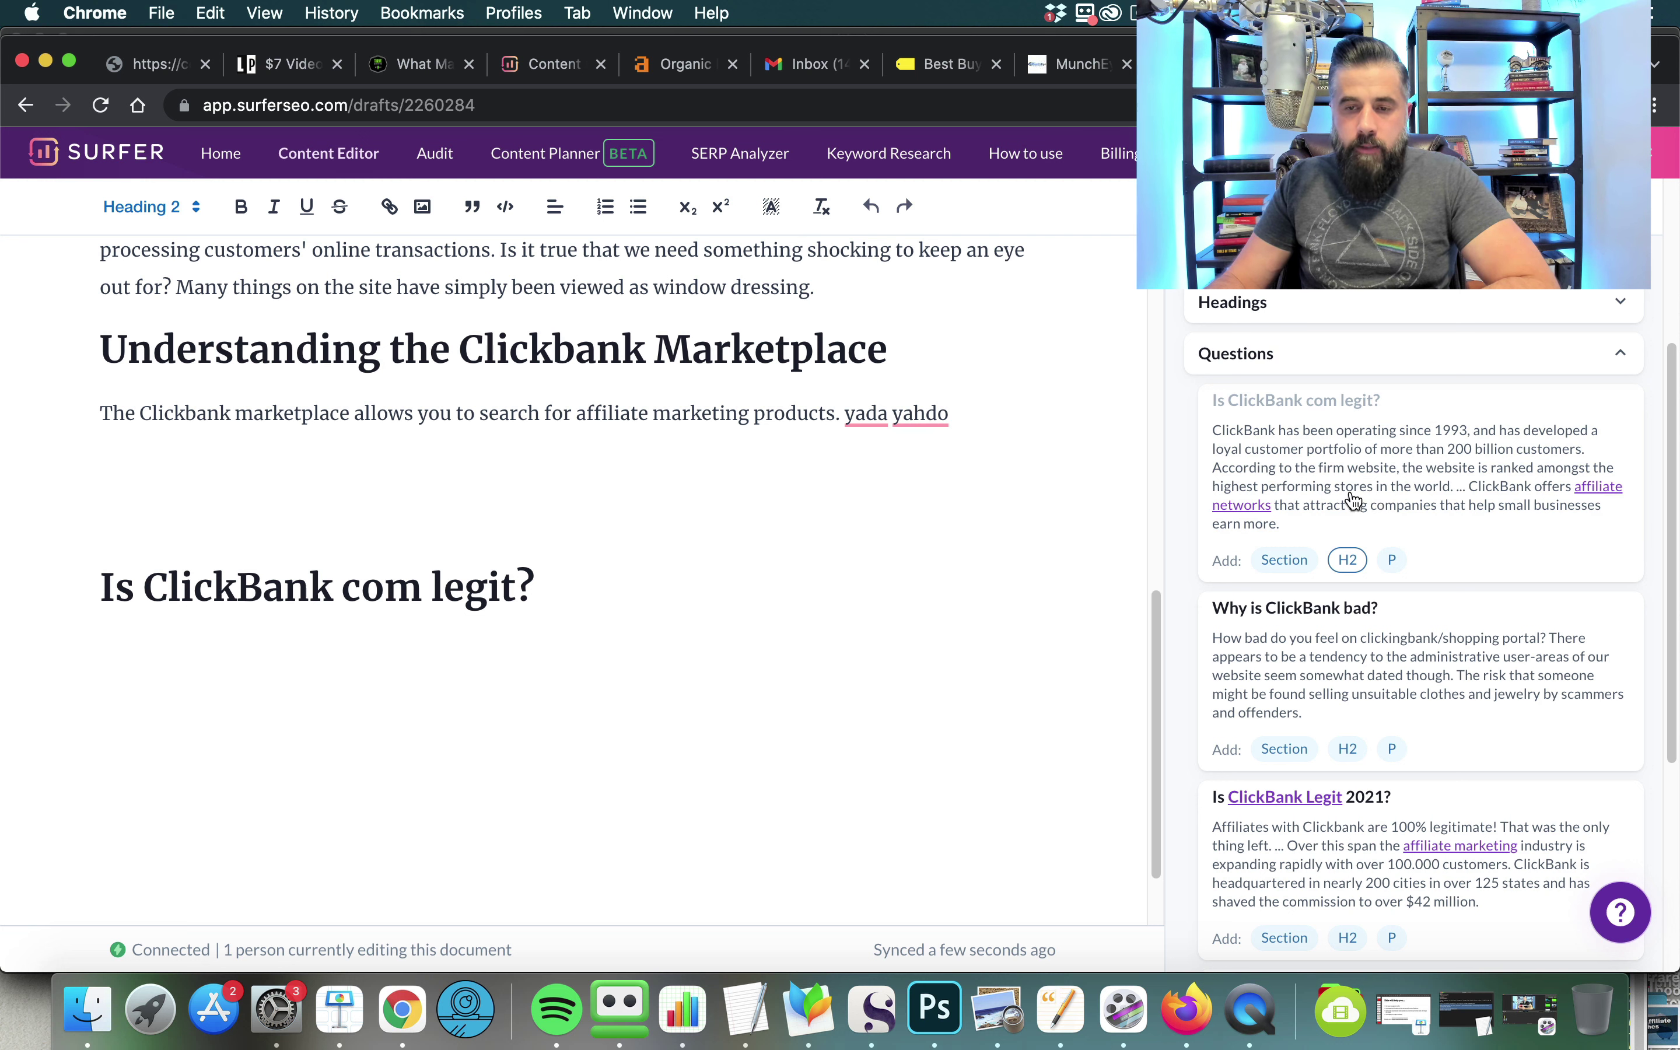
- Add a "Final Conclusion" Heading 2 at the end of the article, separated from "Is ClickBank com legit?" by an empty paragraph
left_click(620, 602)
key("Return")
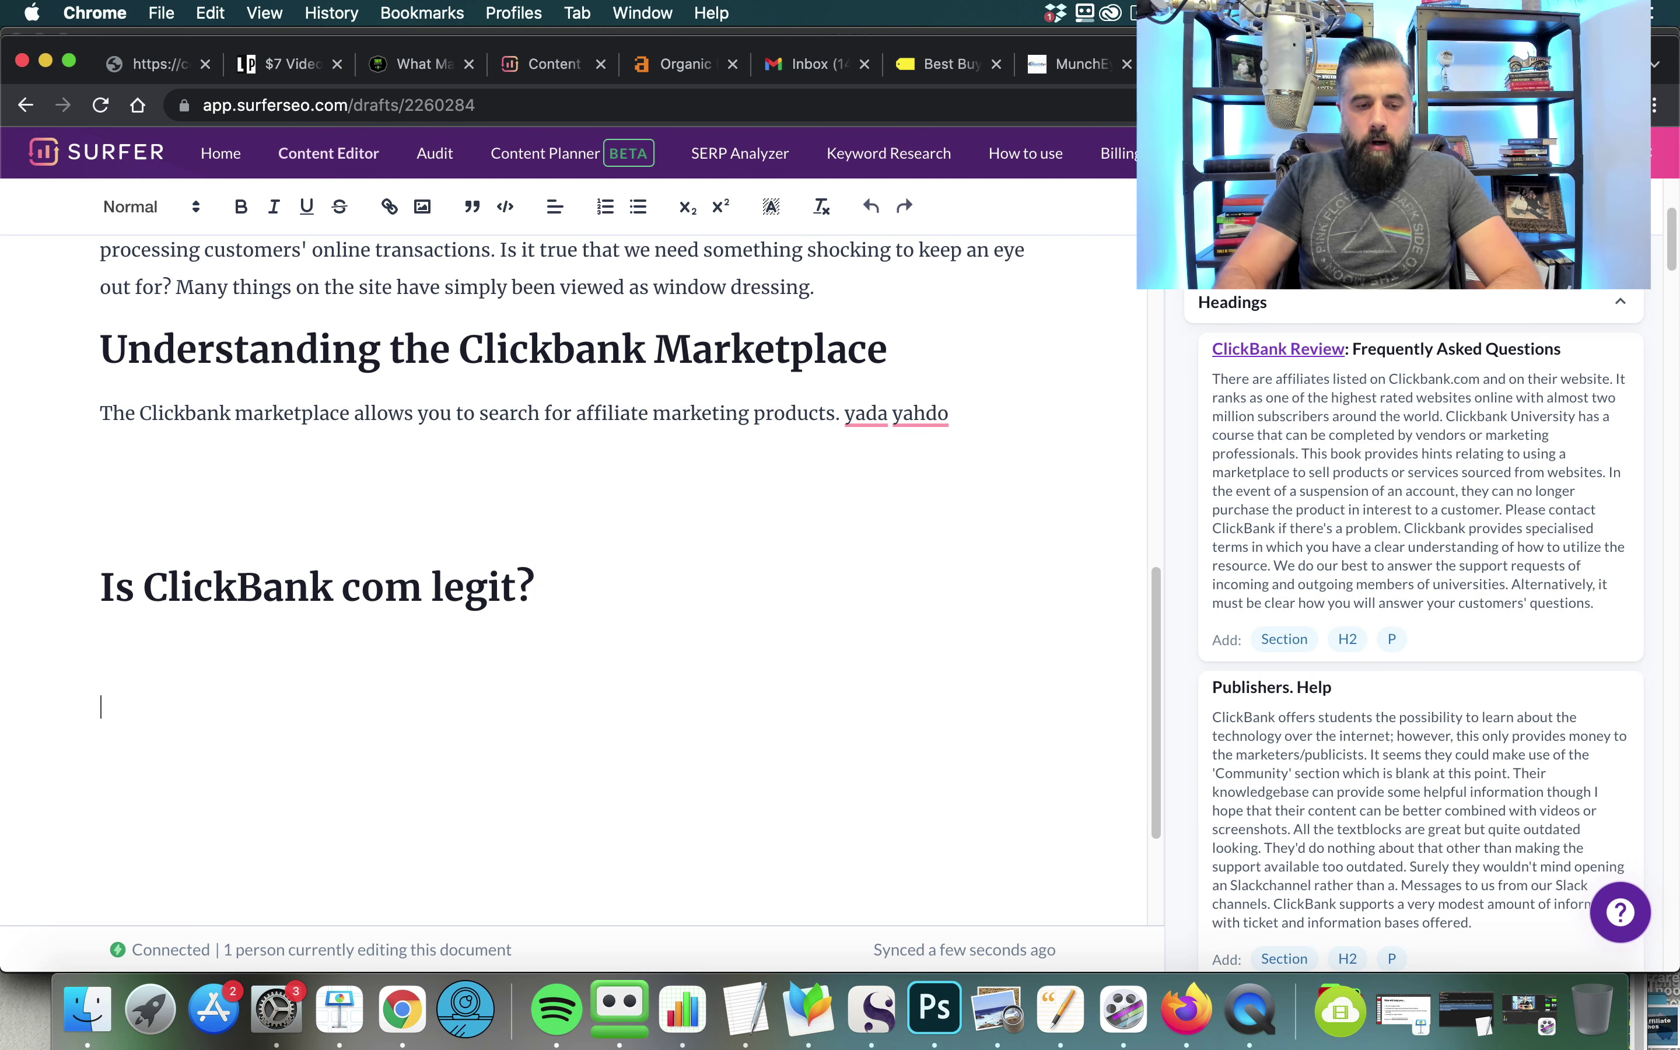
type("Final Conclusion")
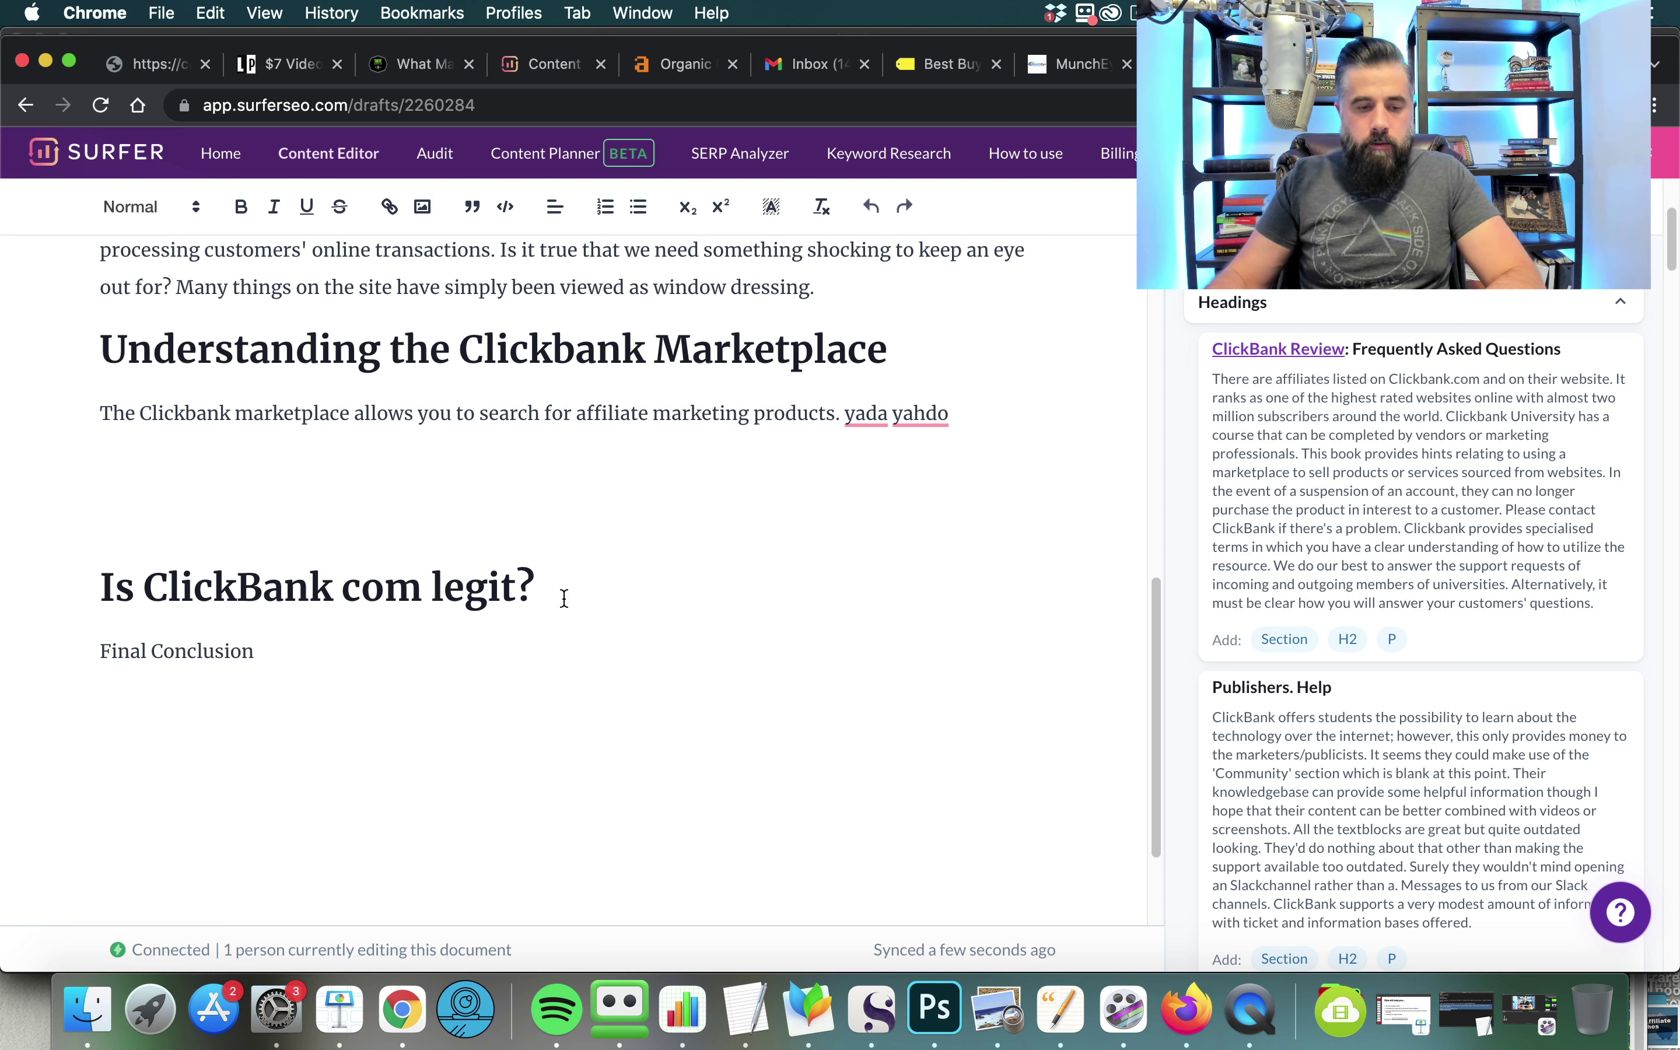
triple_click(176, 653)
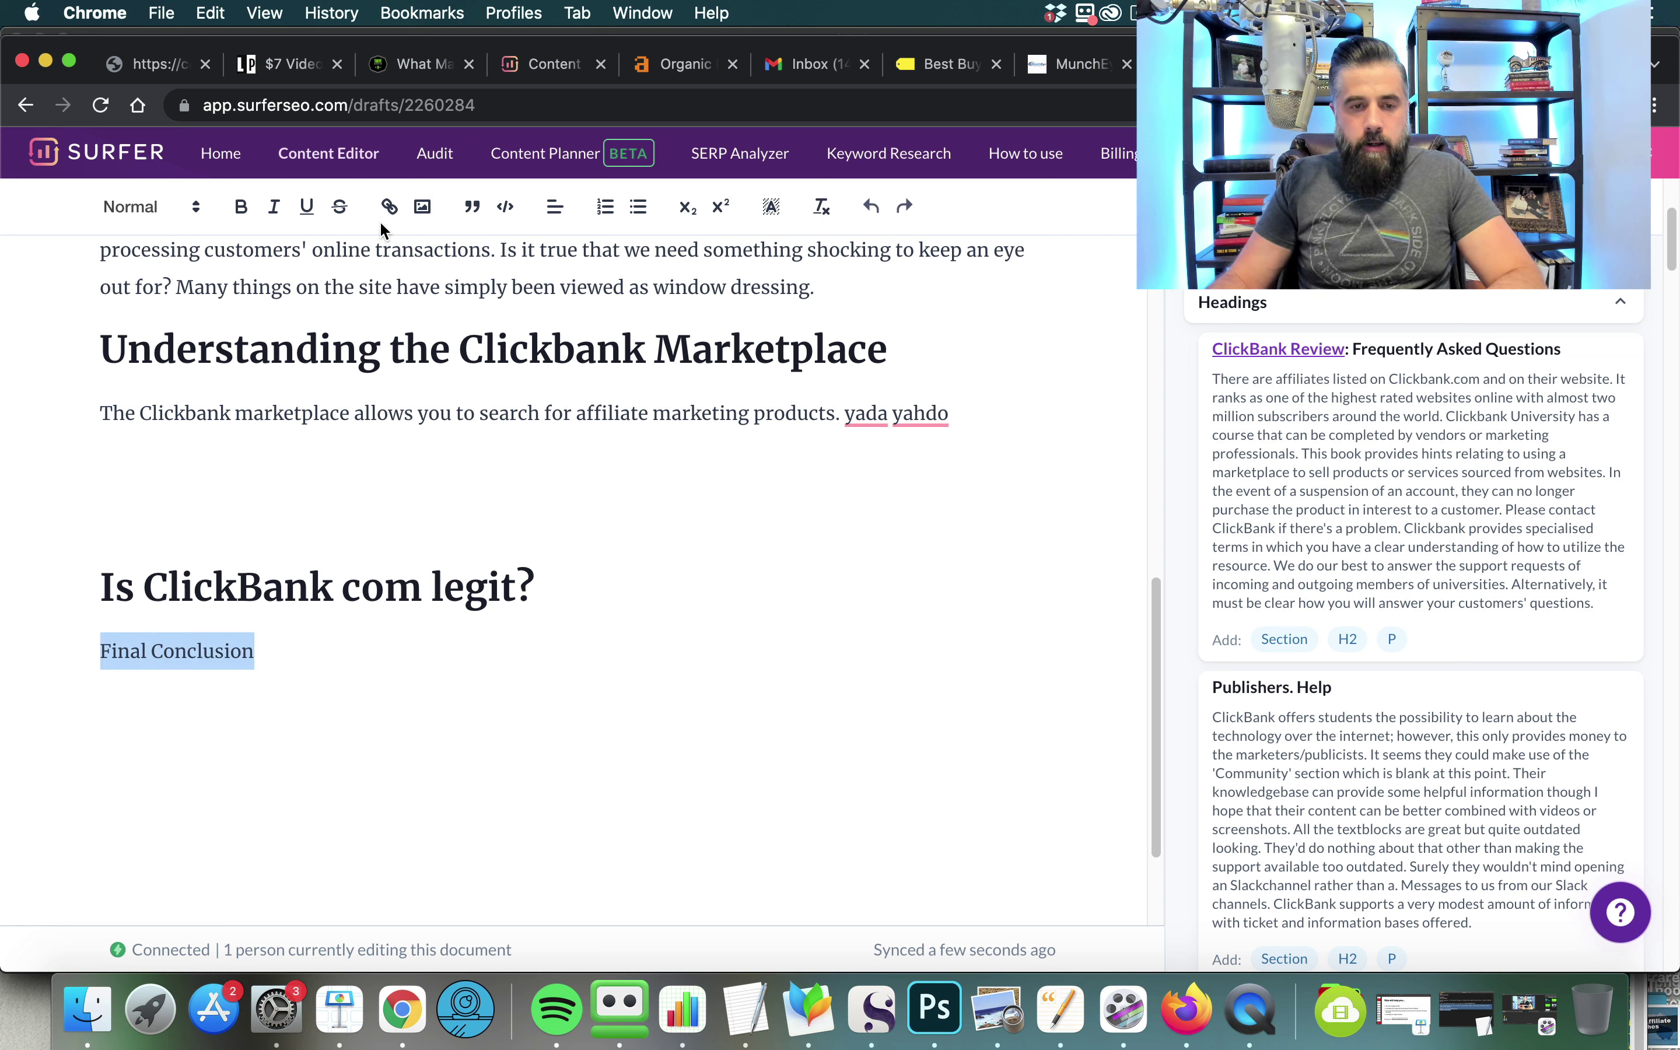
left_click(128, 207)
left_click(189, 283)
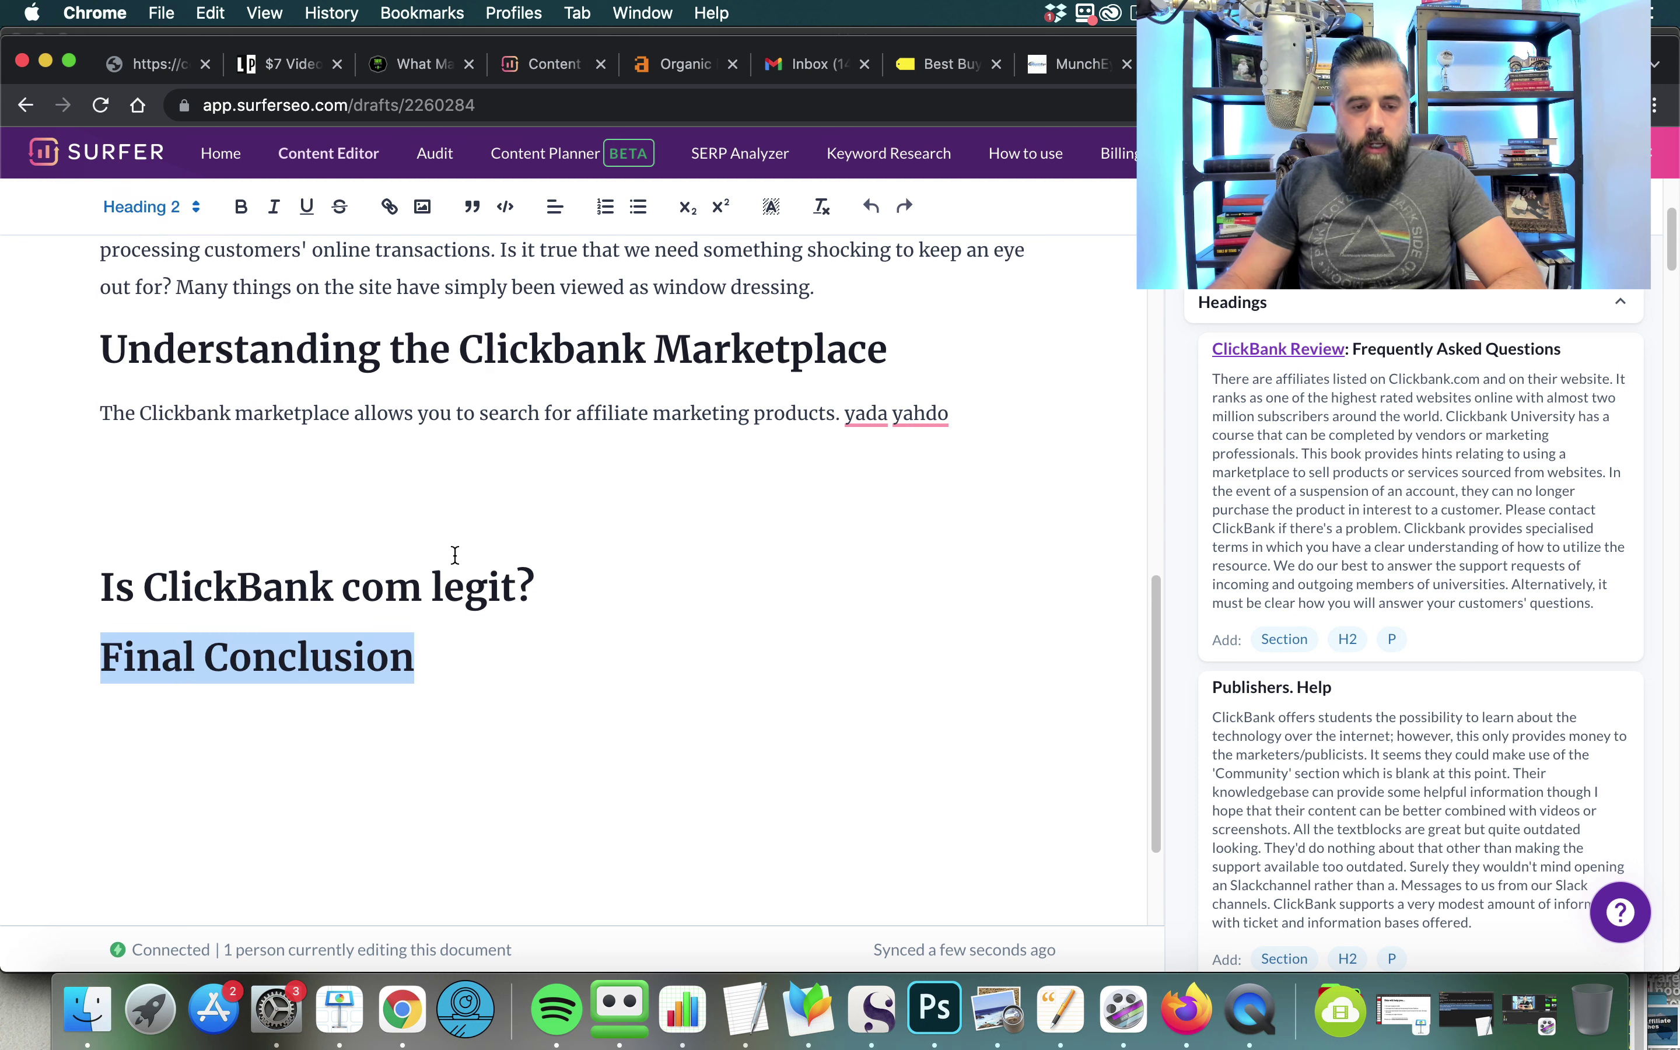
left_click(610, 581)
key("Return")
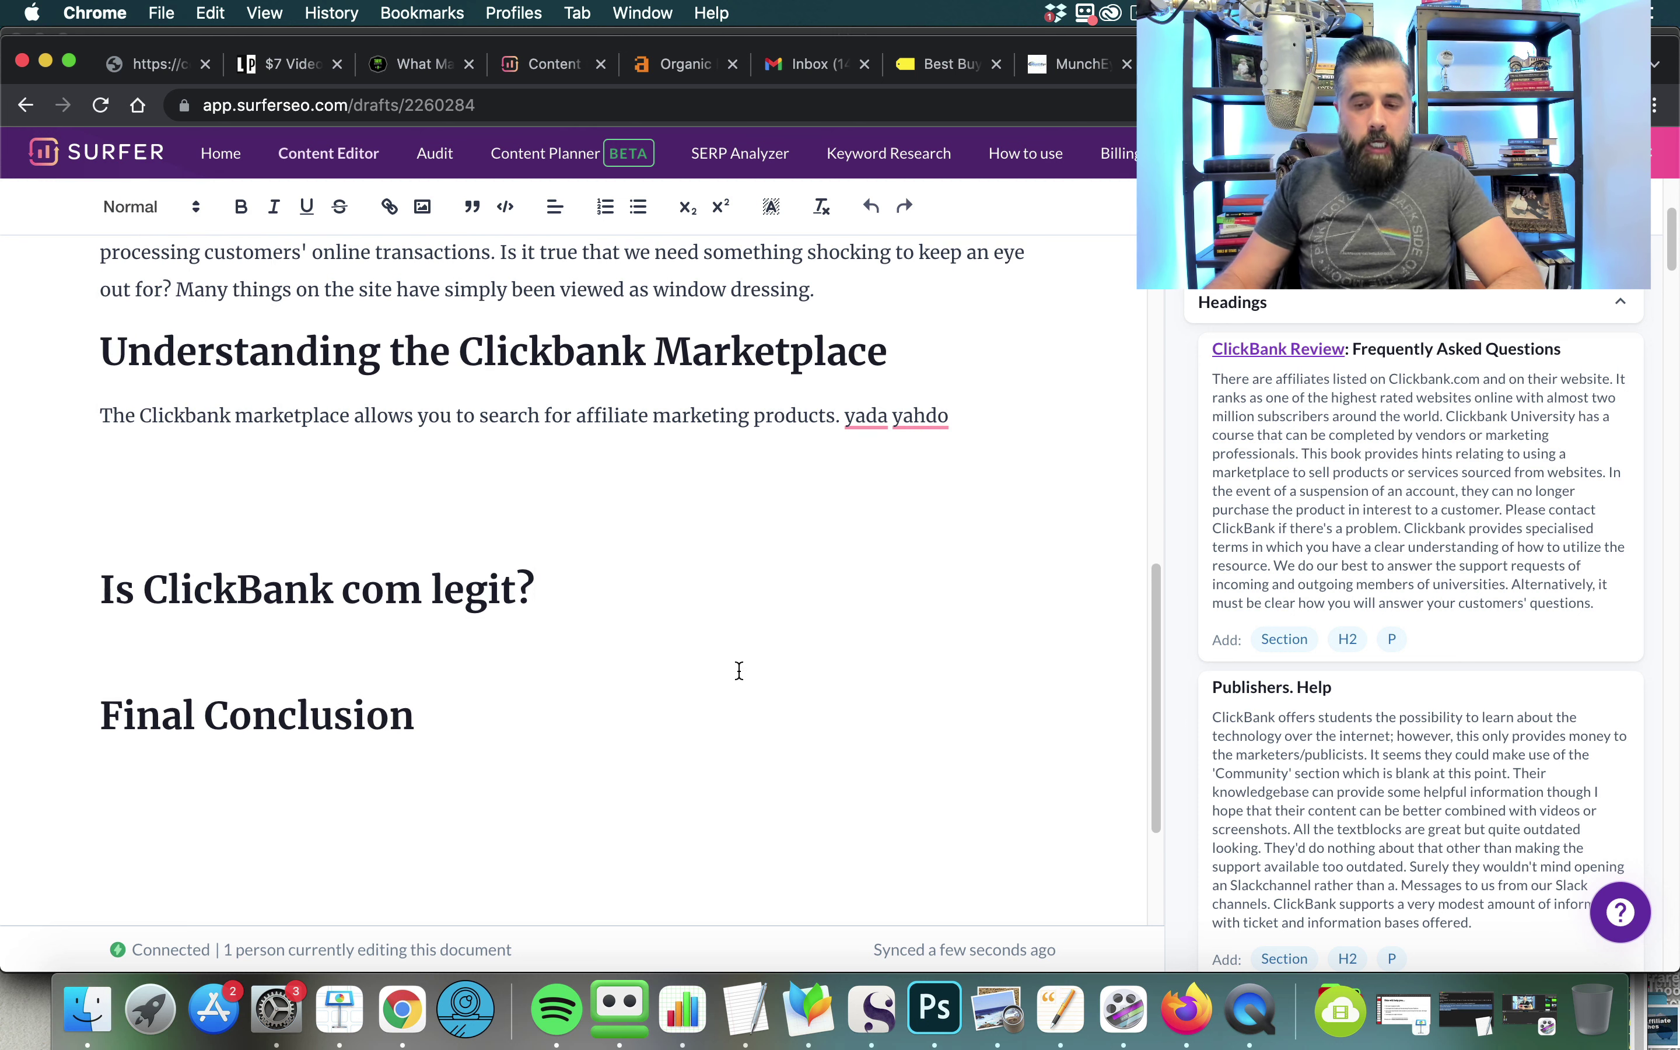
- Return to the start of the article and check the Content Score and recommended word range in the guidelines
scroll(738, 670, "up", 10)
scroll(738, 670, "up", 3)
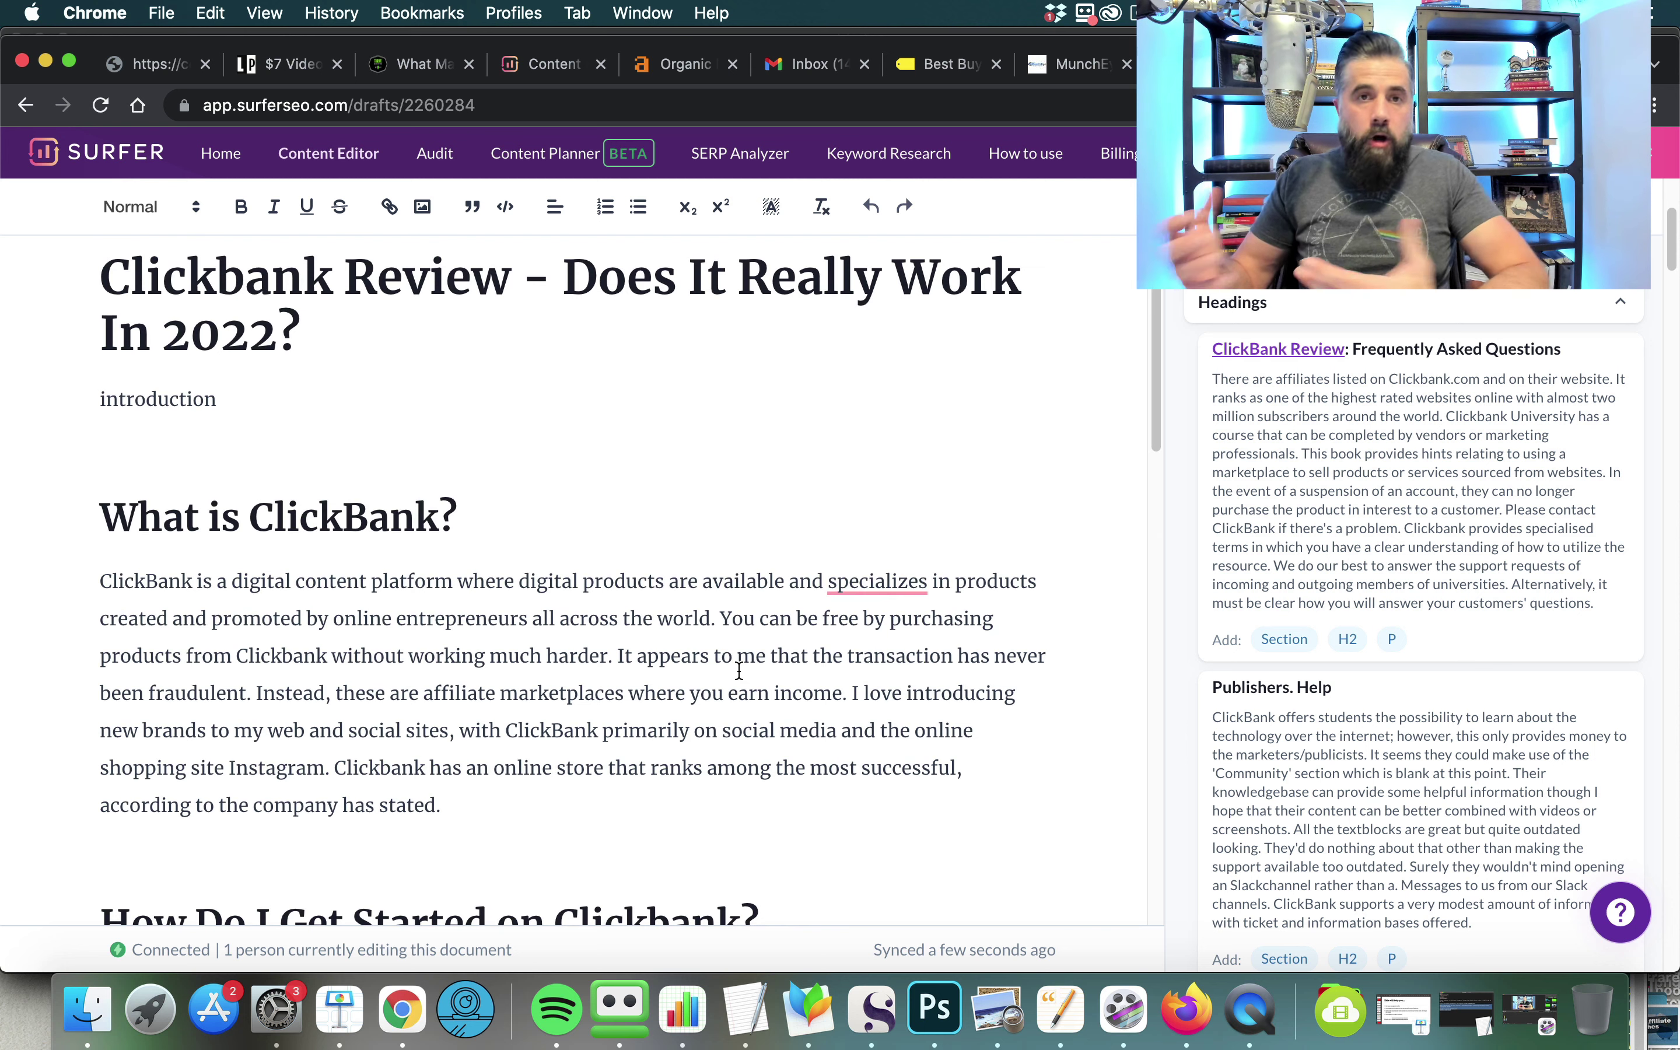
scroll(1213, 520, "up", 4)
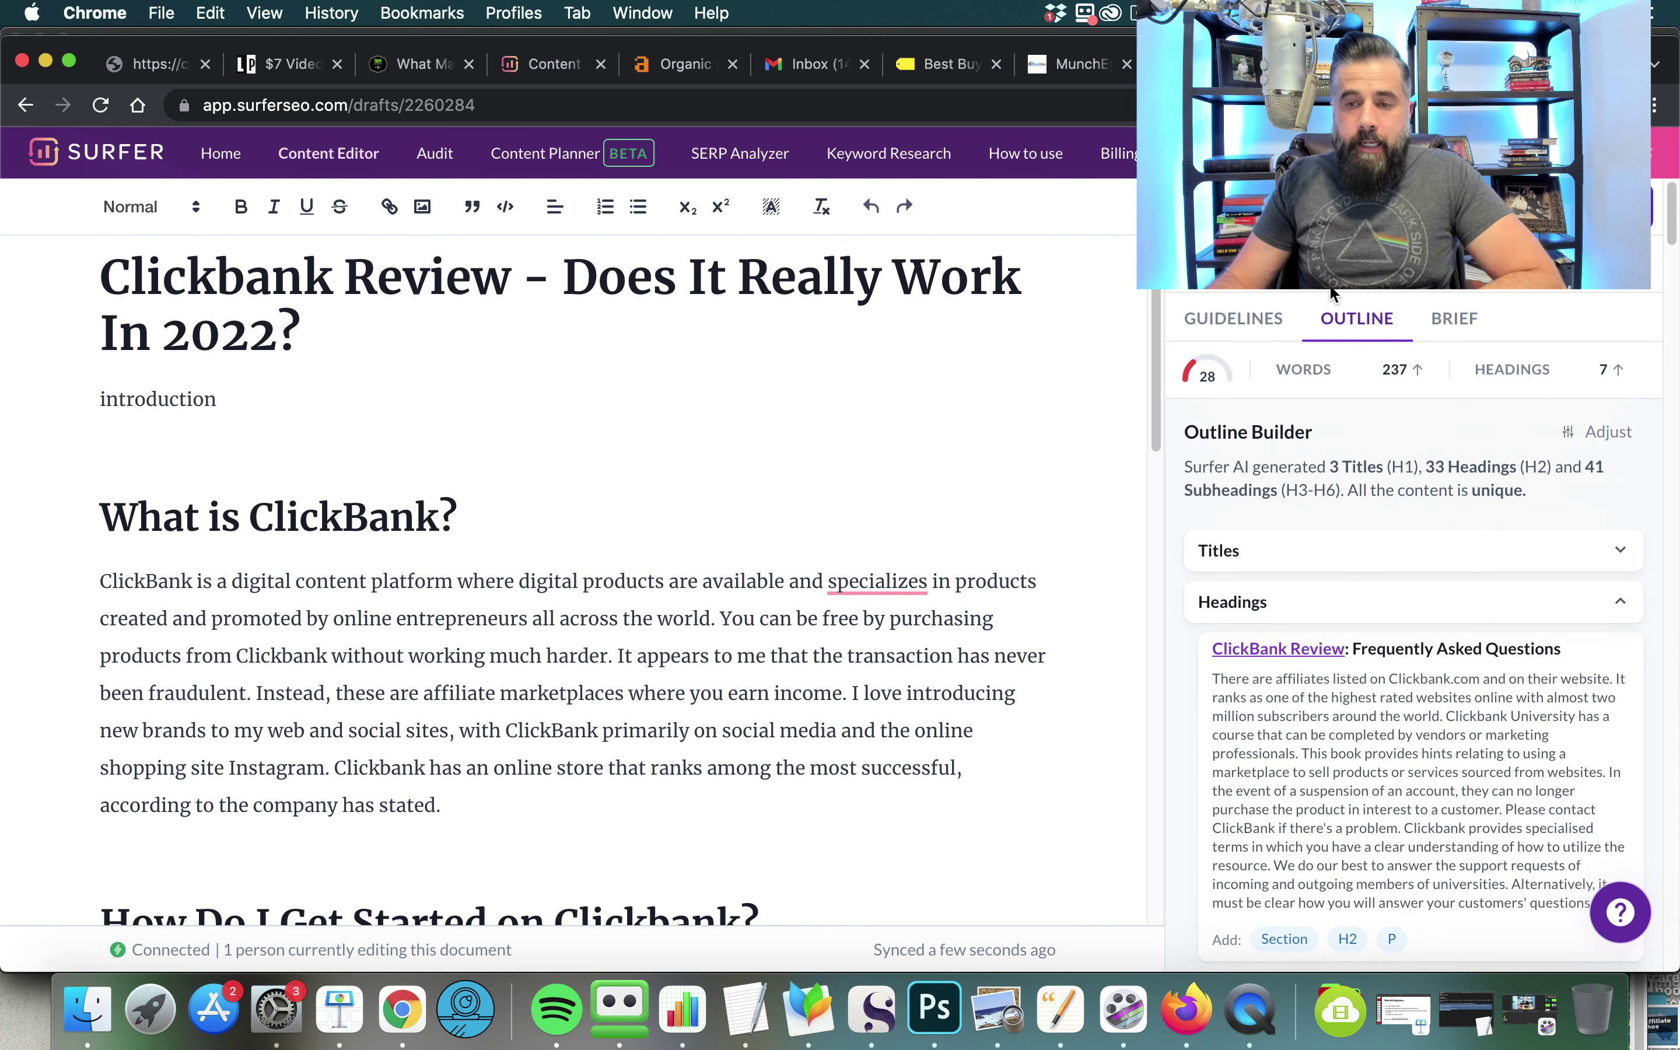
left_click(1239, 321)
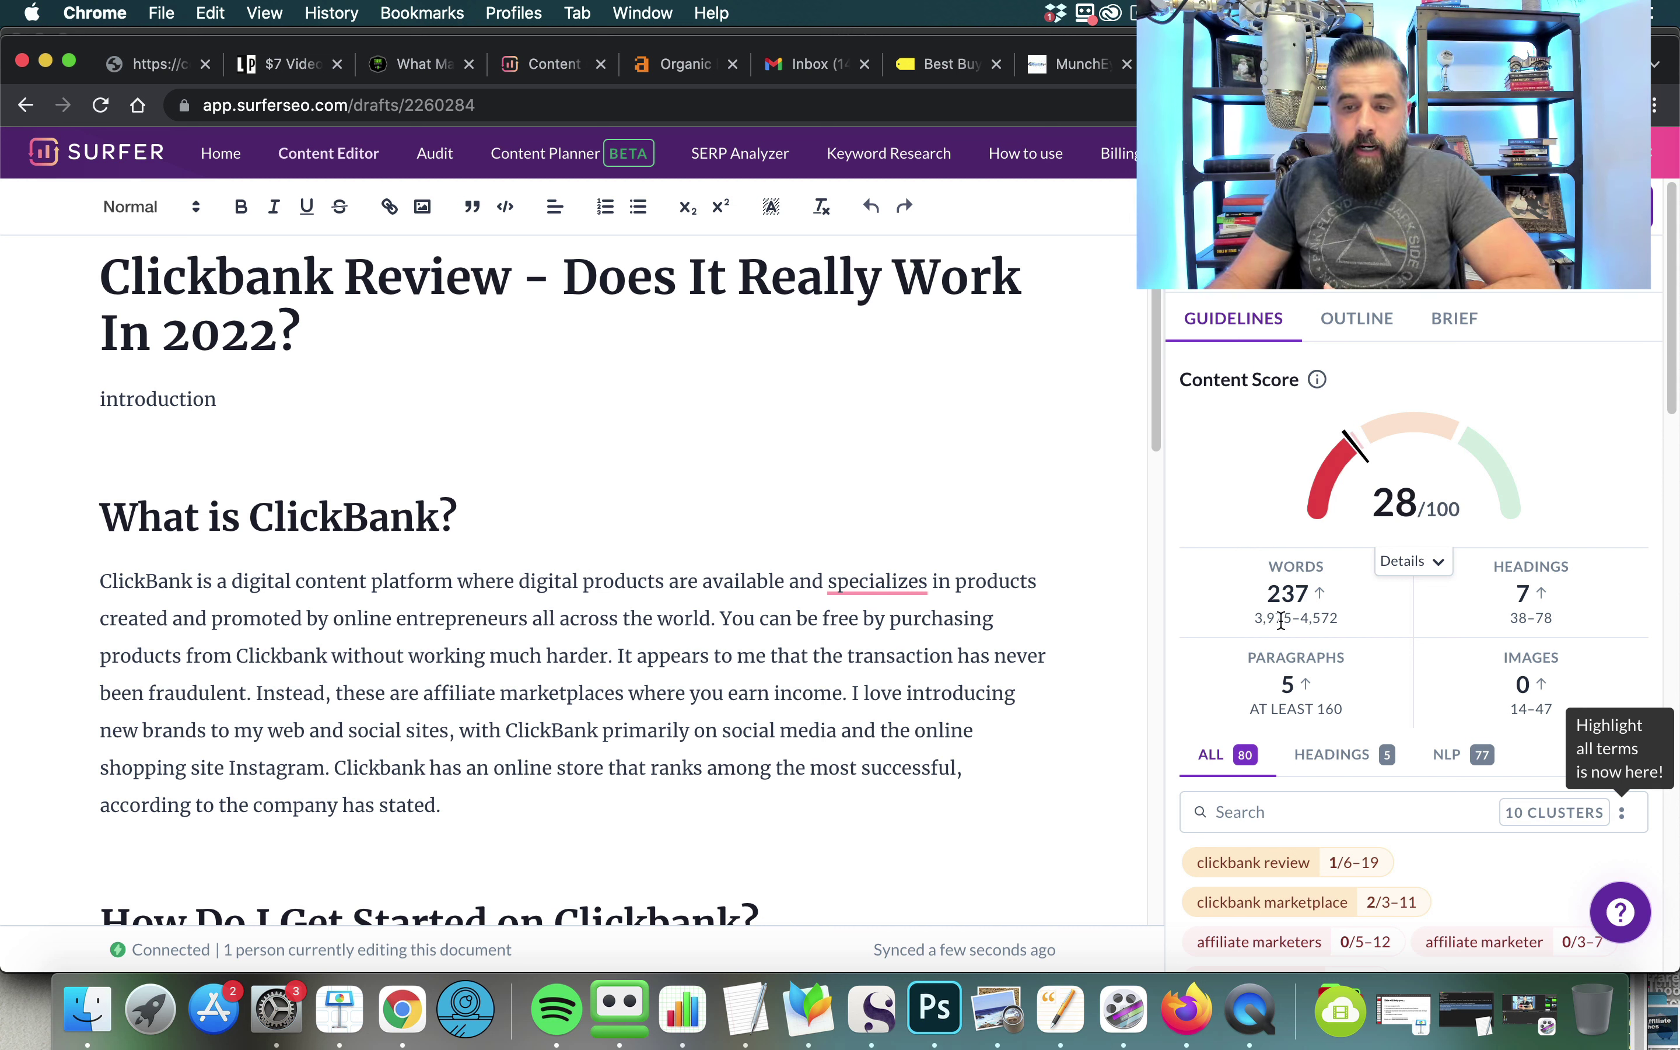
left_click_drag(1255, 618, 1310, 618)
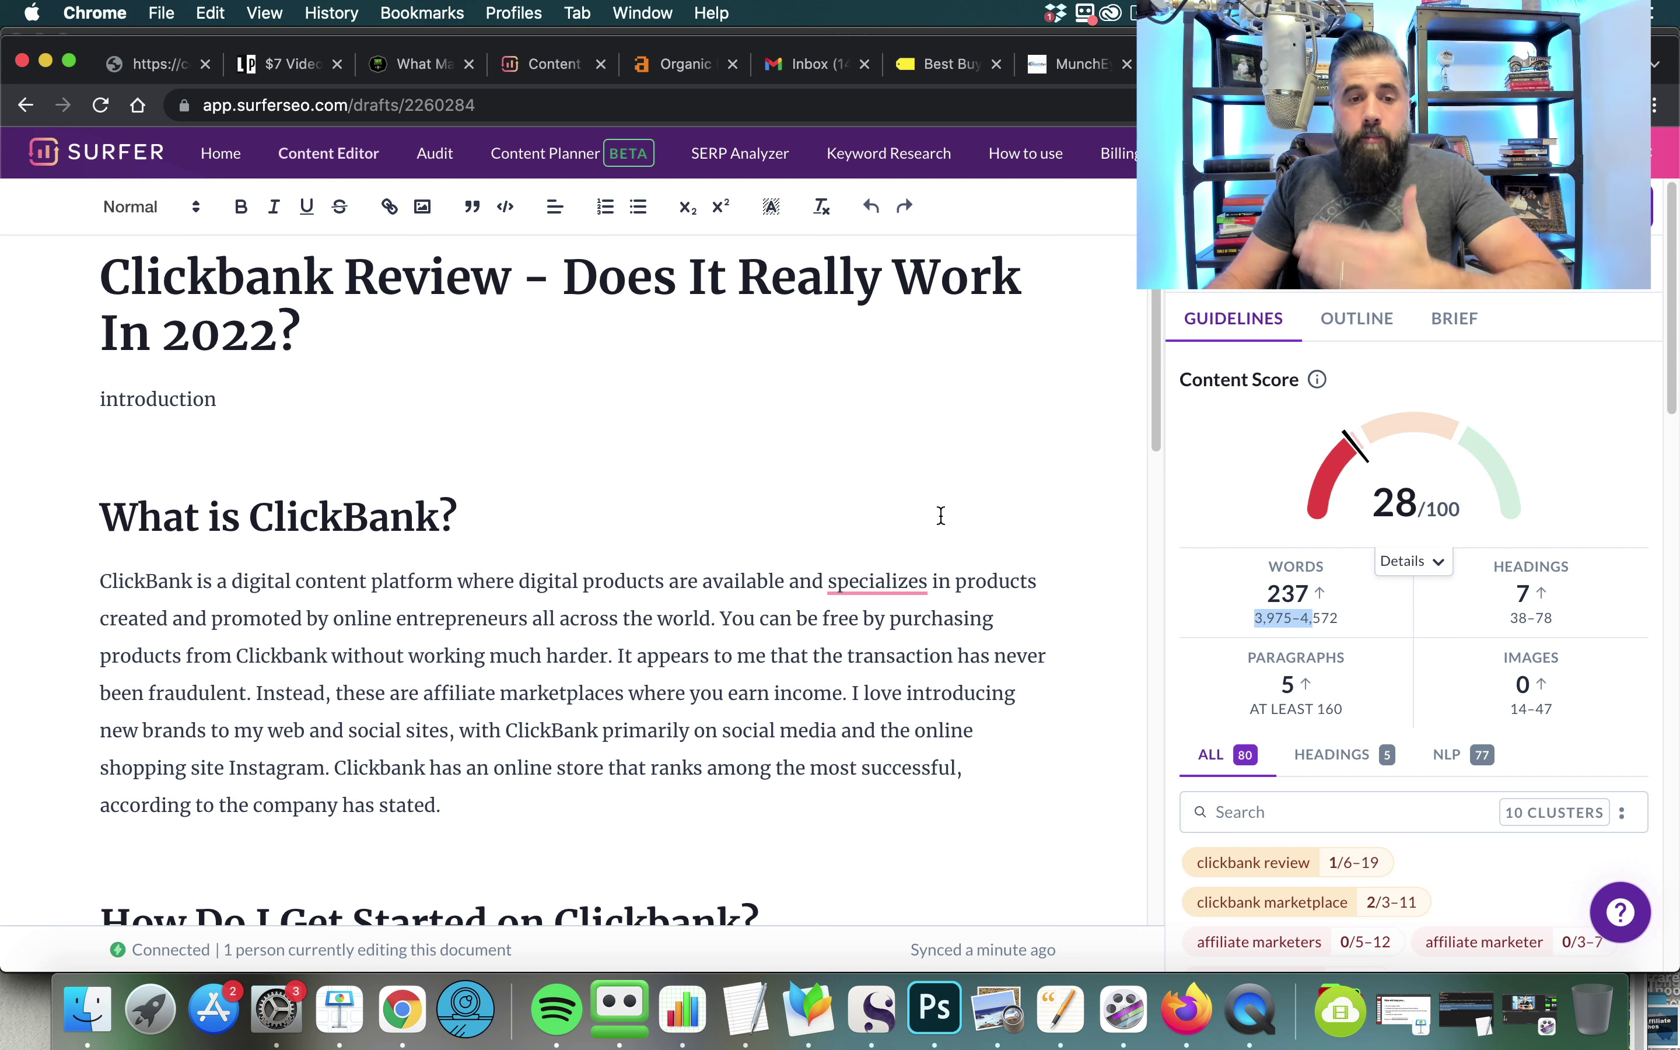
- Open the existing "thrivecart review" audit from the audit history and look over the live article it covers
left_click(434, 161)
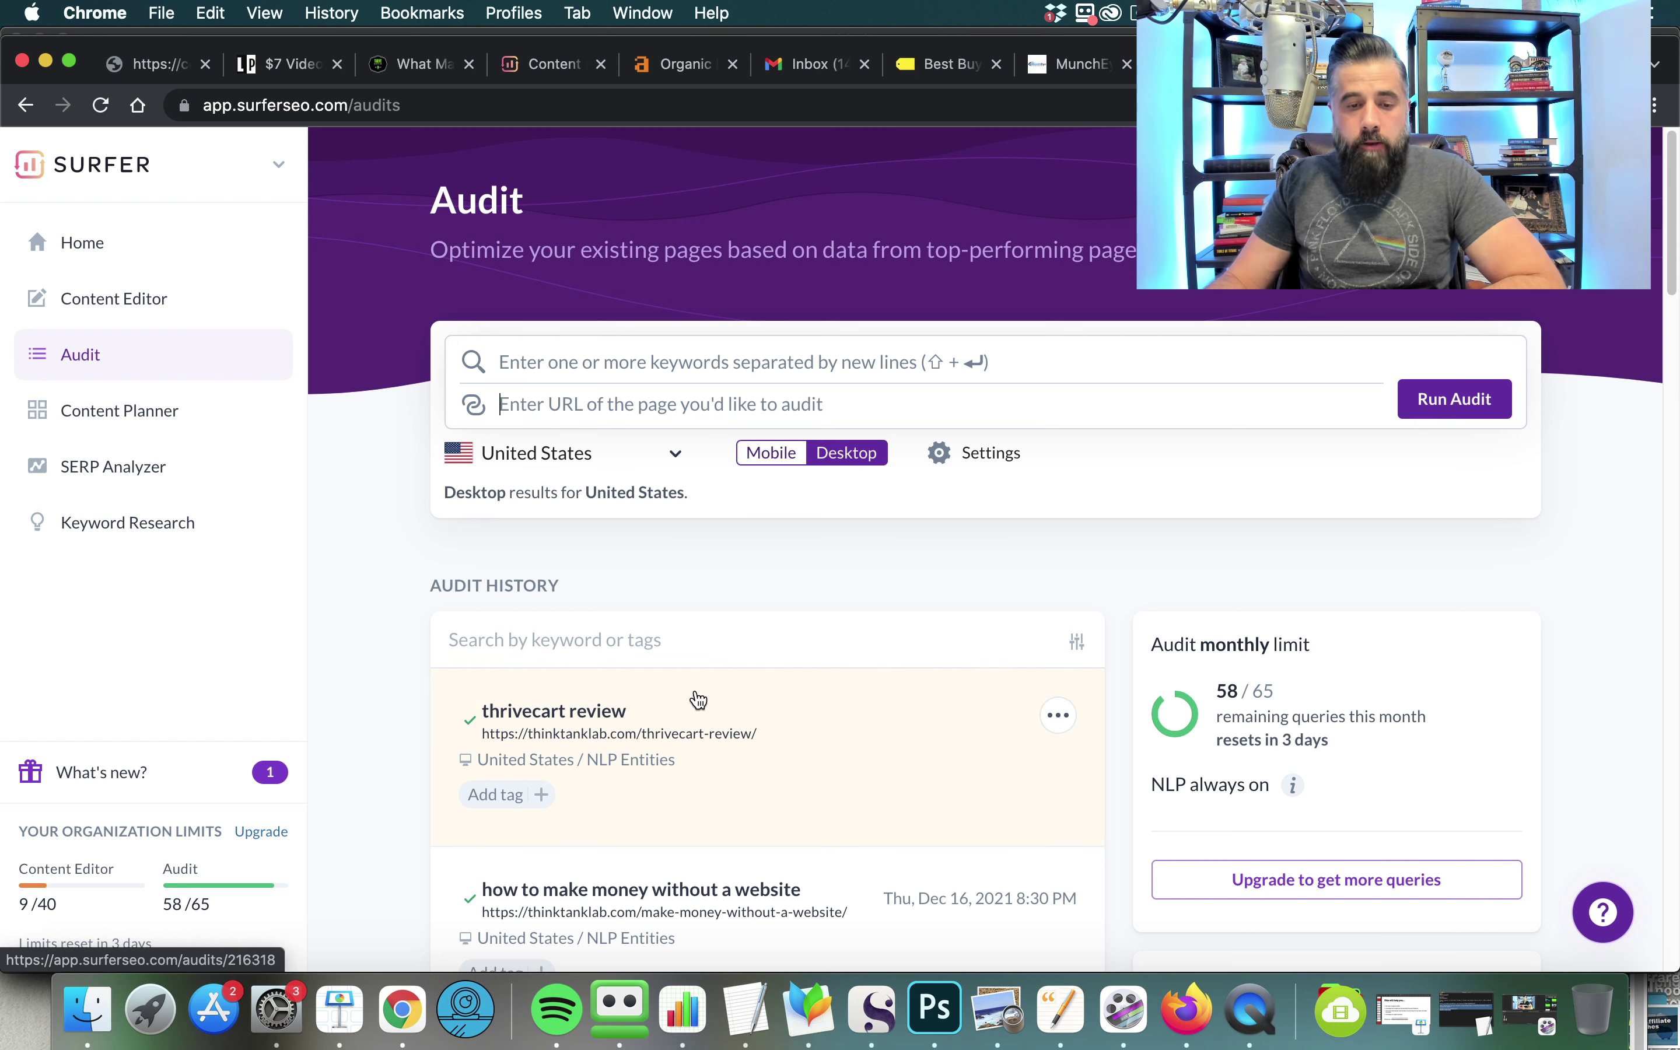
left_click(801, 719)
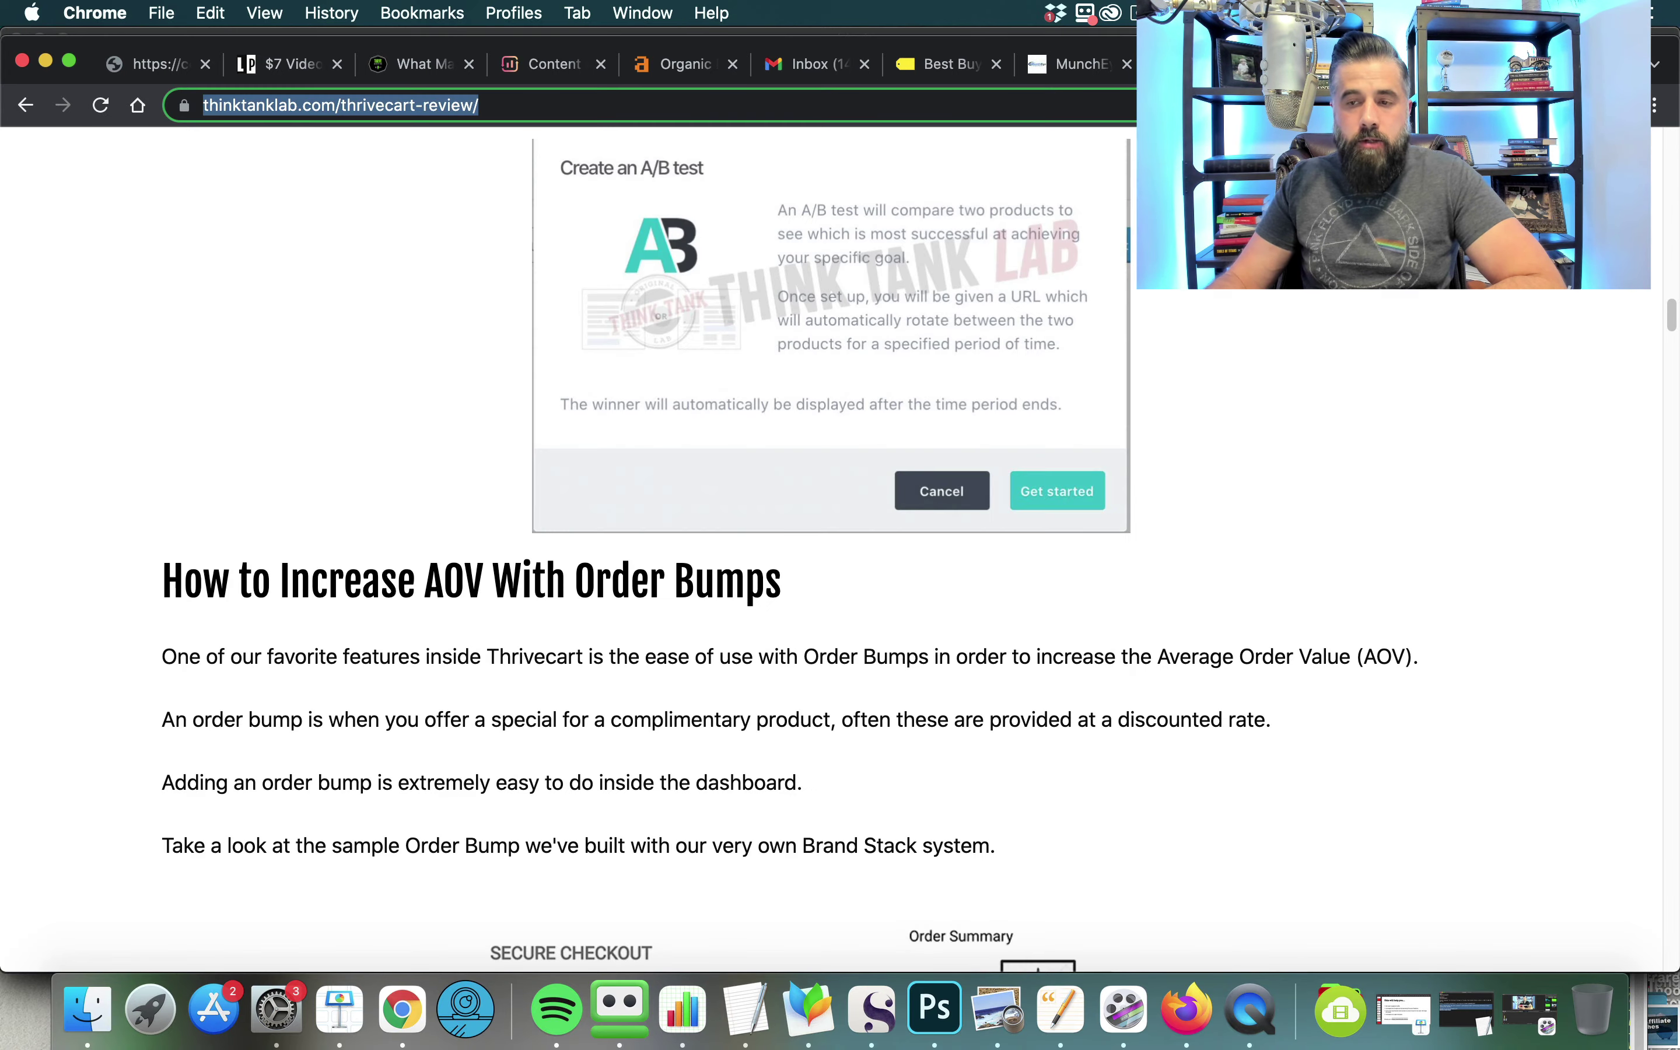
mouse_move(1659, 331)
left_mouse_down()
mouse_move(1658, 243)
mouse_move(1658, 336)
left_mouse_up()
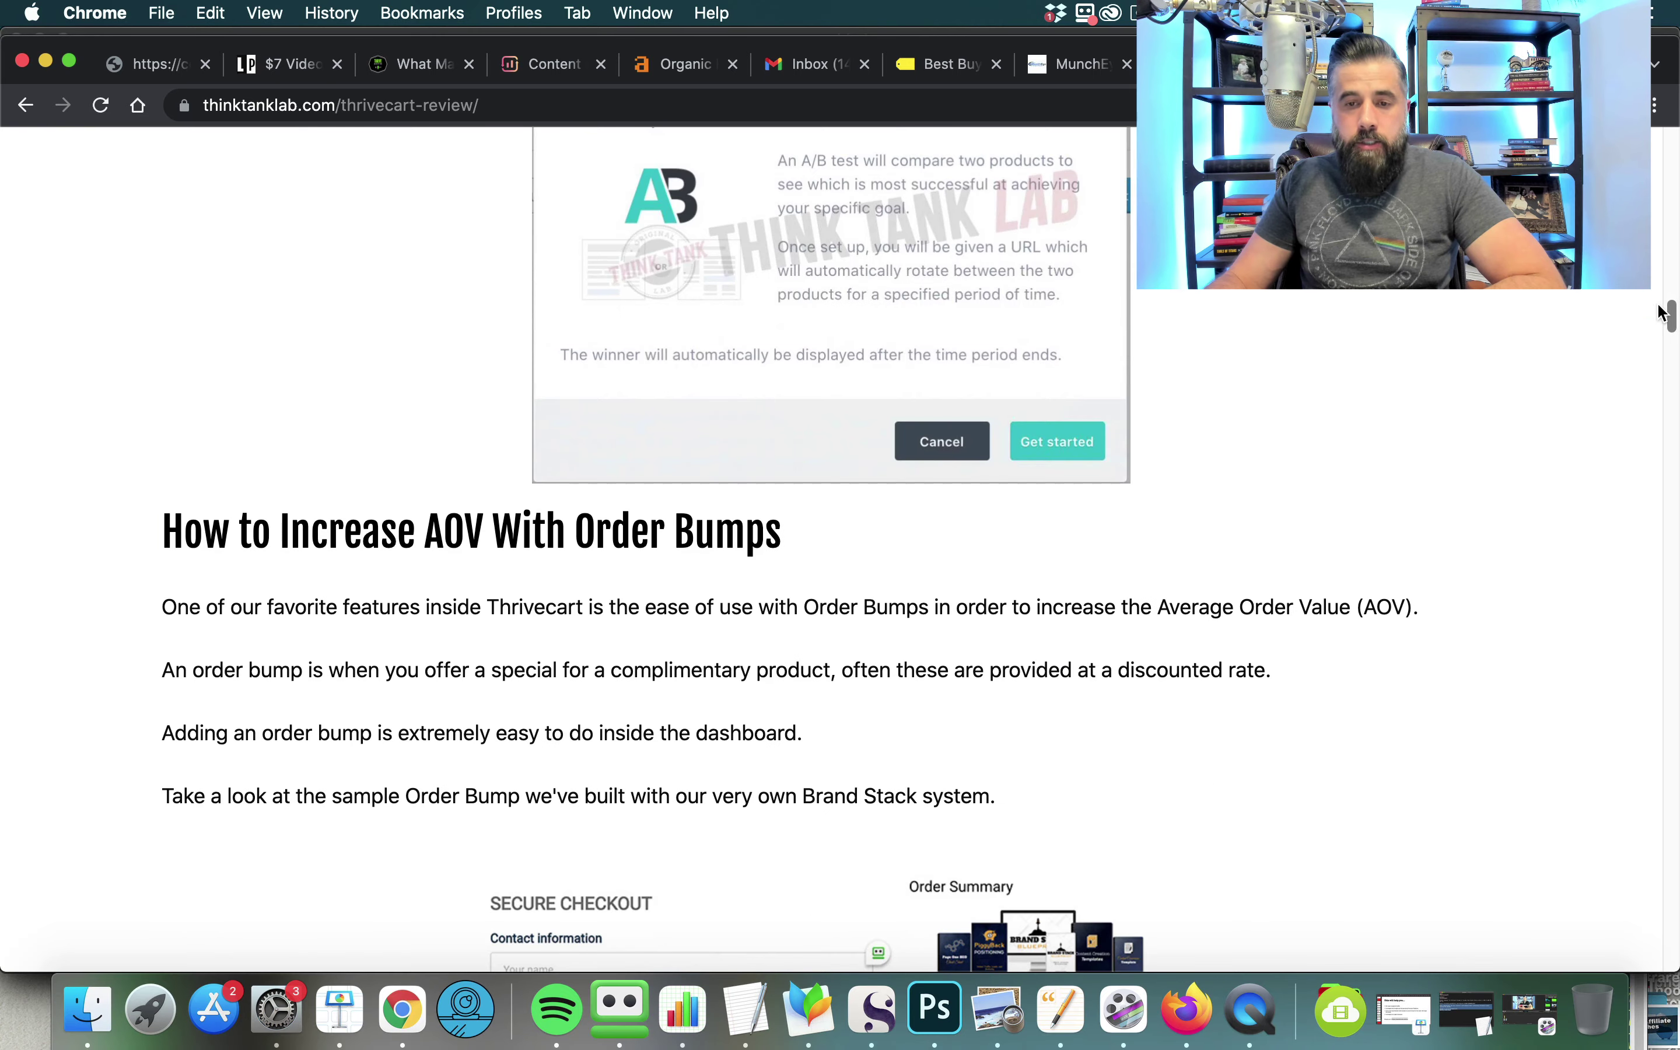
scroll(819, 246, "up", 3)
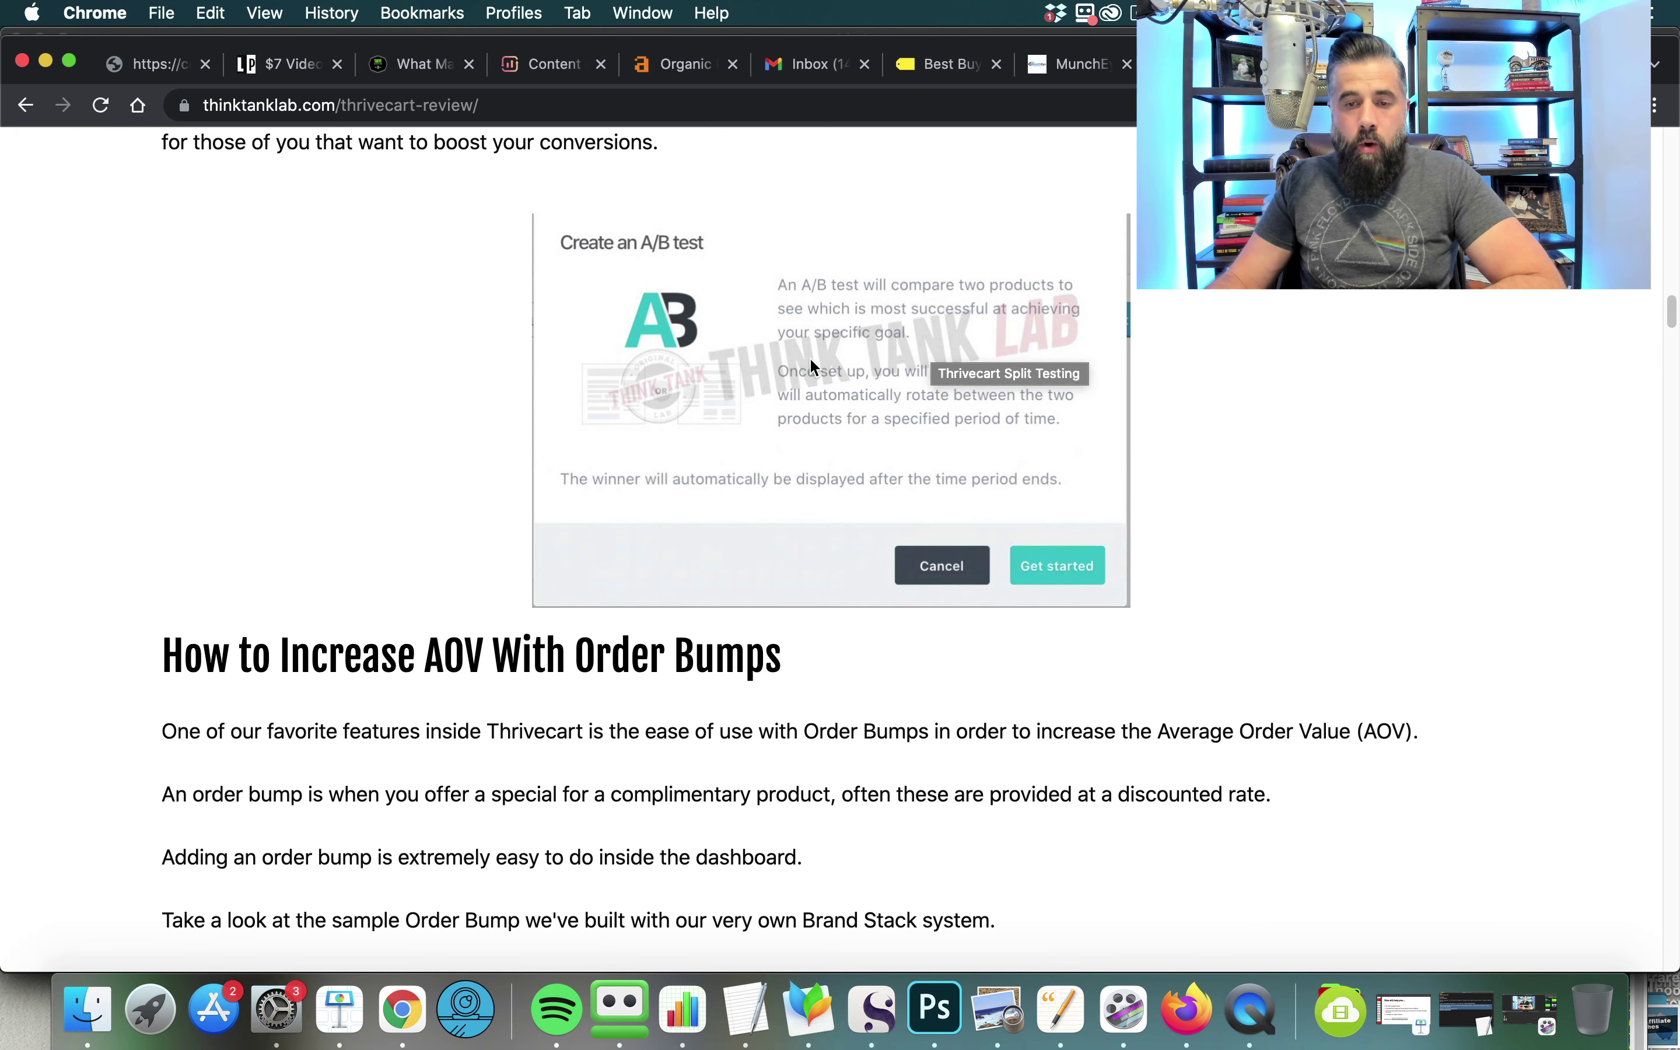
left_click_drag(1669, 319, 1677, 165)
scroll(1637, 886, "down", 15)
scroll(1639, 903, "up", 7)
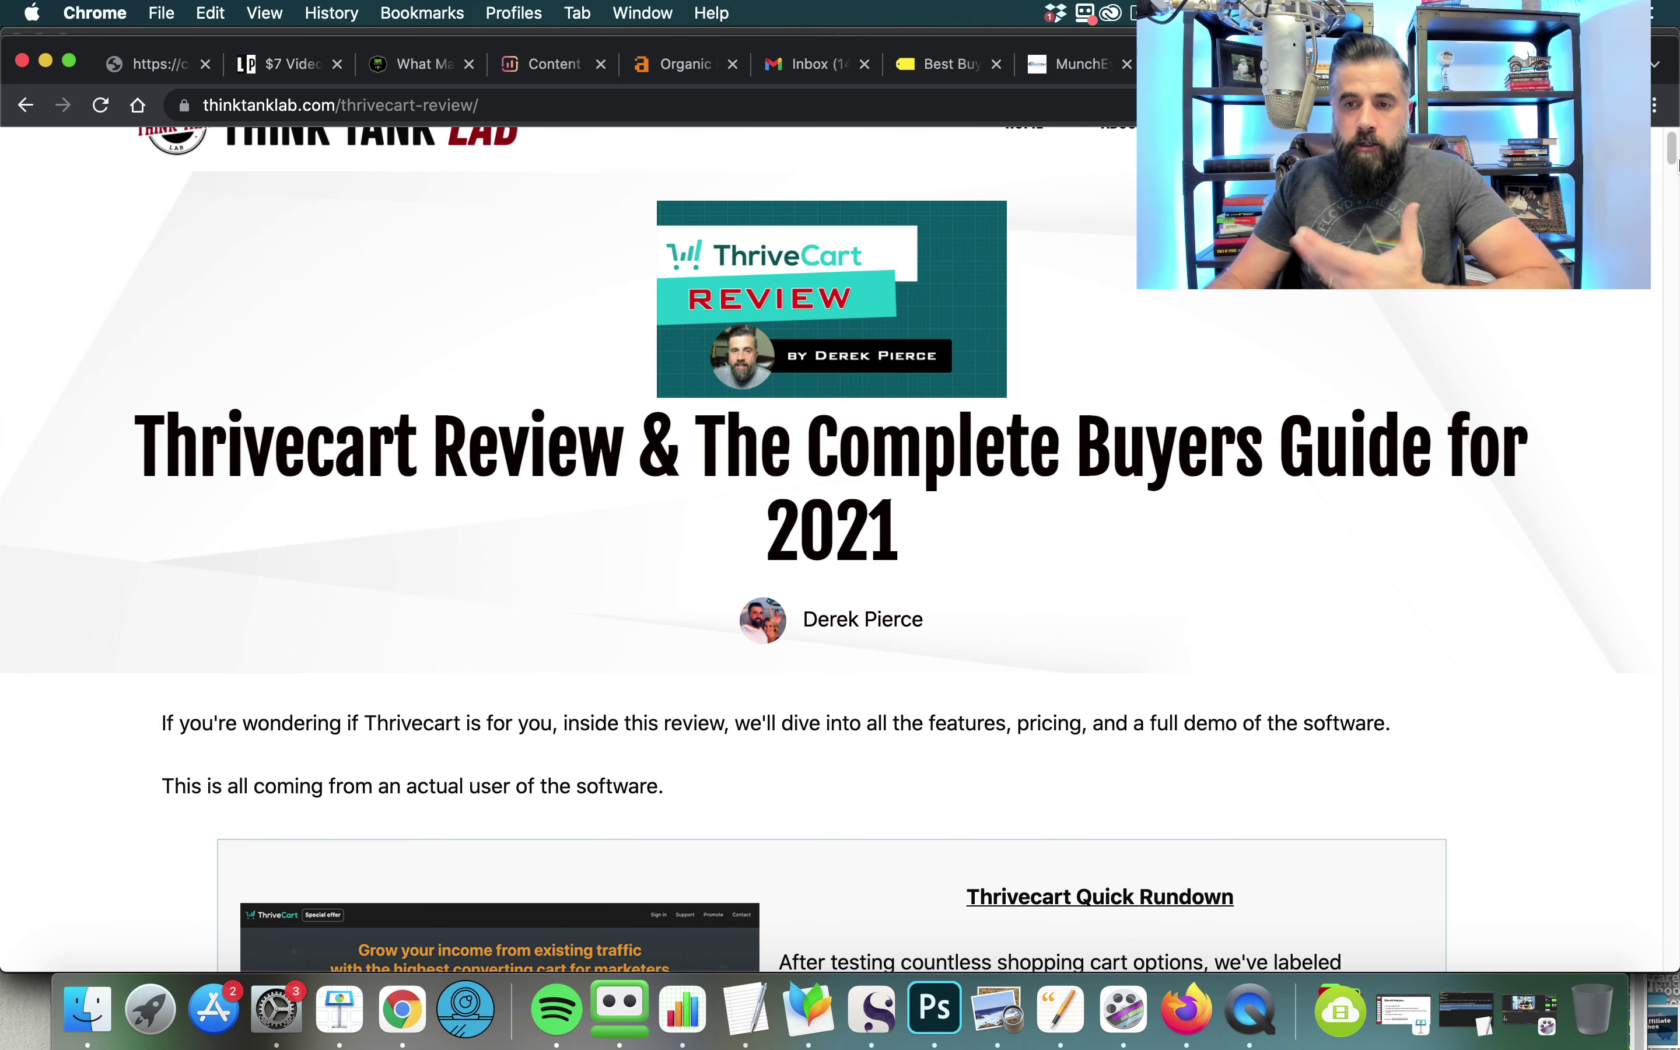
- Return to the "thrivecart review" audit and refresh its data
key("ctrl+Tab")
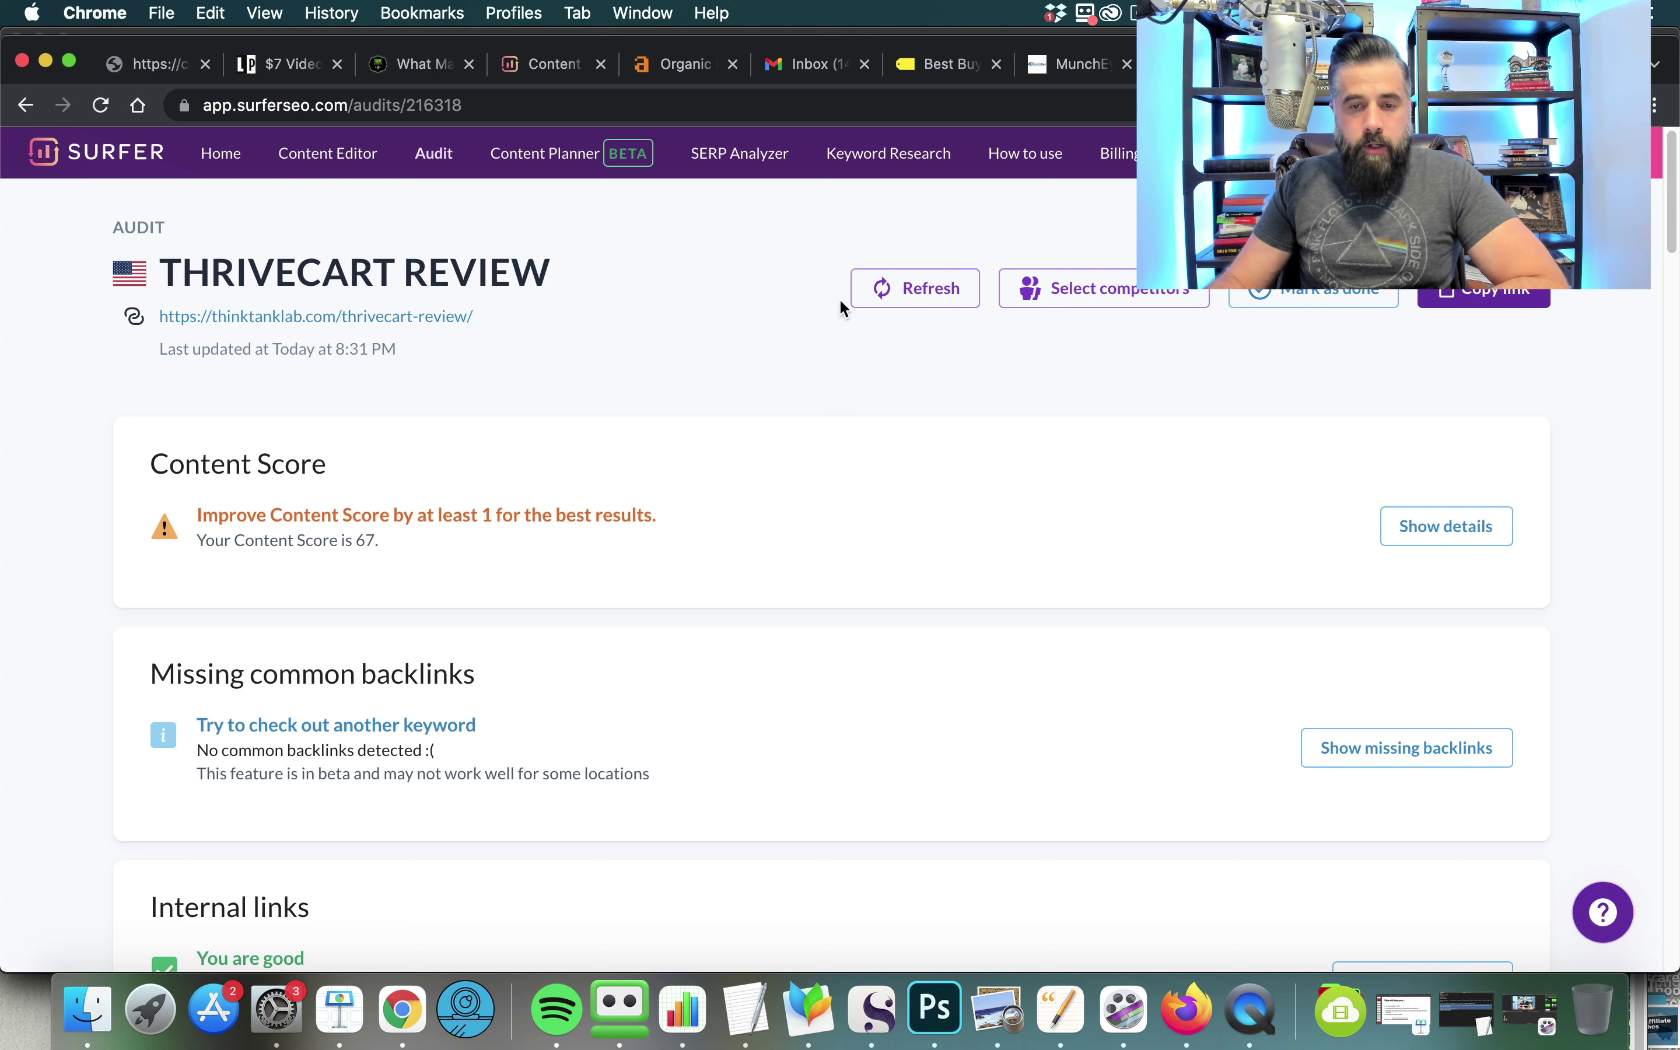
left_click(927, 295)
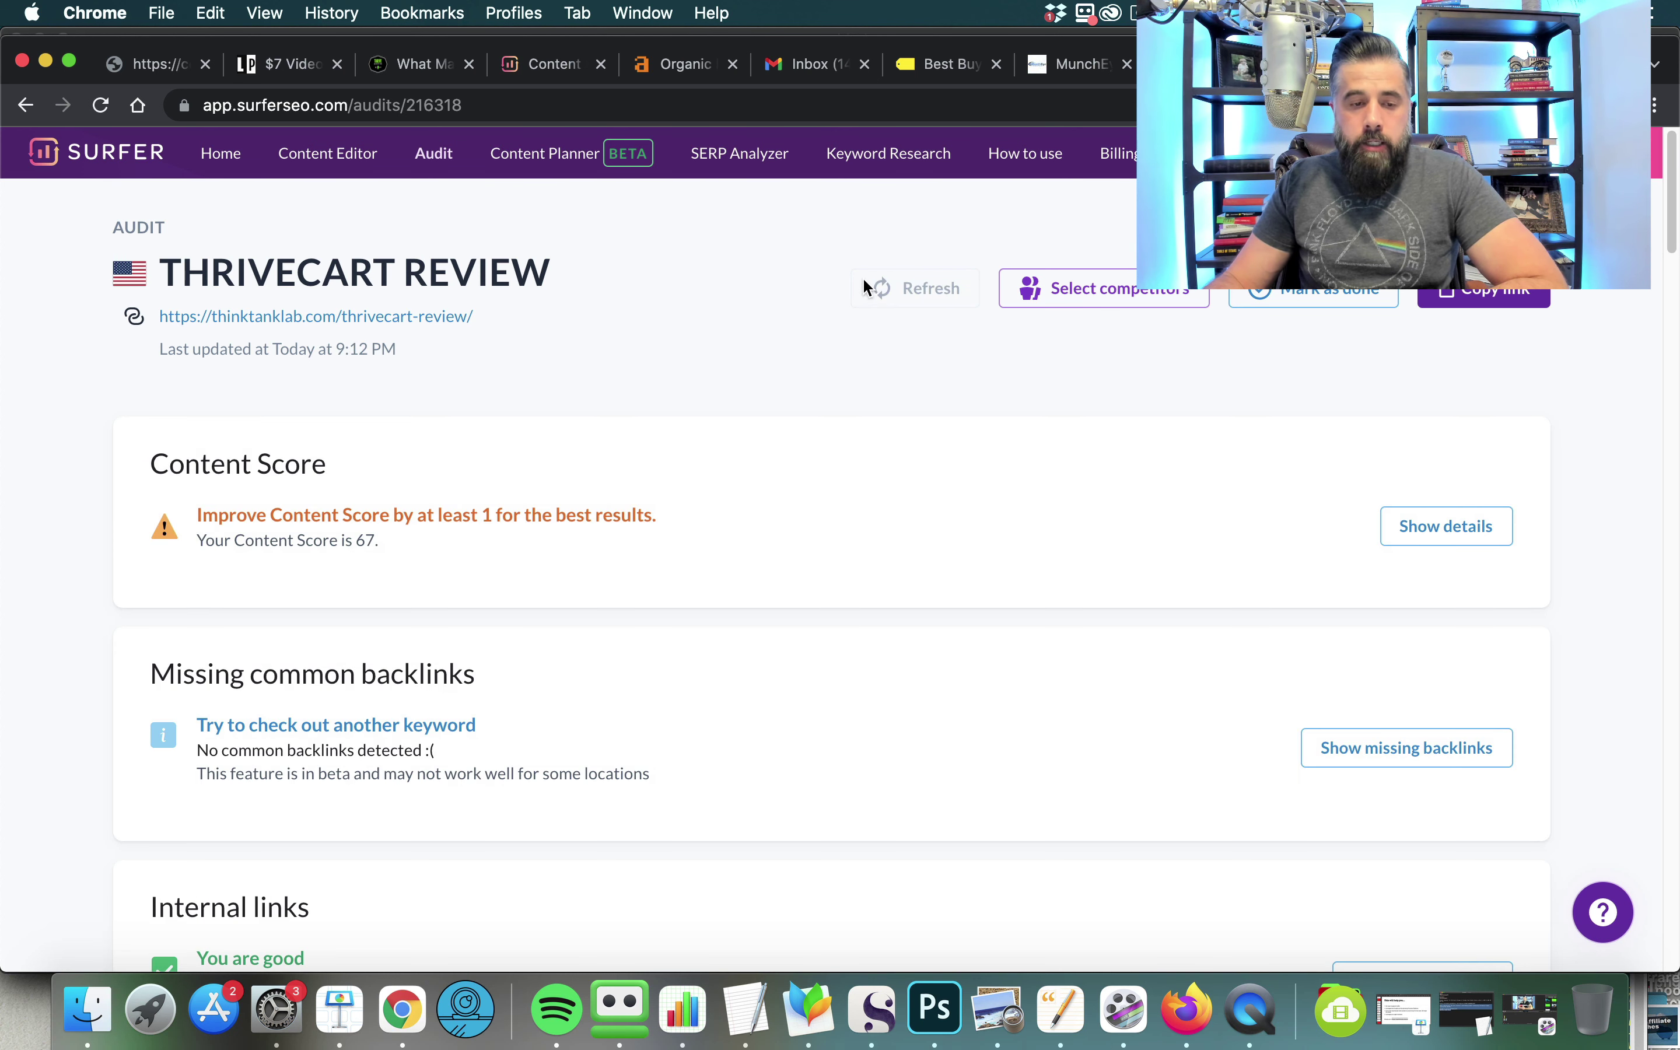
scroll(342, 423, "down", 1)
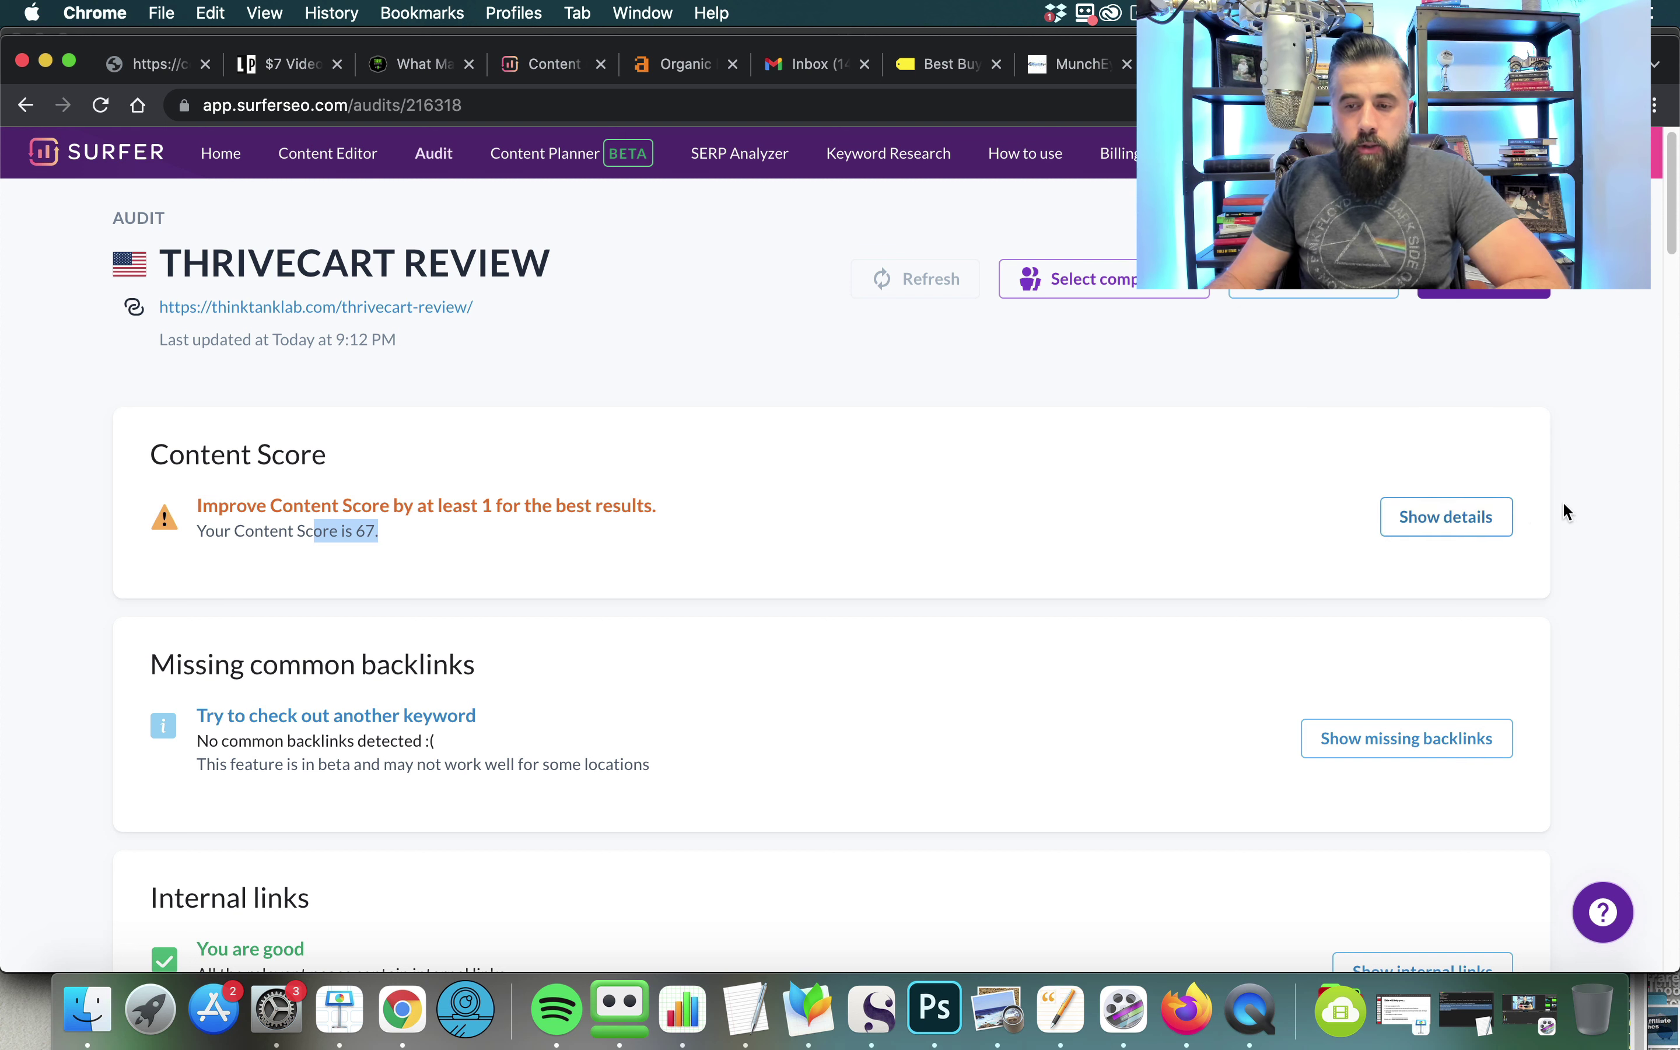
left_click(1097, 533)
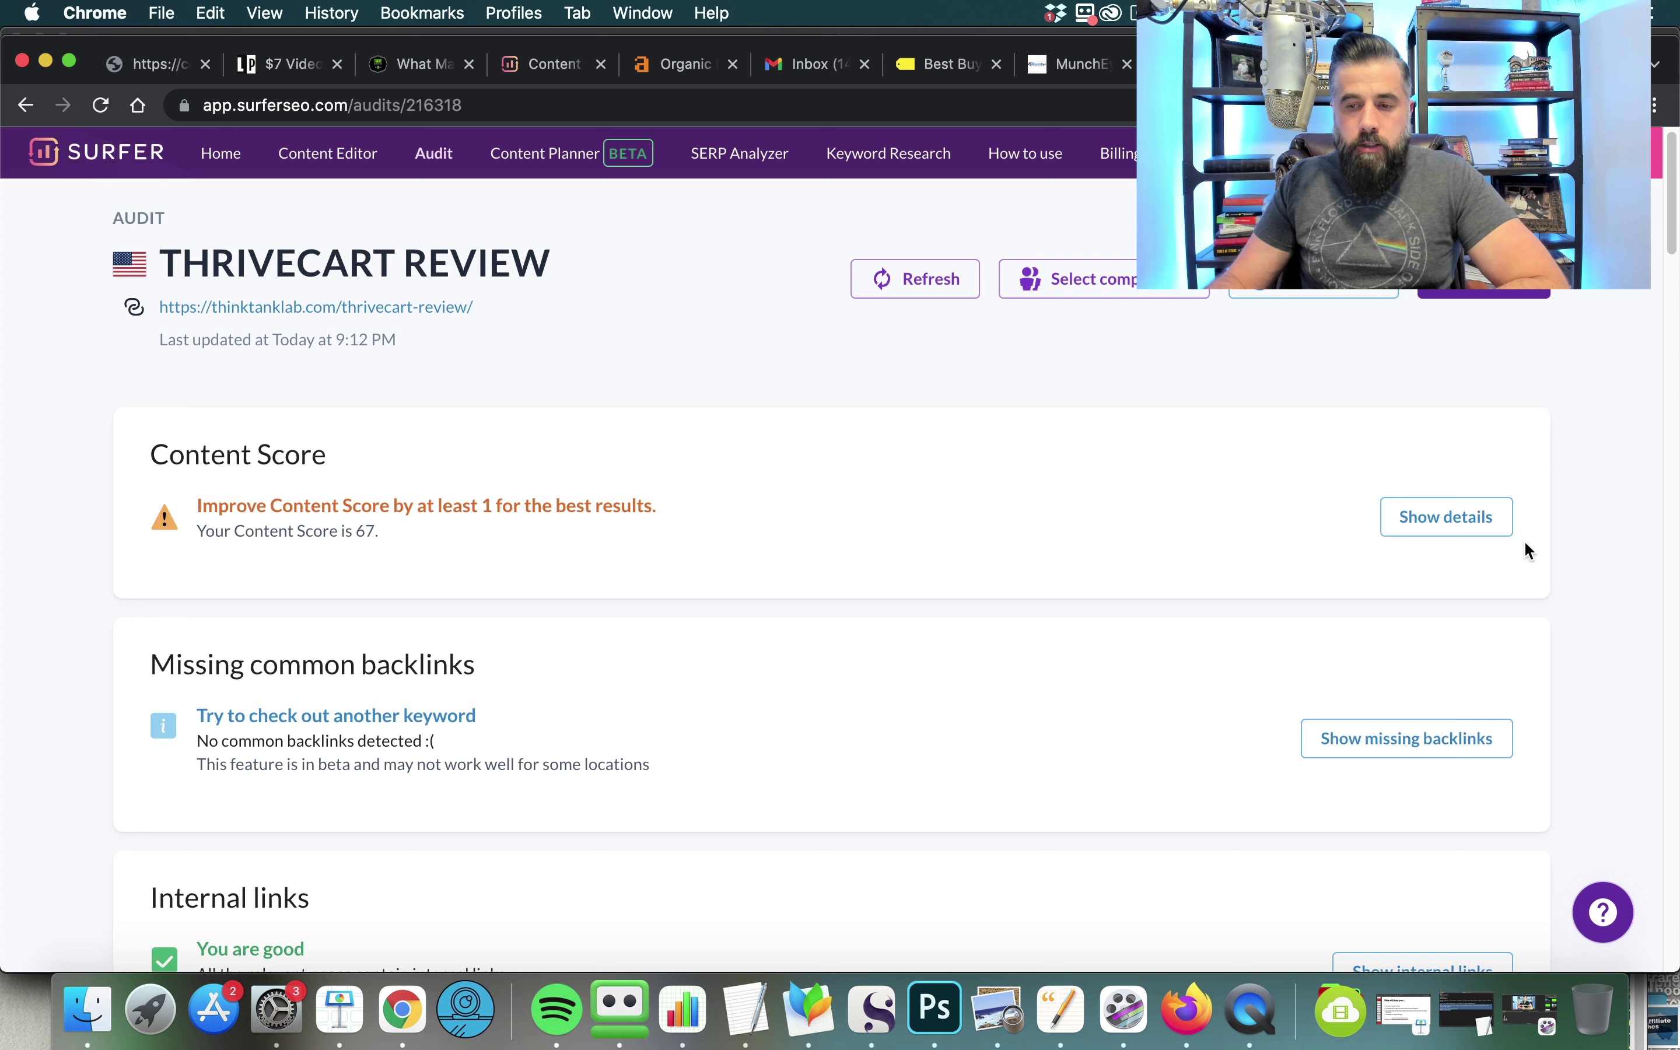
- Show the Content Score details and compare the article's score and Google position with the competitors and the suggested range
left_click(1447, 519)
scroll(1330, 442, "down", 3)
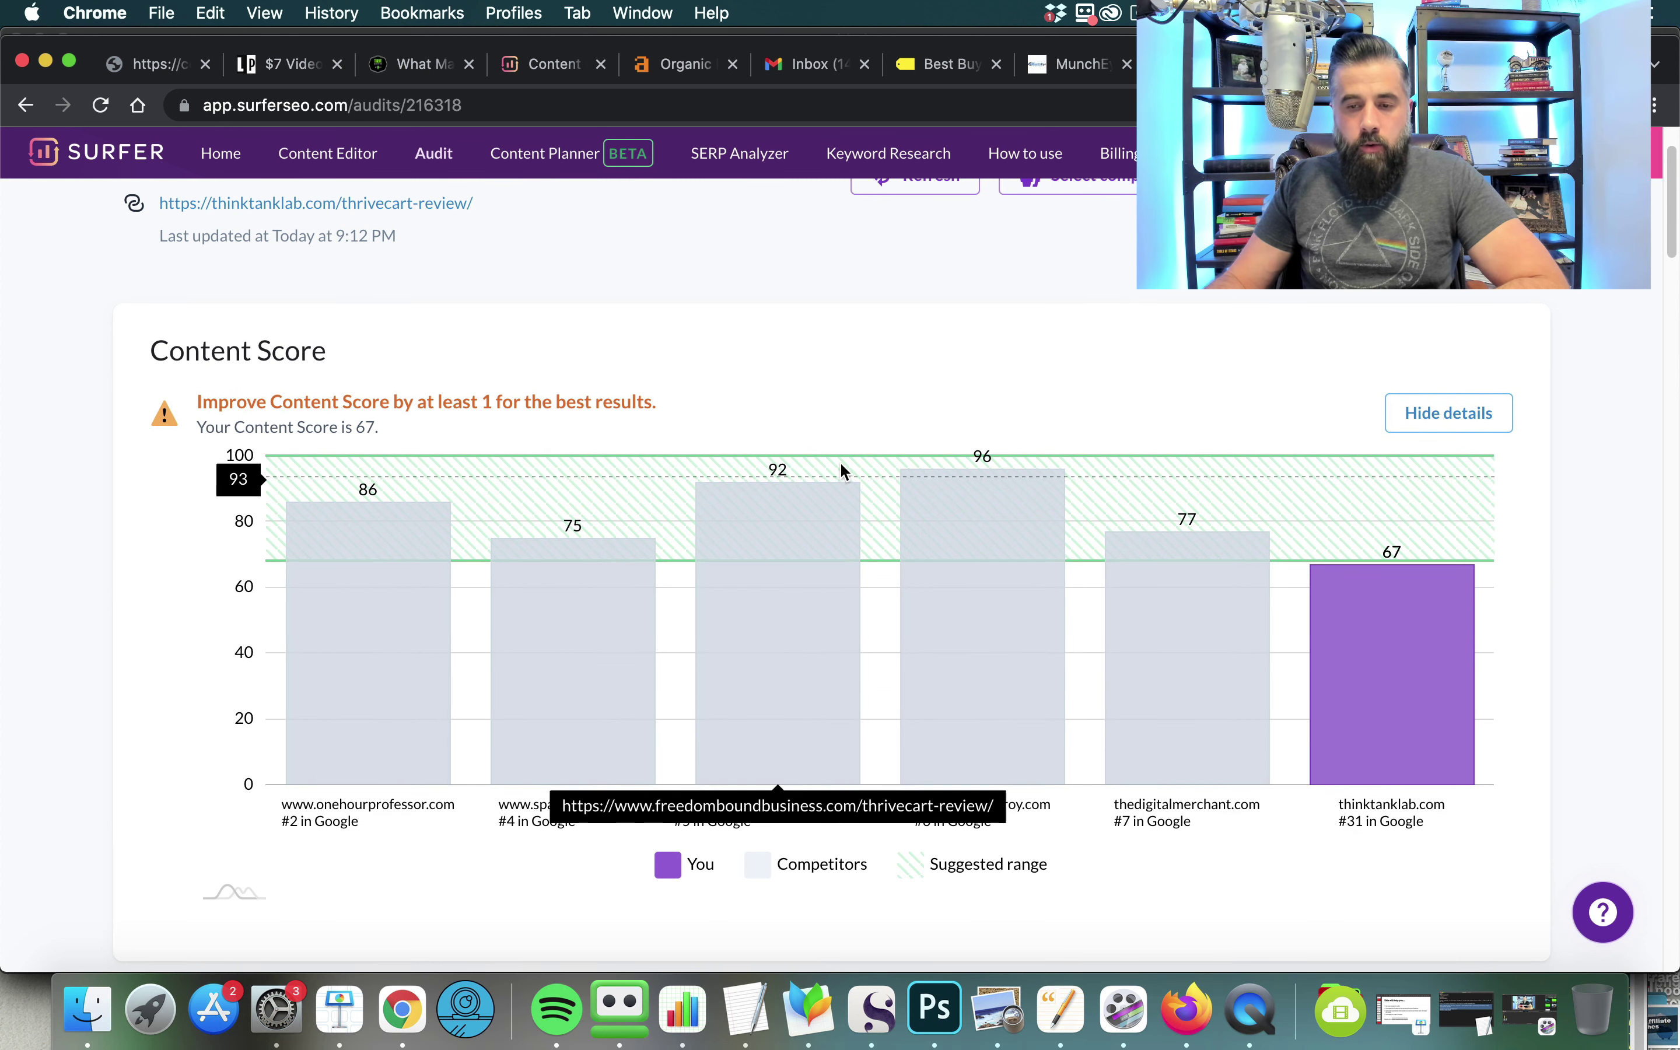
scroll(1636, 642, "down", 1)
scroll(1636, 646, "down", 1)
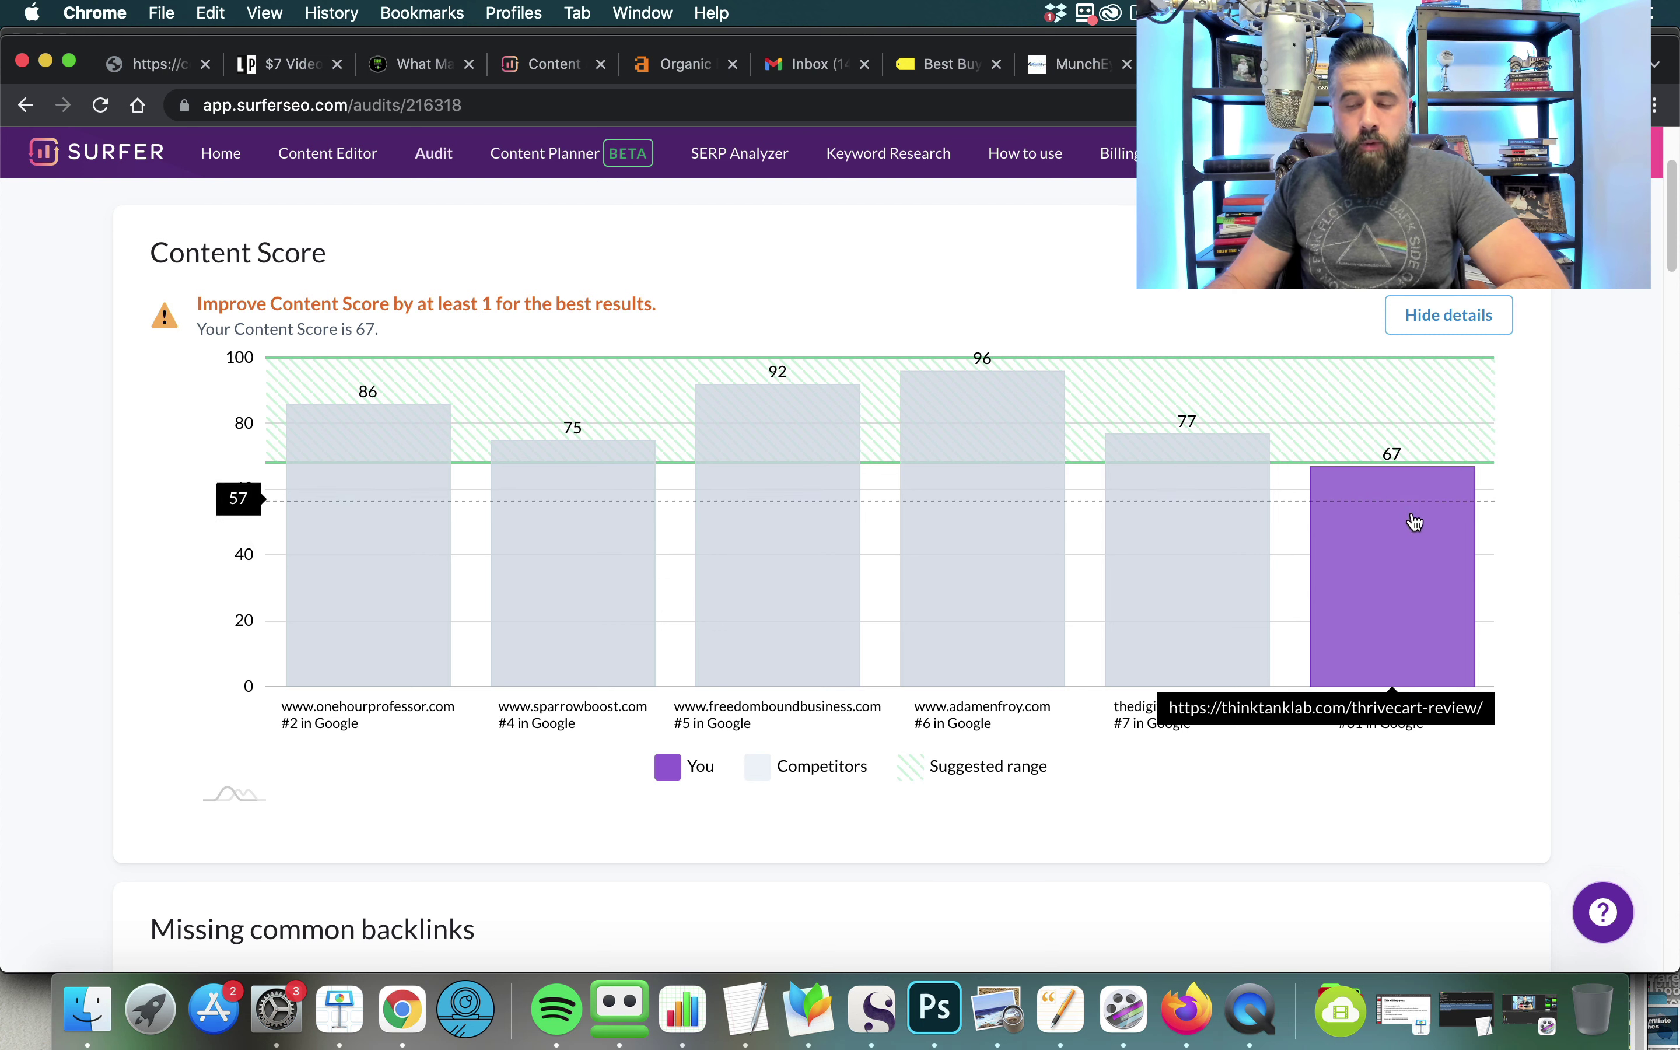
scroll(1414, 522, "up", 1)
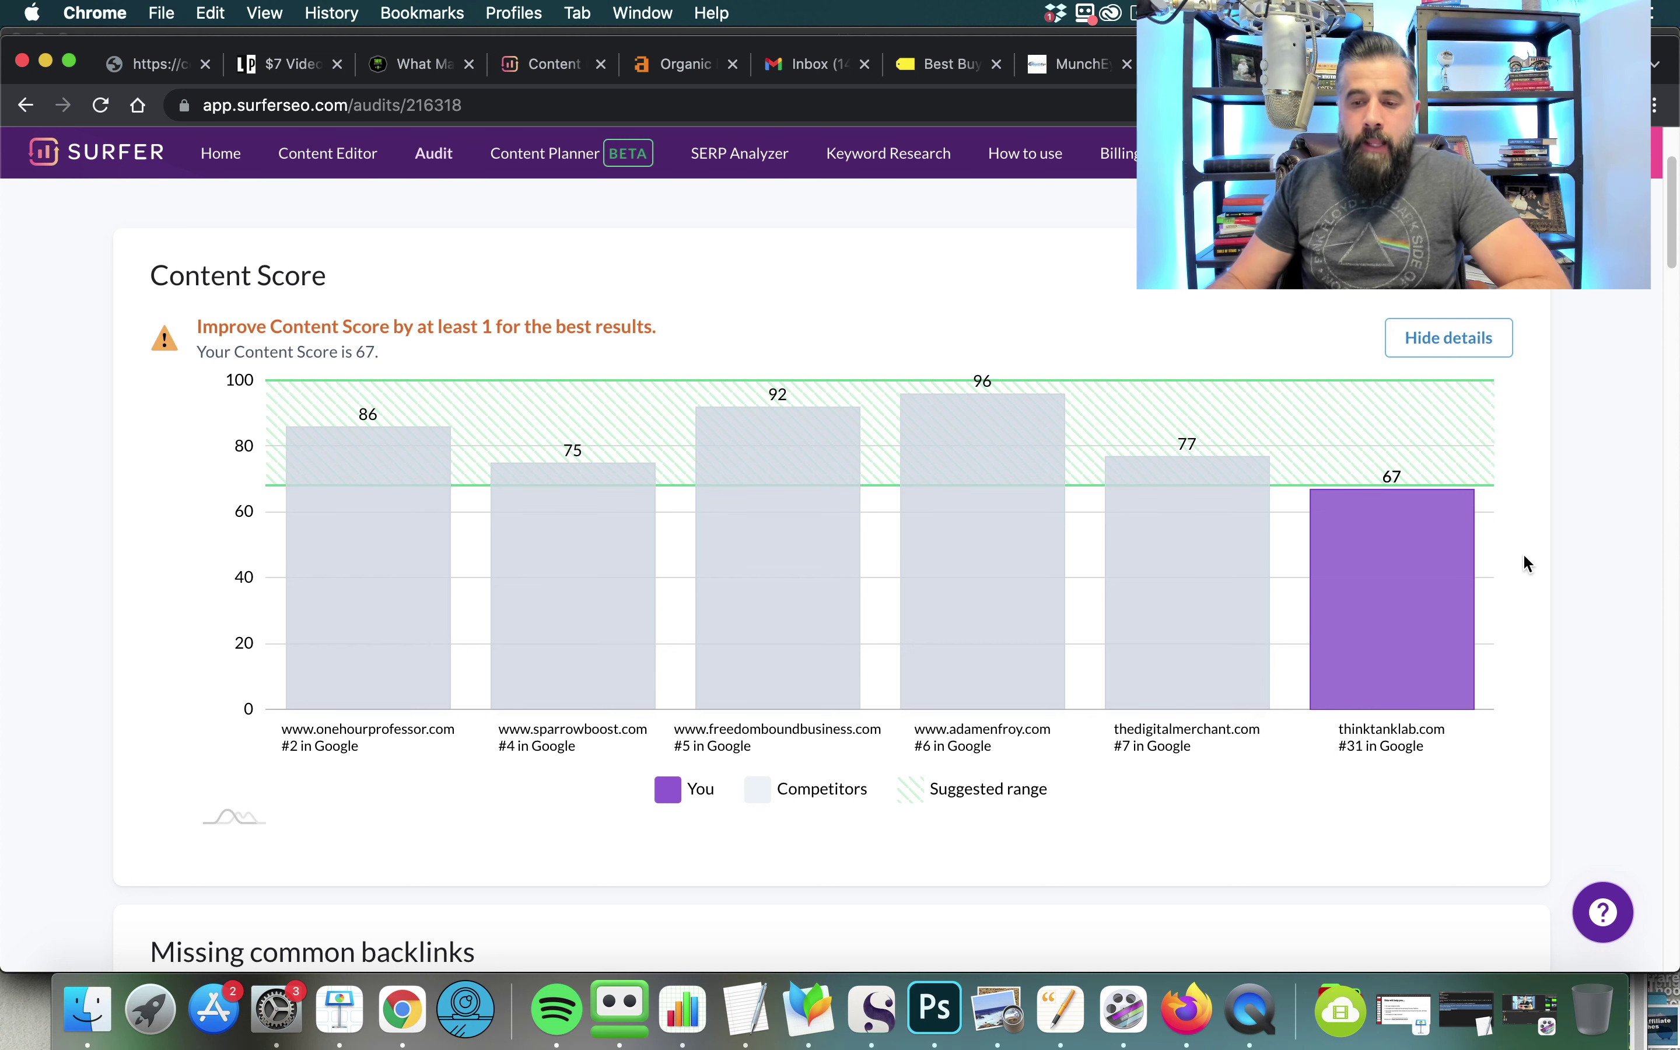
scroll(1421, 625, "down", 3)
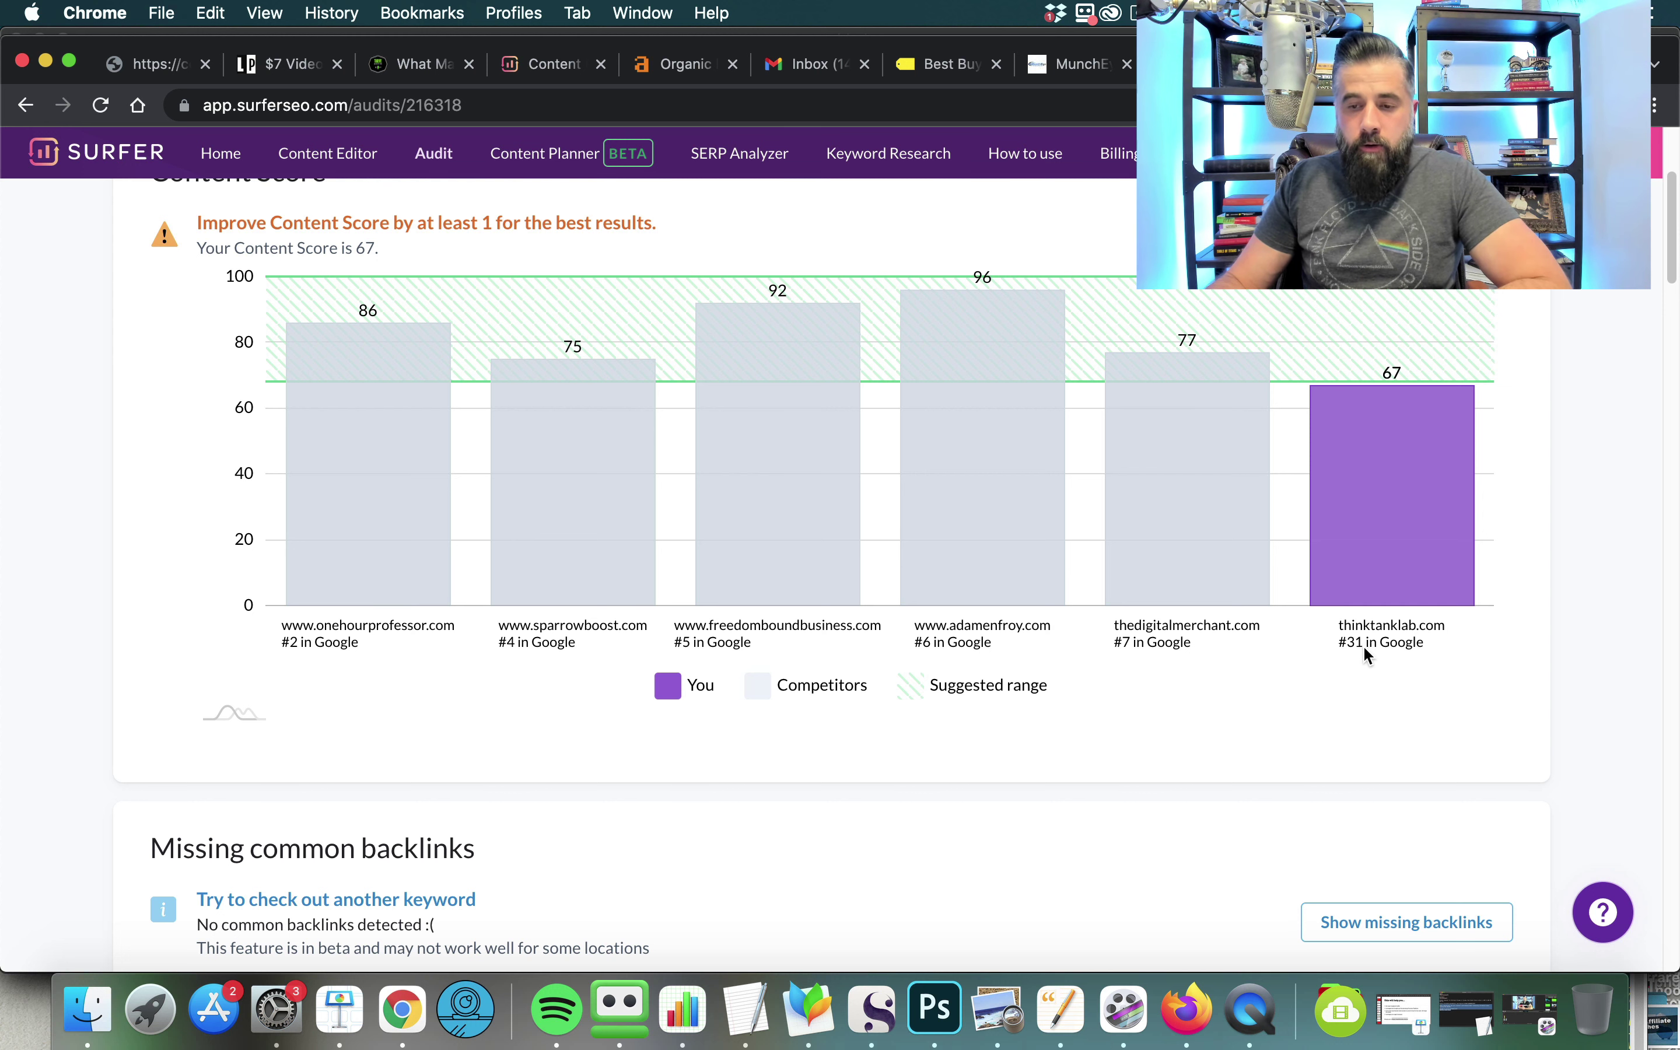
scroll(1381, 638, "down", 2)
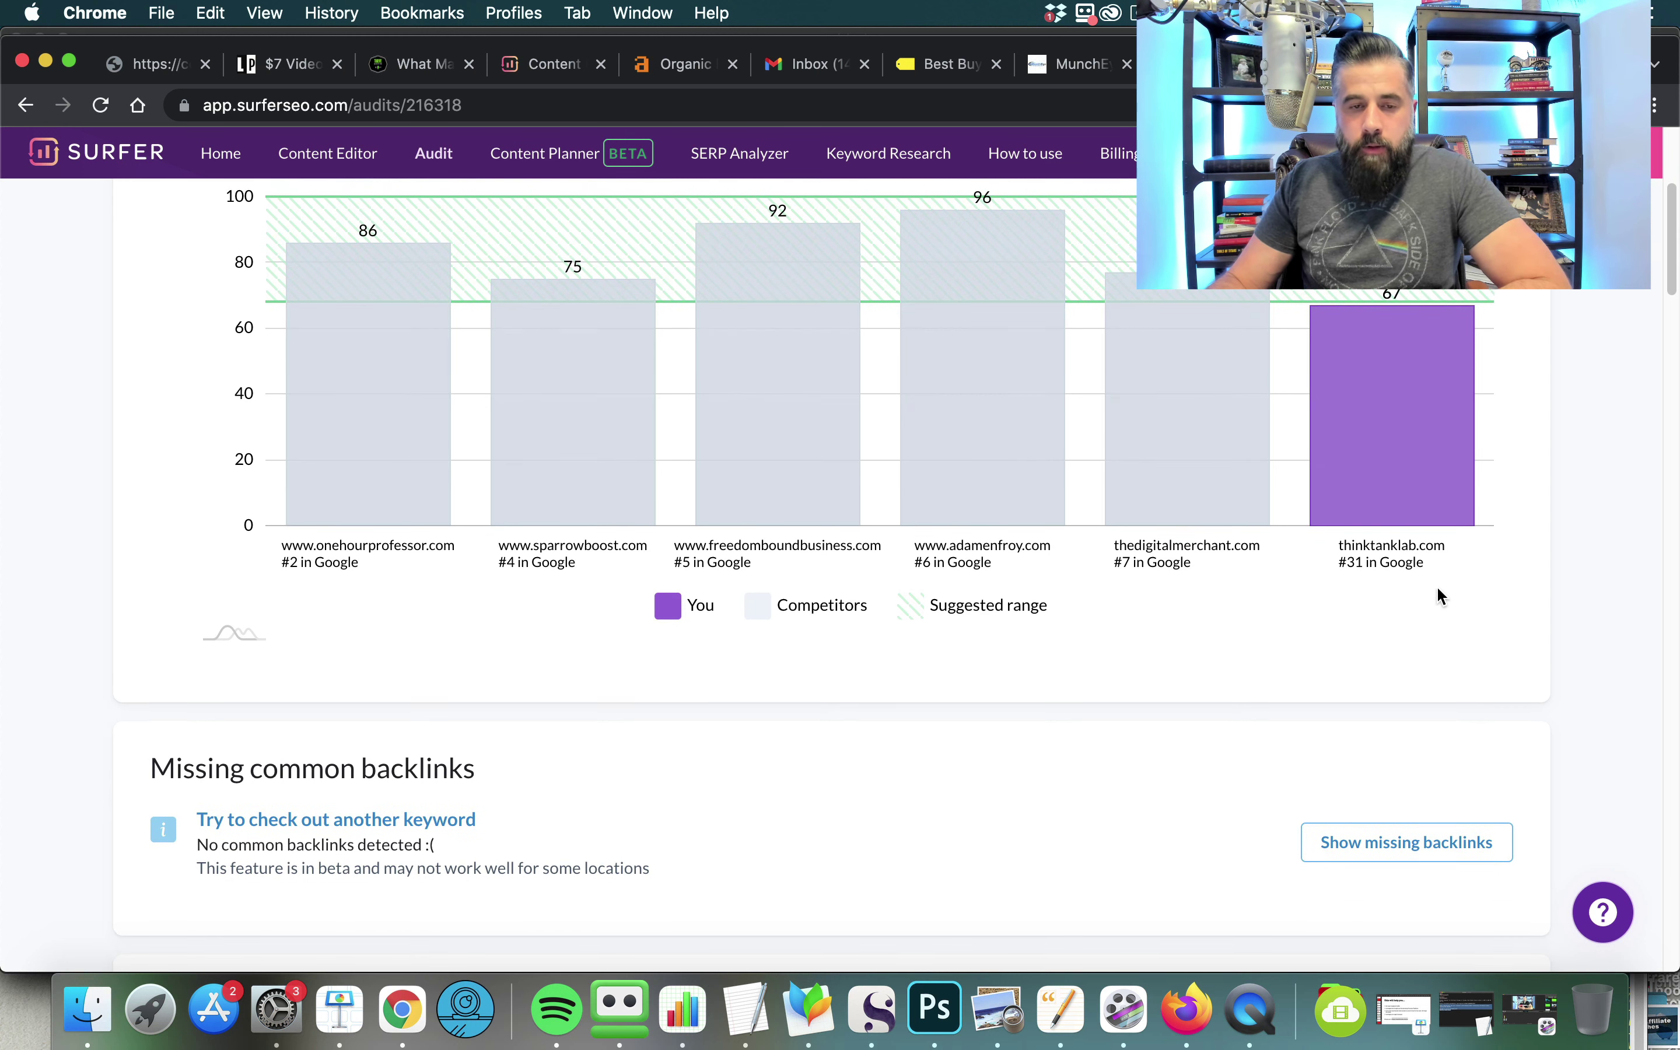
scroll(1436, 592, "up", 10)
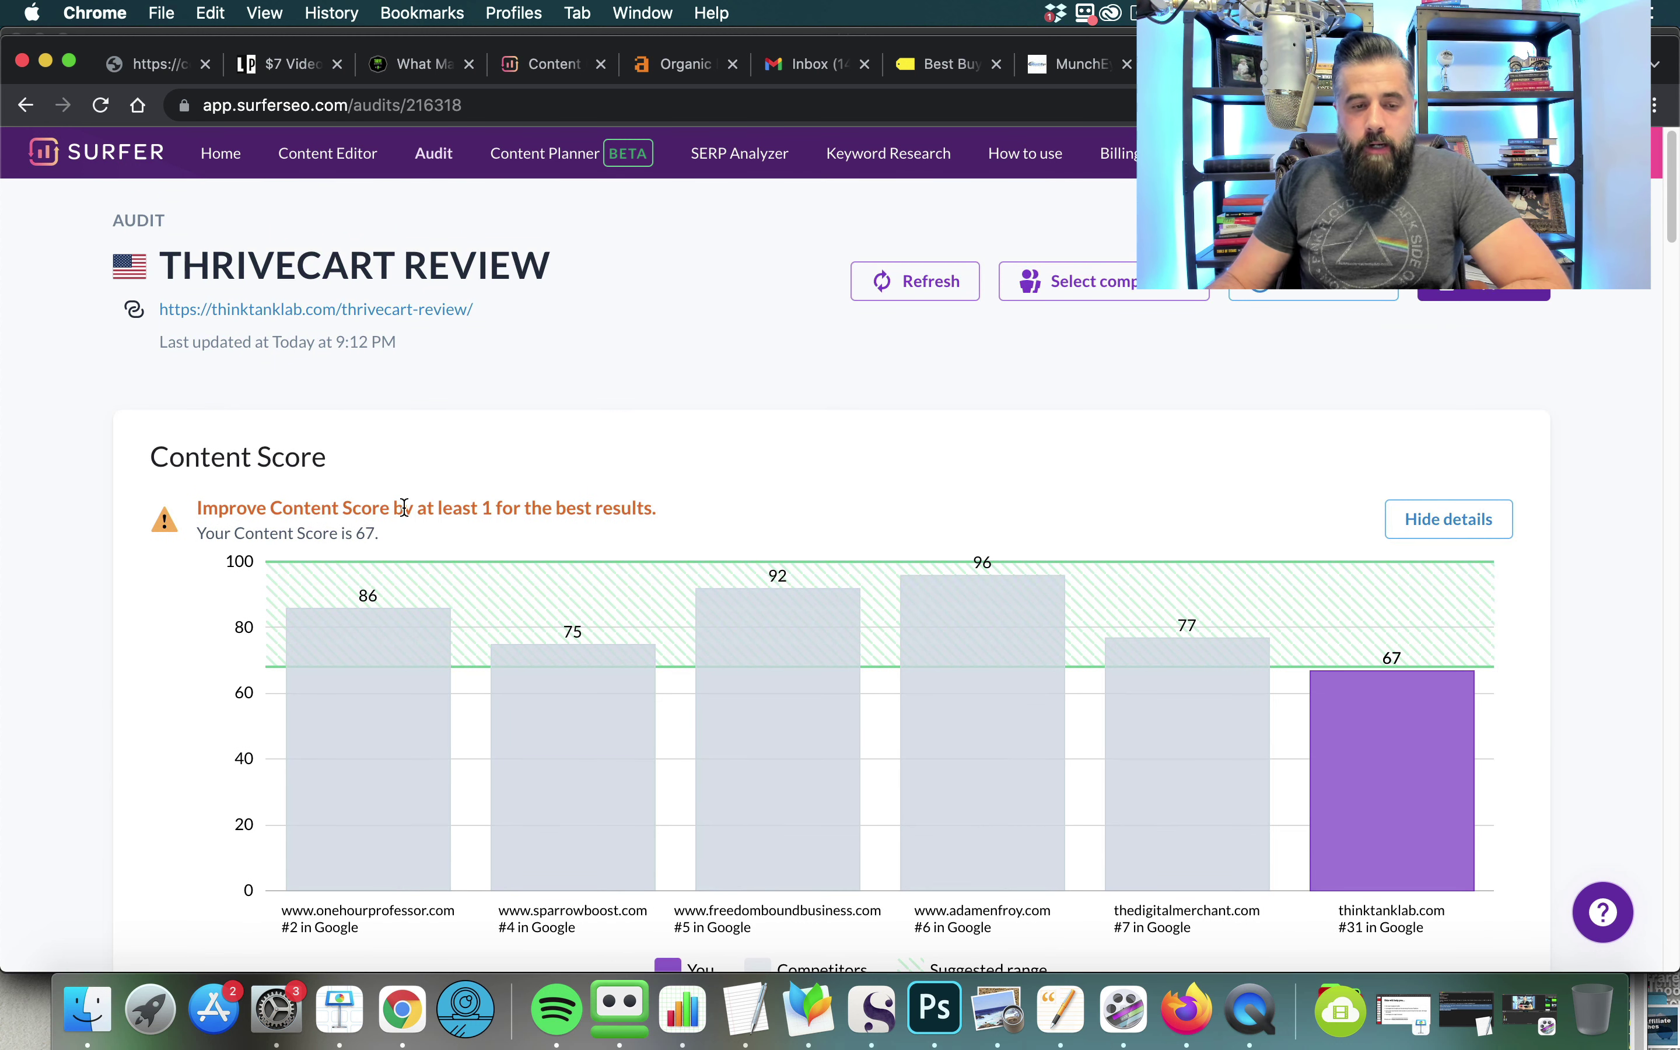
scroll(417, 510, "down", 1)
left_click_drag(197, 484, 375, 510)
left_click(826, 469)
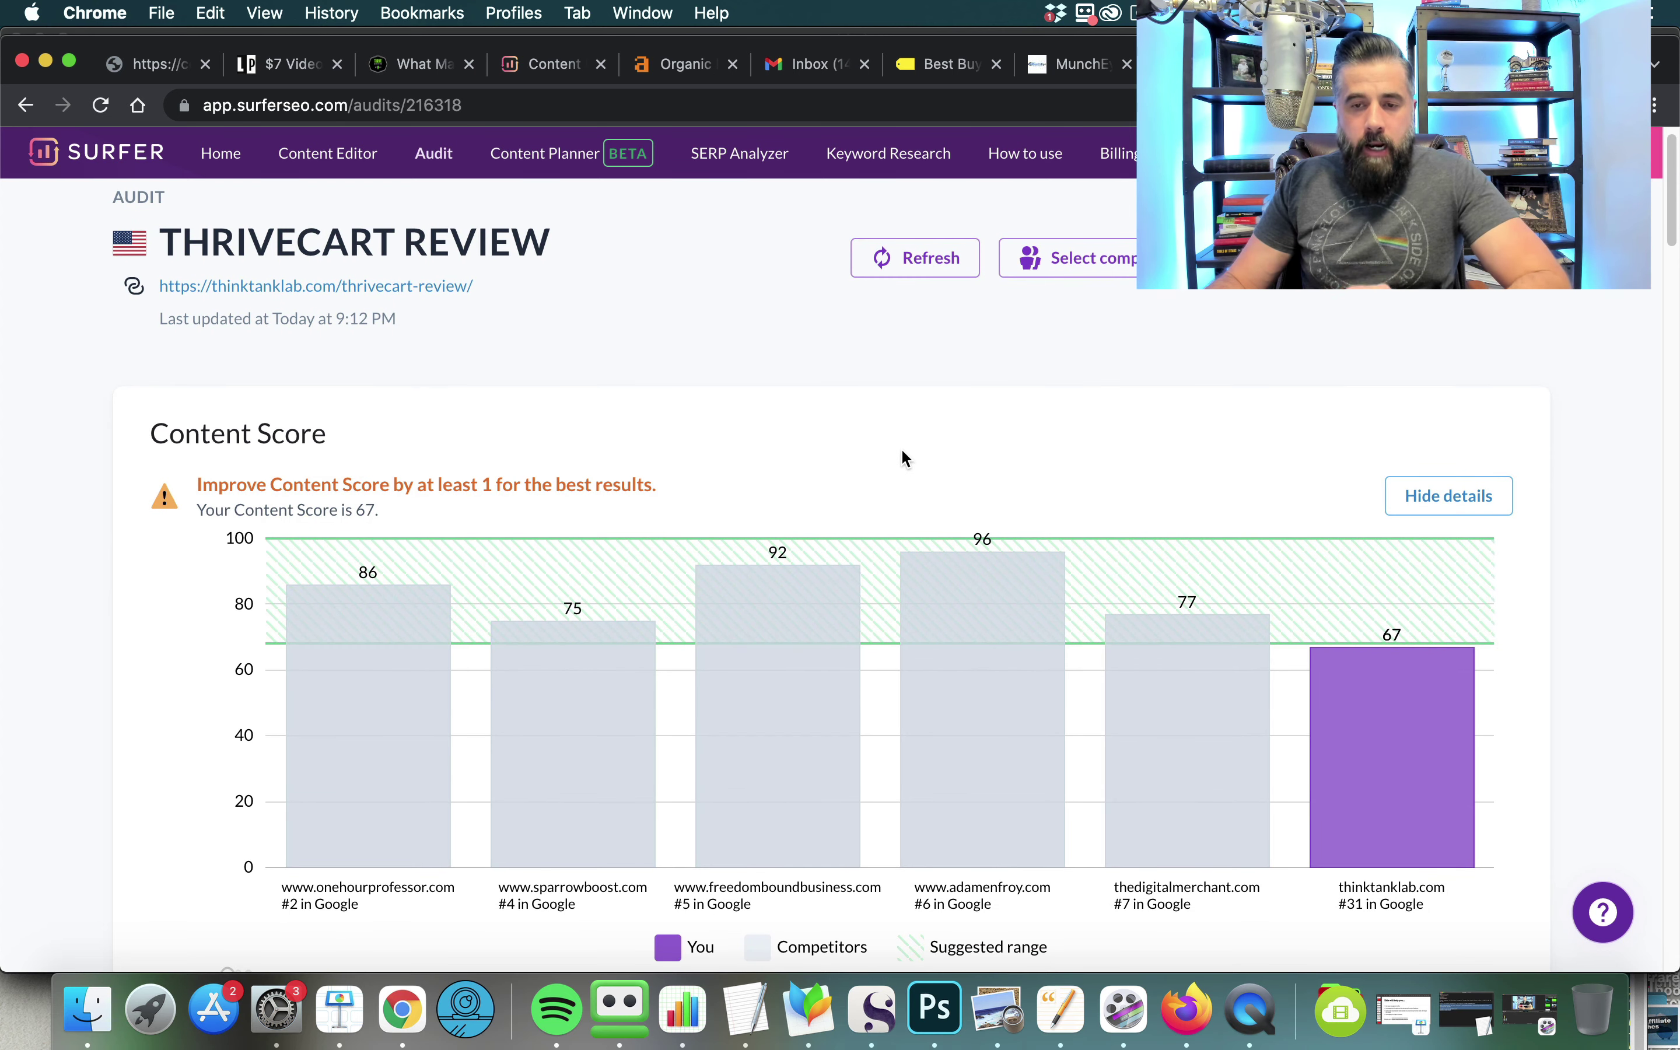
- Open the organic competitor selection for the audit and include the competitor ranked 3
scroll(1045, 411, "up", 1)
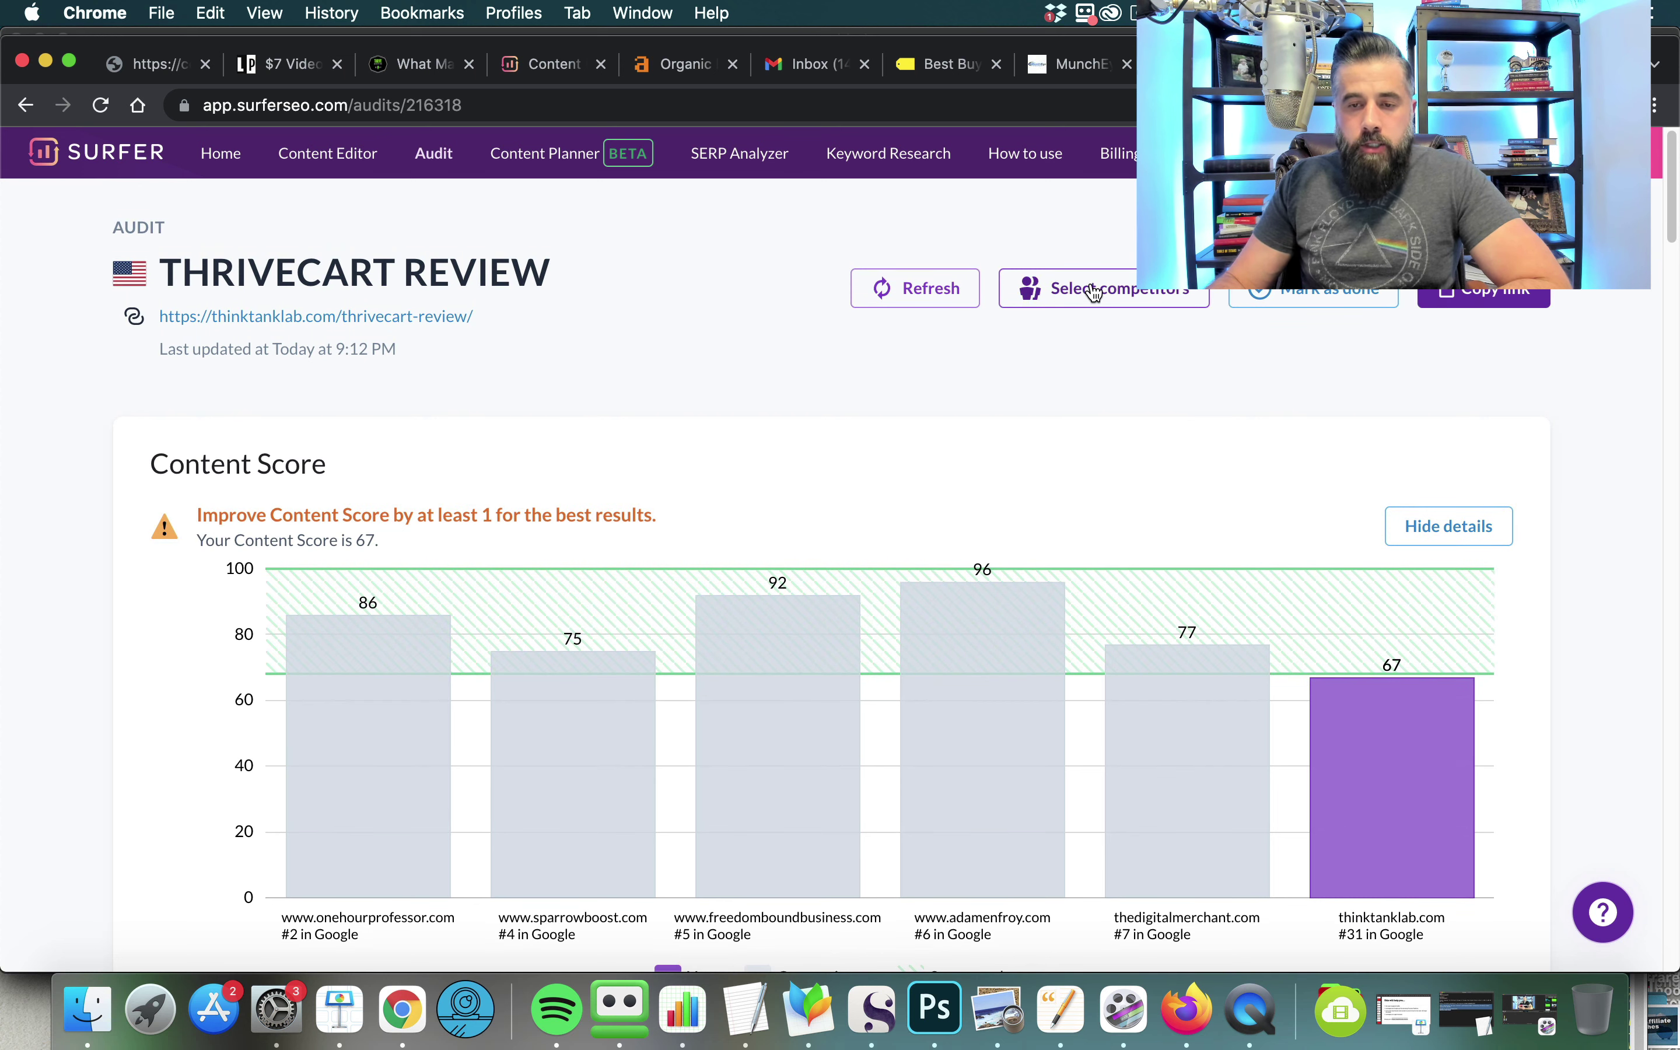
left_click(1180, 288)
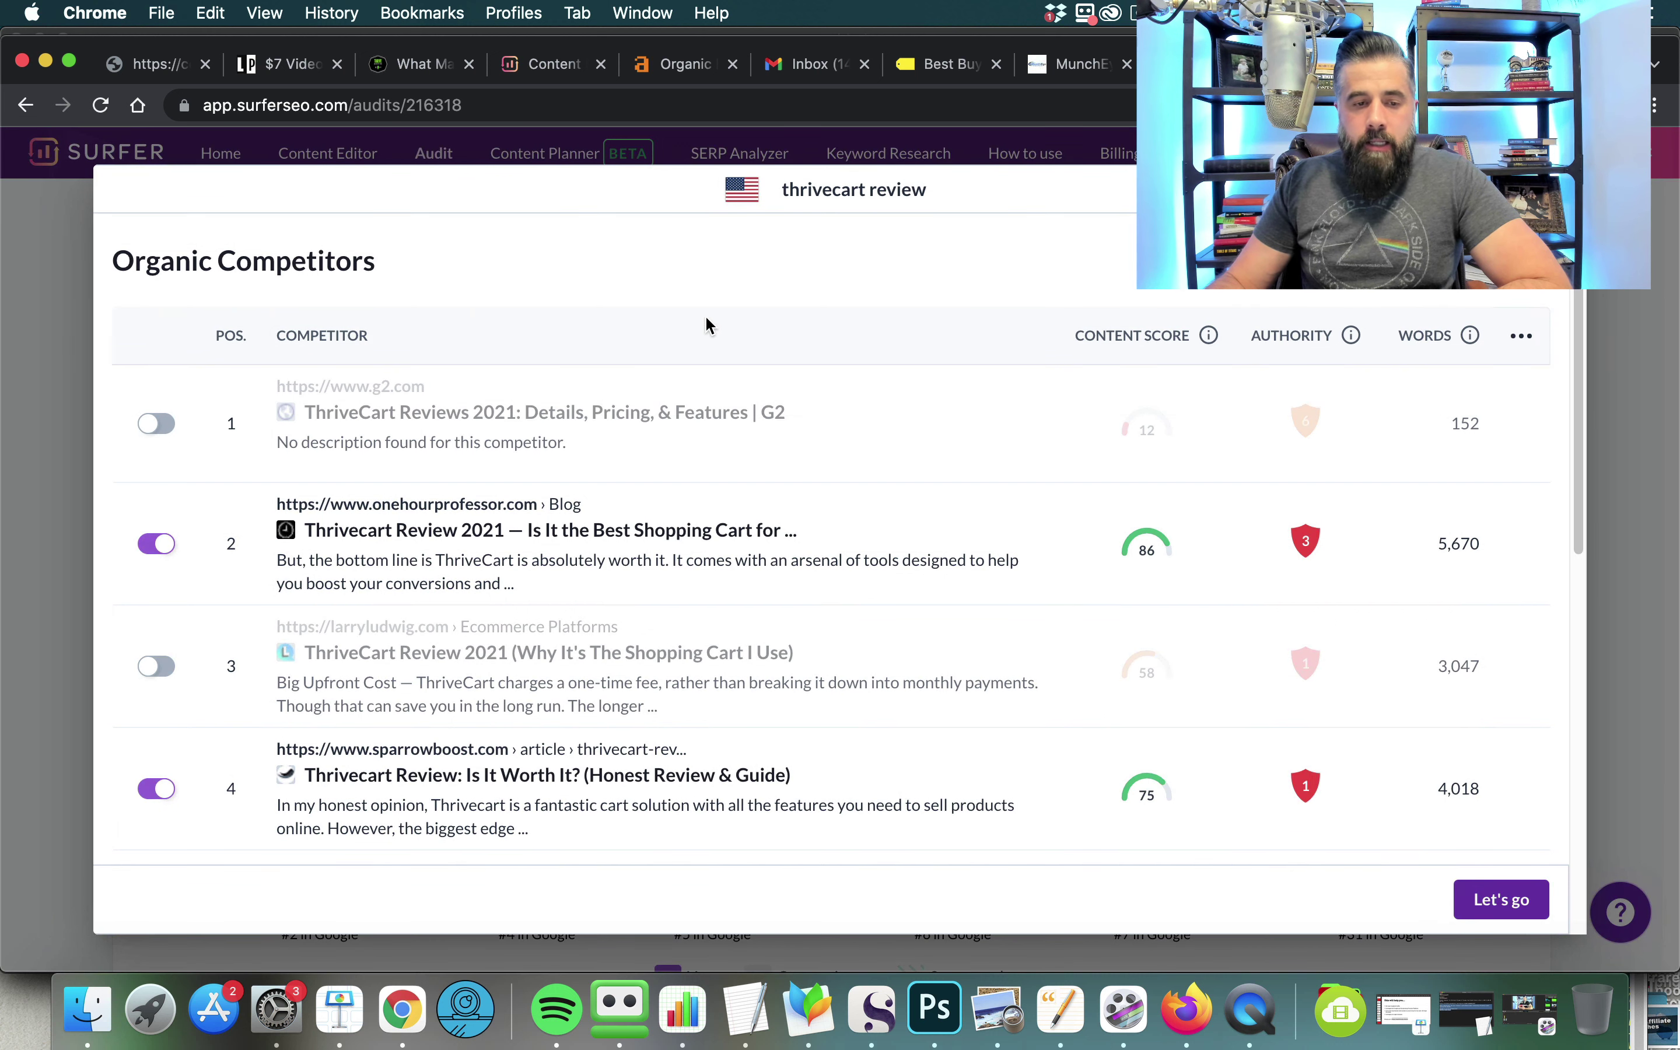
scroll(587, 357, "down", 1)
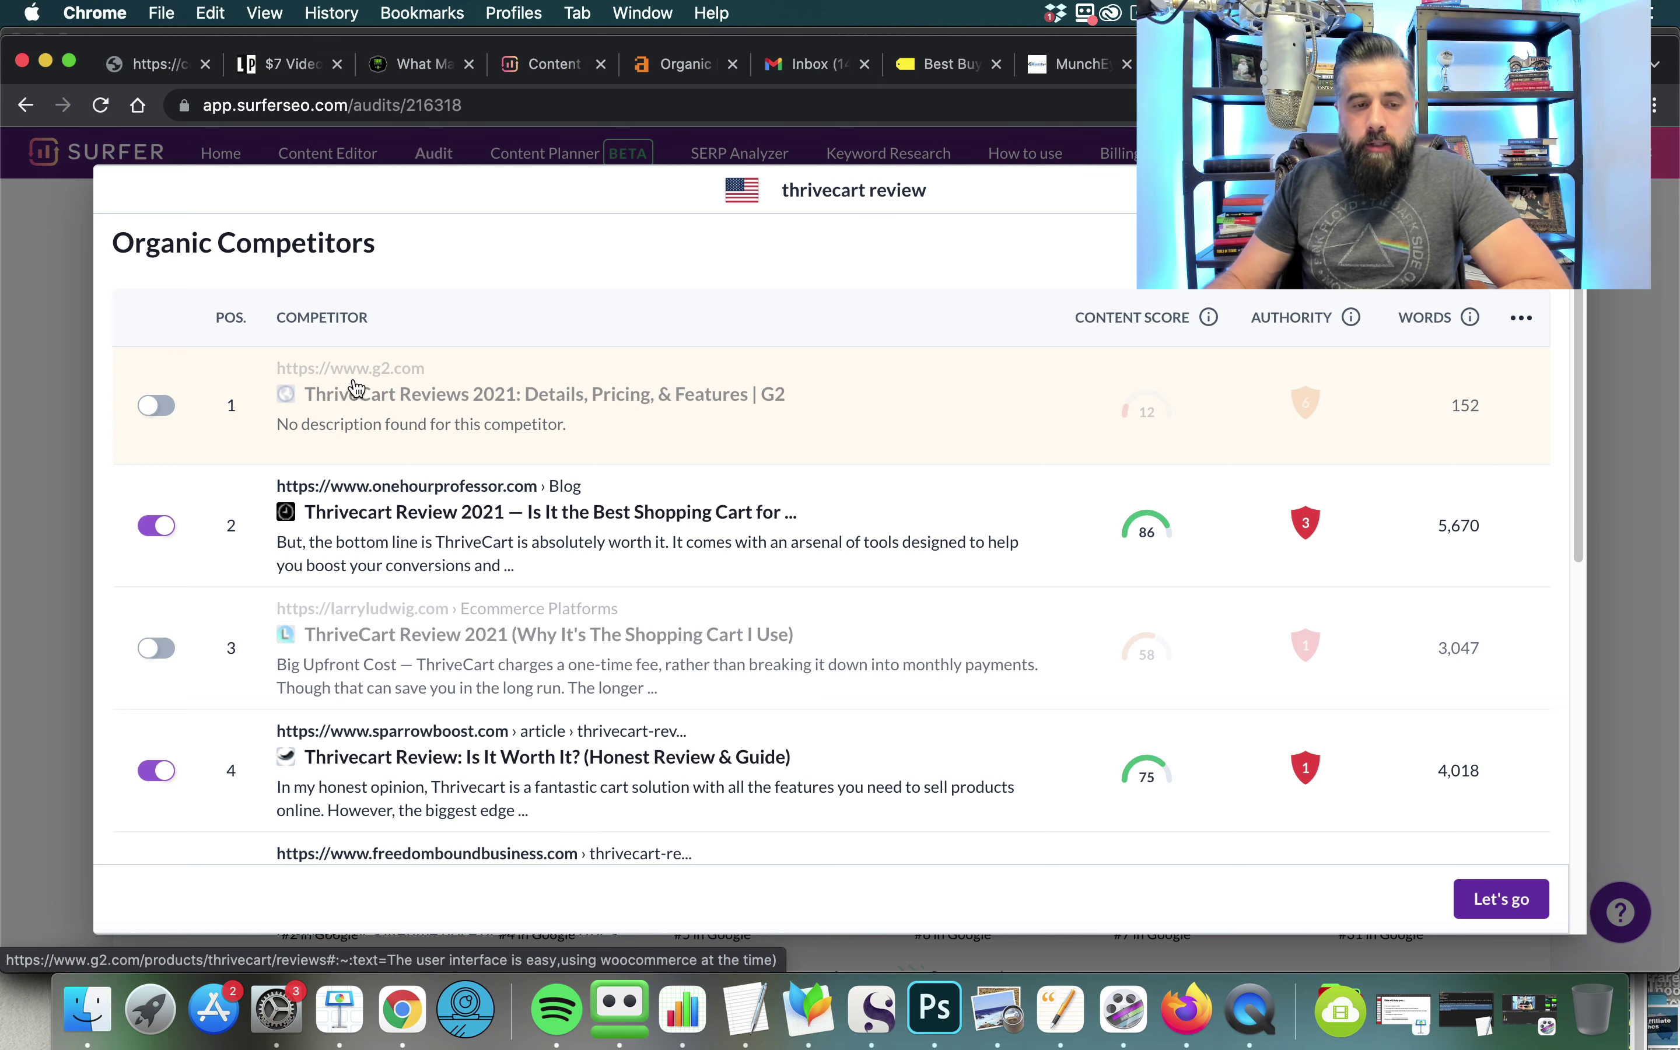
scroll(361, 382, "down", 2)
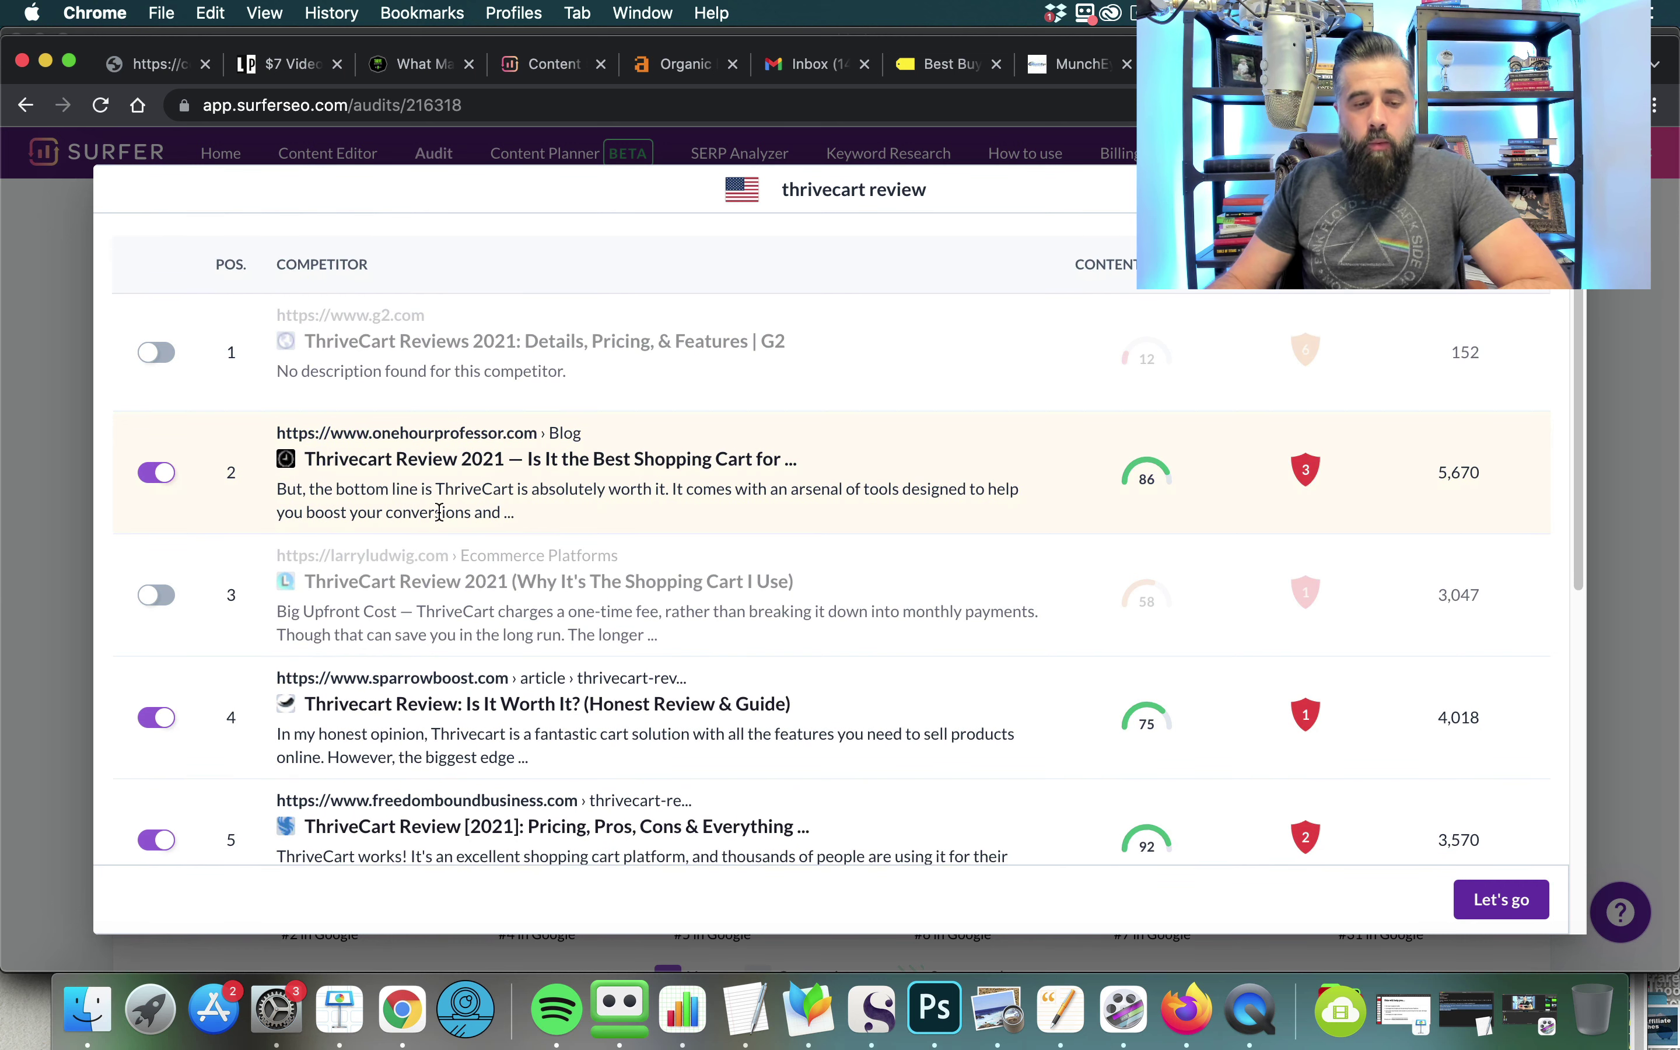
scroll(496, 507, "up", 2)
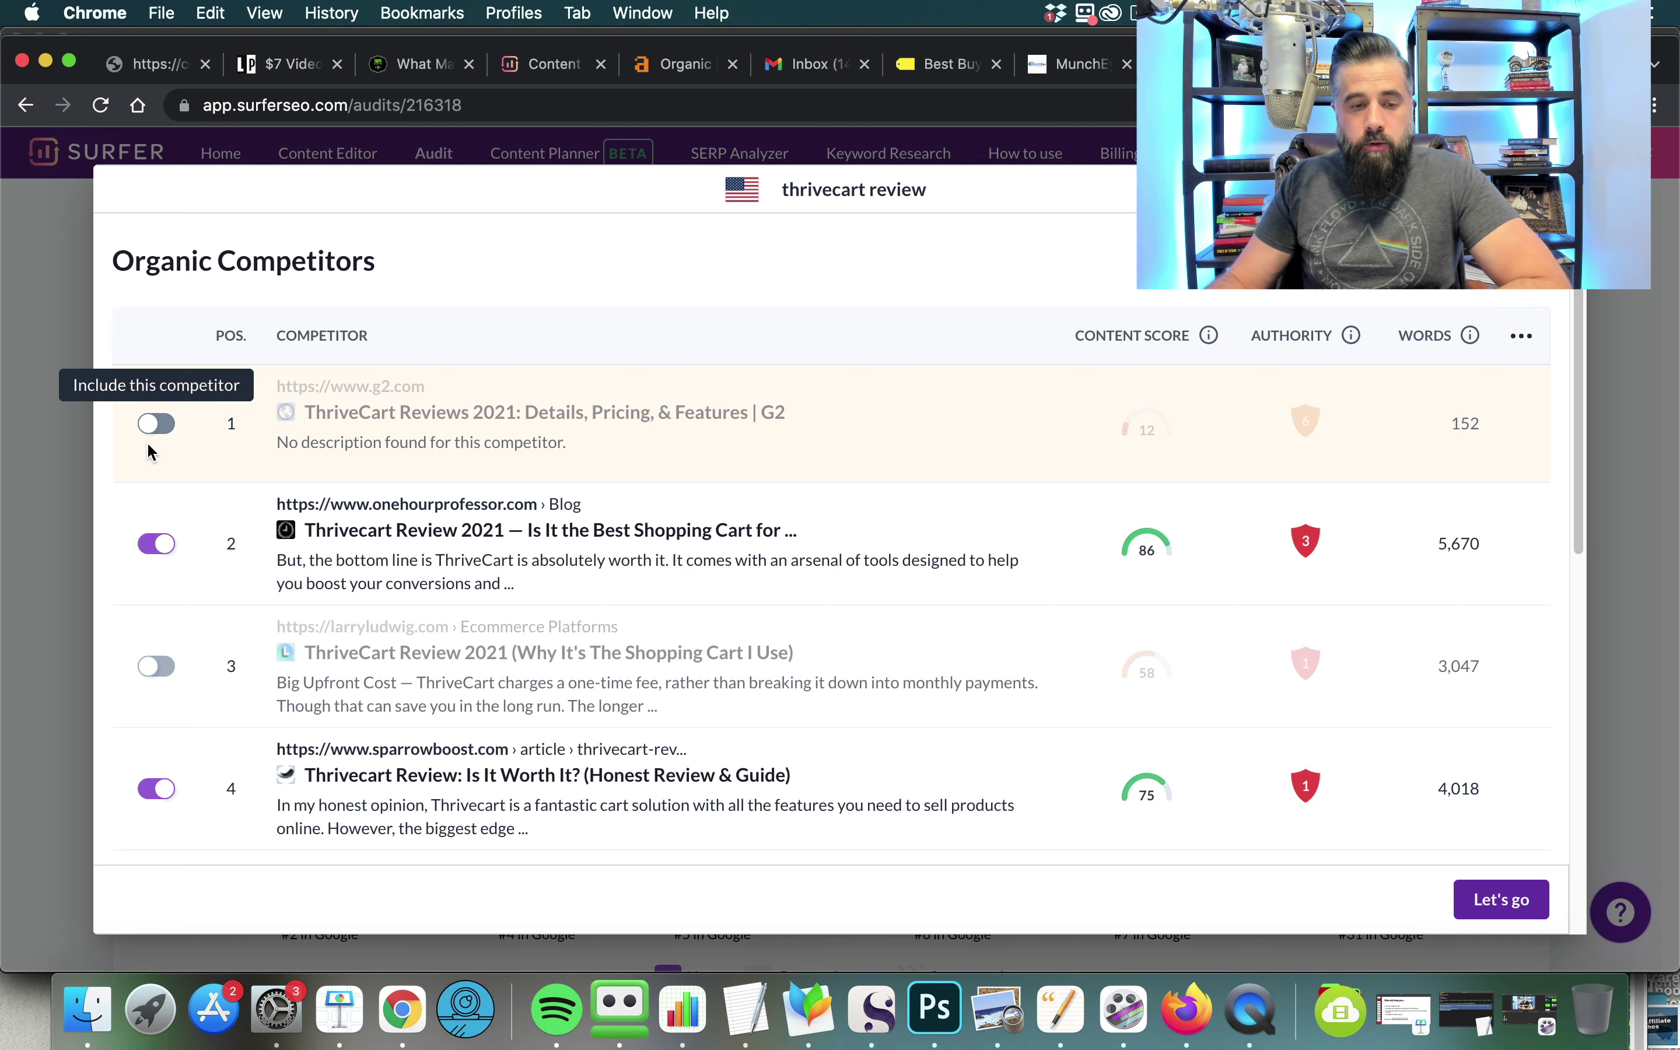
scroll(161, 462, "down", 2)
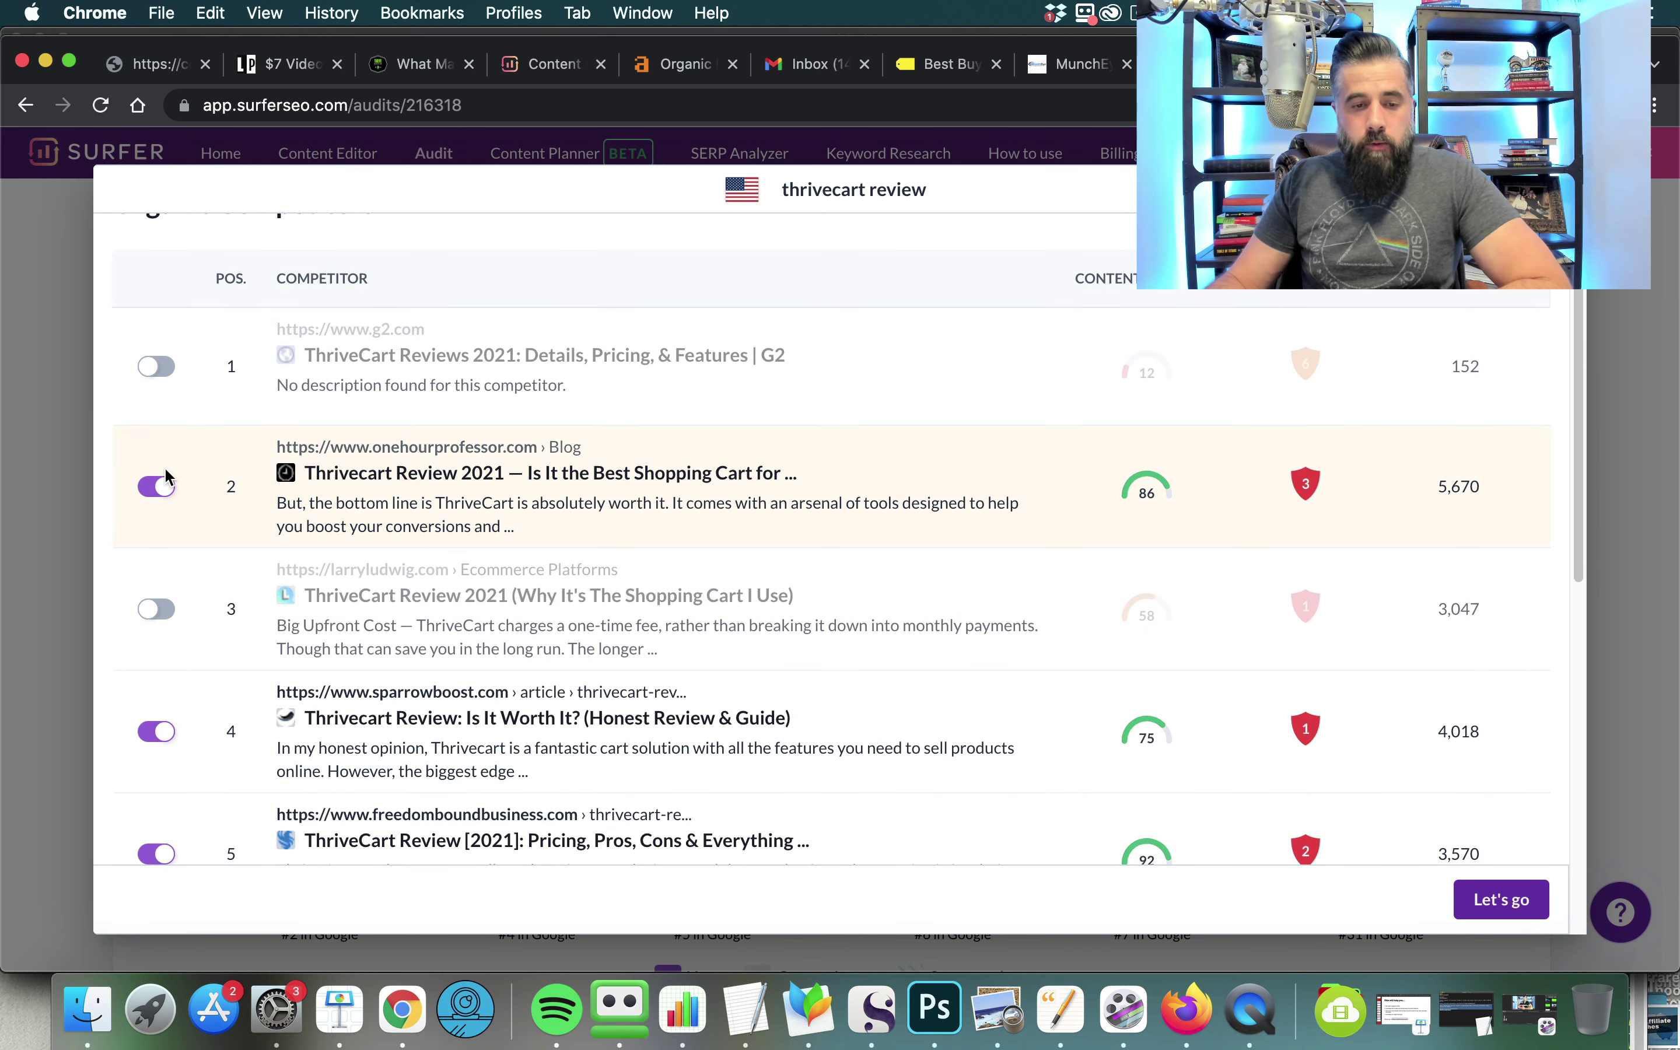
scroll(701, 479, "down", 4)
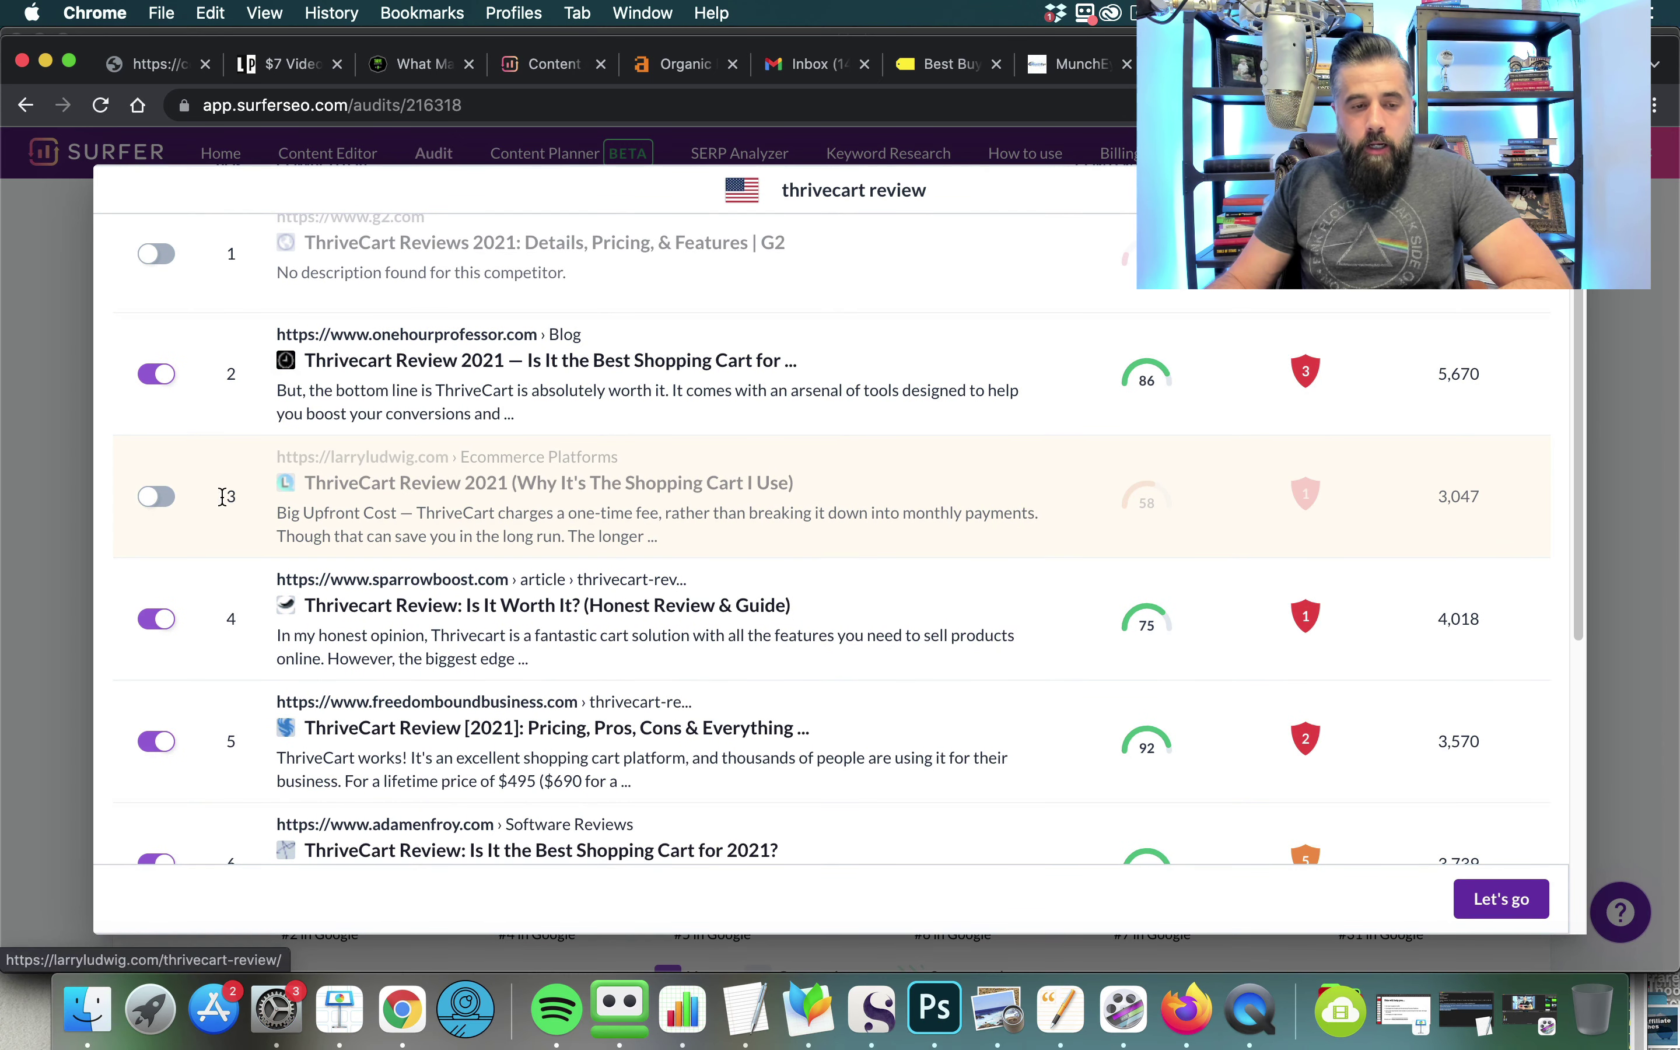
left_click(156, 496)
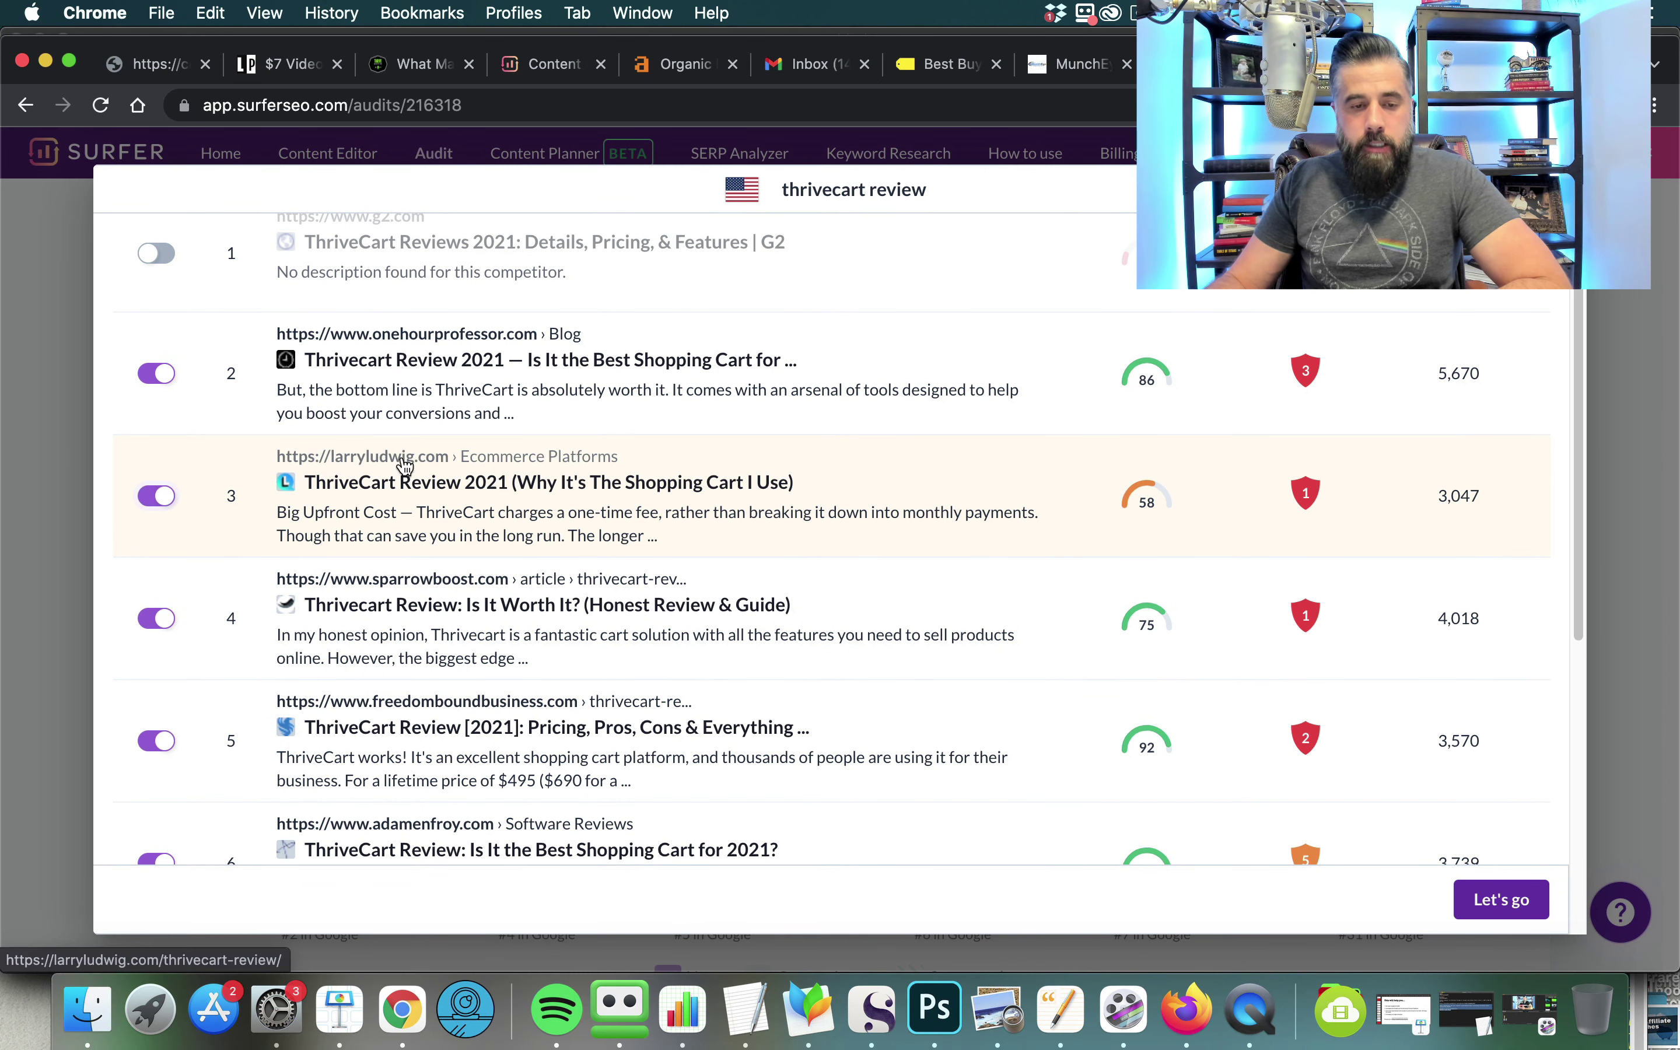
- Review the remaining competitors' scores and word counts, and include those ranked 8, 9 and 10: lovetolaunch.com, wpcrafter.com and authorityhacker.com
scroll(495, 466, "down", 1)
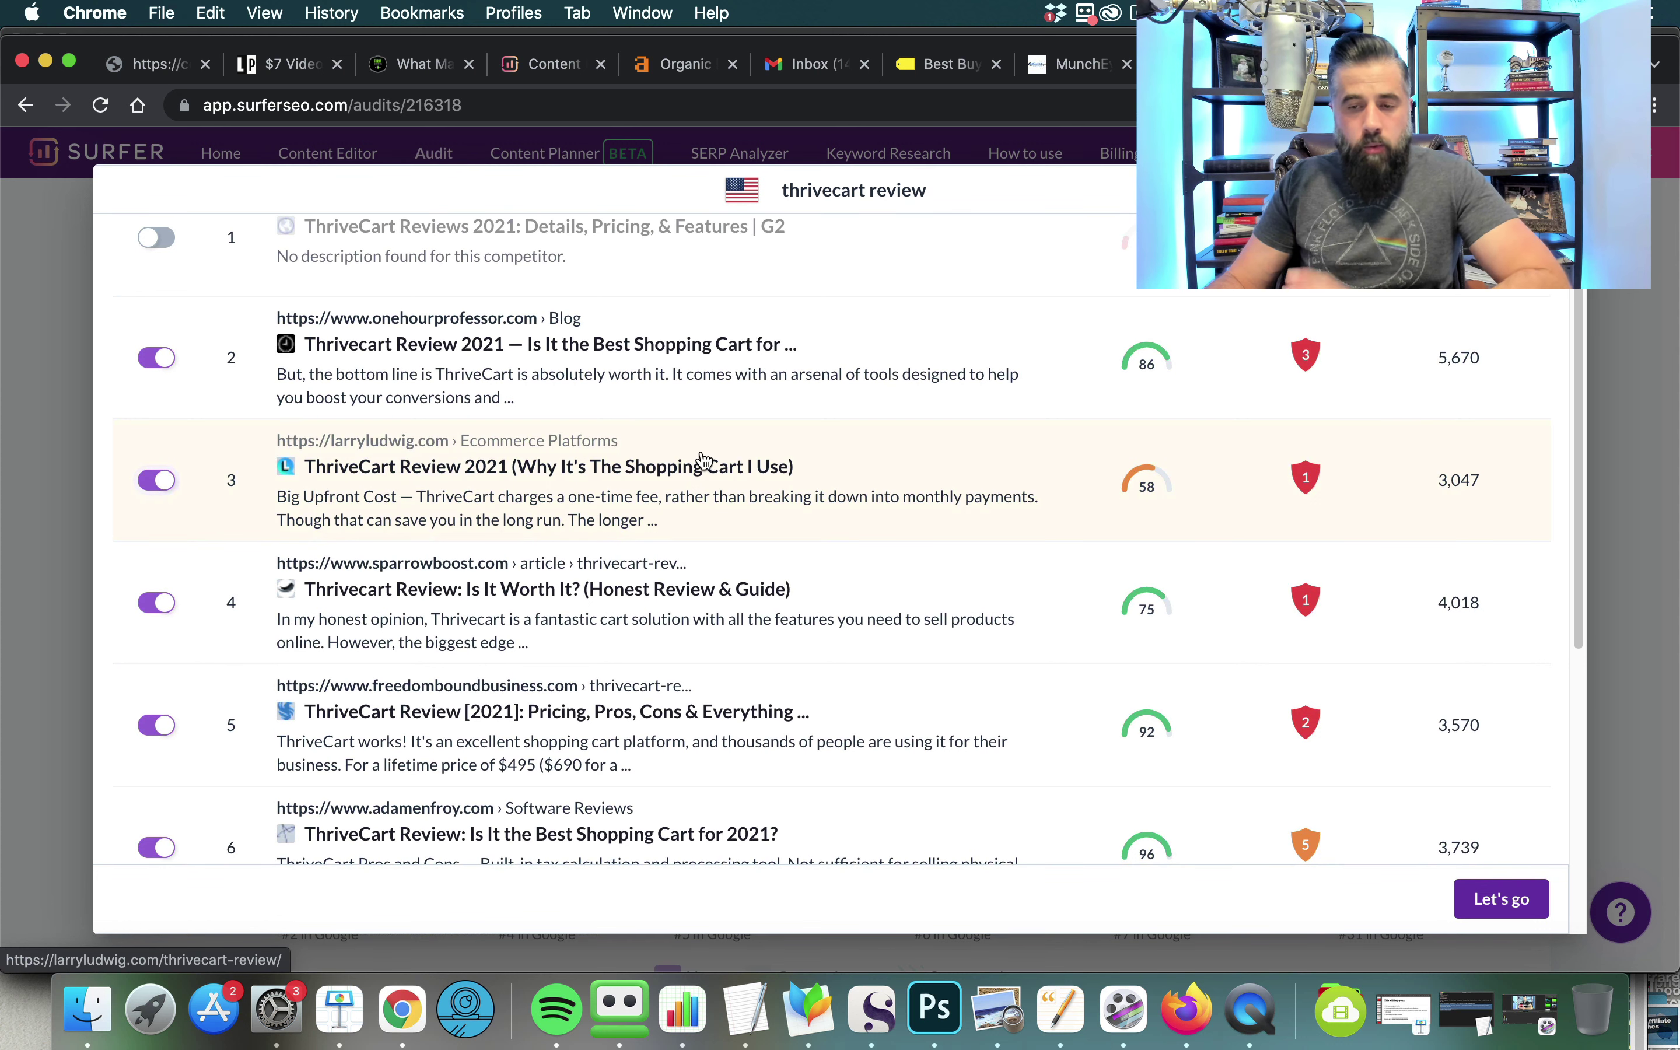
scroll(702, 461, "down", 3)
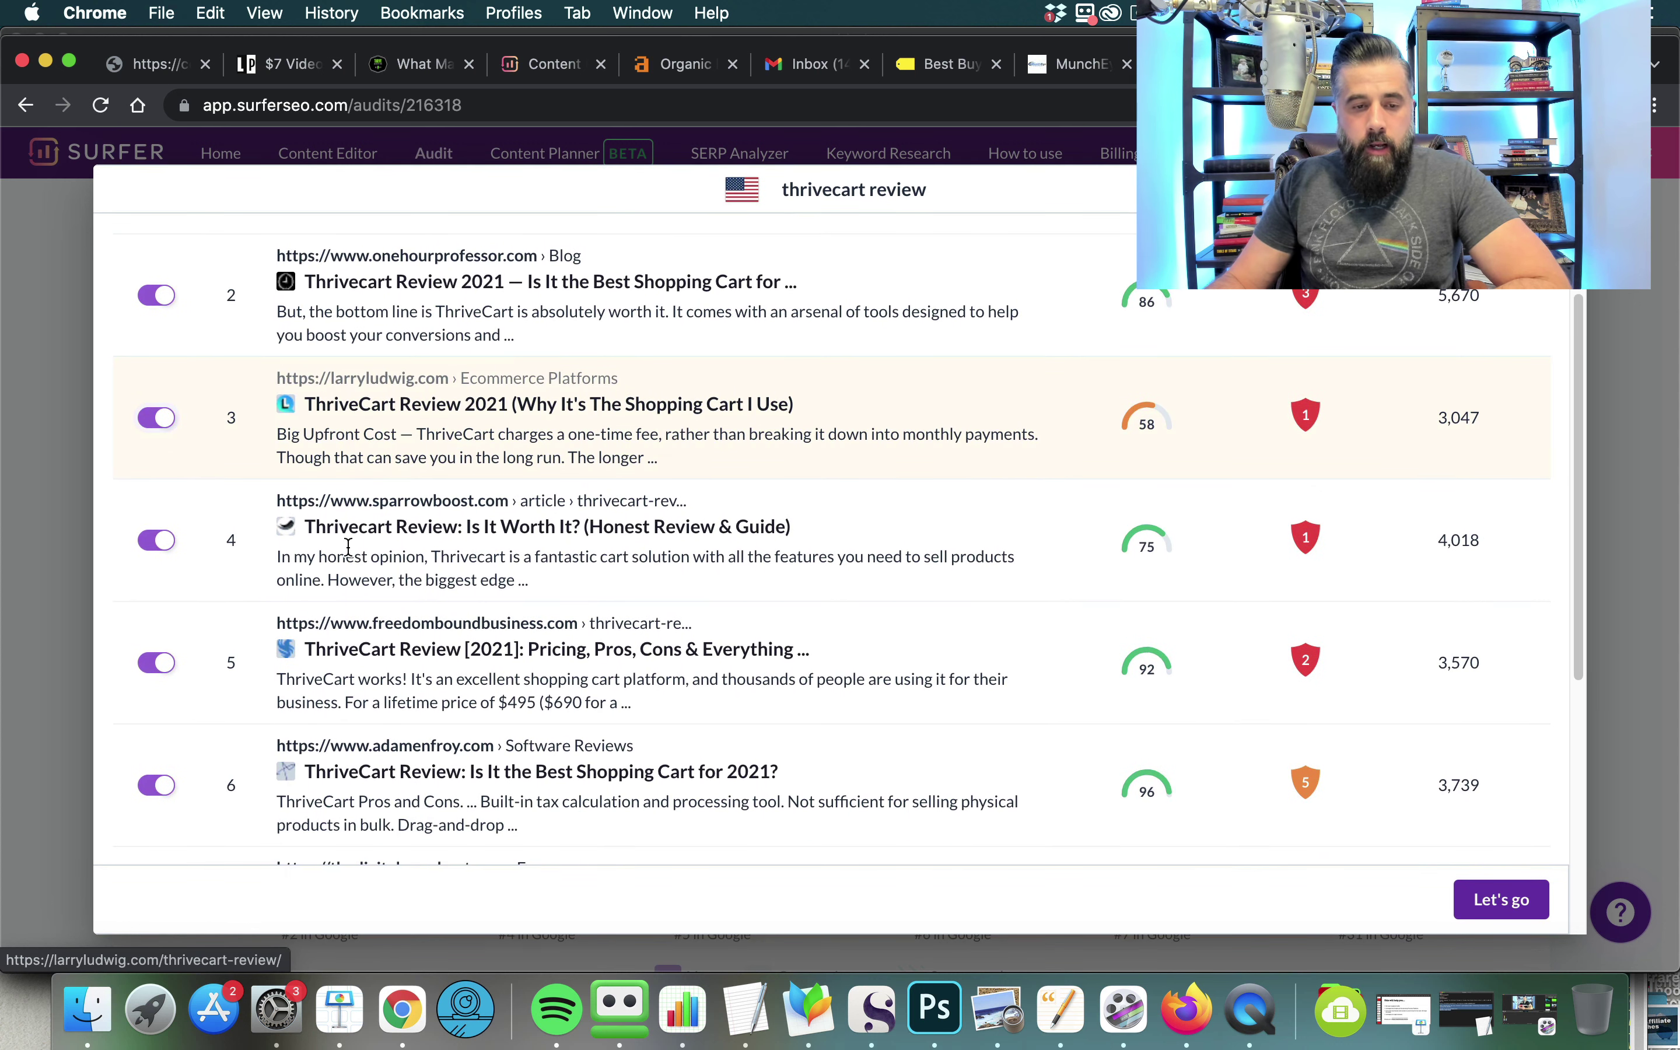
scroll(448, 535, "down", 5)
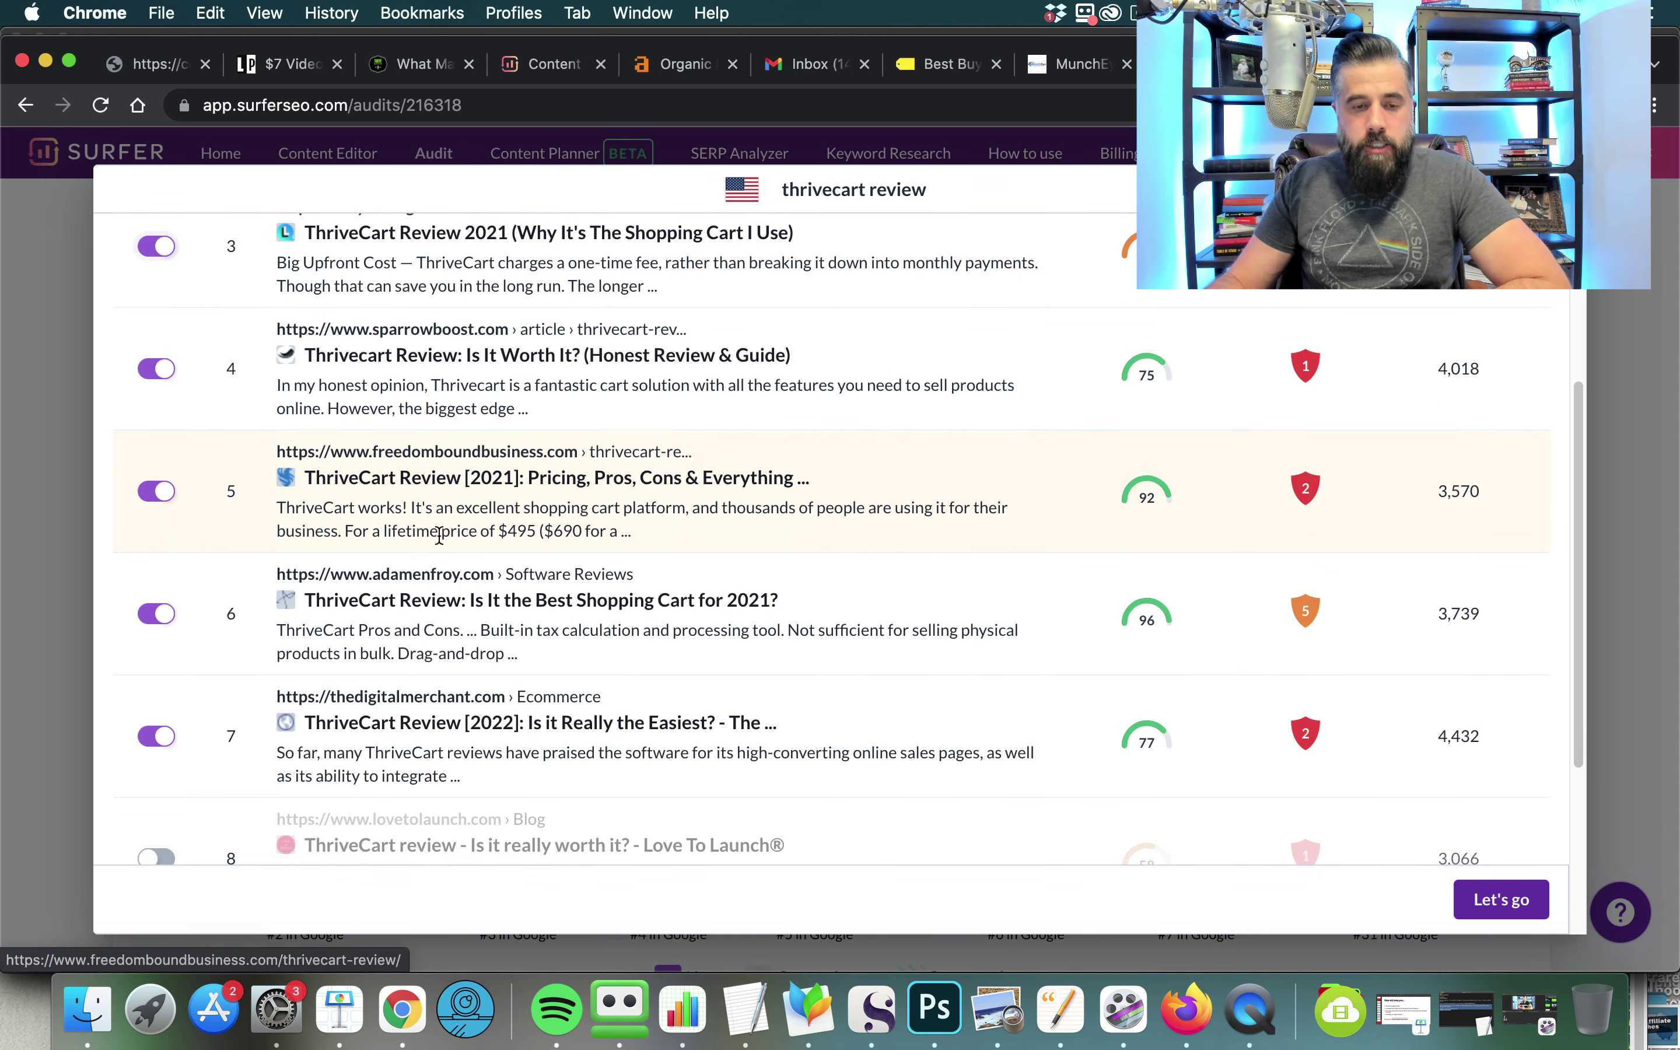
scroll(666, 499, "down", 4)
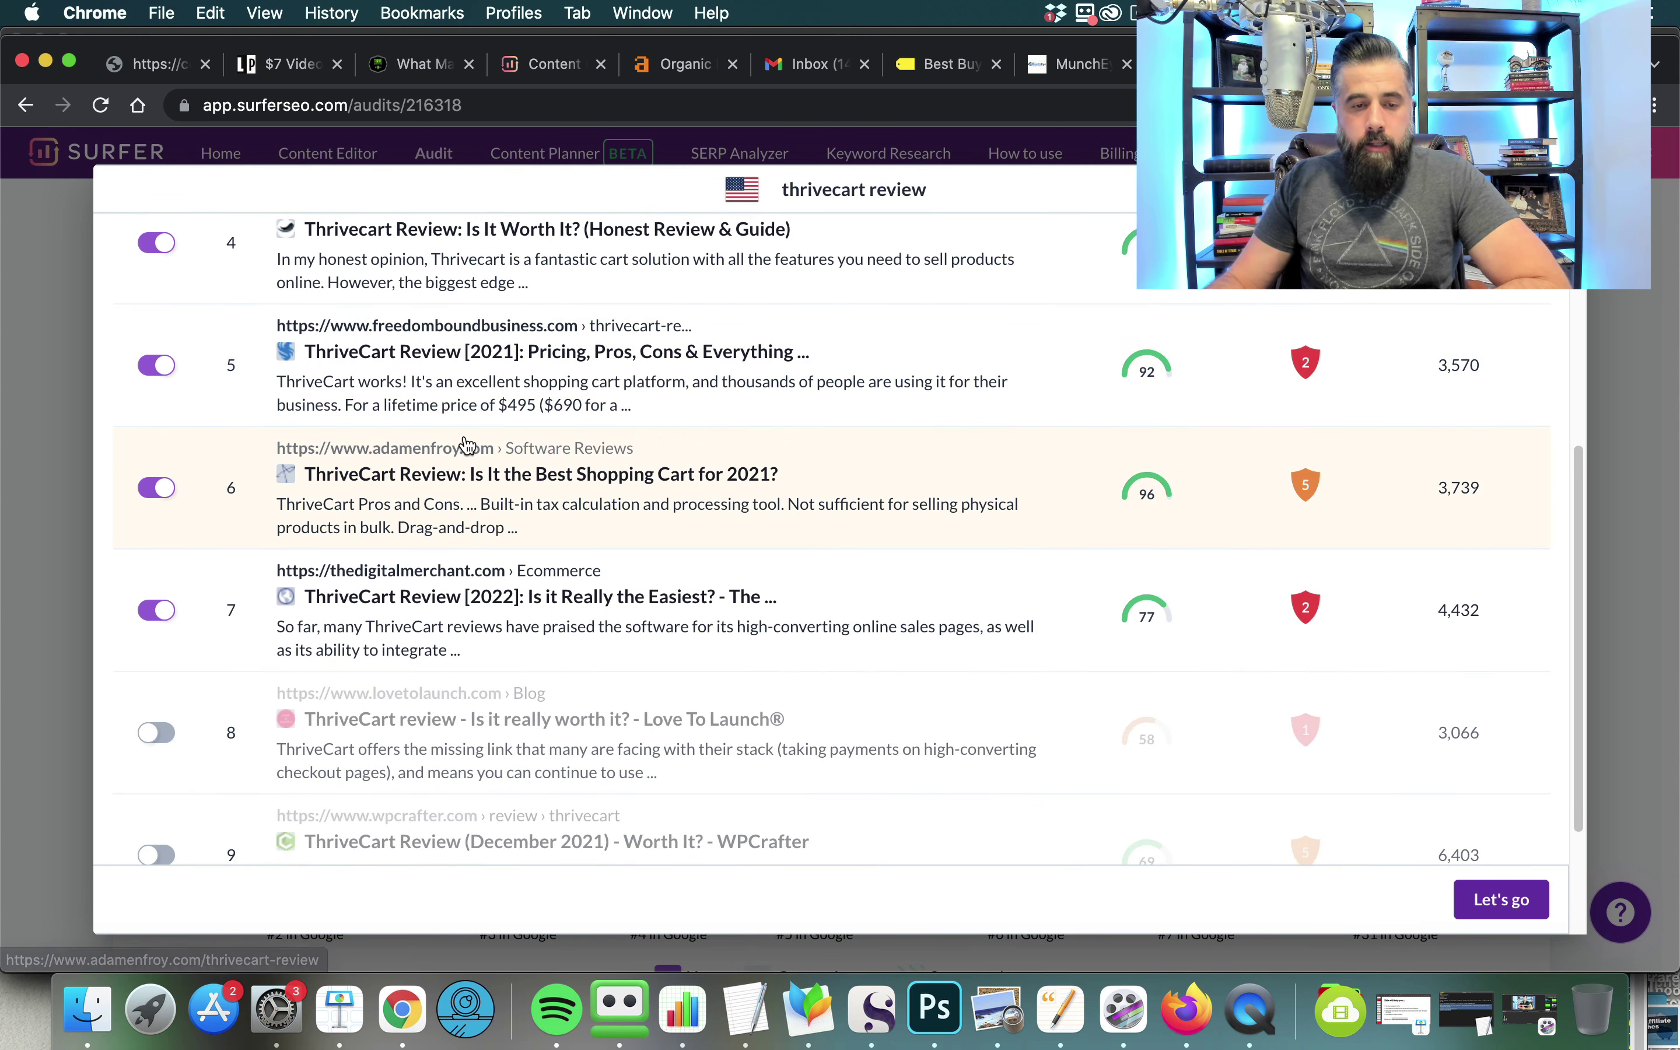
scroll(527, 478, "down", 4)
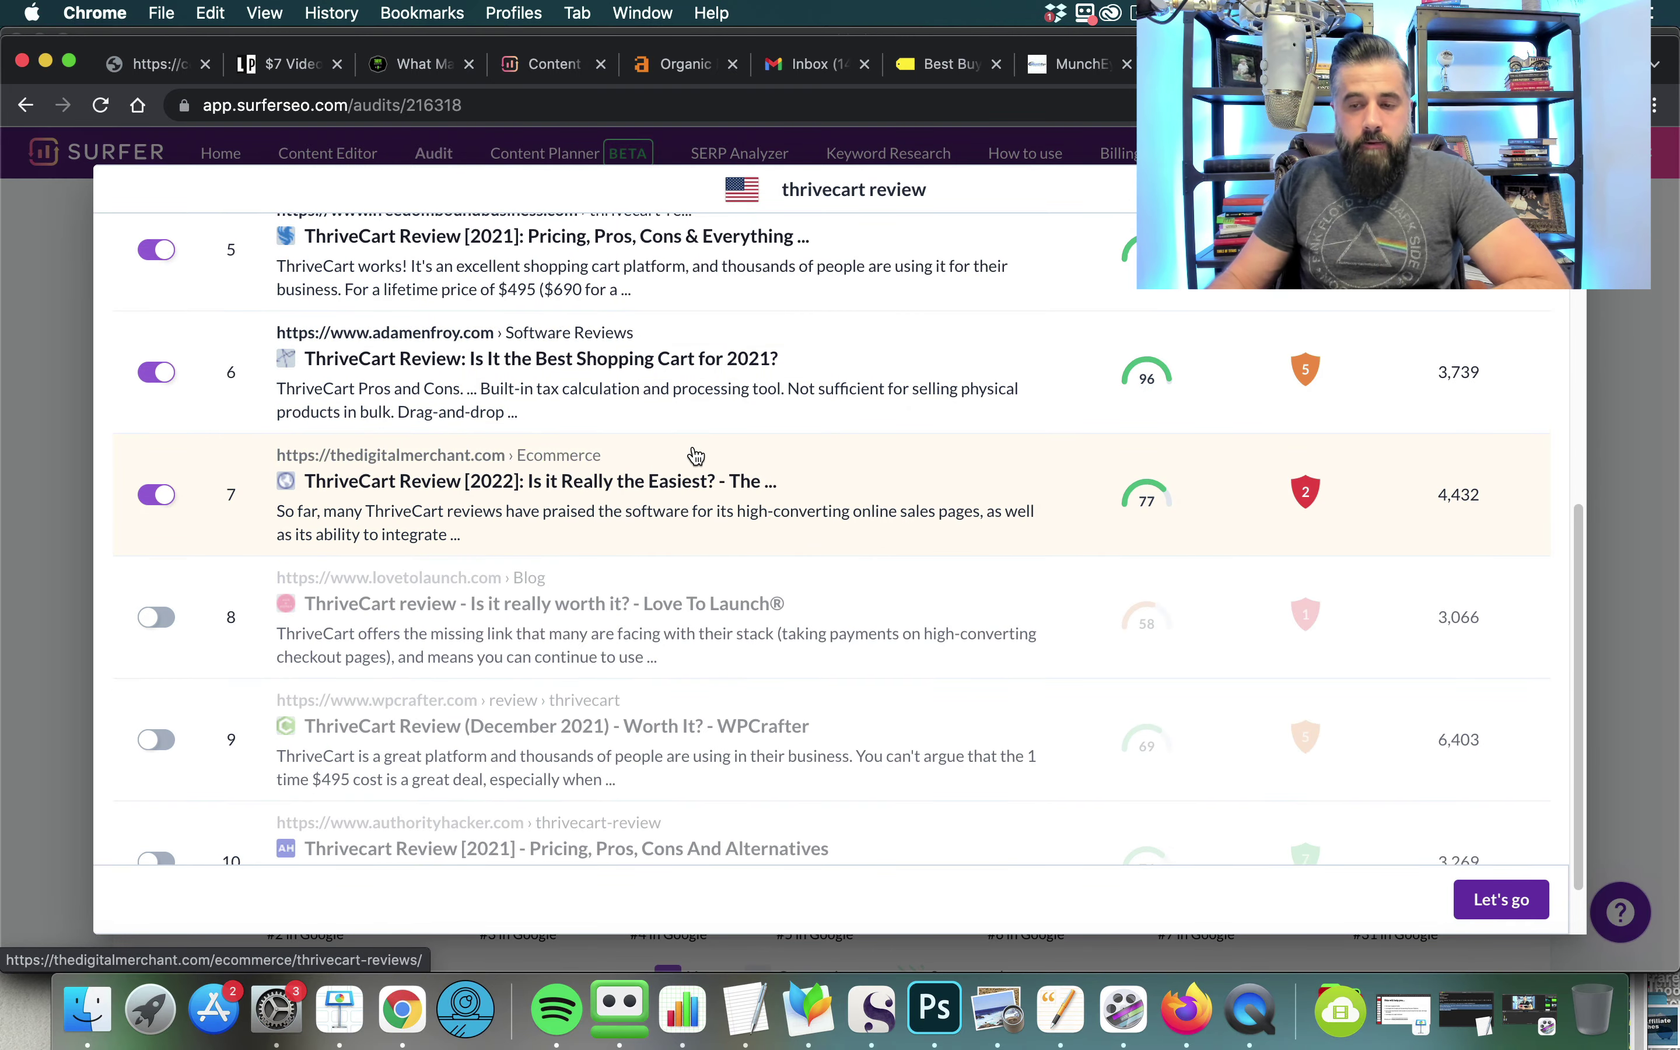
scroll(796, 436, "up", 7)
scroll(1248, 390, "up", 8)
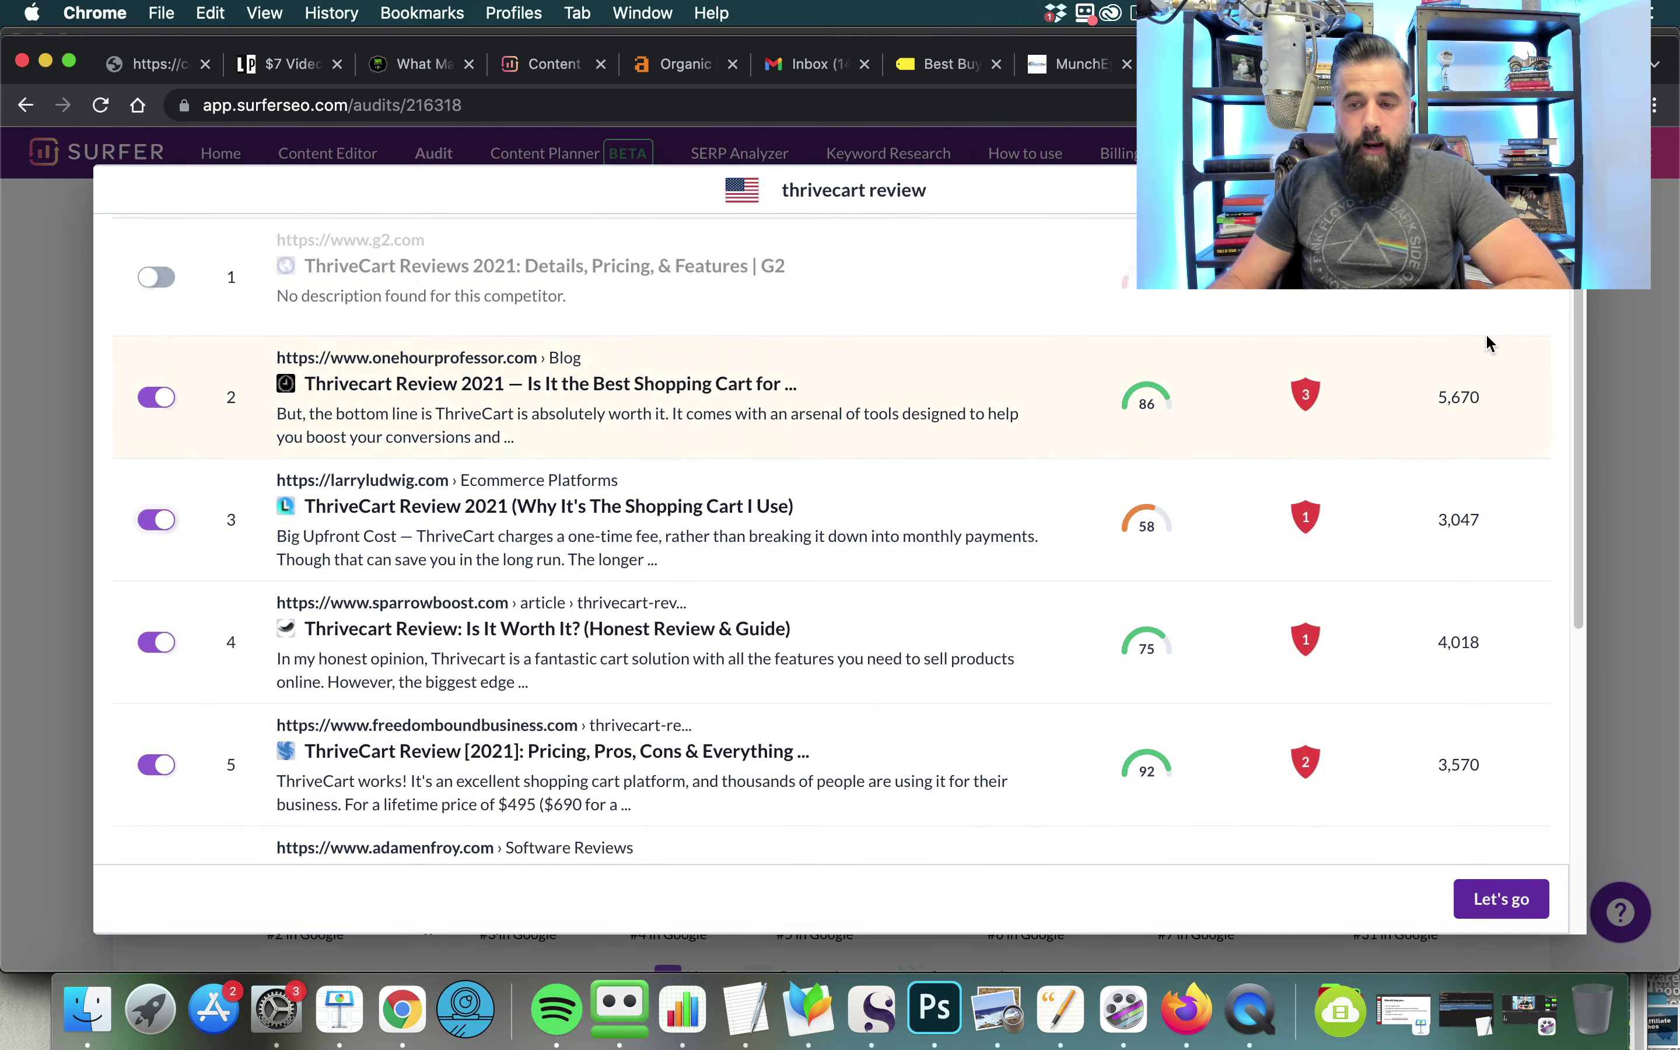
scroll(1438, 434, "down", 15)
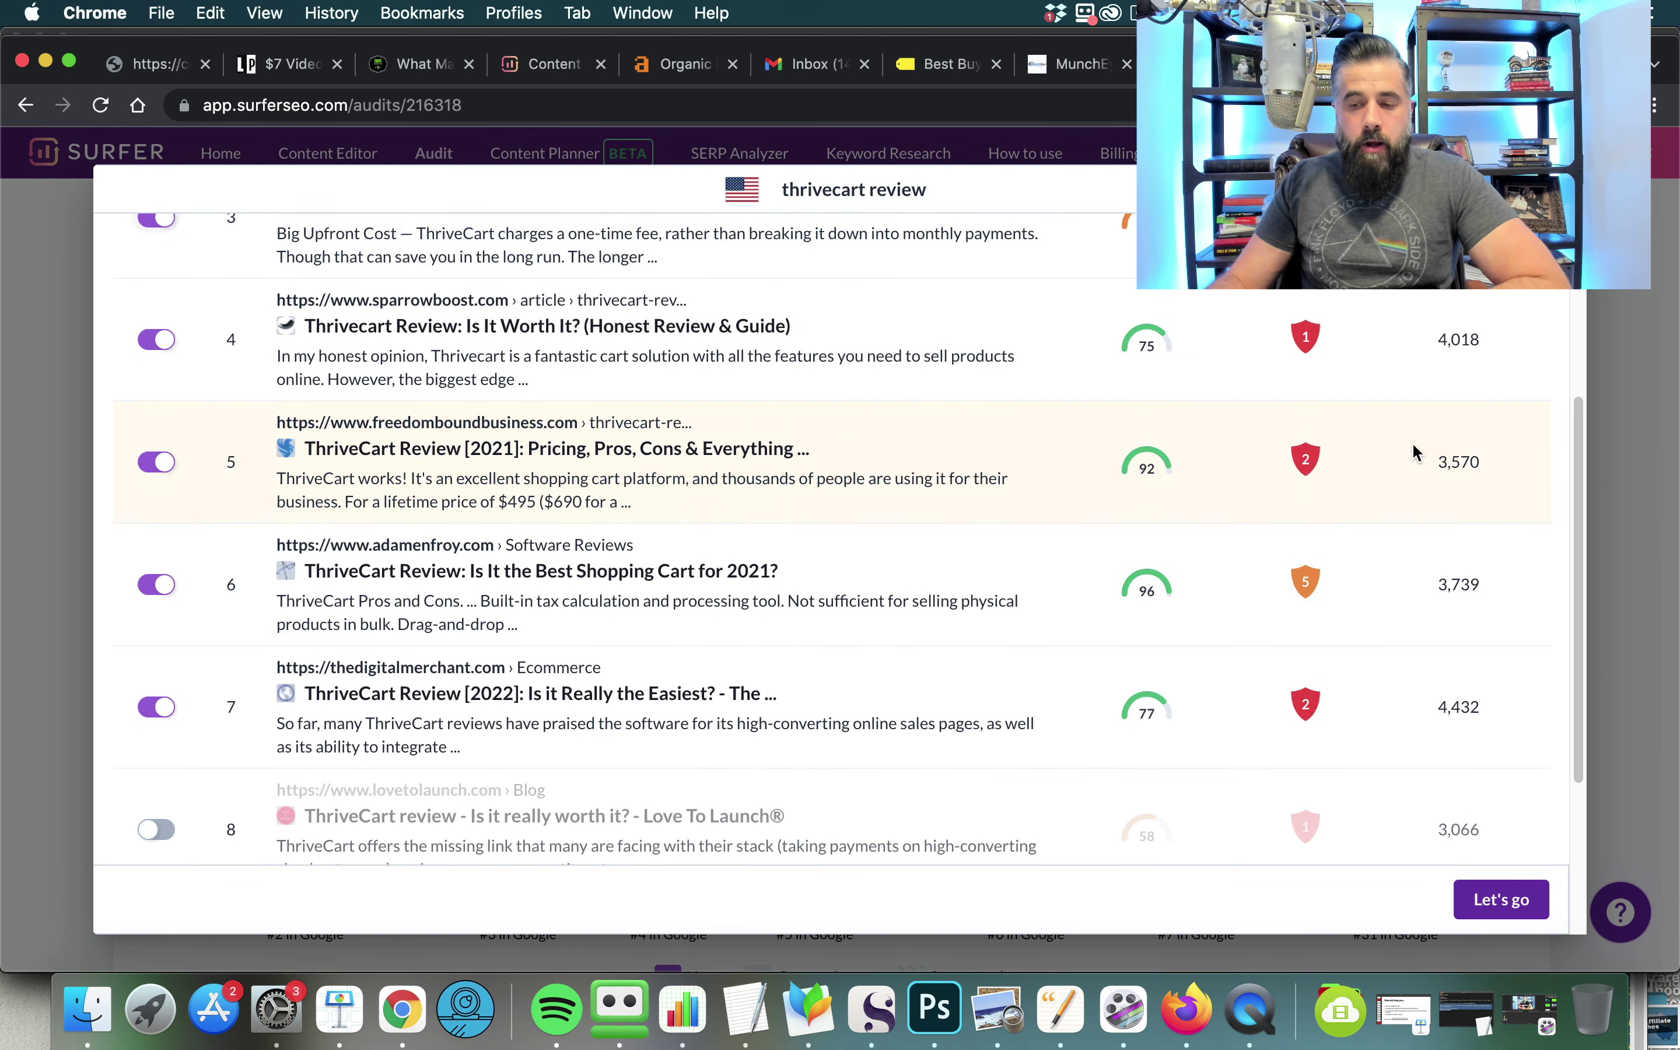
scroll(1011, 470, "down", 2)
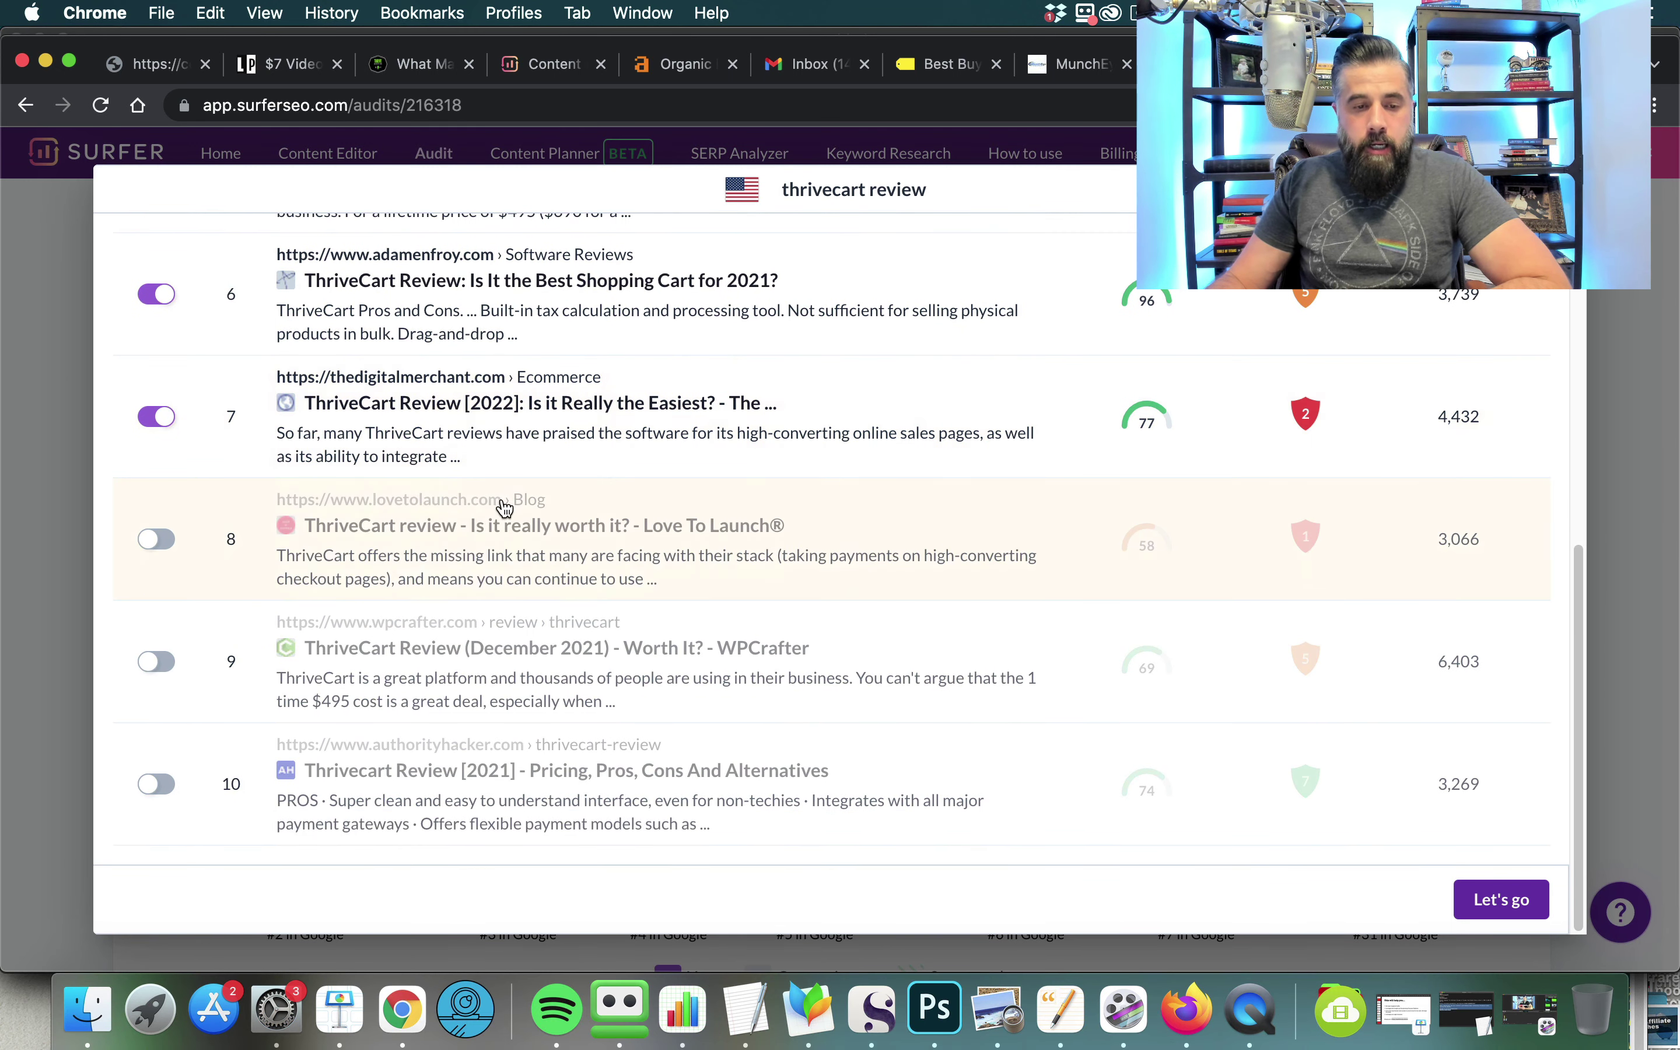
left_click(156, 539)
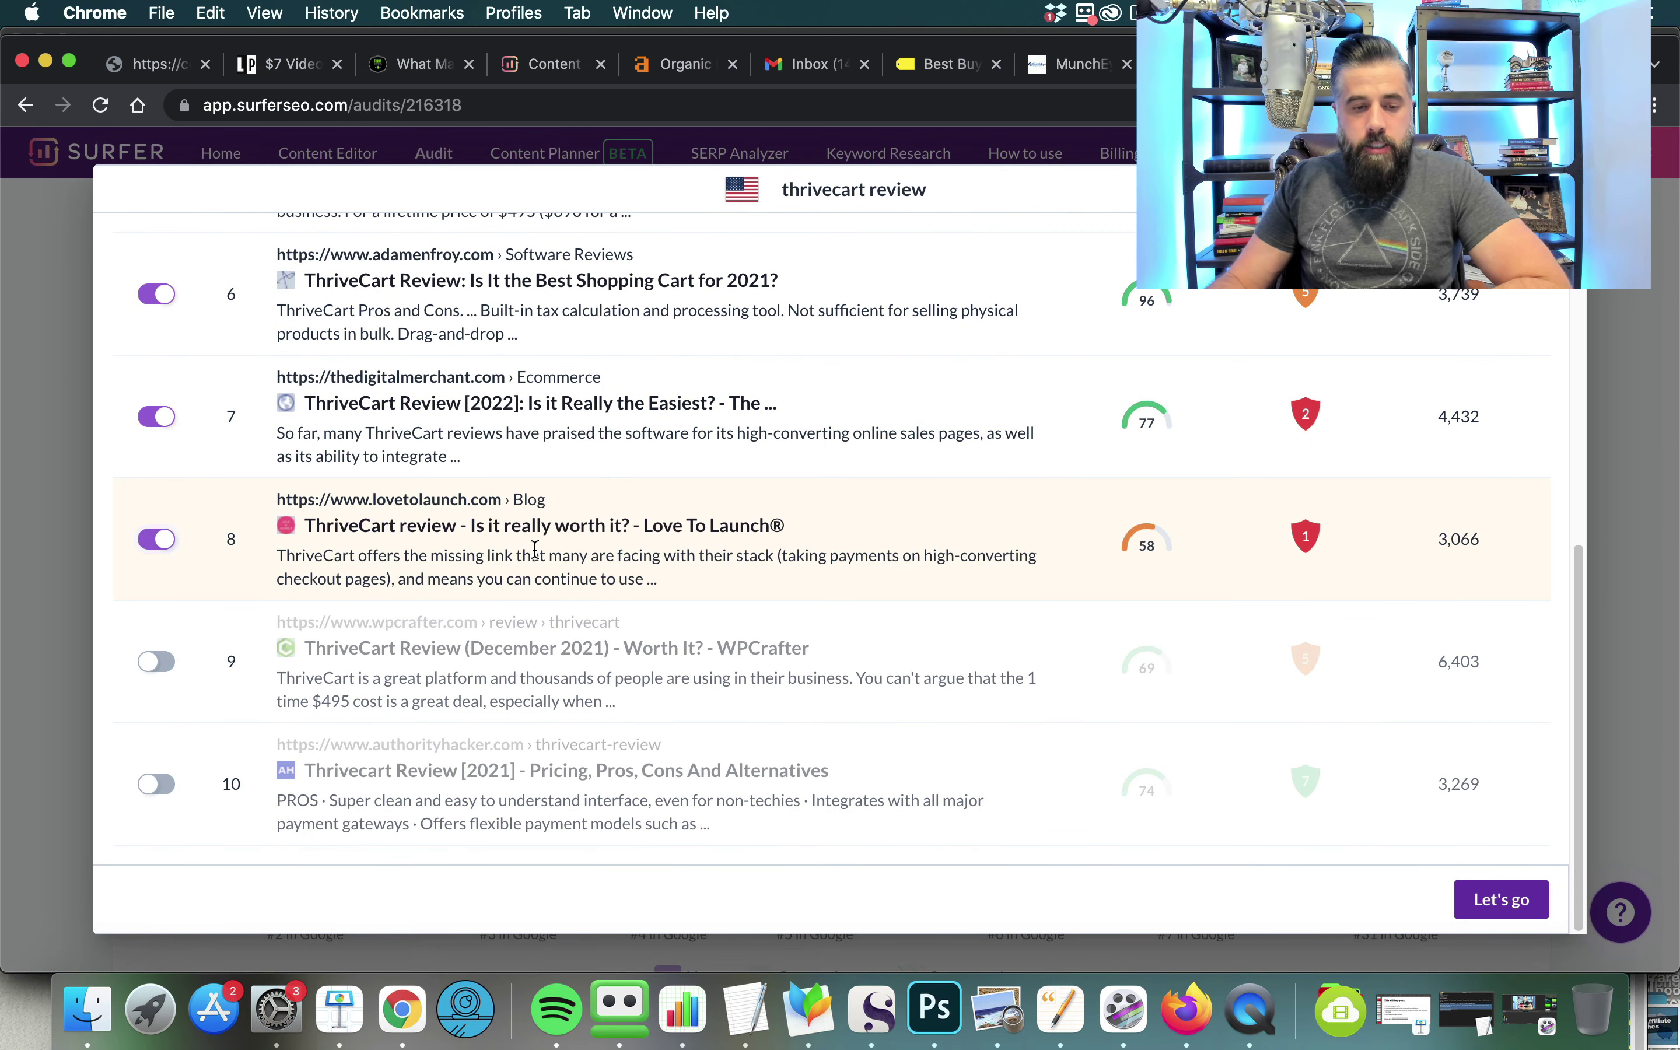
left_click(156, 660)
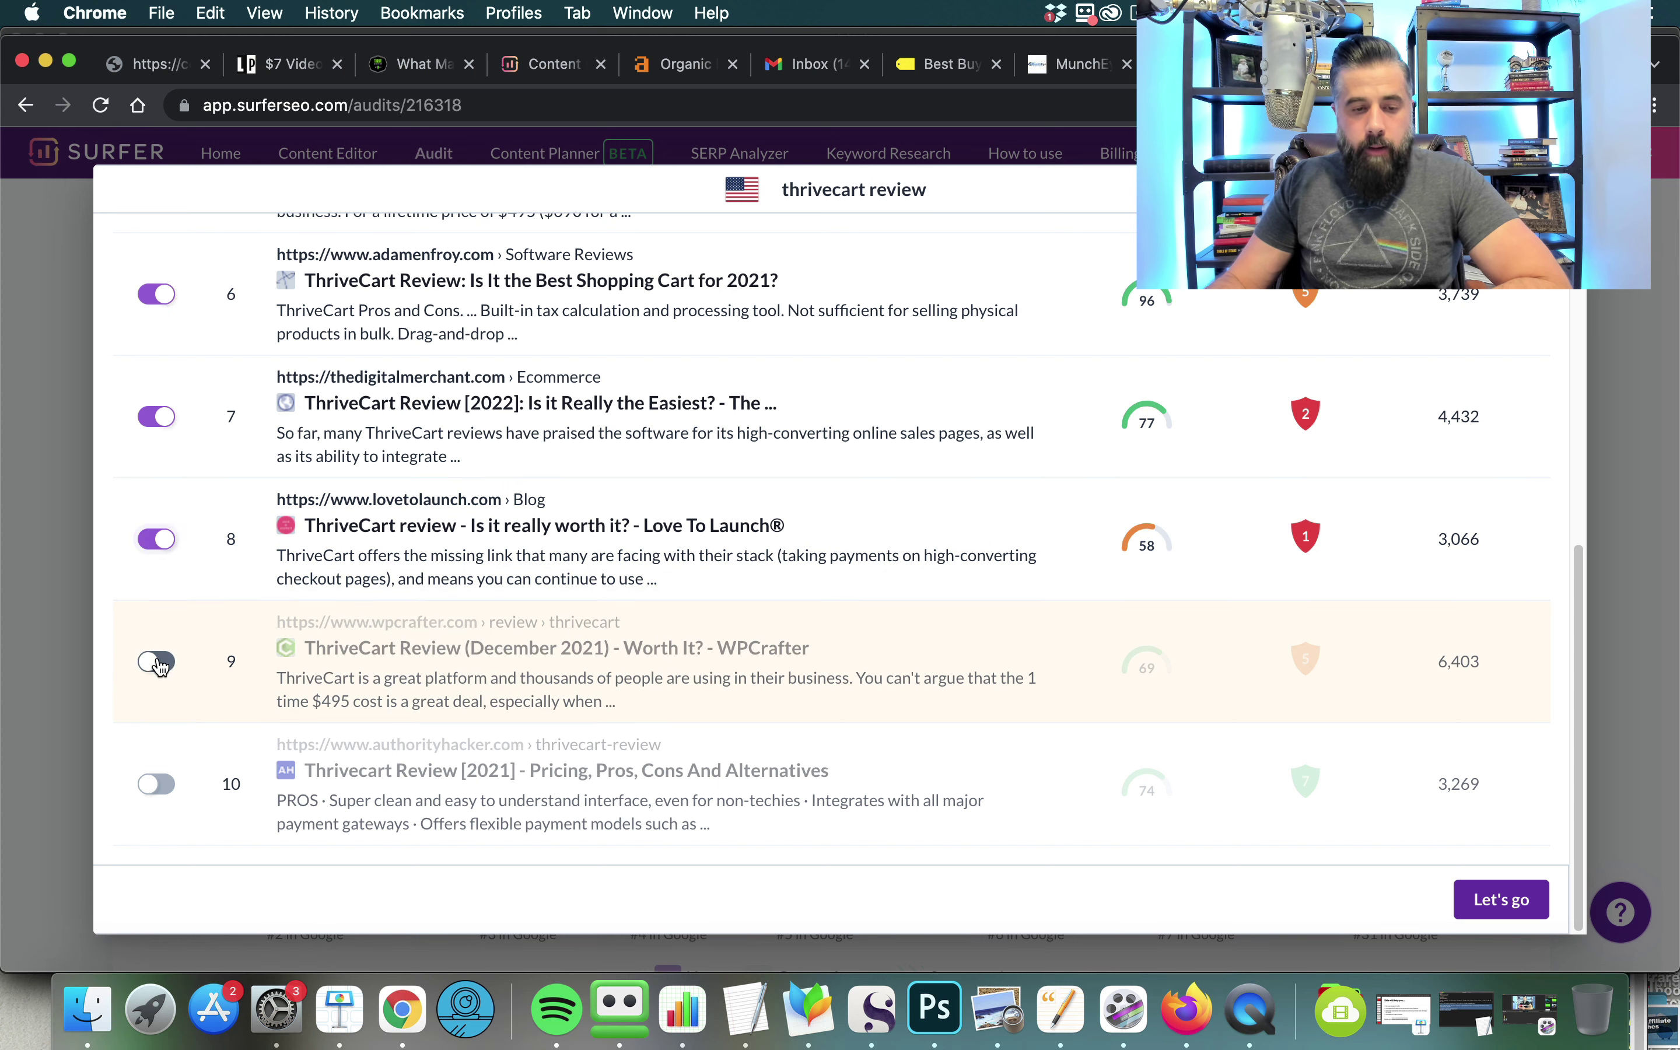
left_click(156, 783)
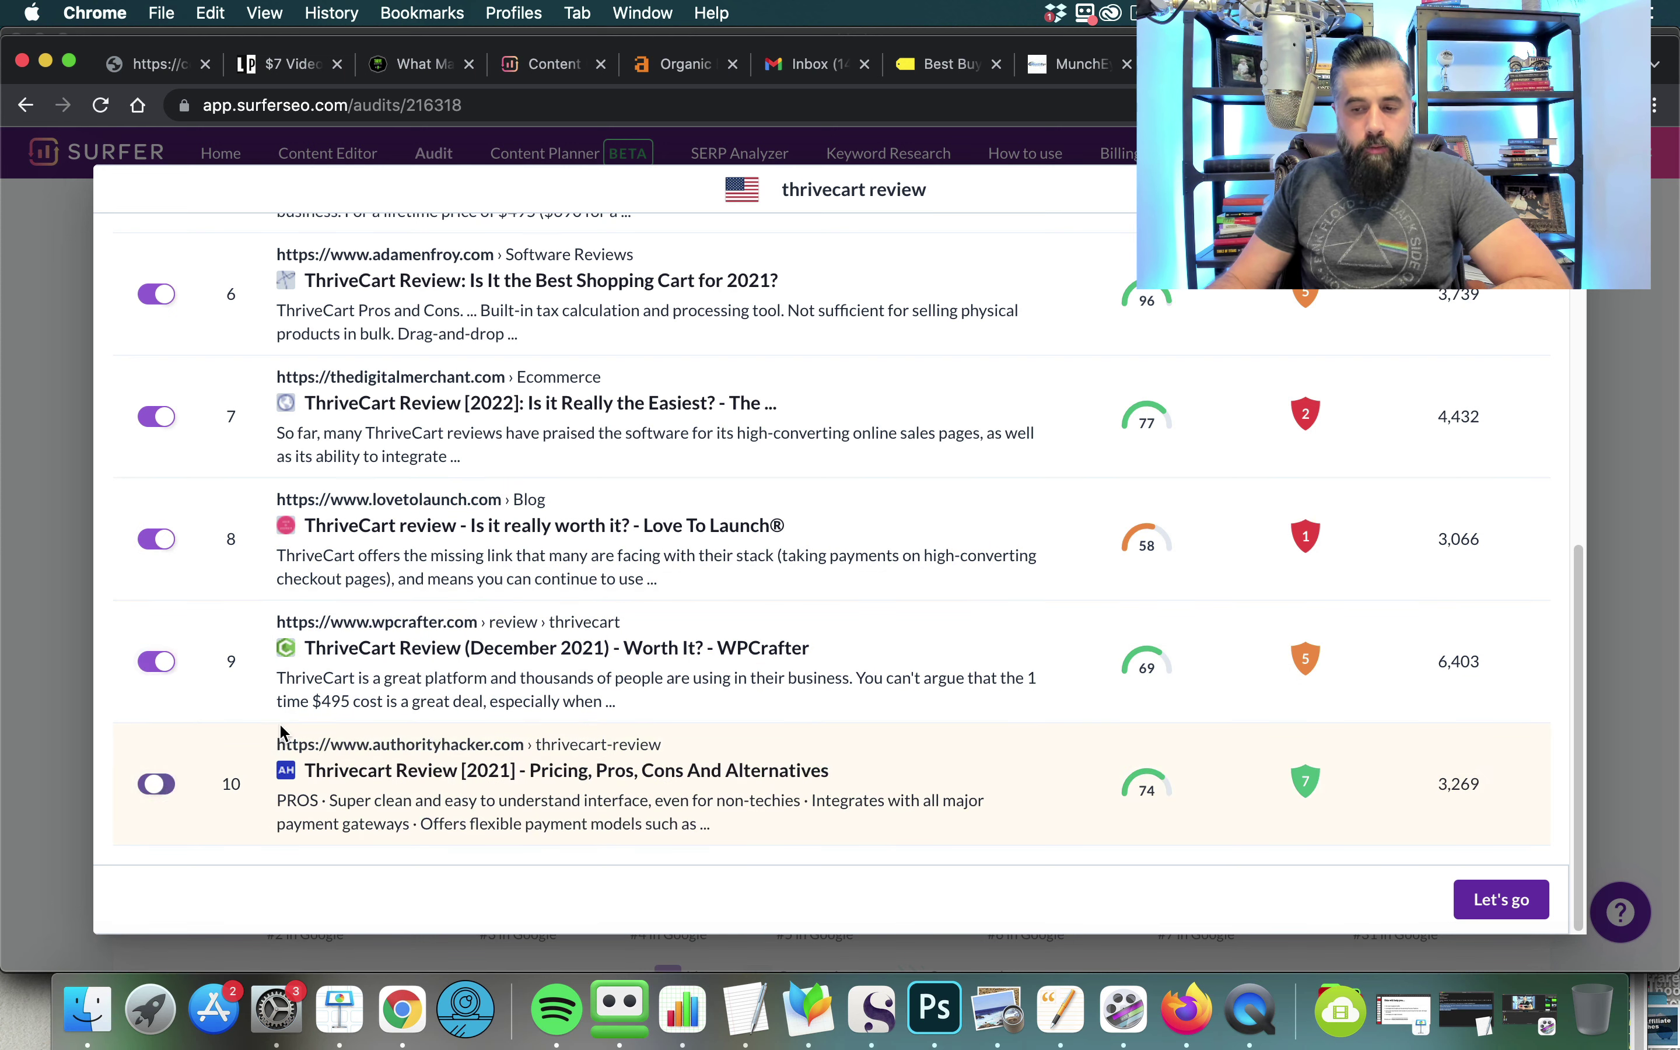
- Check the full competitor selection, apply it to the audit and refresh the audit data
scroll(1493, 767, "up", 5)
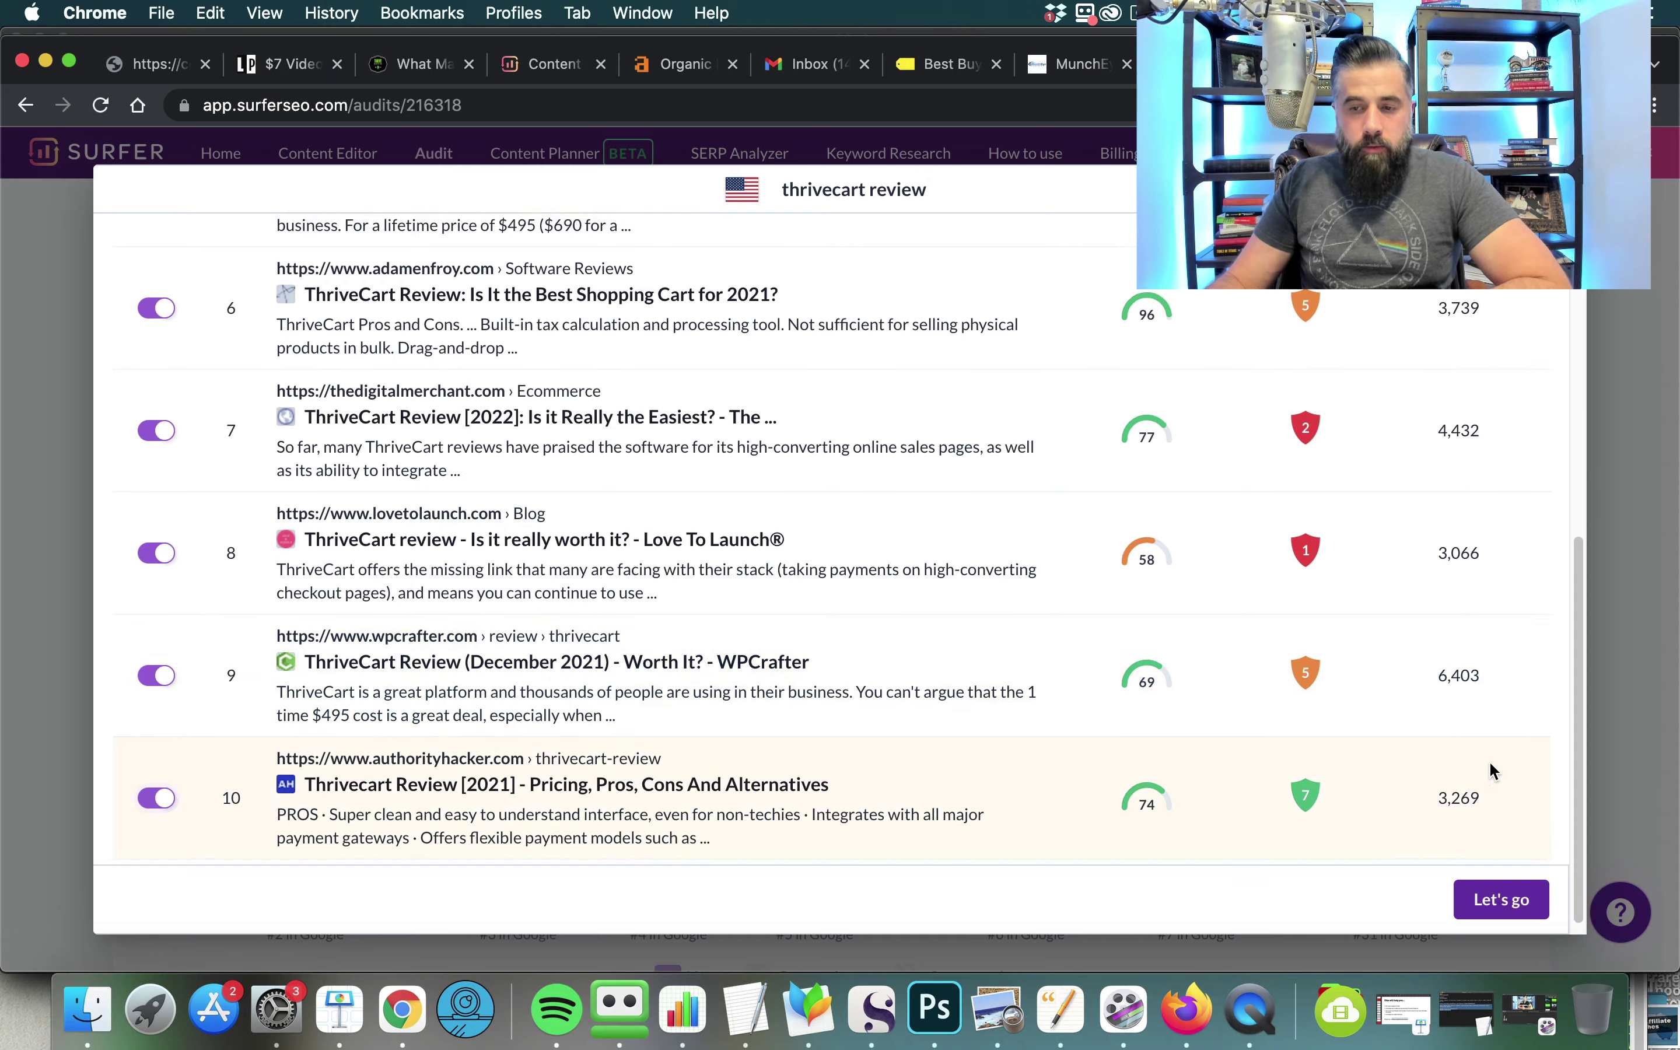
scroll(1489, 764, "up", 3)
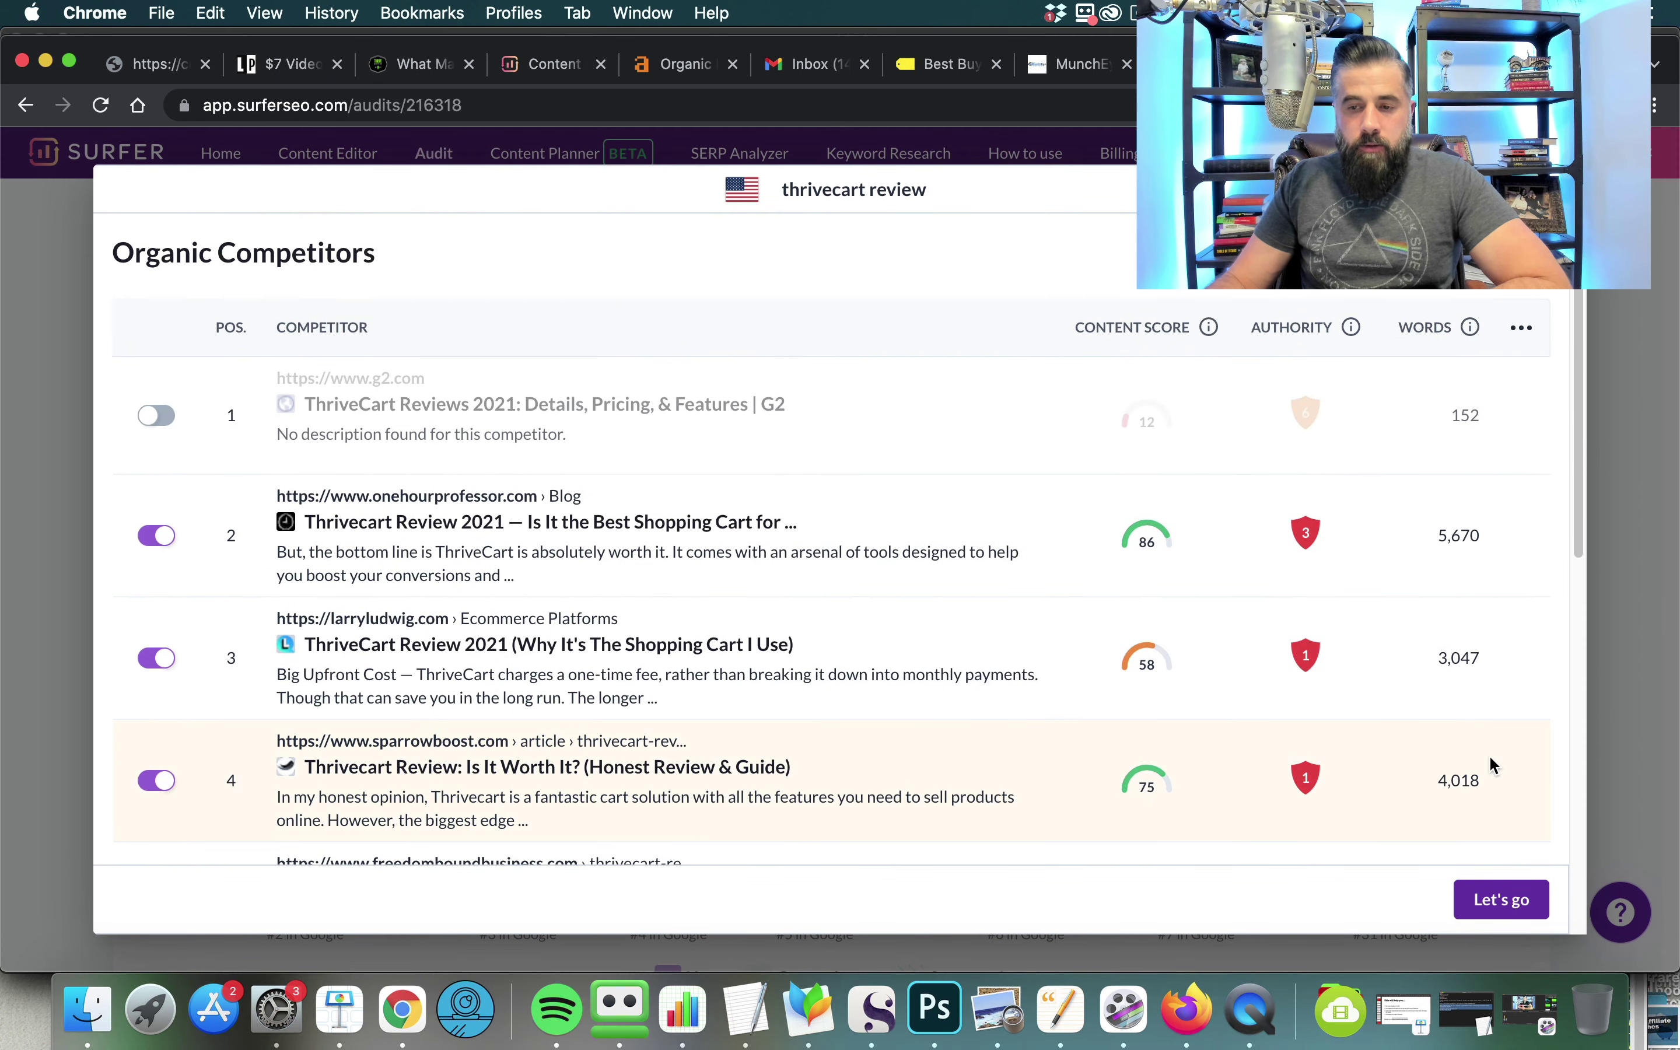
scroll(1490, 764, "down", 7)
scroll(1488, 755, "down", 1)
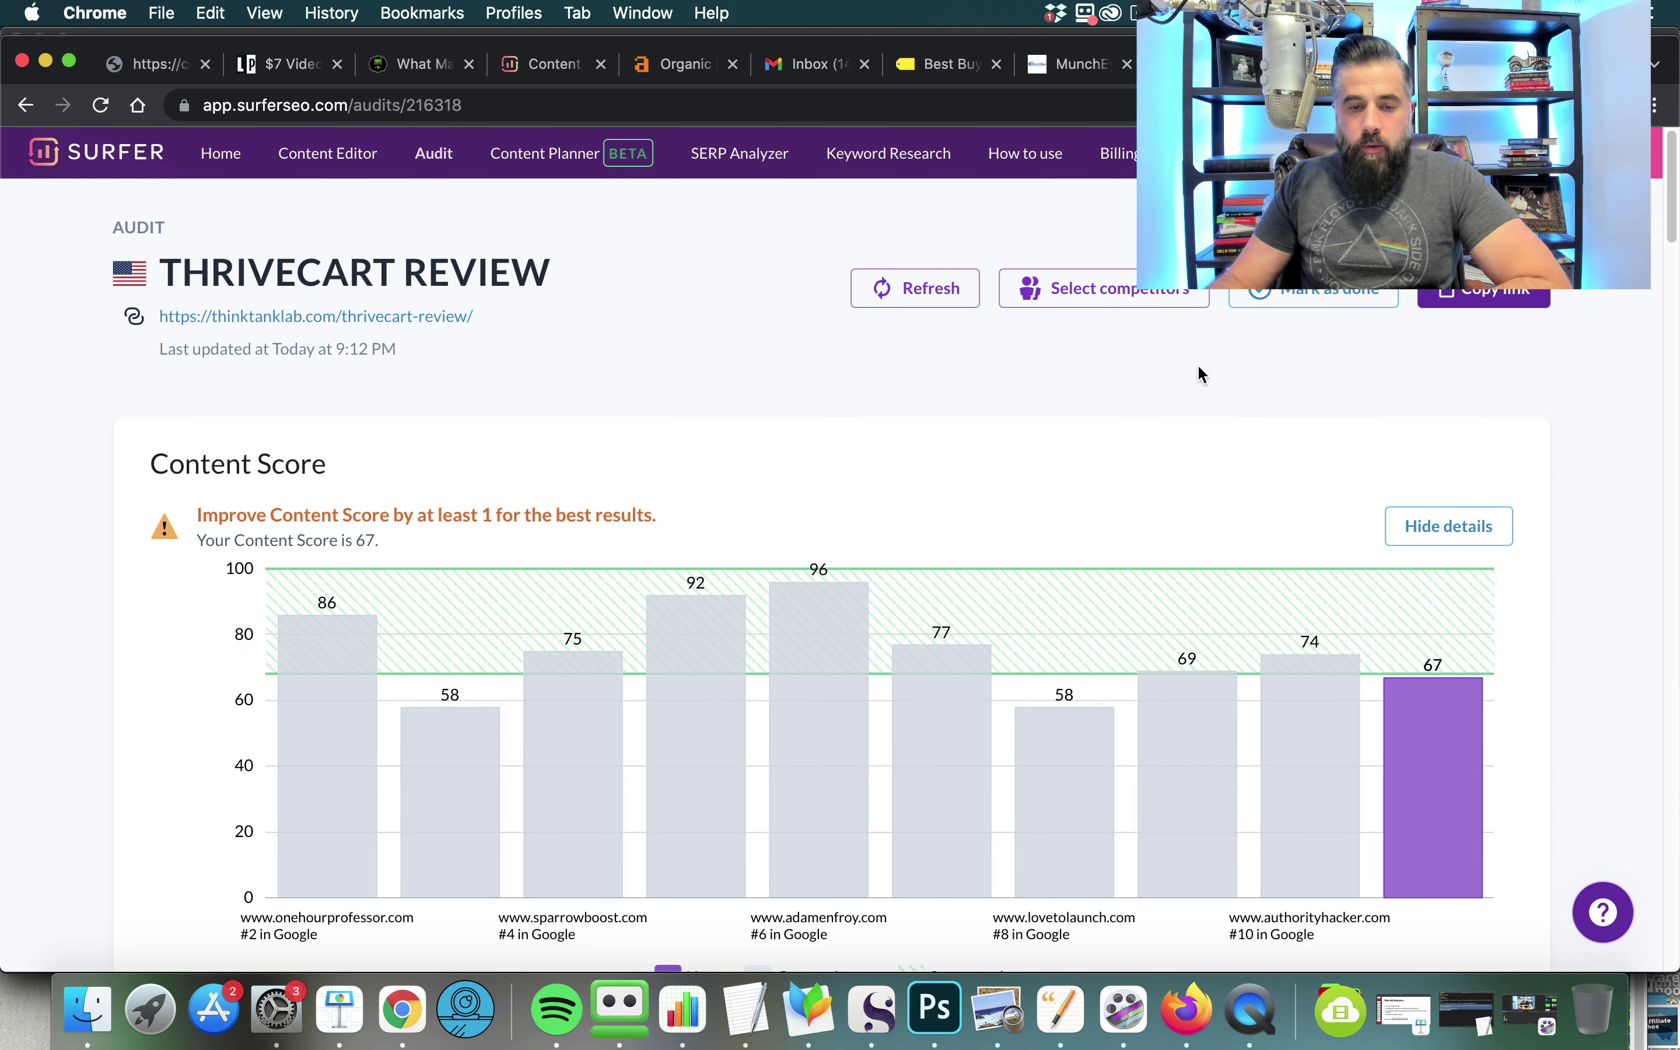
left_click(932, 291)
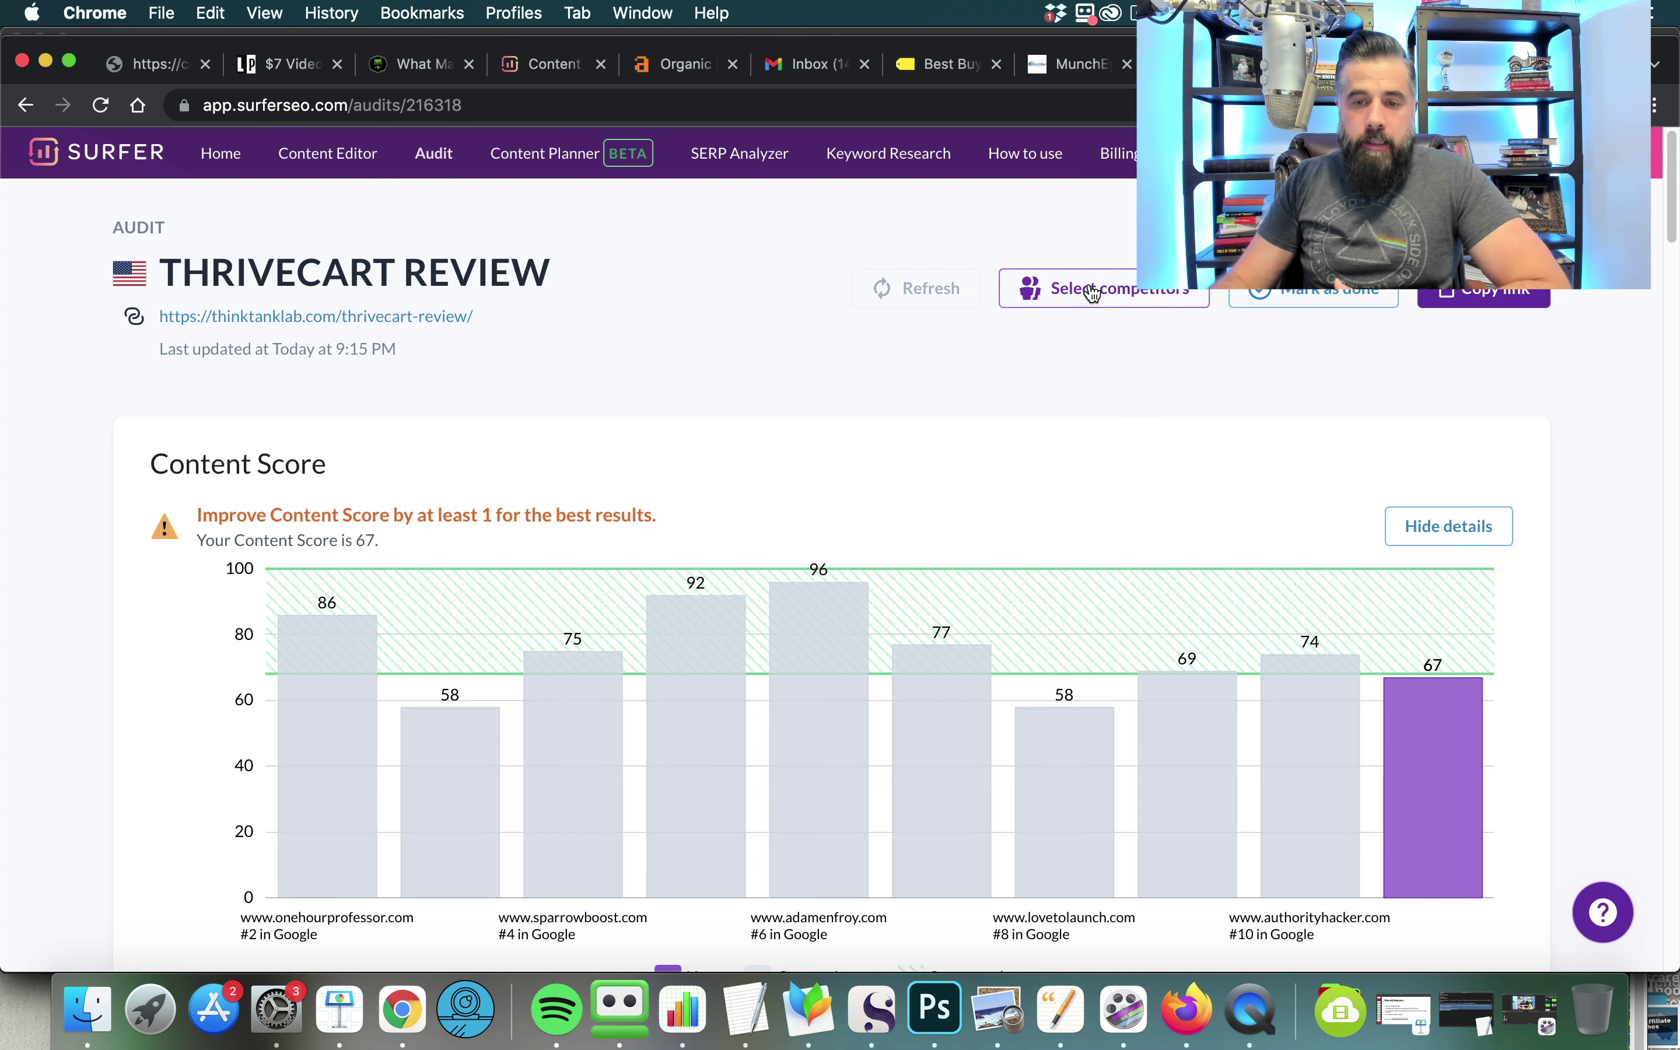
- Compare the article's Content Score with the expanded set of competitors and the suggested range
scroll(875, 429, "down", 3)
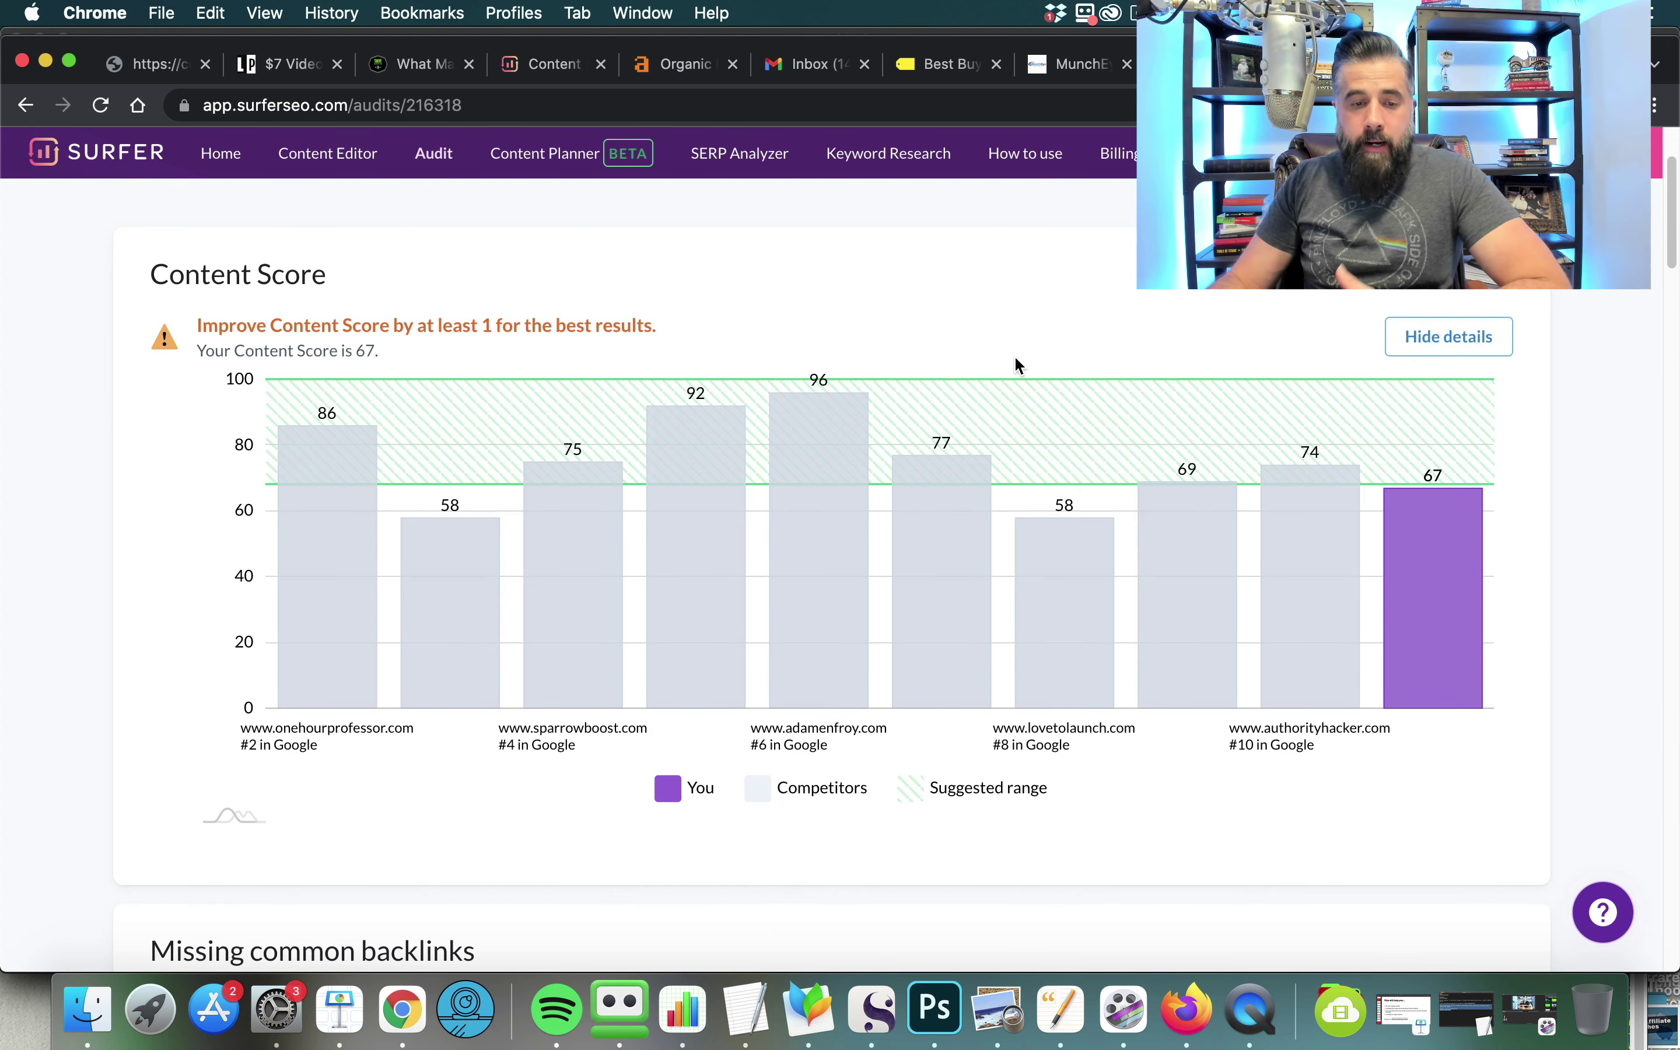
scroll(985, 357, "up", 1)
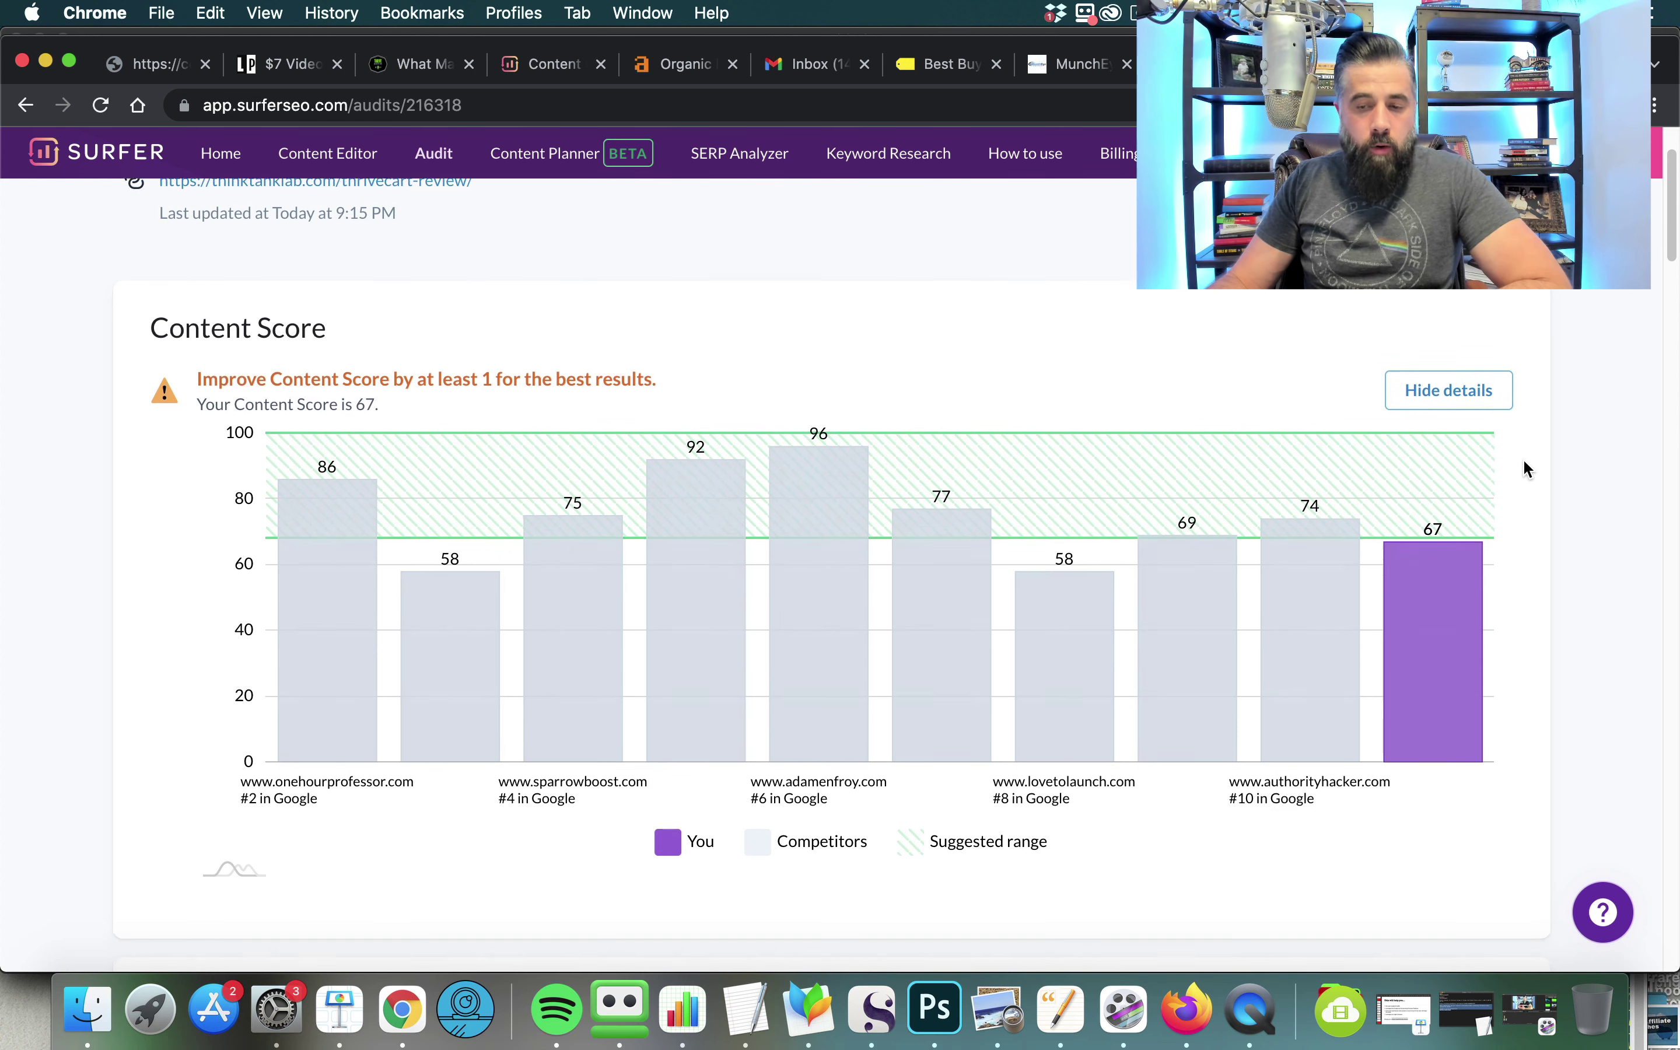
scroll(1548, 460, "down", 2)
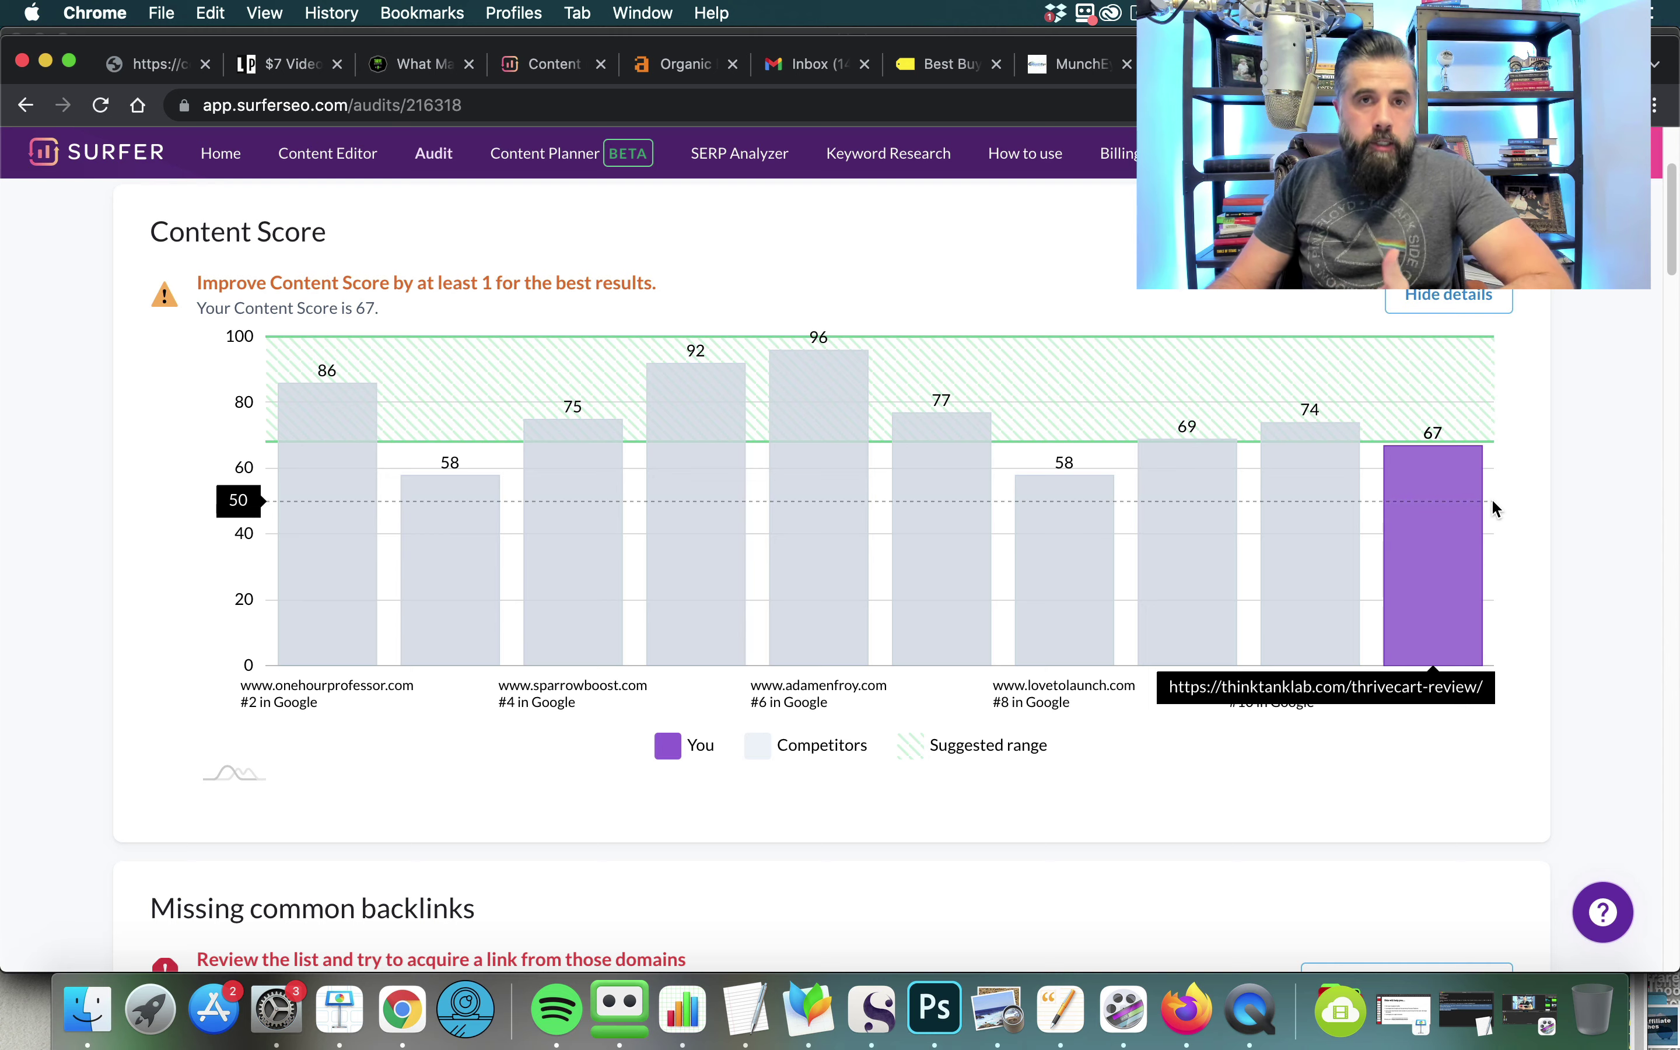
- Show the missing common backlinks and examine which domains link to the competitors
scroll(1555, 485, "down", 1)
scroll(1562, 484, "down", 5)
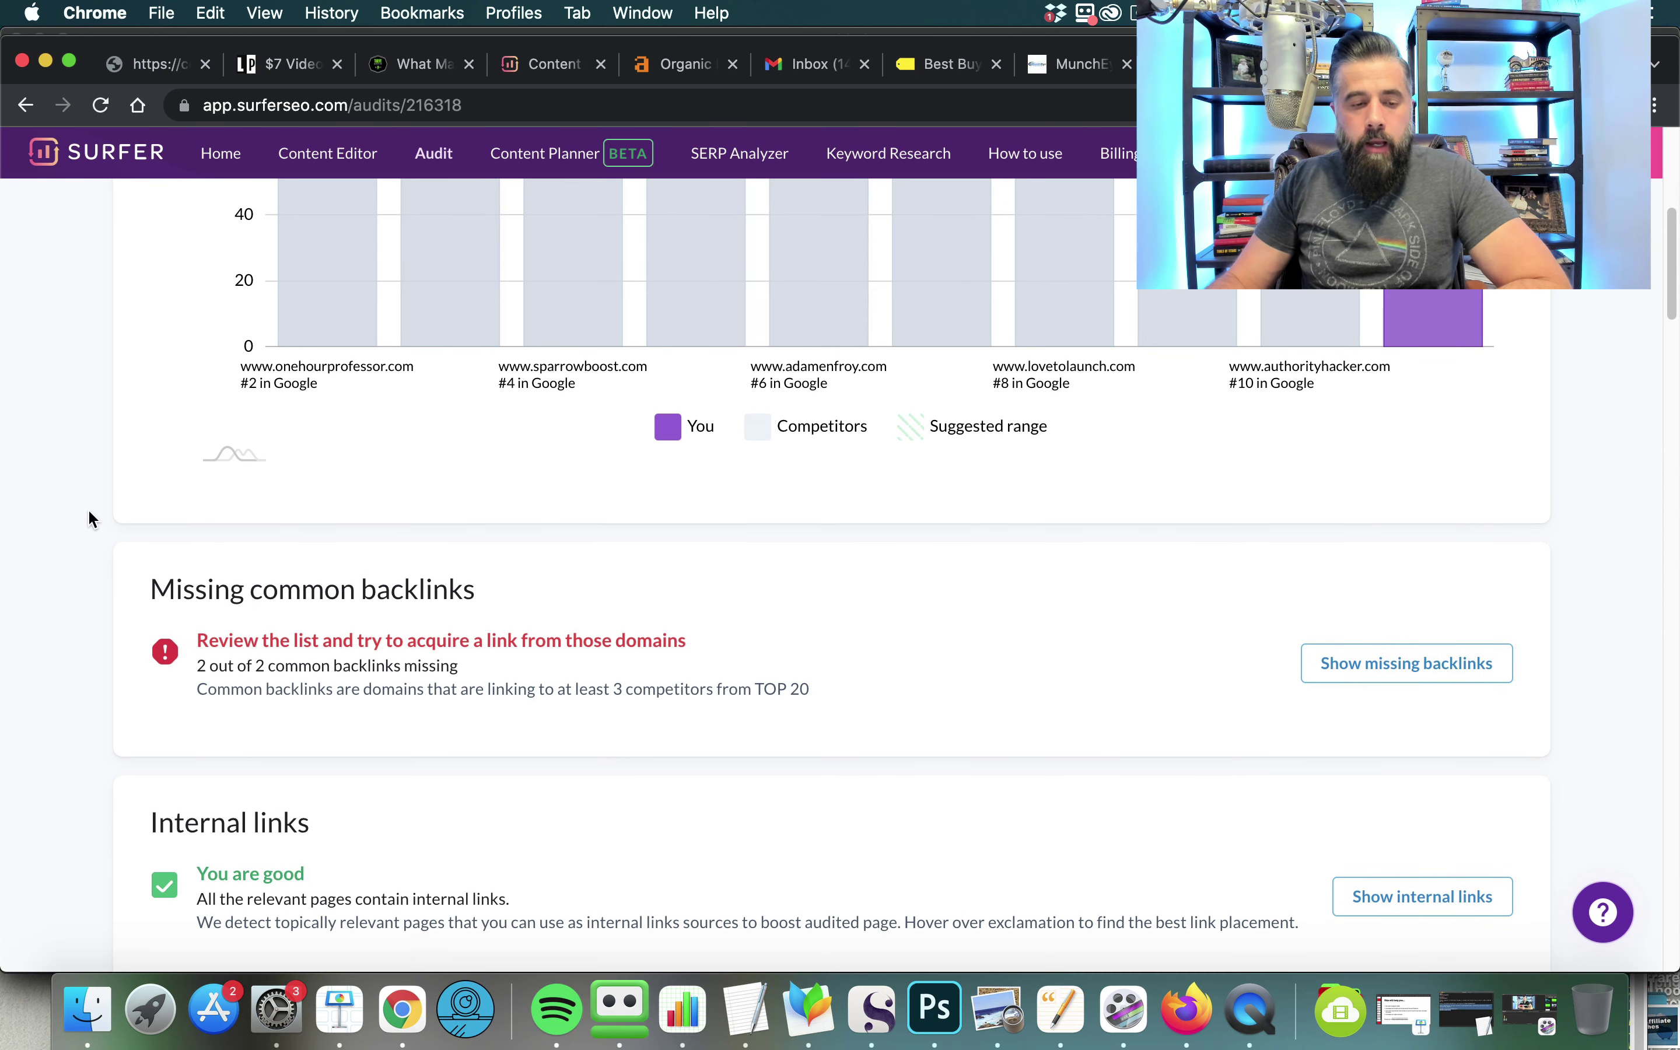
scroll(92, 517, "down", 5)
scroll(407, 408, "up", 1)
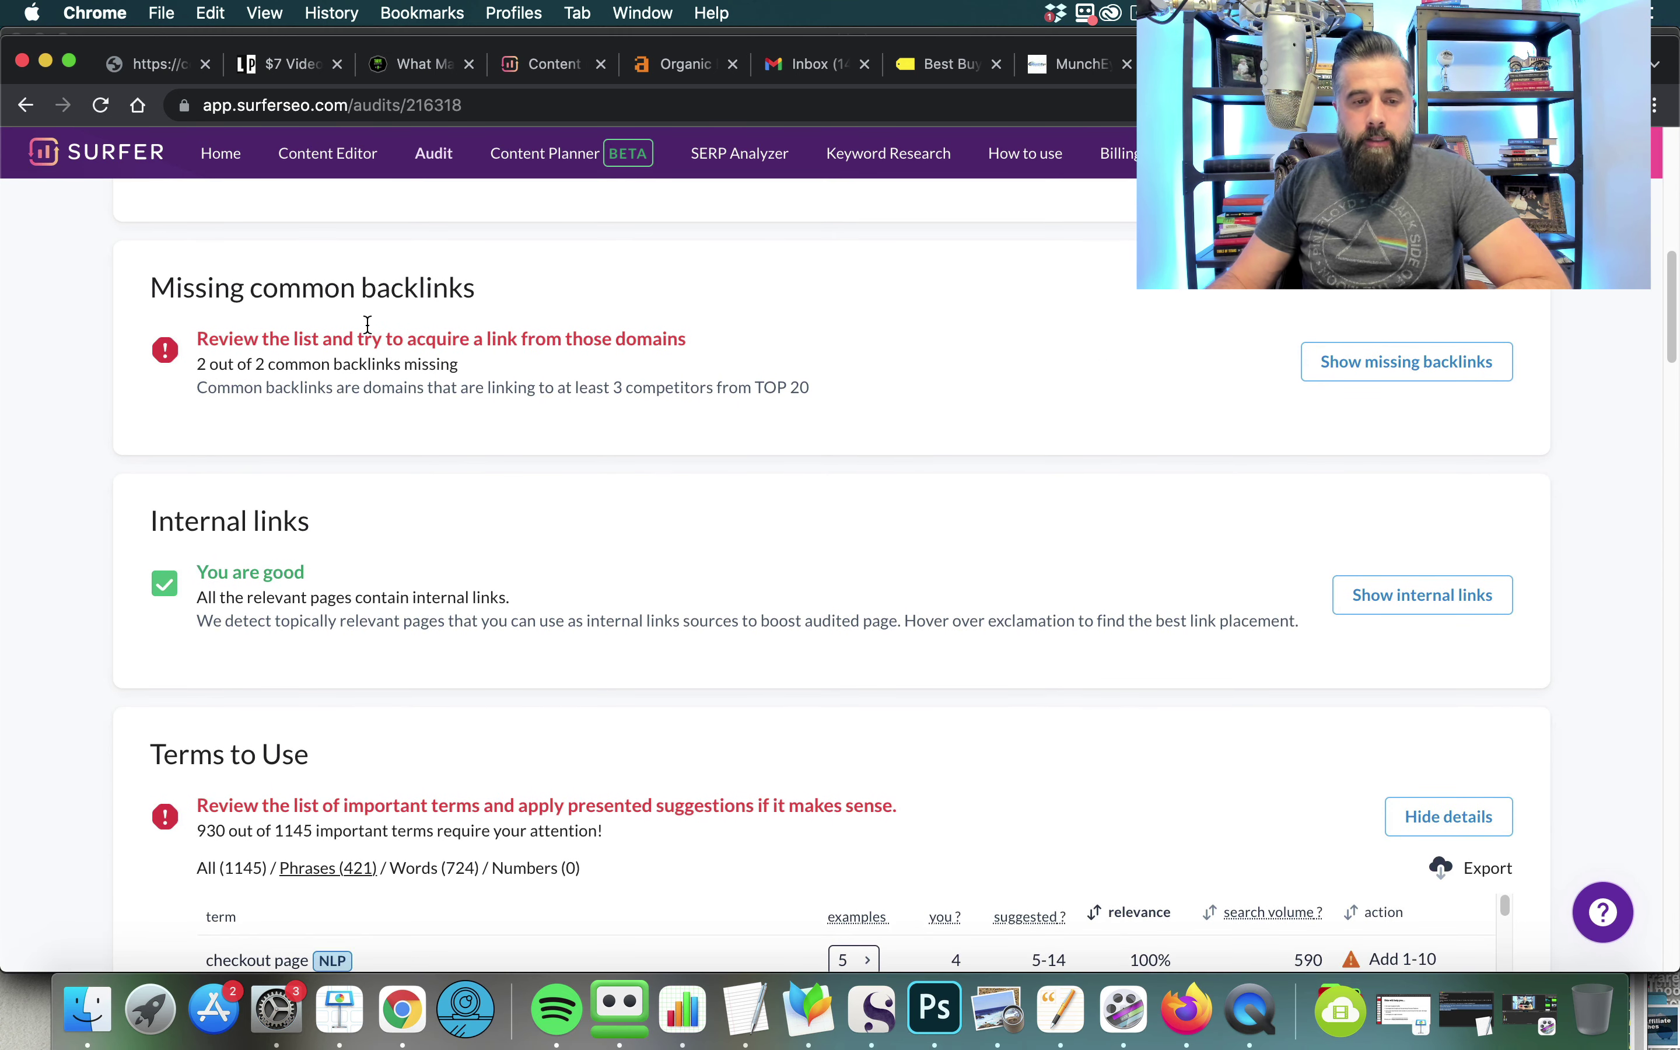
left_click(1377, 370)
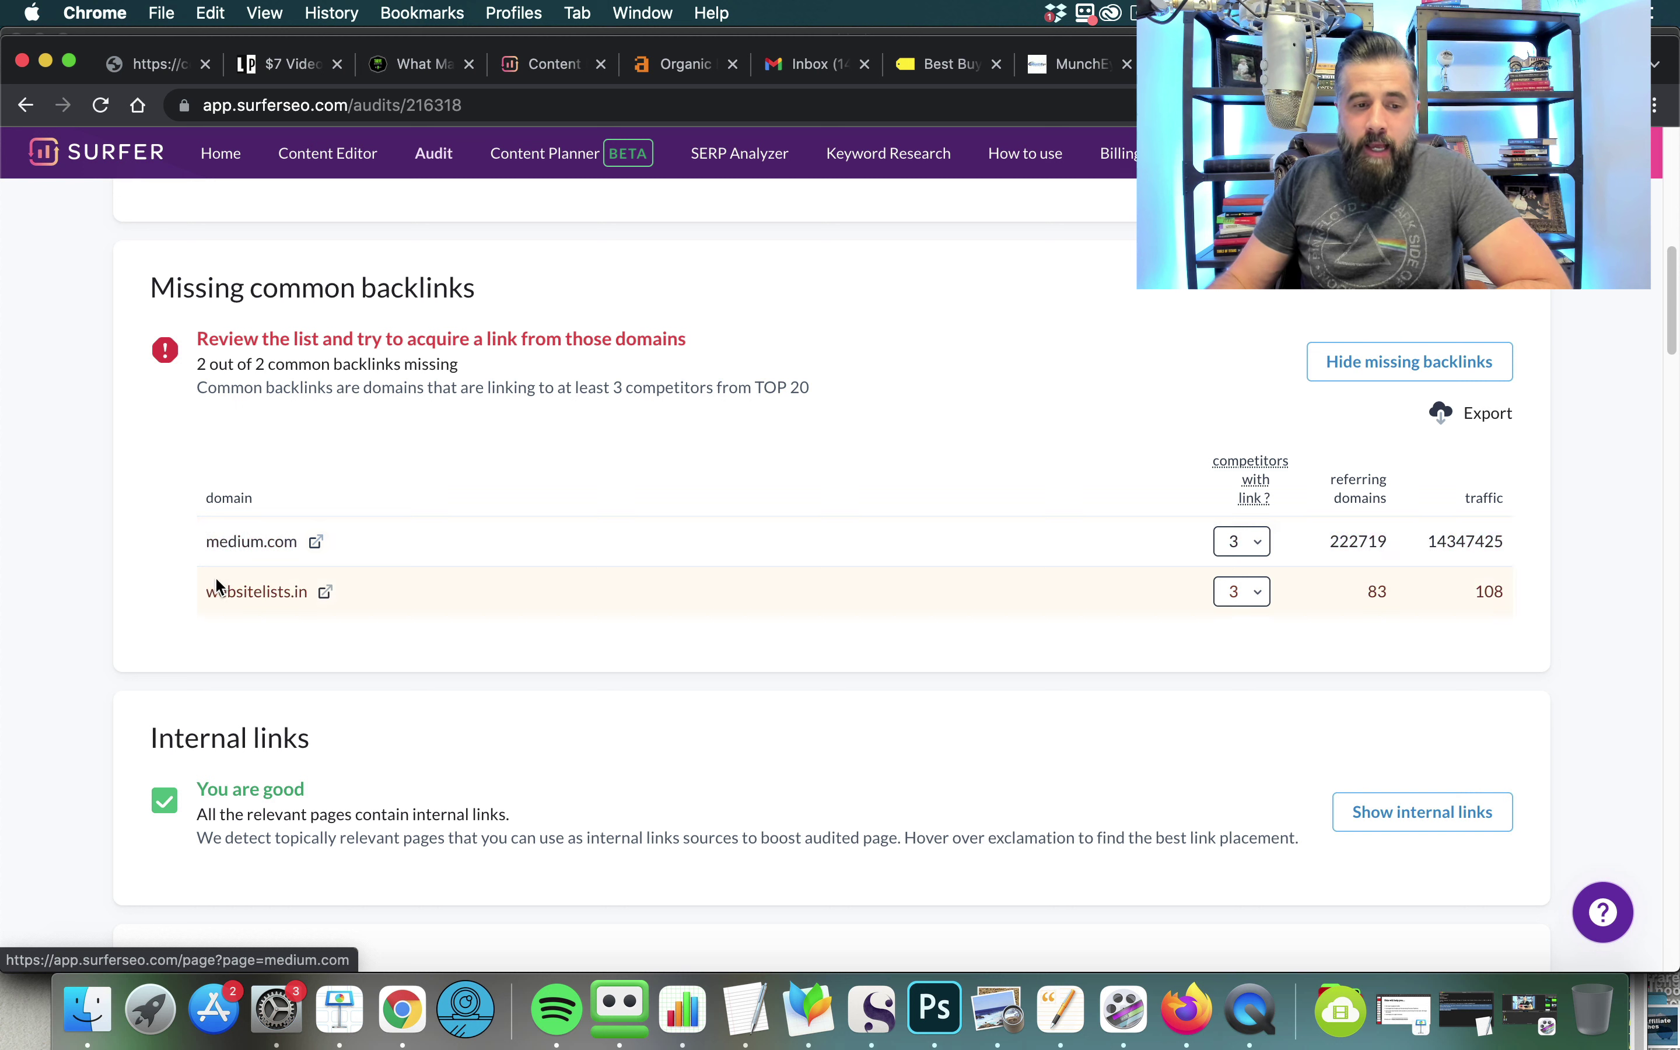
scroll(509, 515, "down", 1)
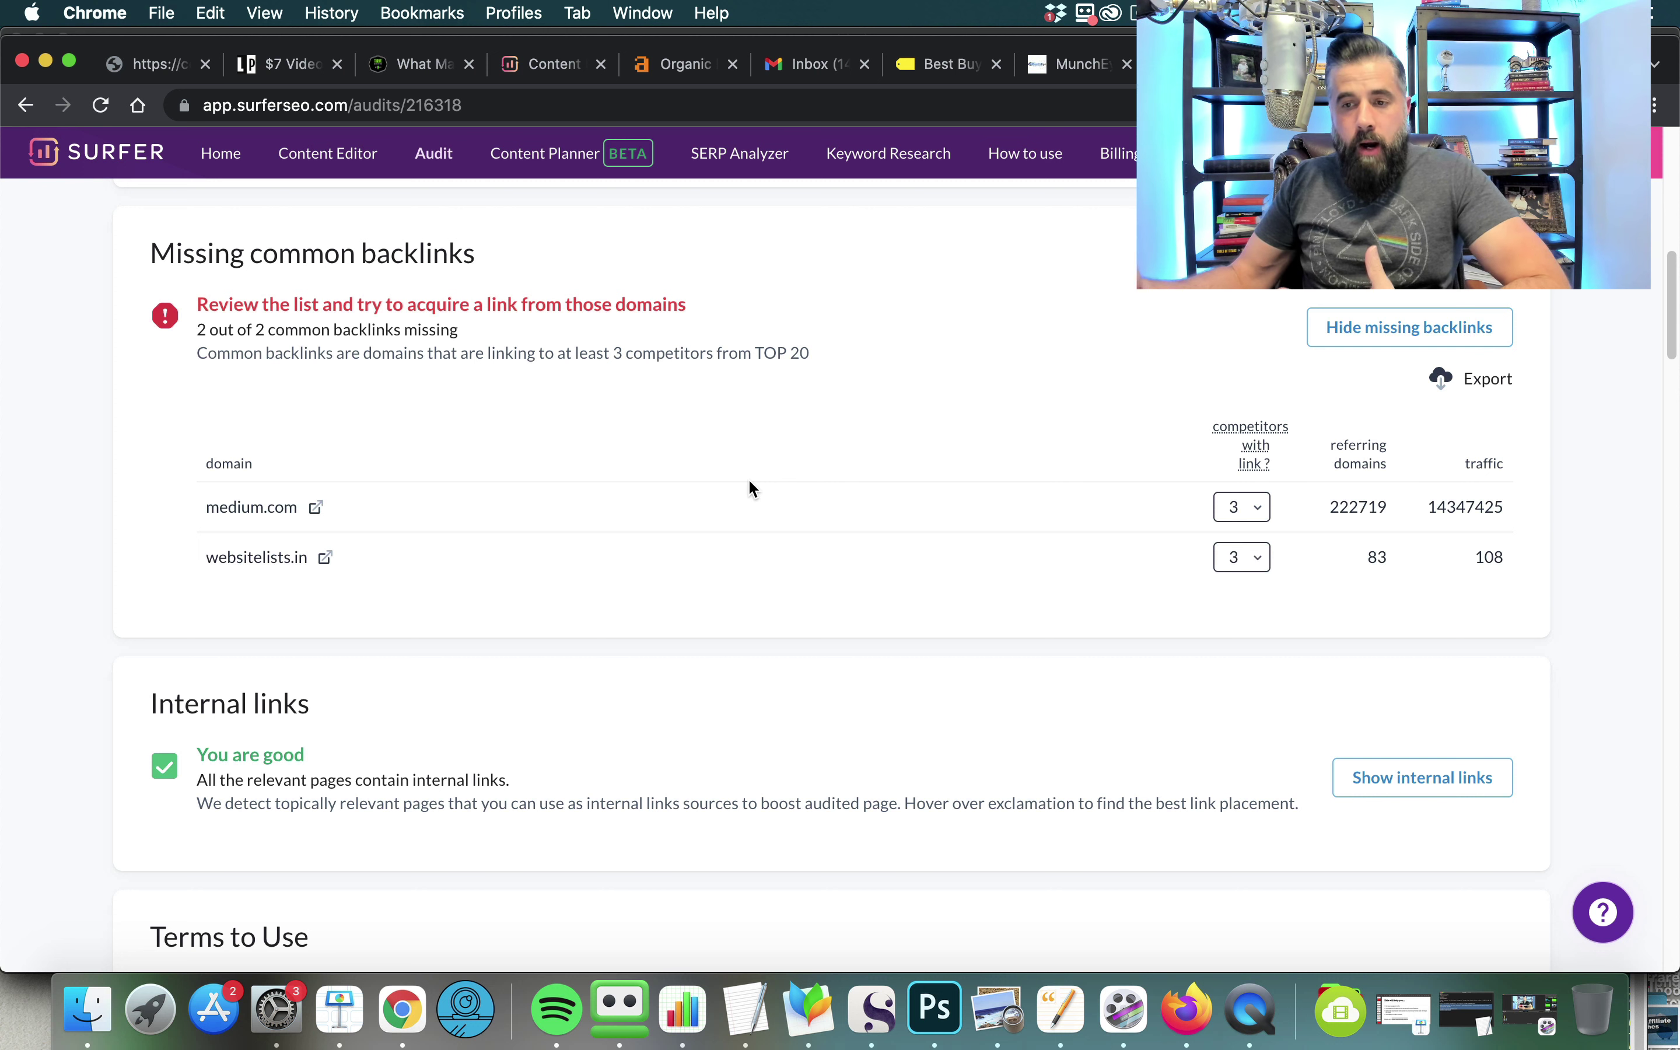
- Show the internal links list, check which site pages link to the article, and hide the list again
scroll(469, 458, "down", 5)
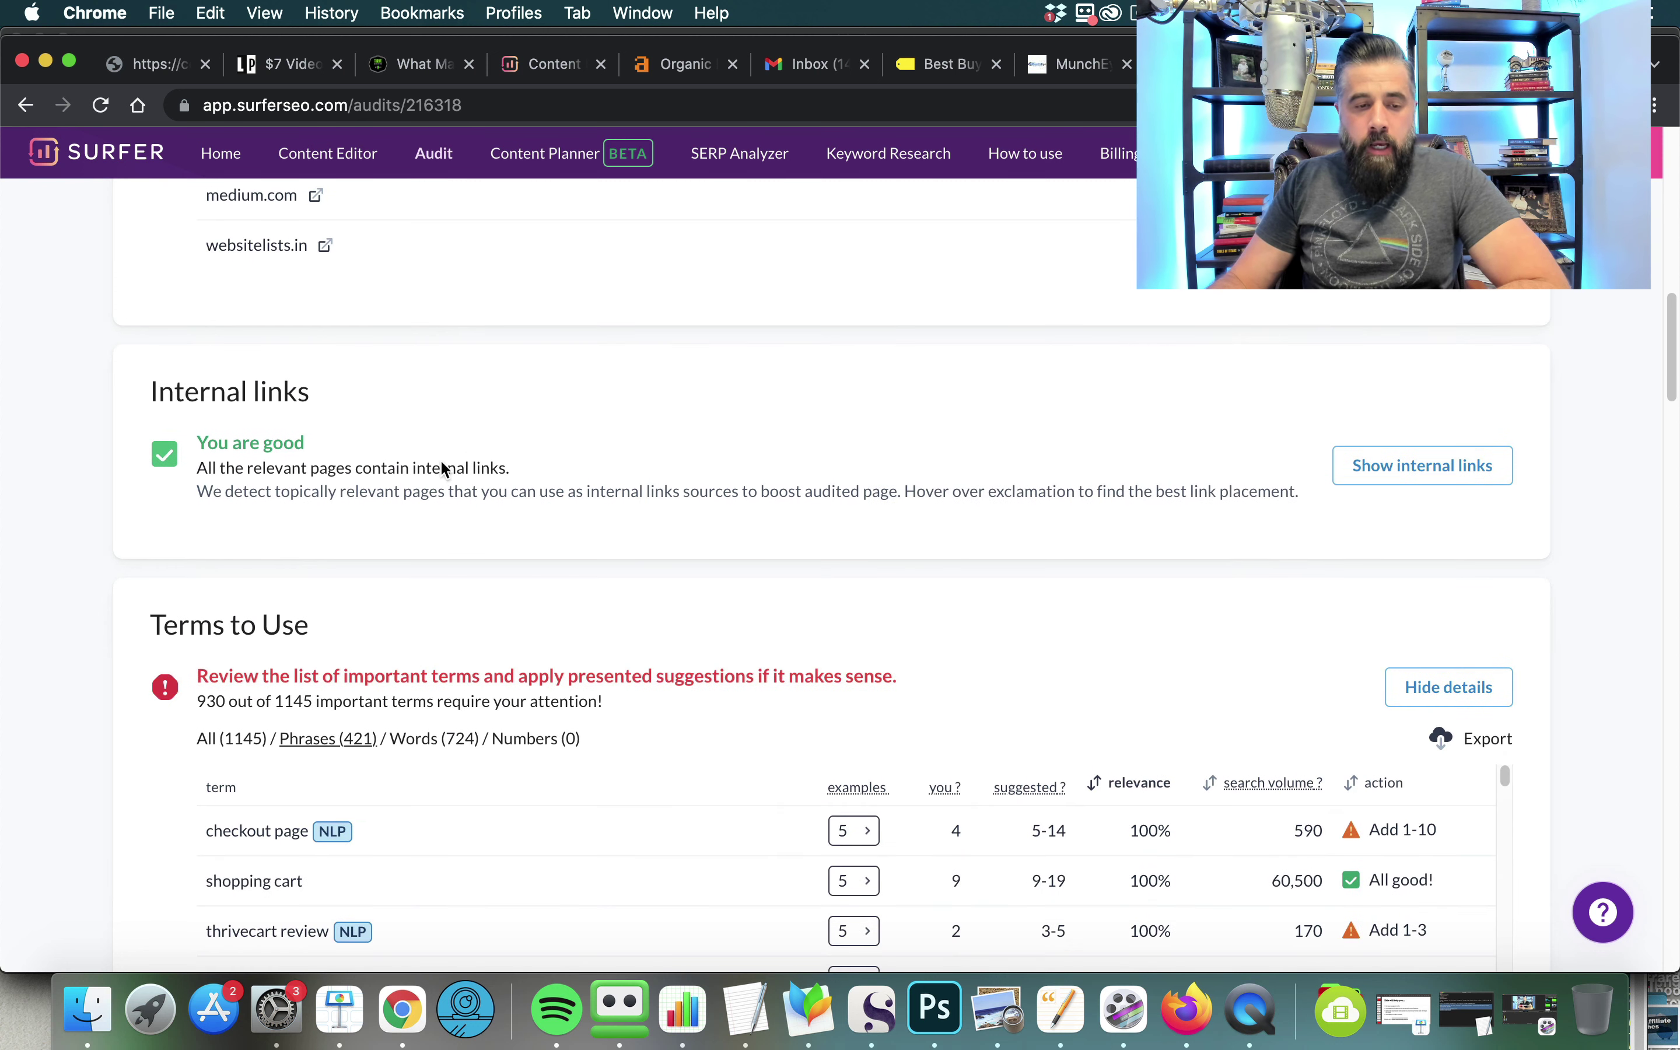
scroll(1562, 514, "down", 3)
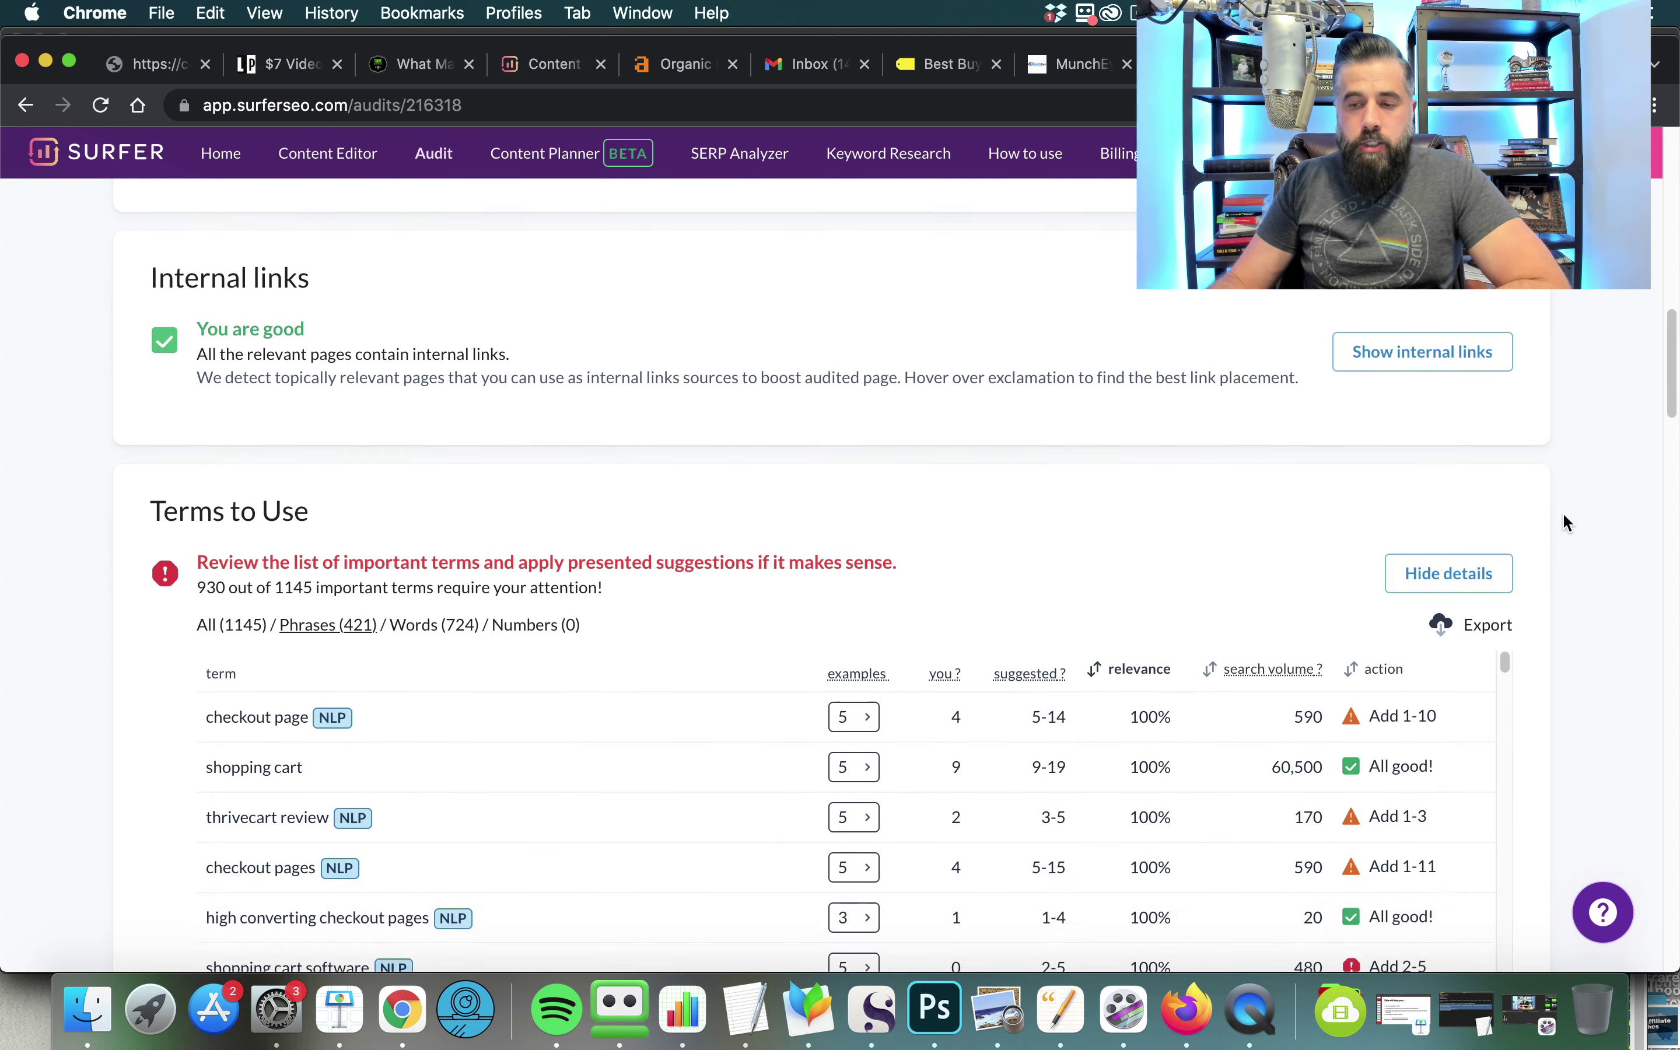
scroll(1566, 445, "up", 1)
left_click(1416, 387)
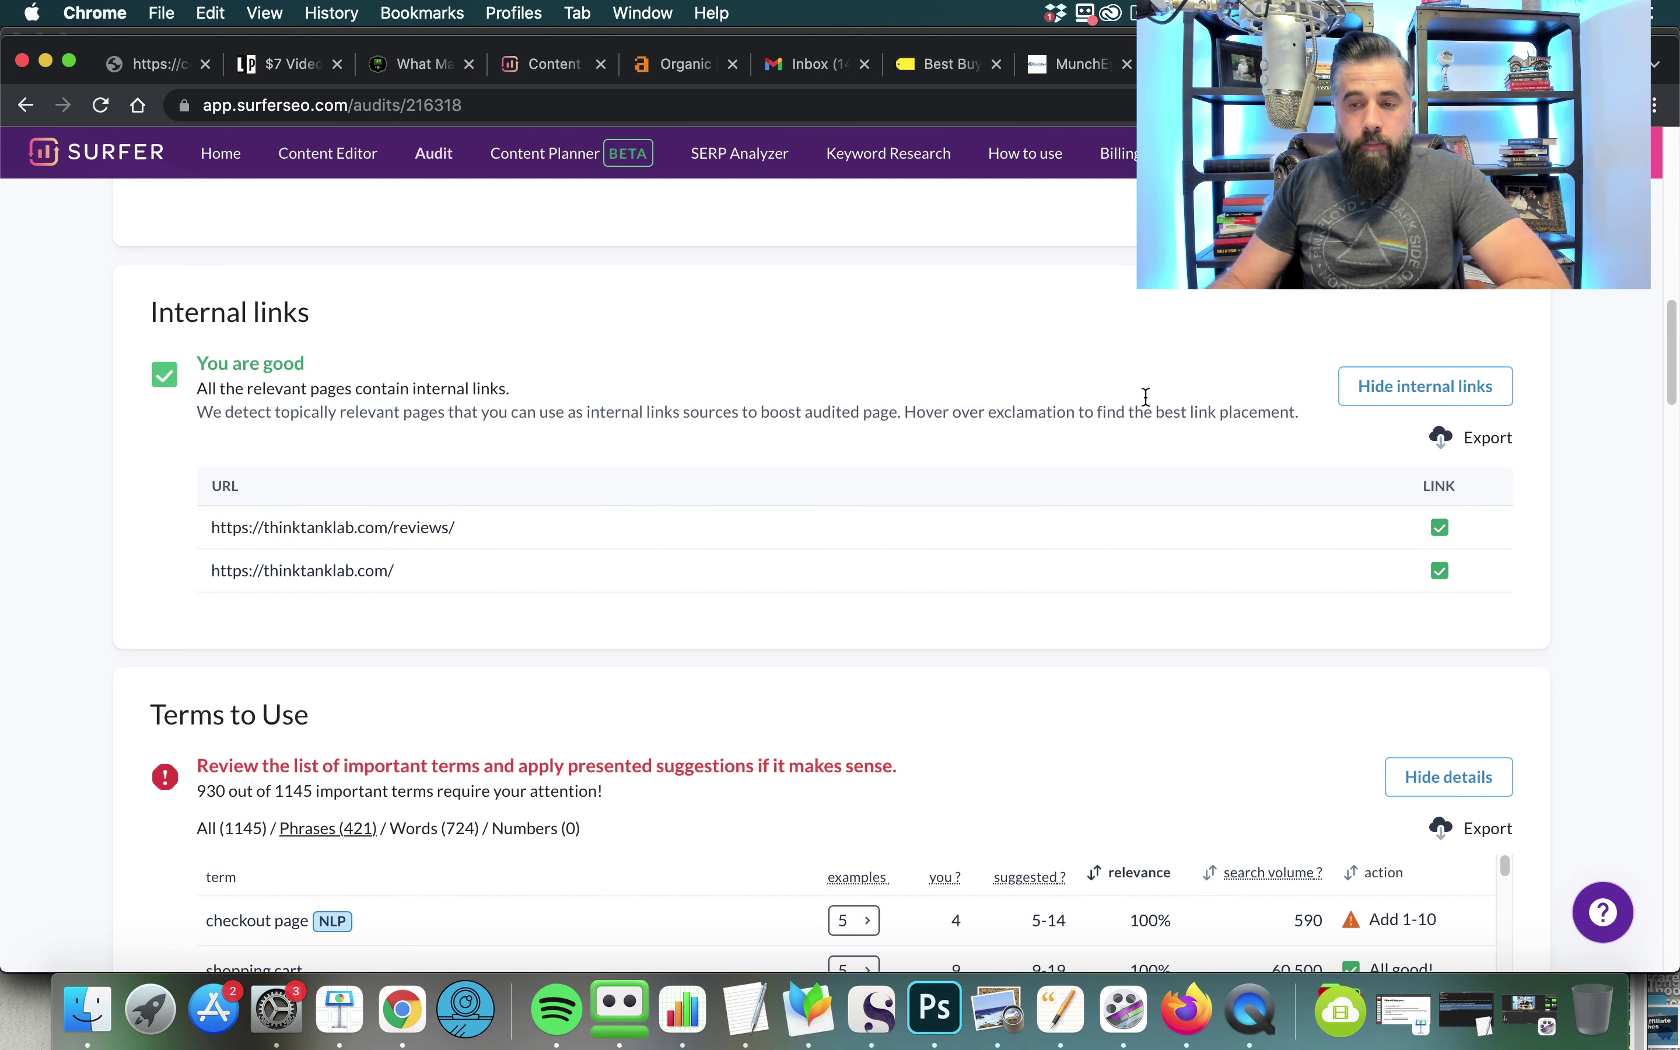
left_click(1420, 402)
- Examine the phrases in Terms to Use, comparing the article's usage with the suggested ranges and recommended actions
scroll(1578, 461, "down", 4)
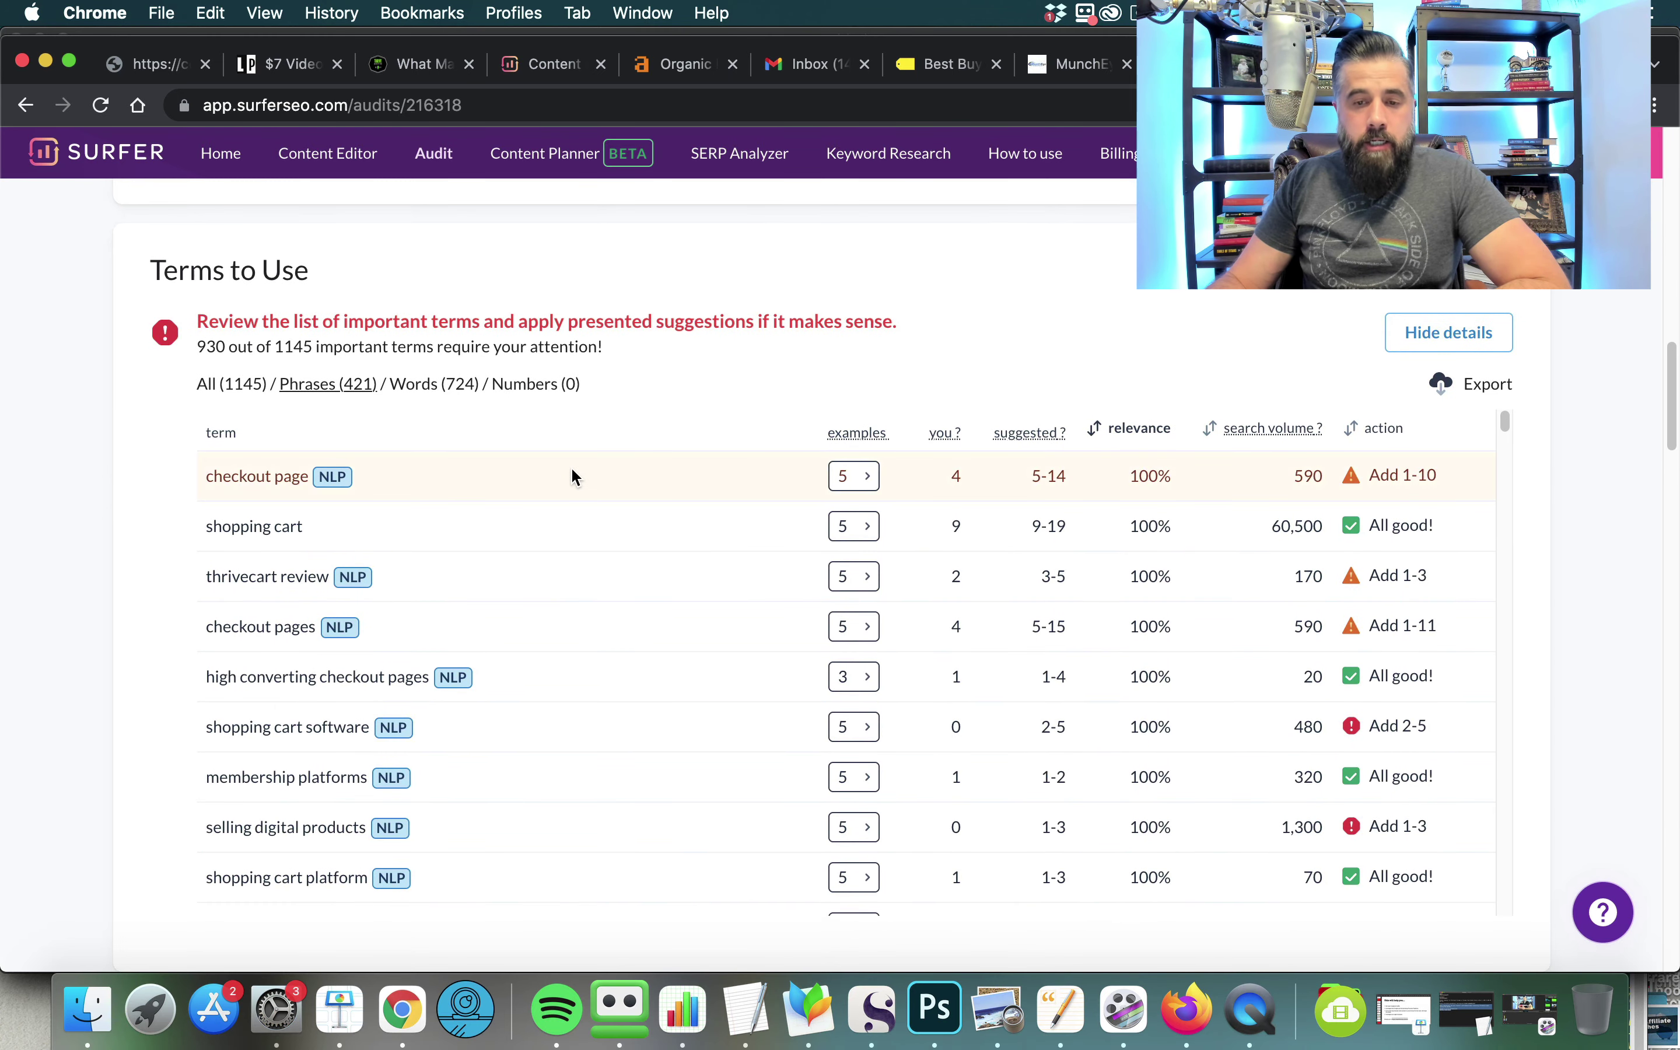
scroll(570, 466, "down", 1)
scroll(788, 518, "up", 1)
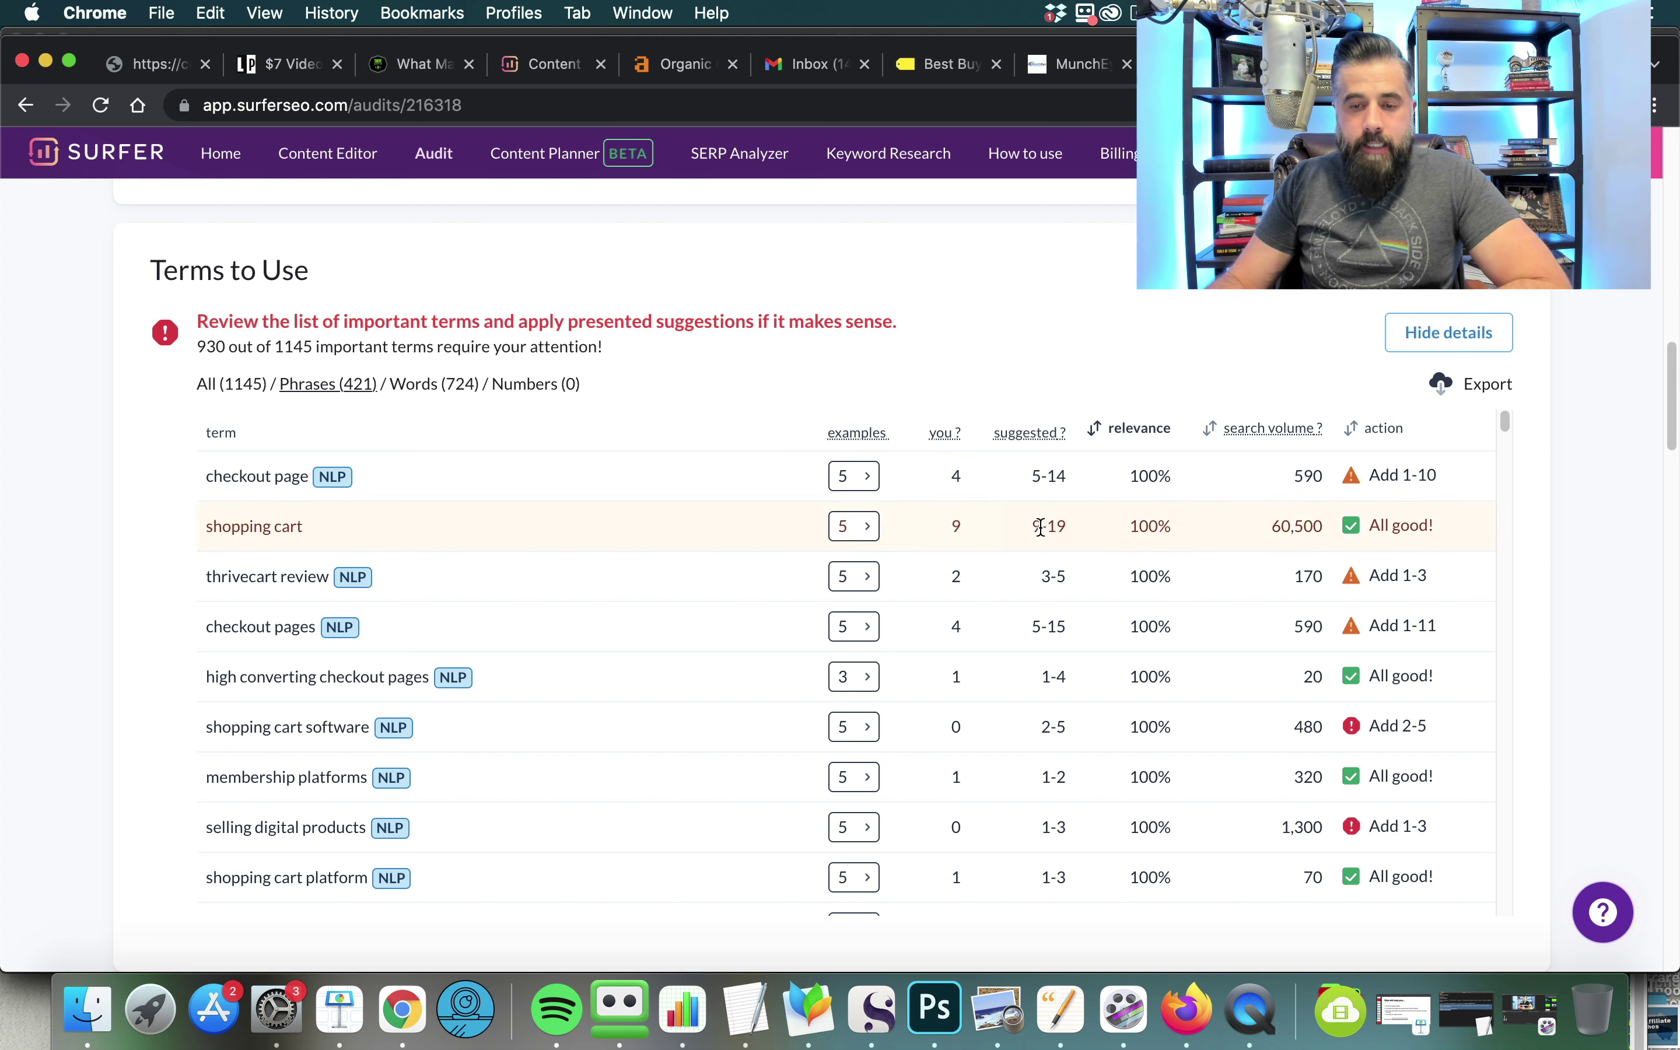
- Check the usage of more phrases, read the competitor examples for "thrivecart offers", and hide the Terms to Use list
left_click(957, 525)
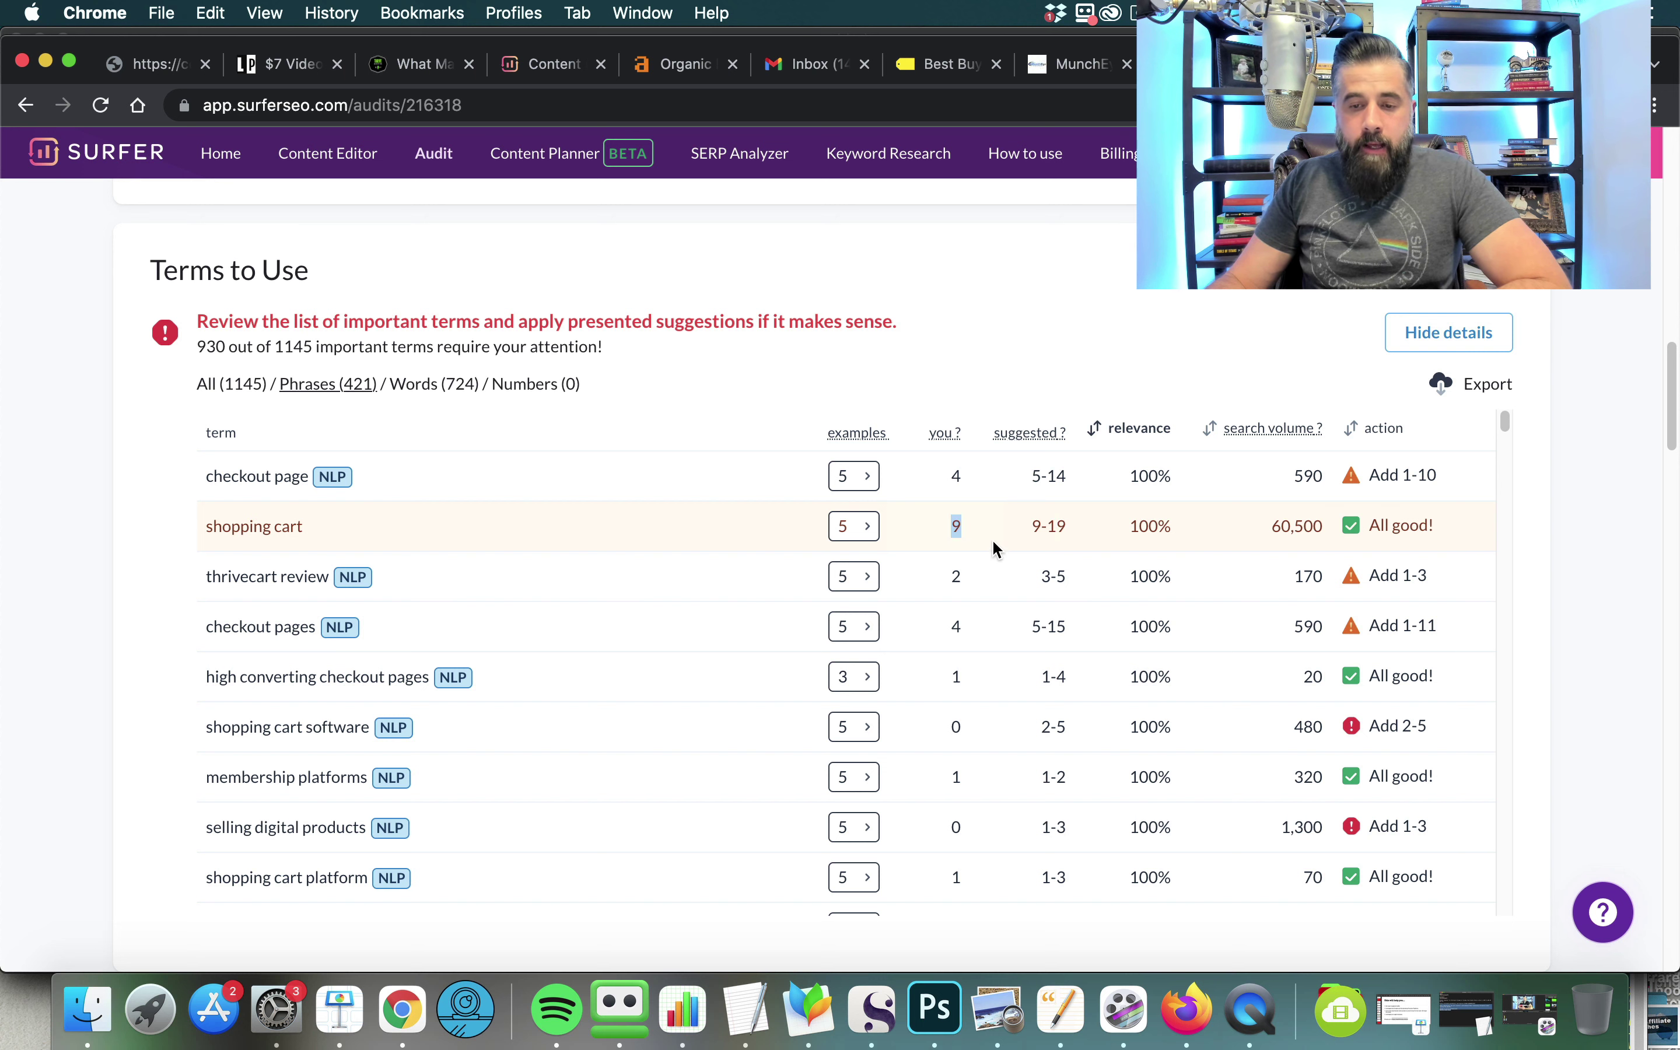
scroll(994, 554, "down", 7)
scroll(990, 559, "down", 7)
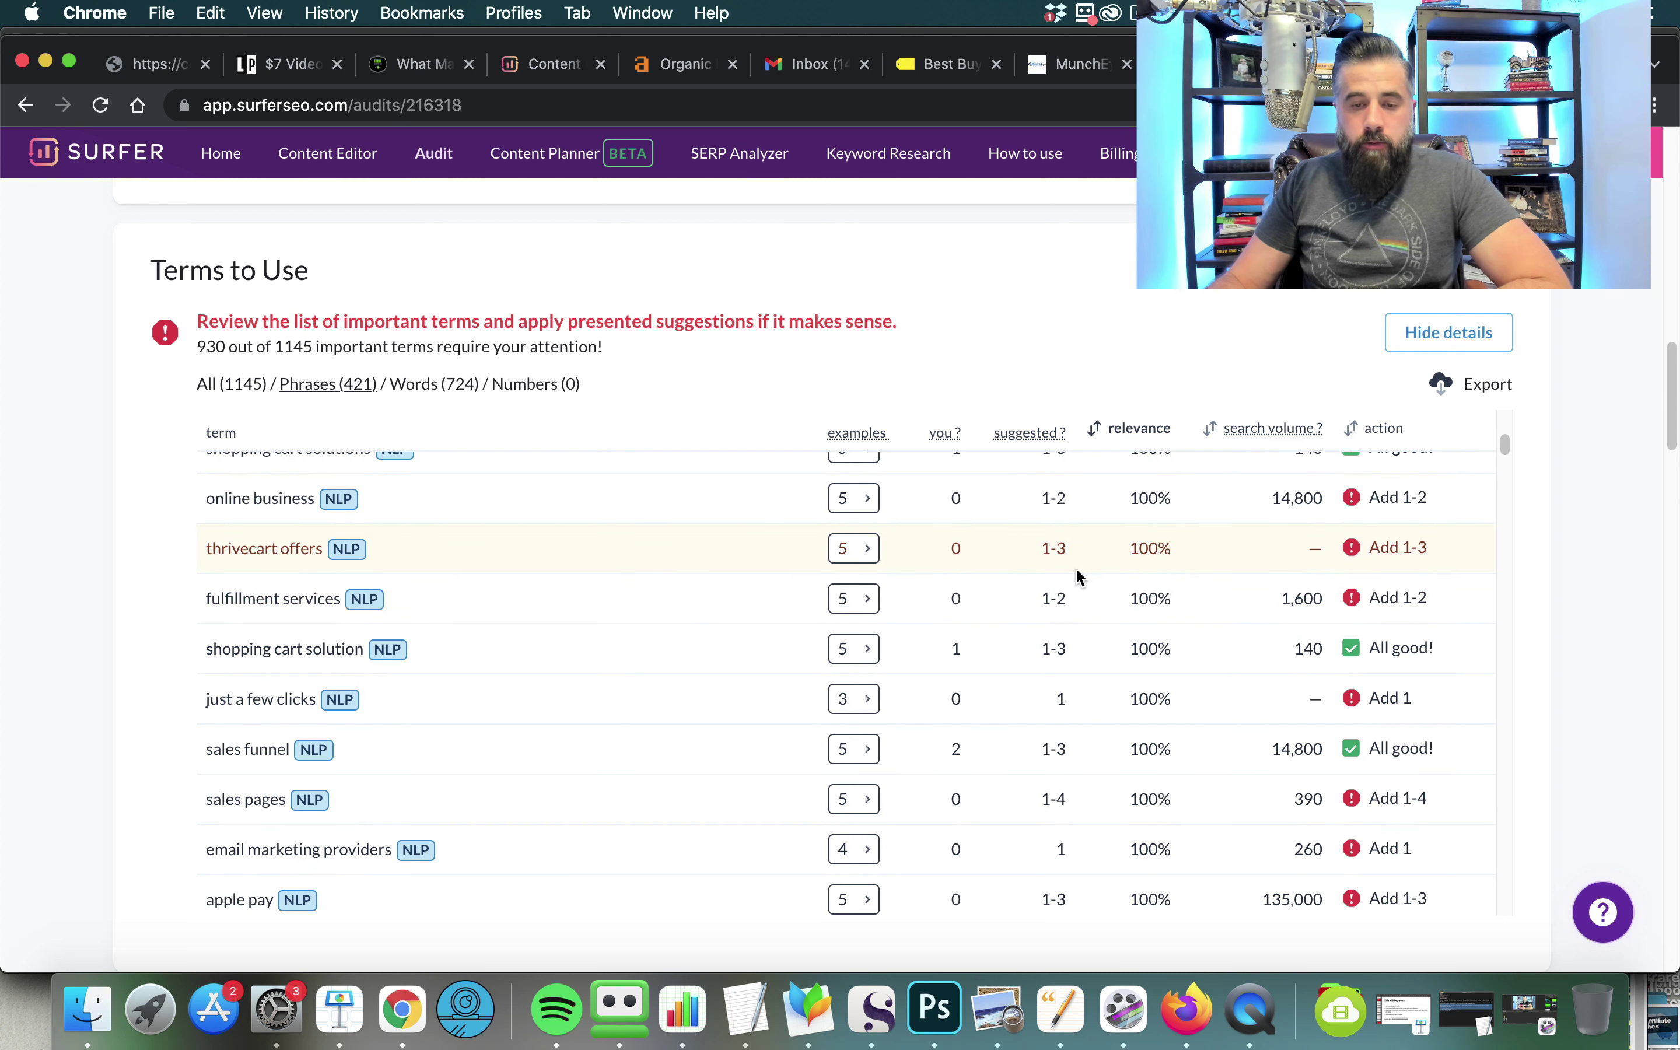
left_click(860, 555)
scroll(451, 680, "down", 1)
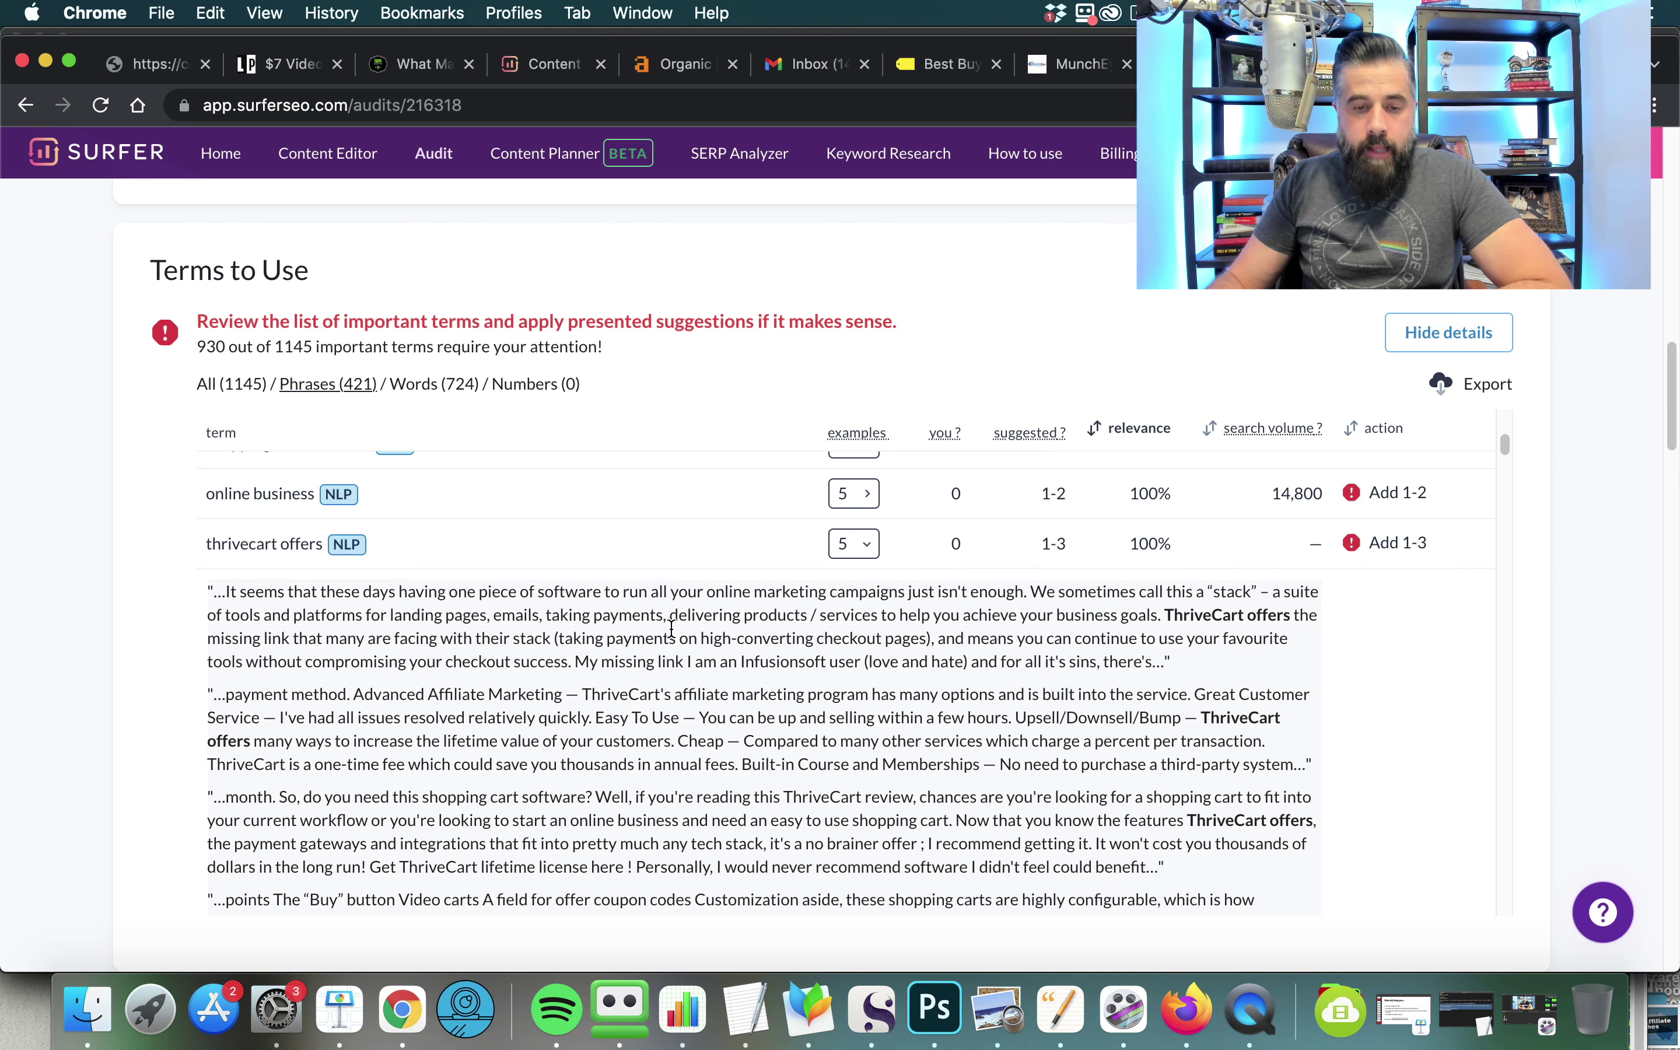
scroll(646, 634, "down", 10)
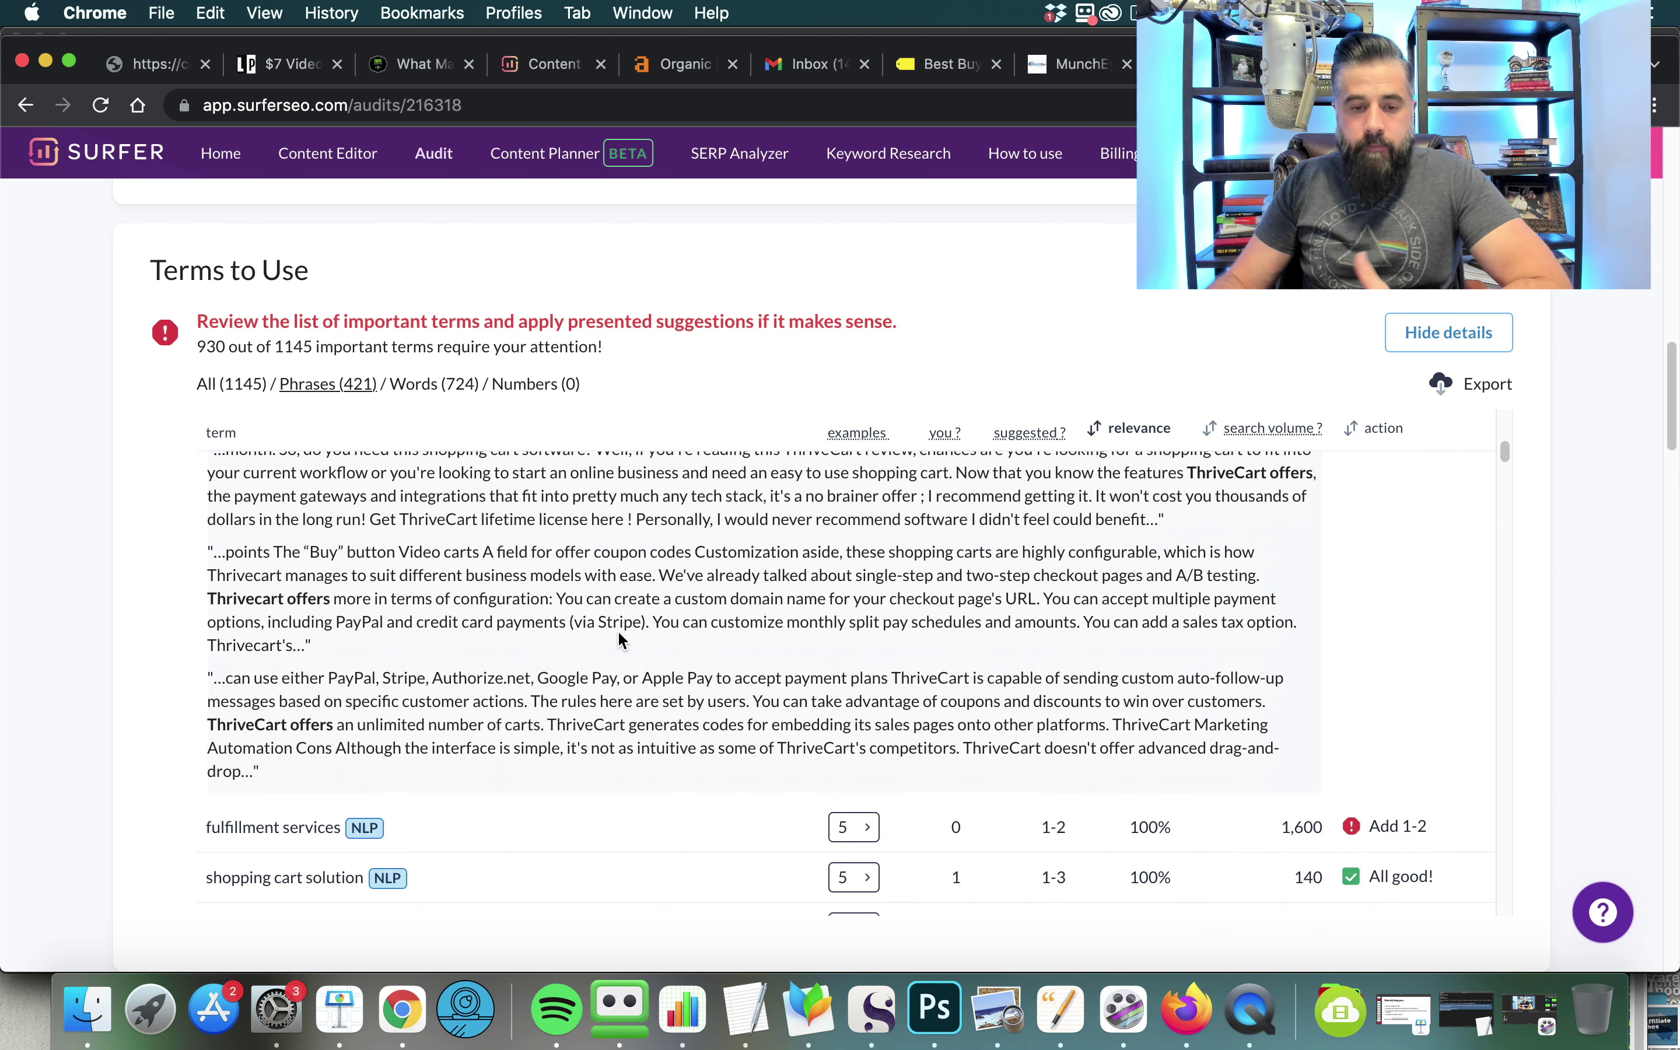
left_click(1425, 347)
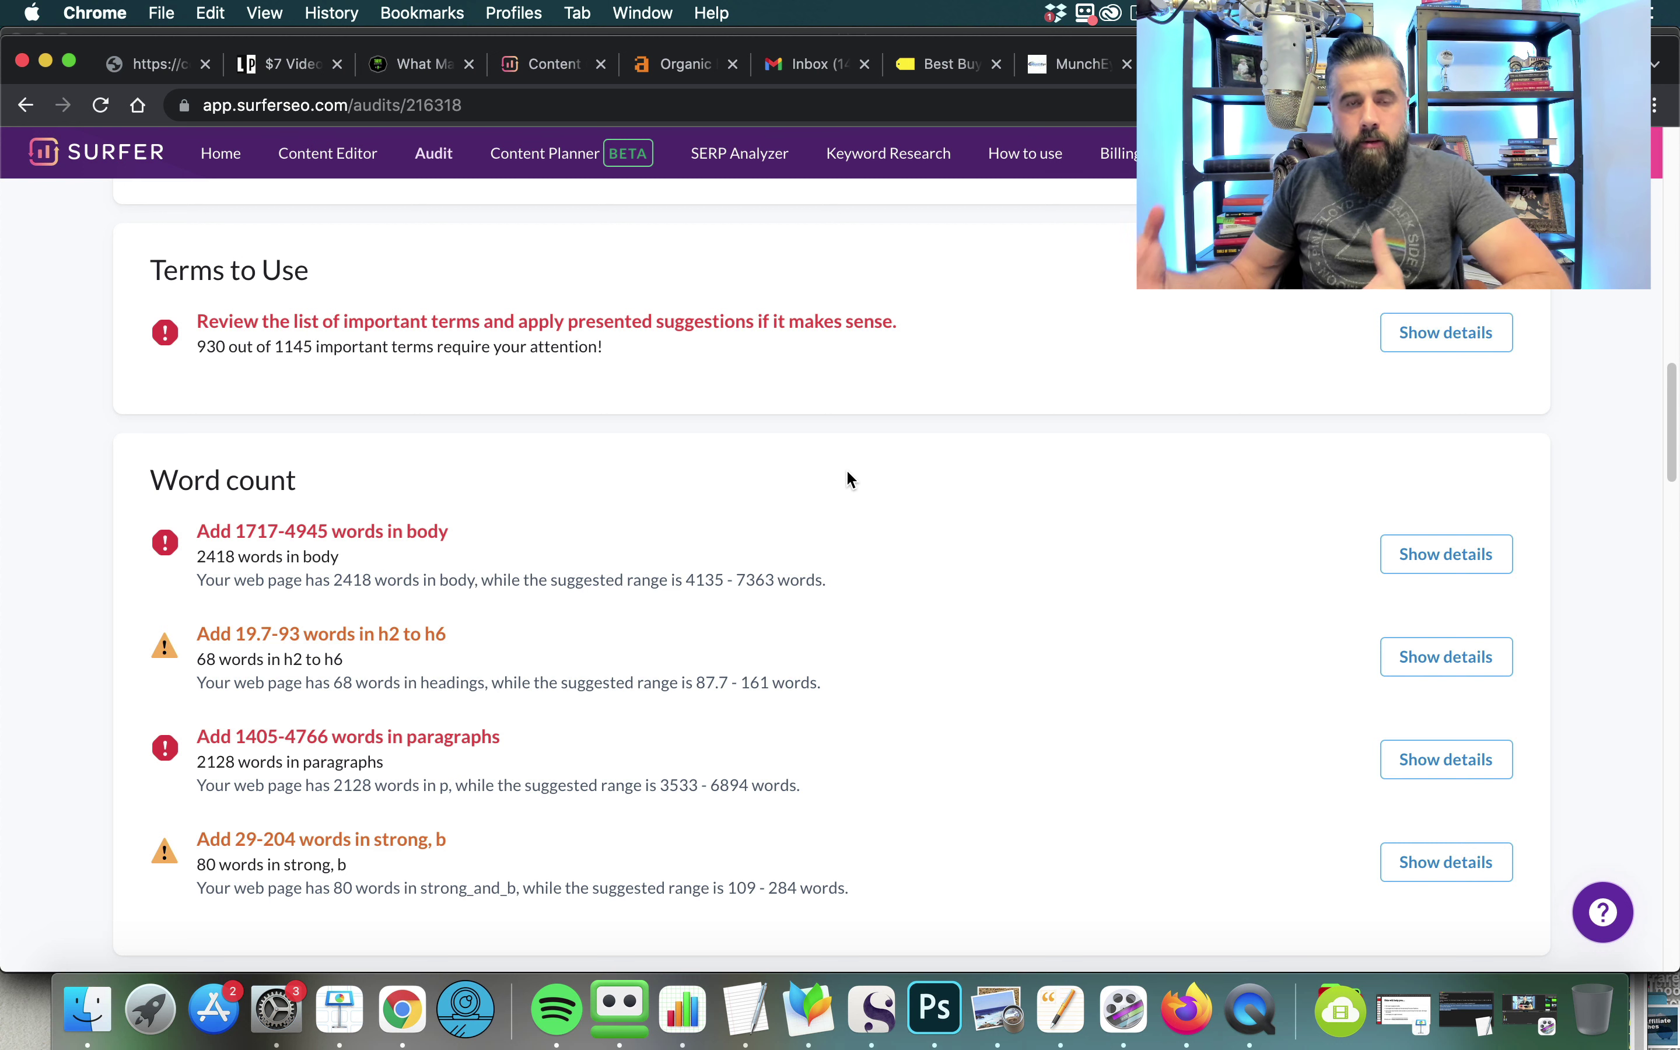
- Examine the body word count recommendation and show its chart comparing the article with competitors and the suggested range
scroll(278, 510, "down", 2)
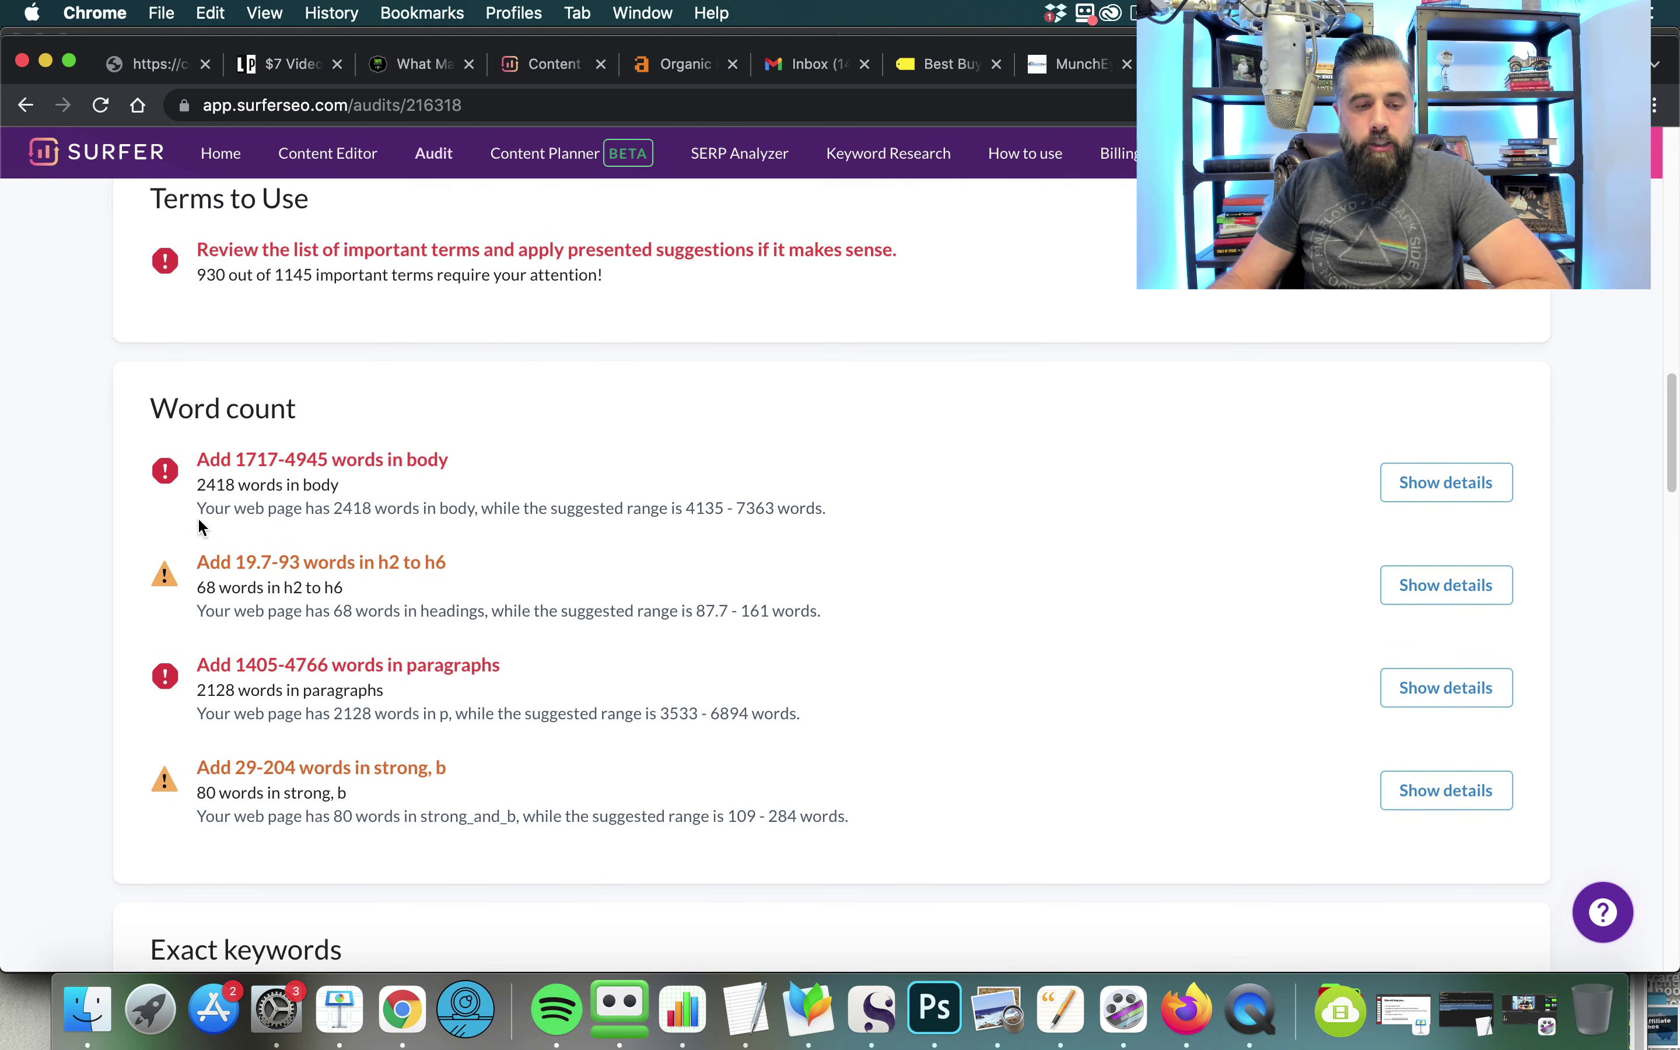
left_click_drag(196, 490, 337, 484)
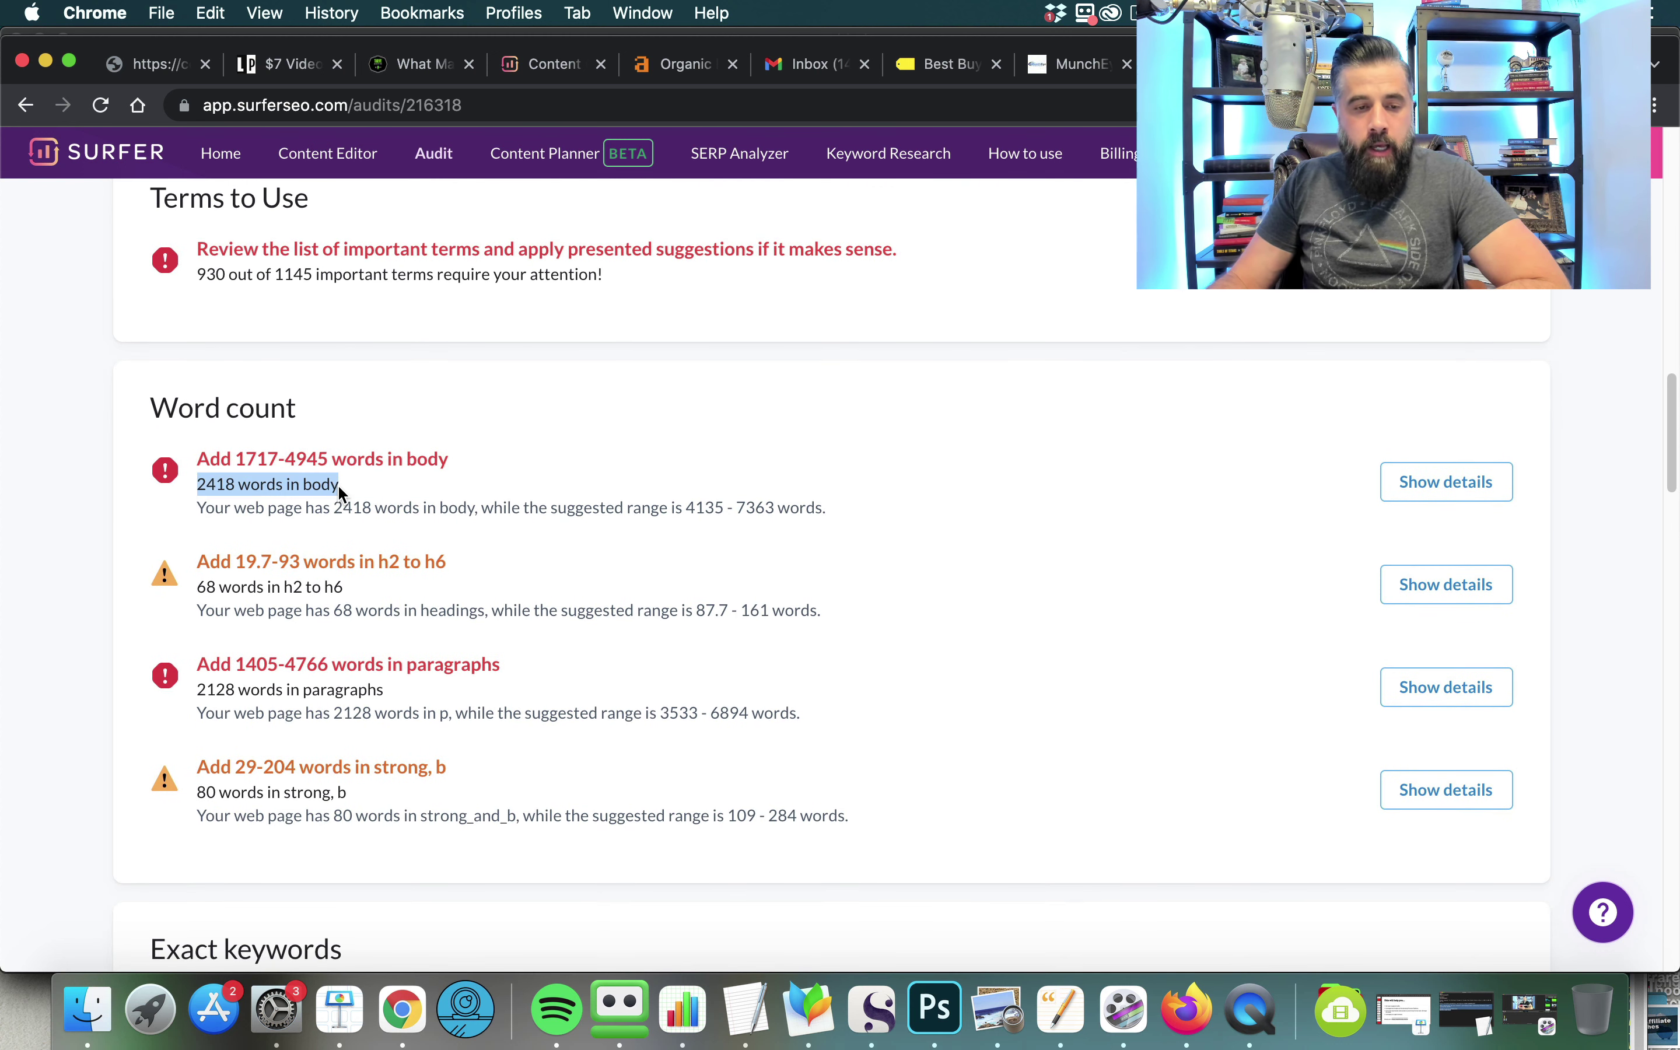
left_click(239, 459)
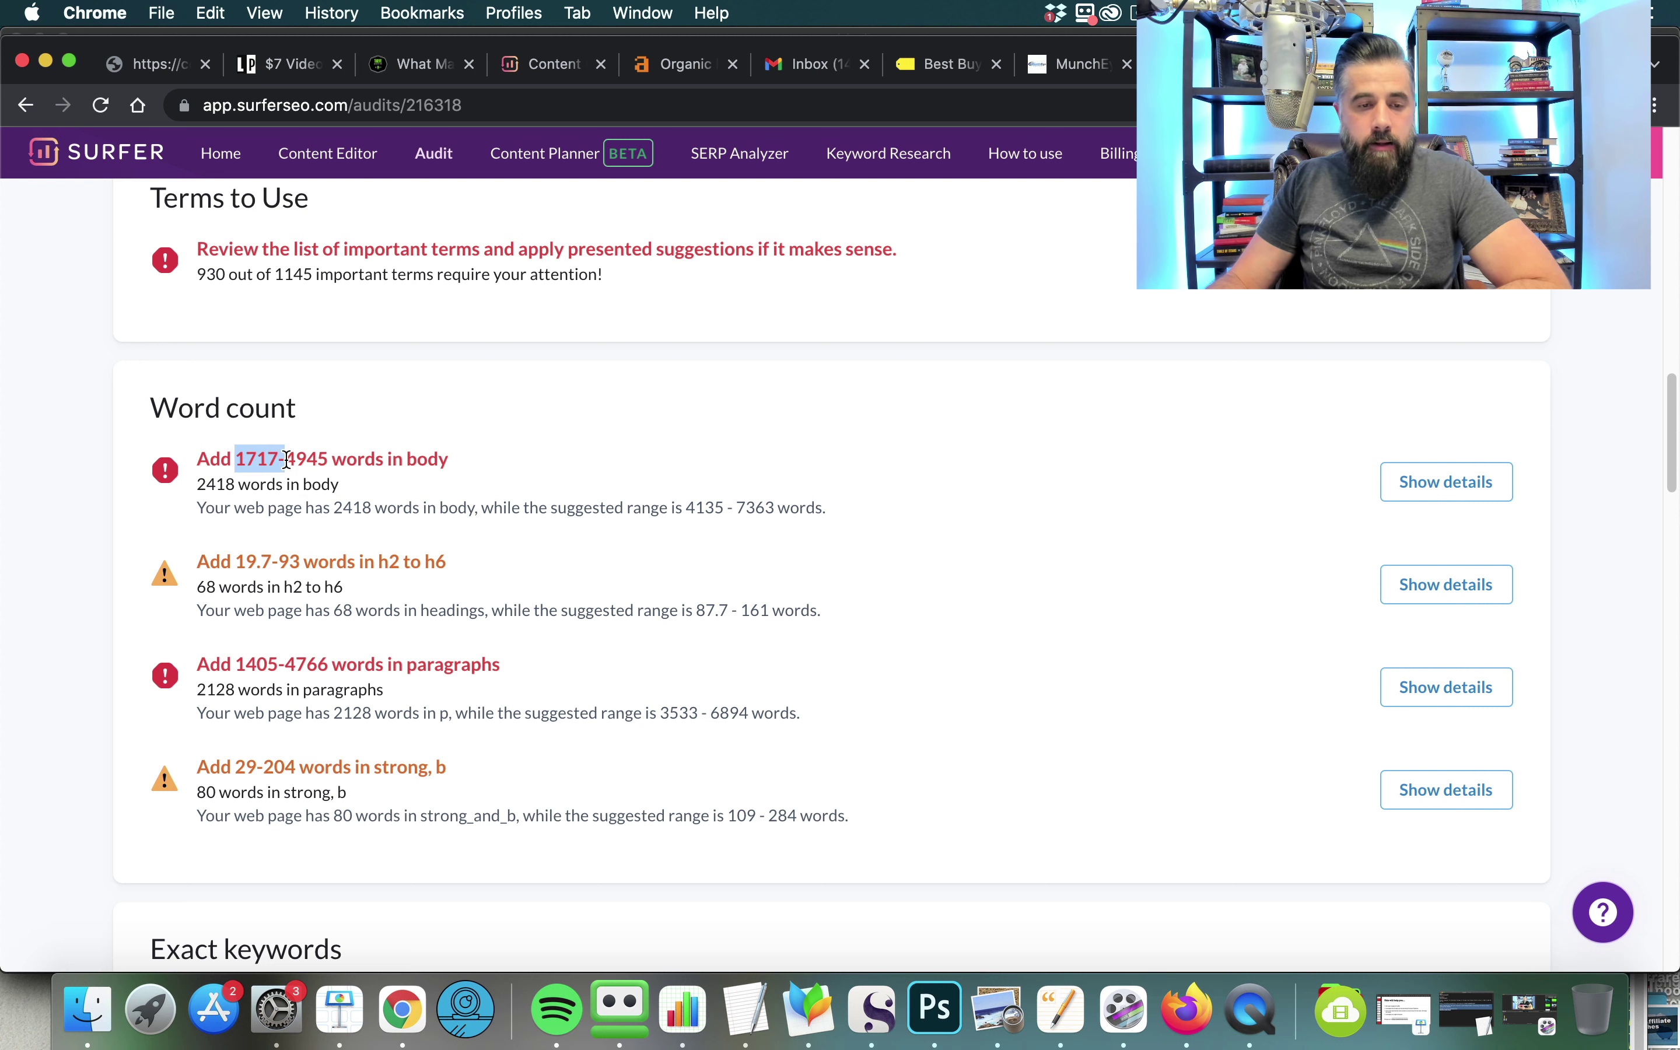
left_click_drag(286, 459, 413, 456)
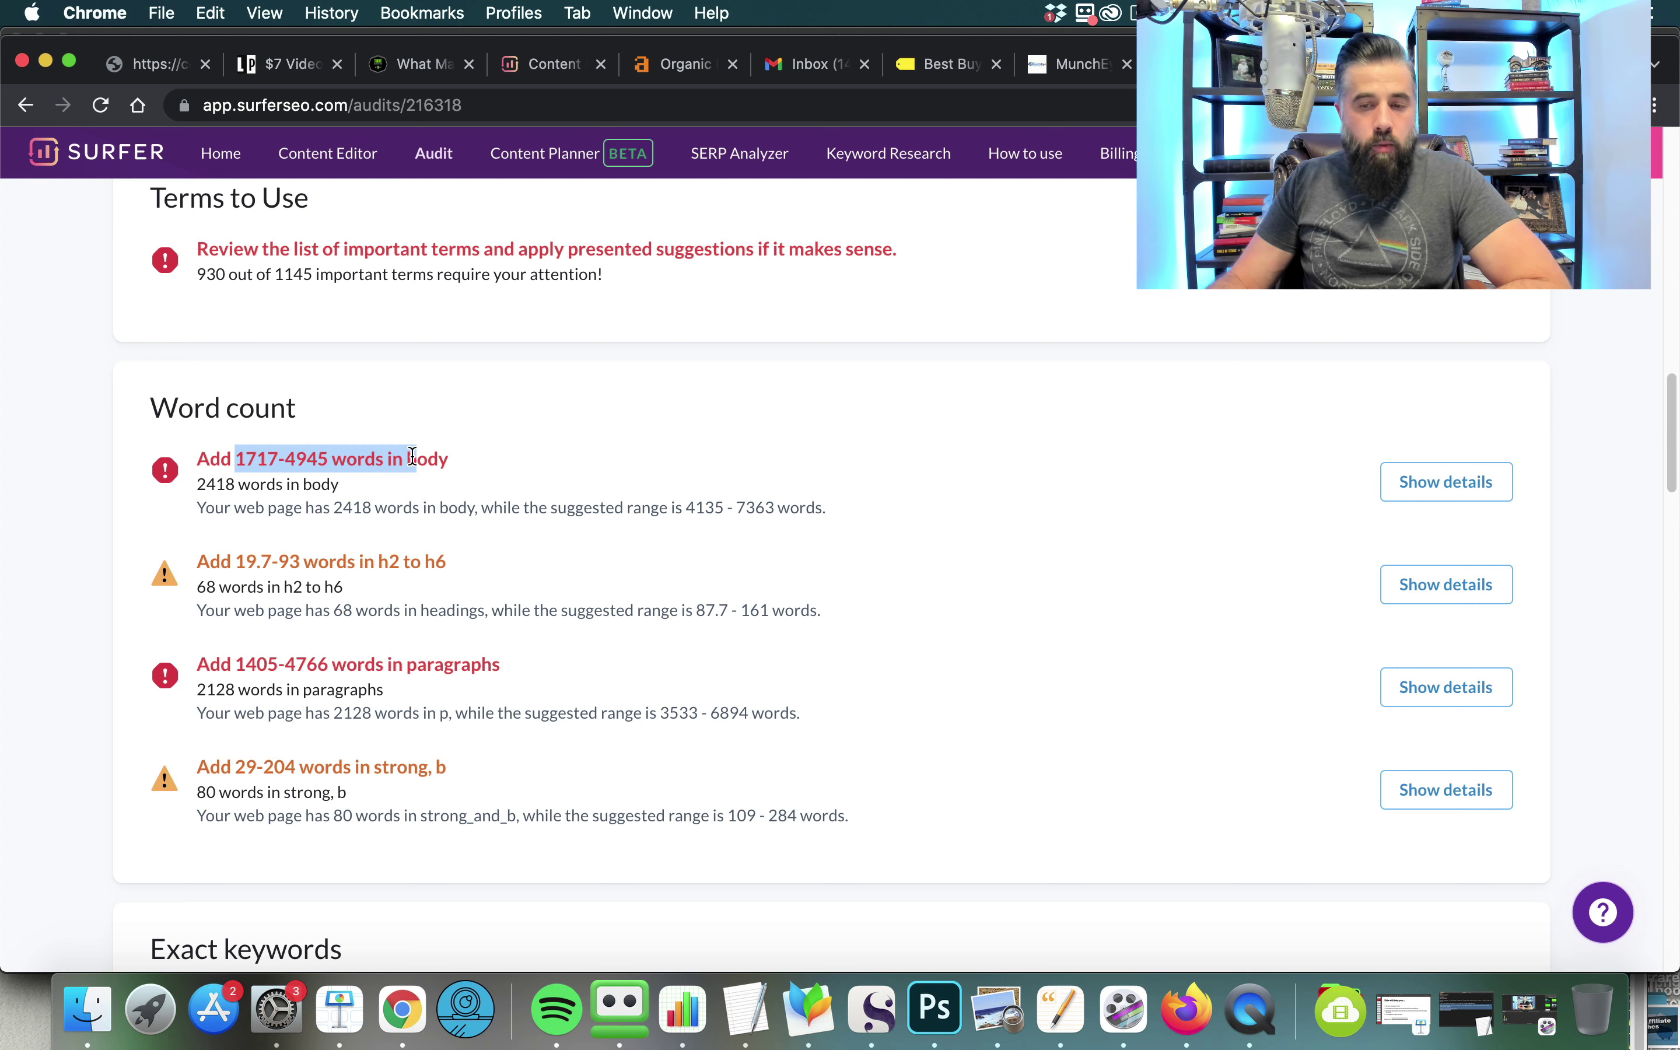
left_click(1438, 481)
scroll(60, 590, "down", 3)
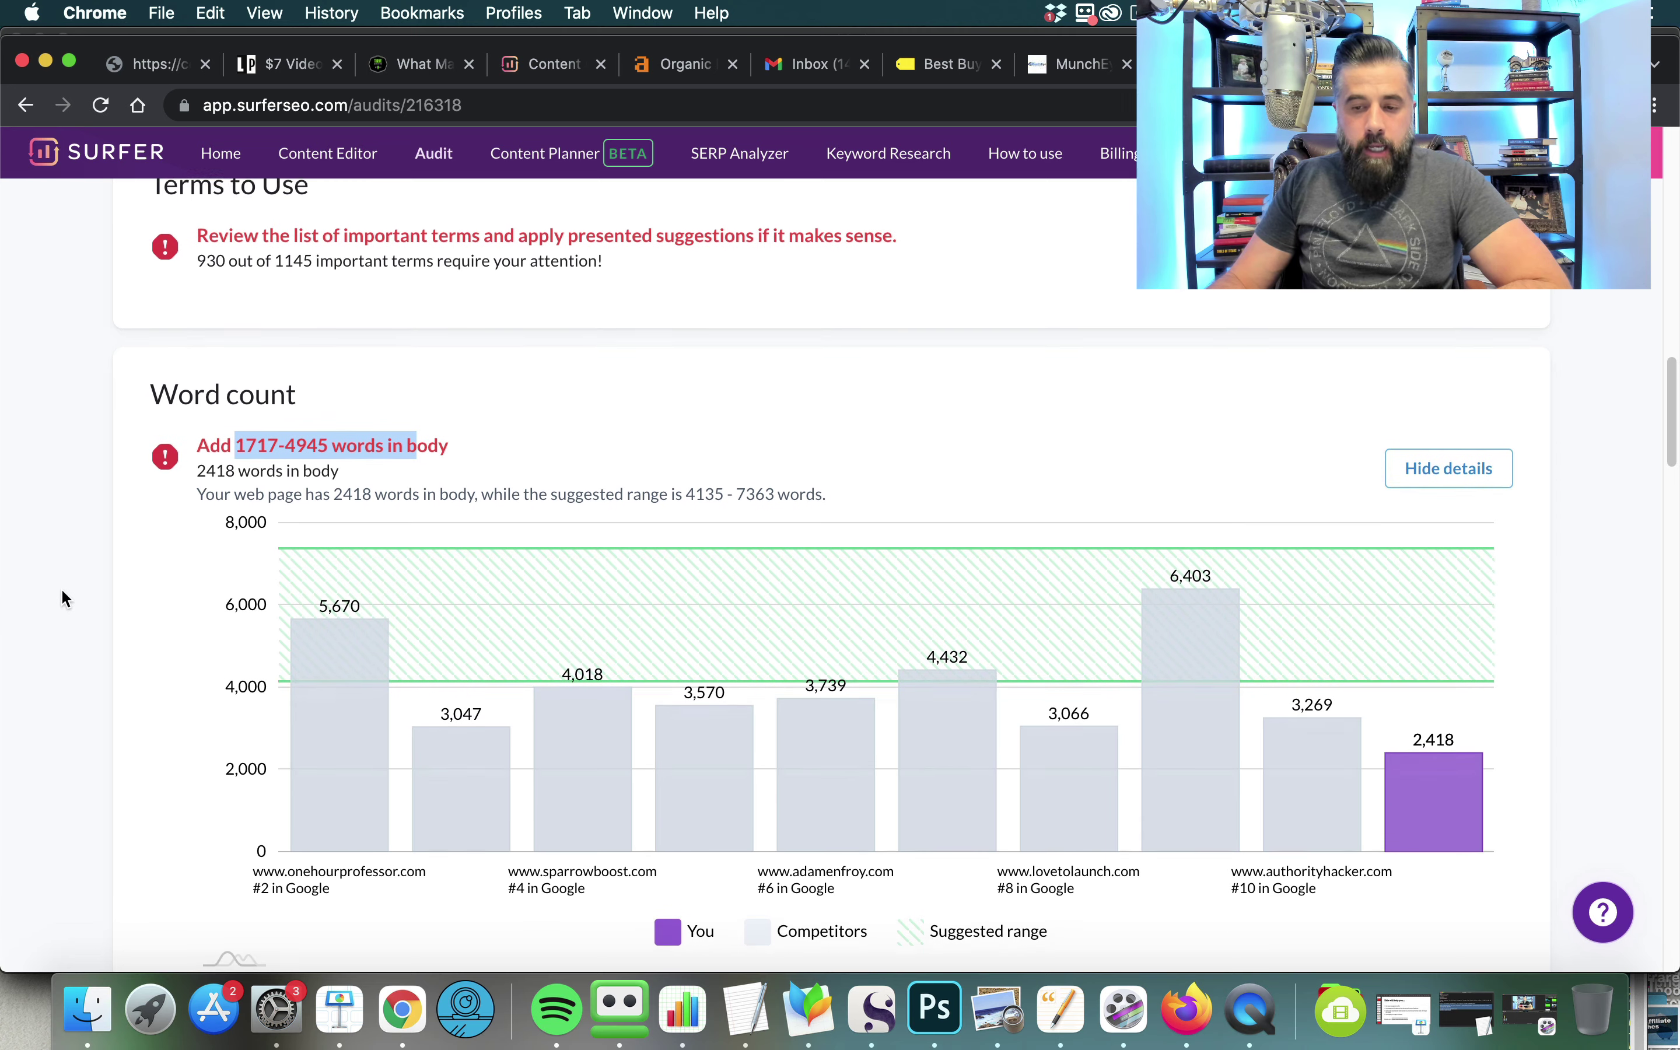
scroll(63, 588, "down", 3)
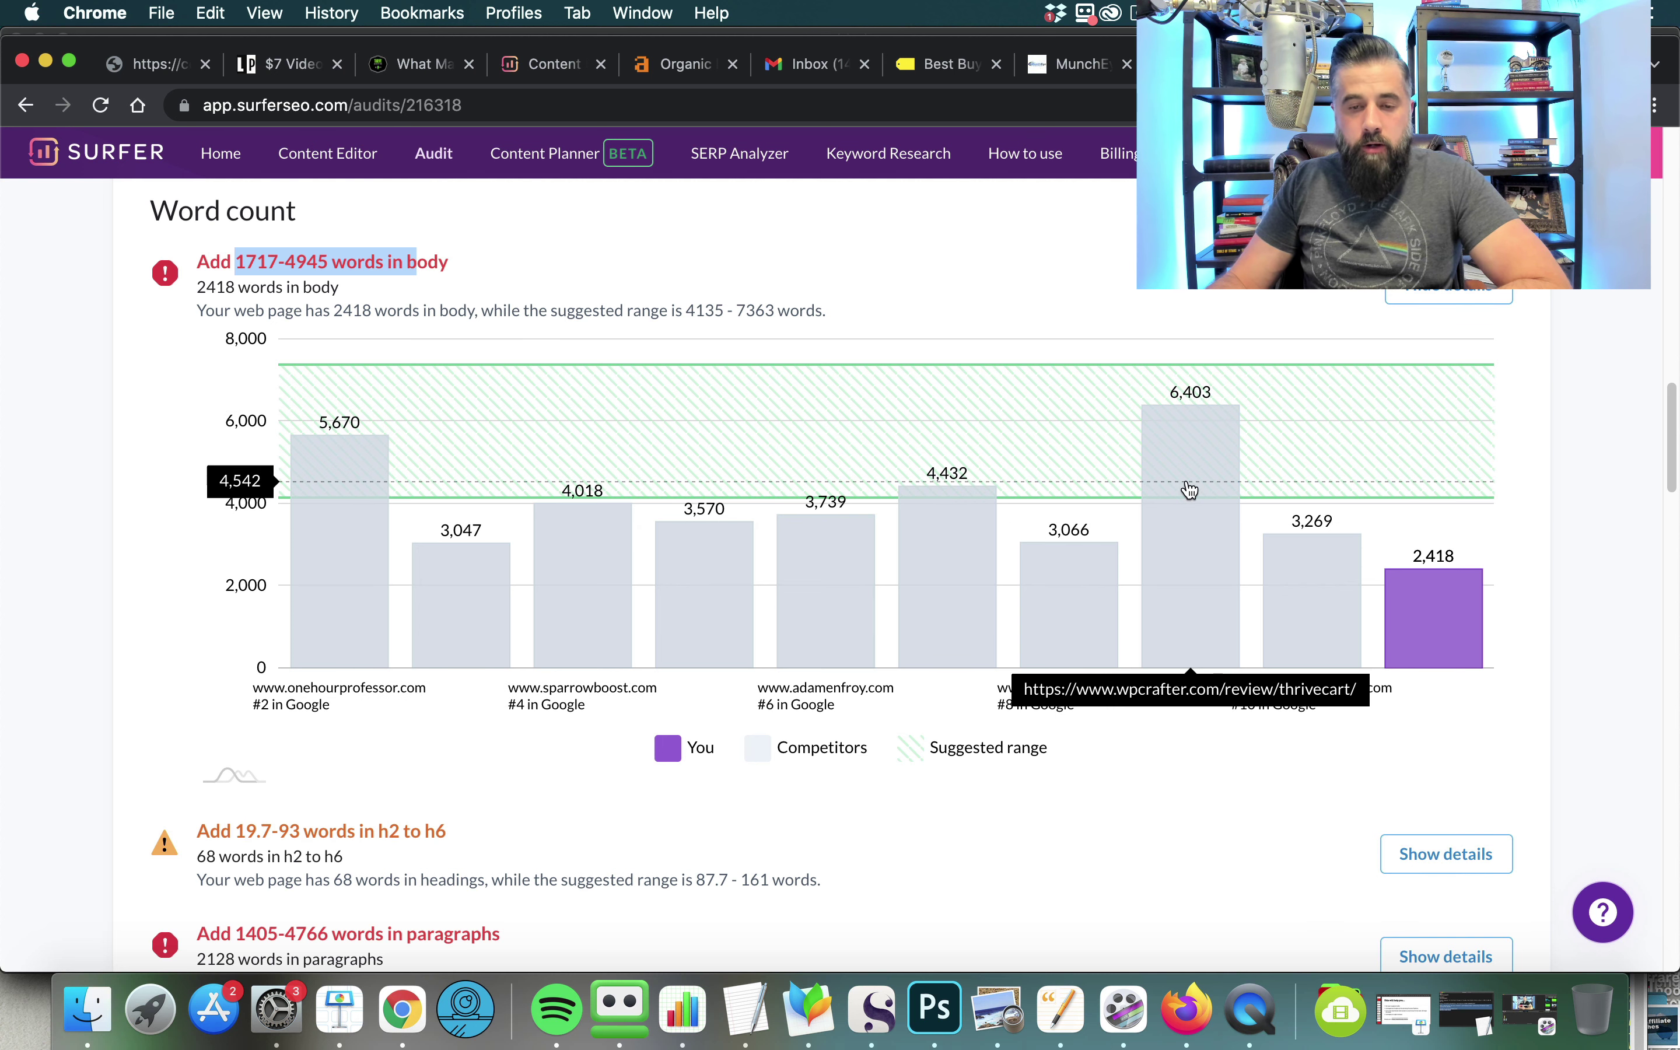
- Open the wpcrafter.com ThriveCart review from the word count chart, examine its comments, content and structure, and close it
left_click(1193, 547)
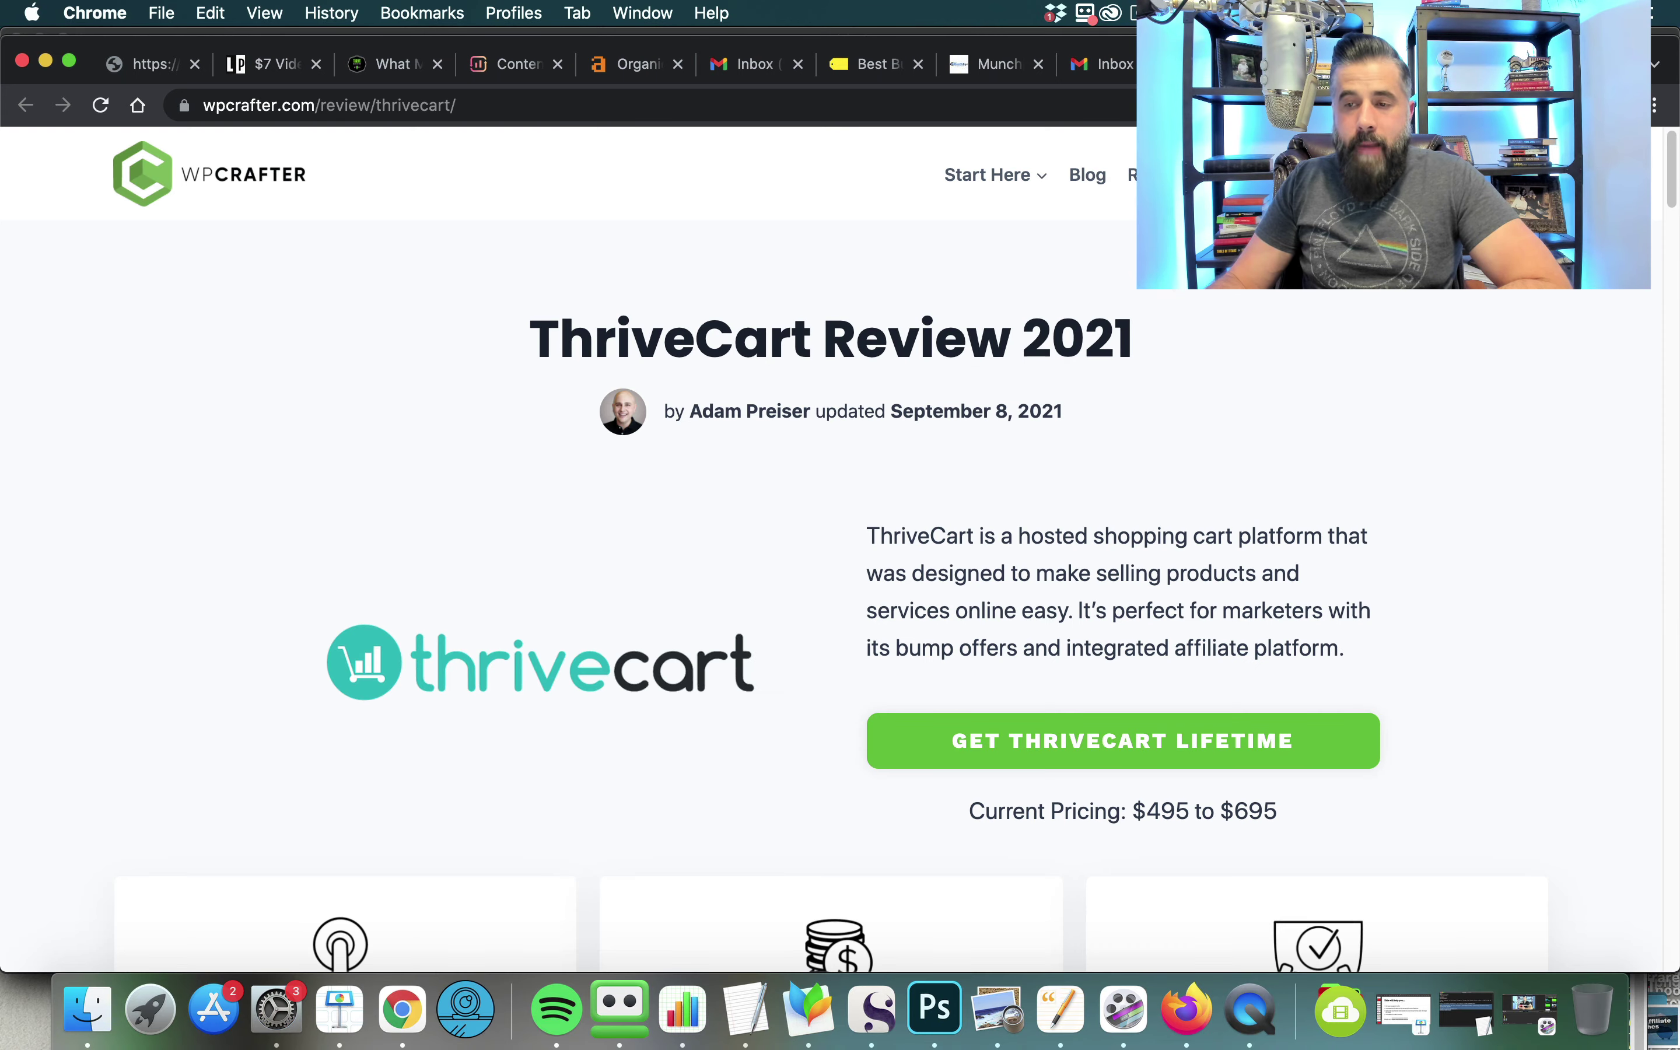
left_click_drag(1676, 158, 1646, 656)
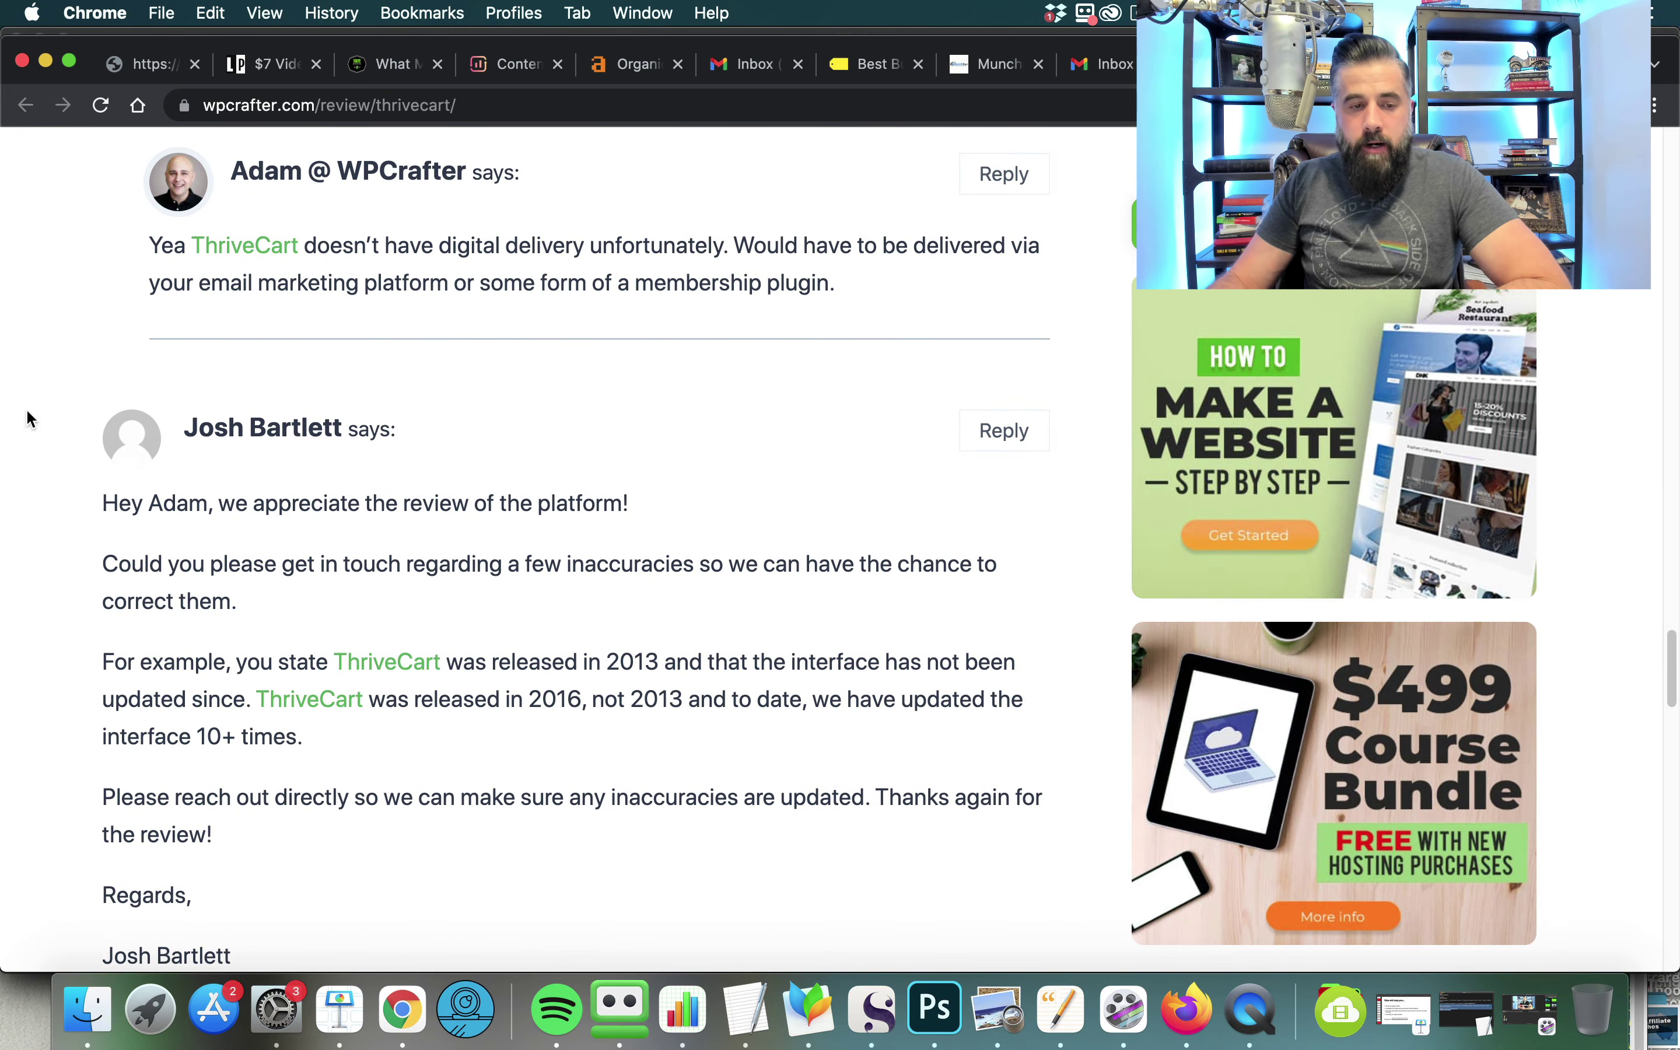
scroll(350, 255, "up", 1)
scroll(350, 364, "down", 10)
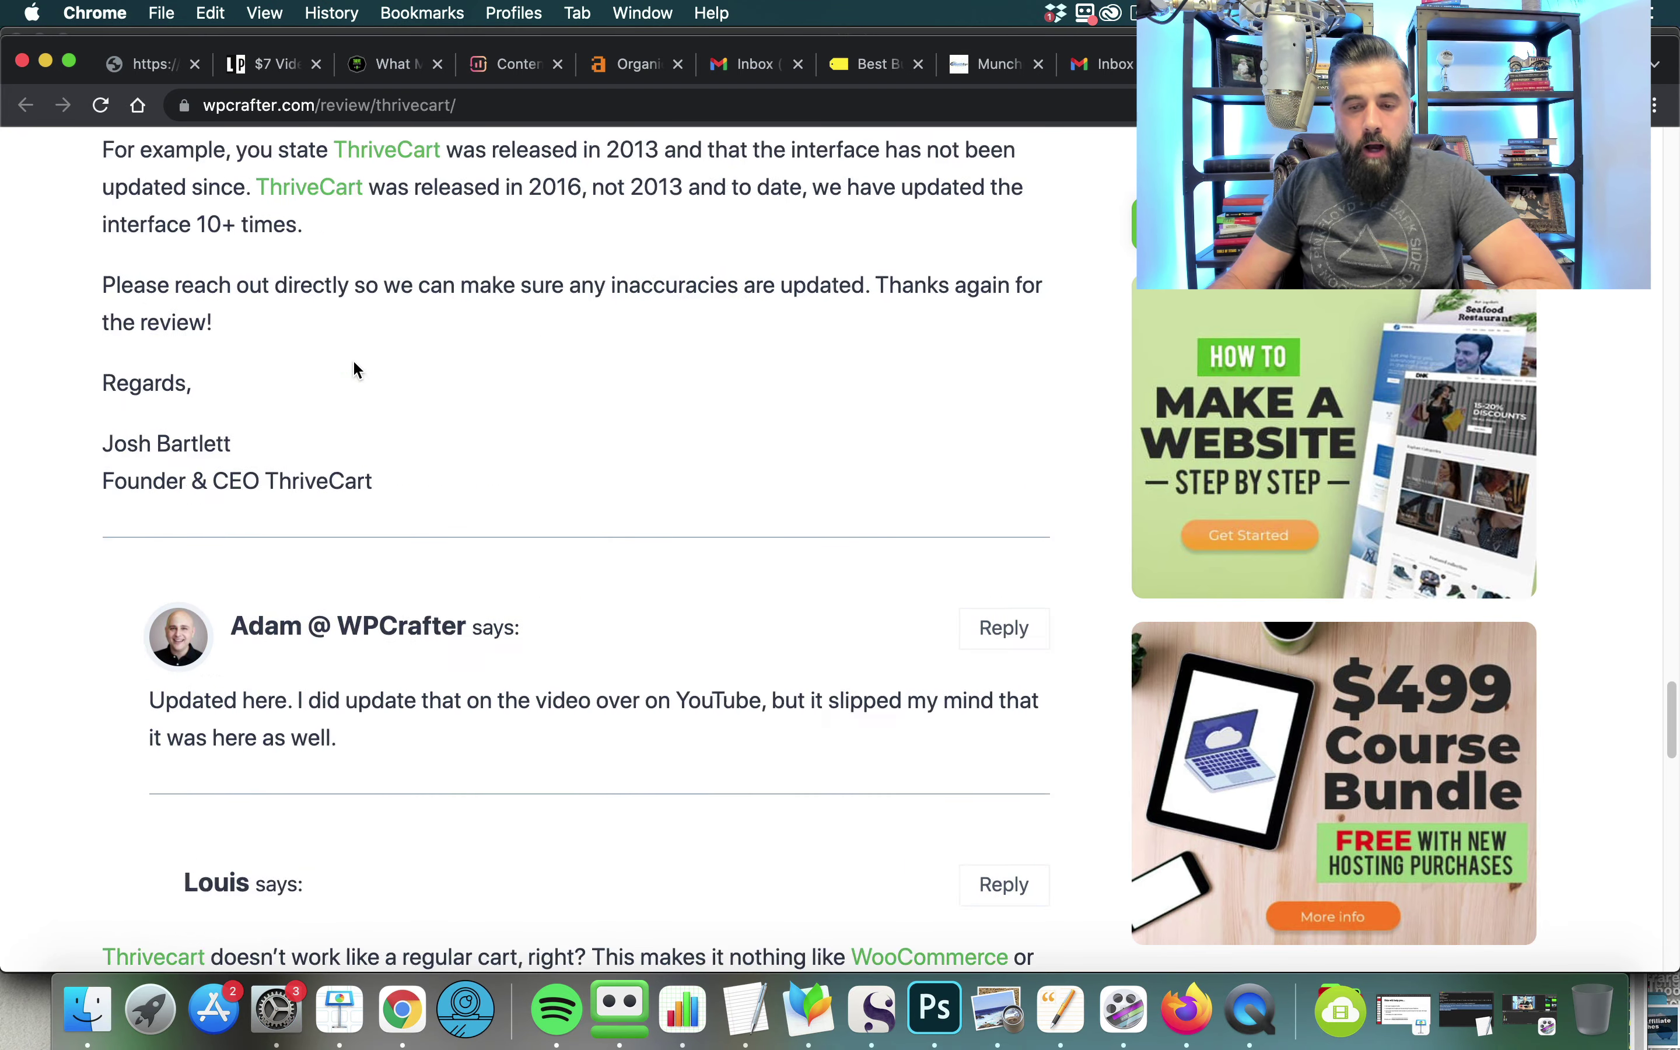
scroll(354, 361, "down", 20)
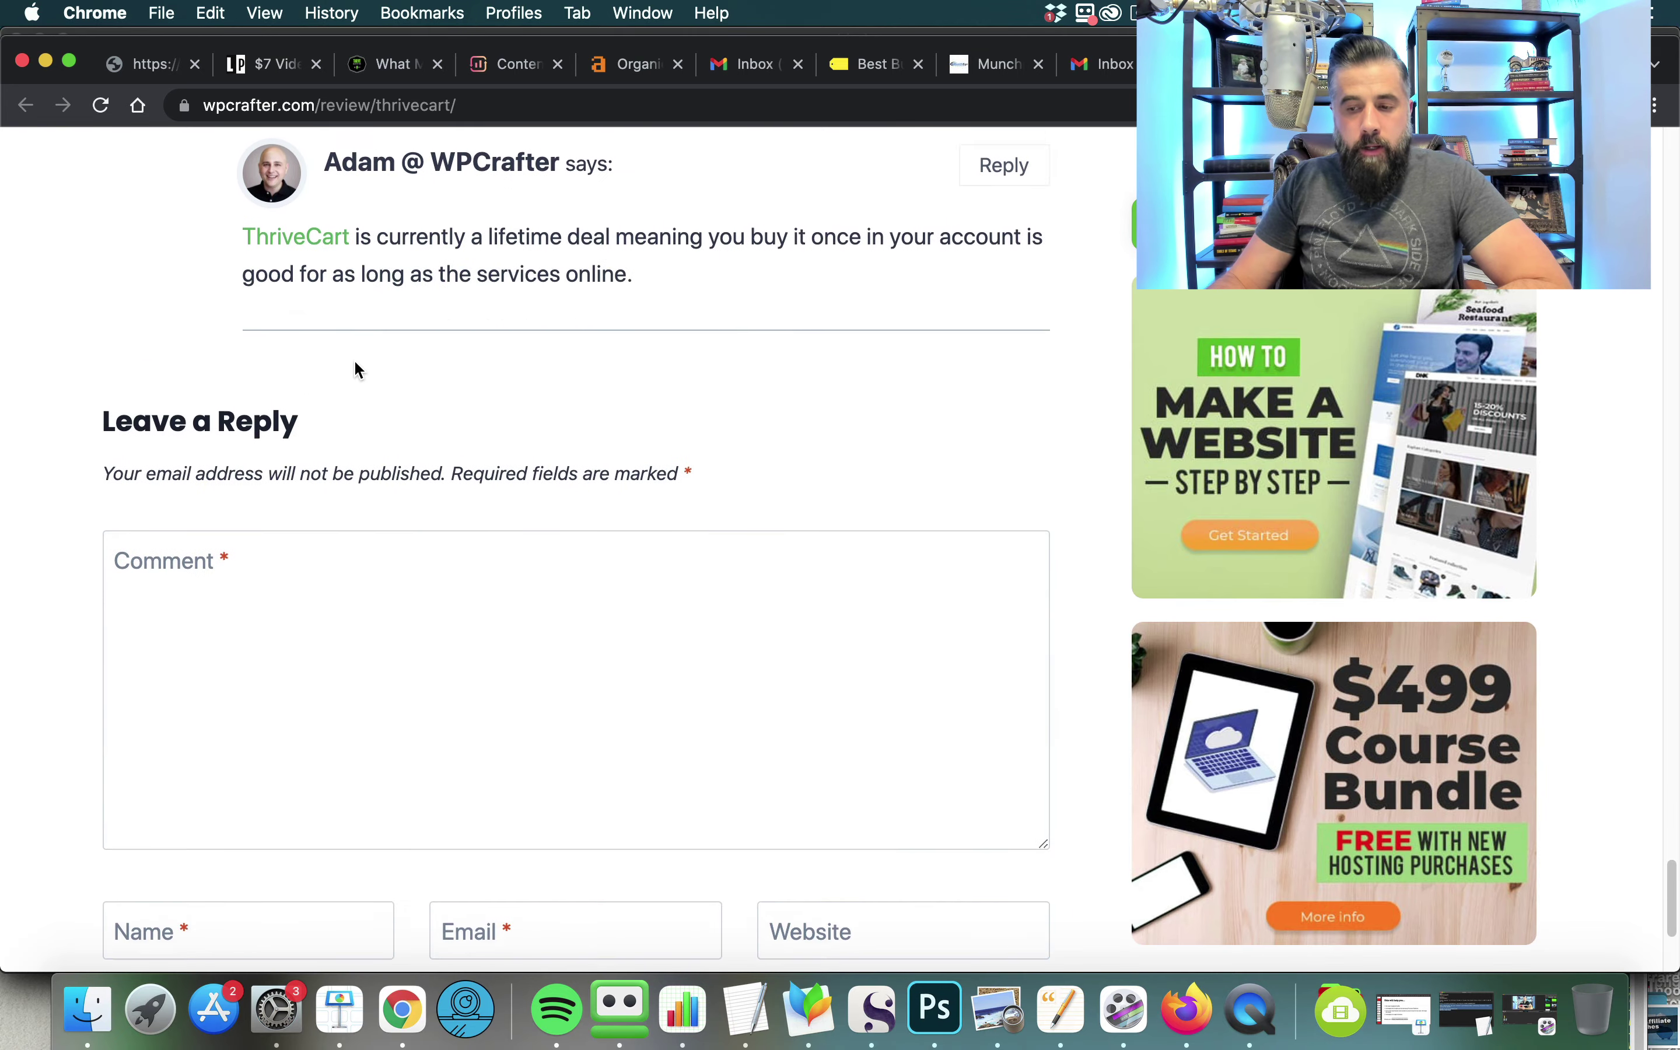
scroll(472, 338, "up", 20)
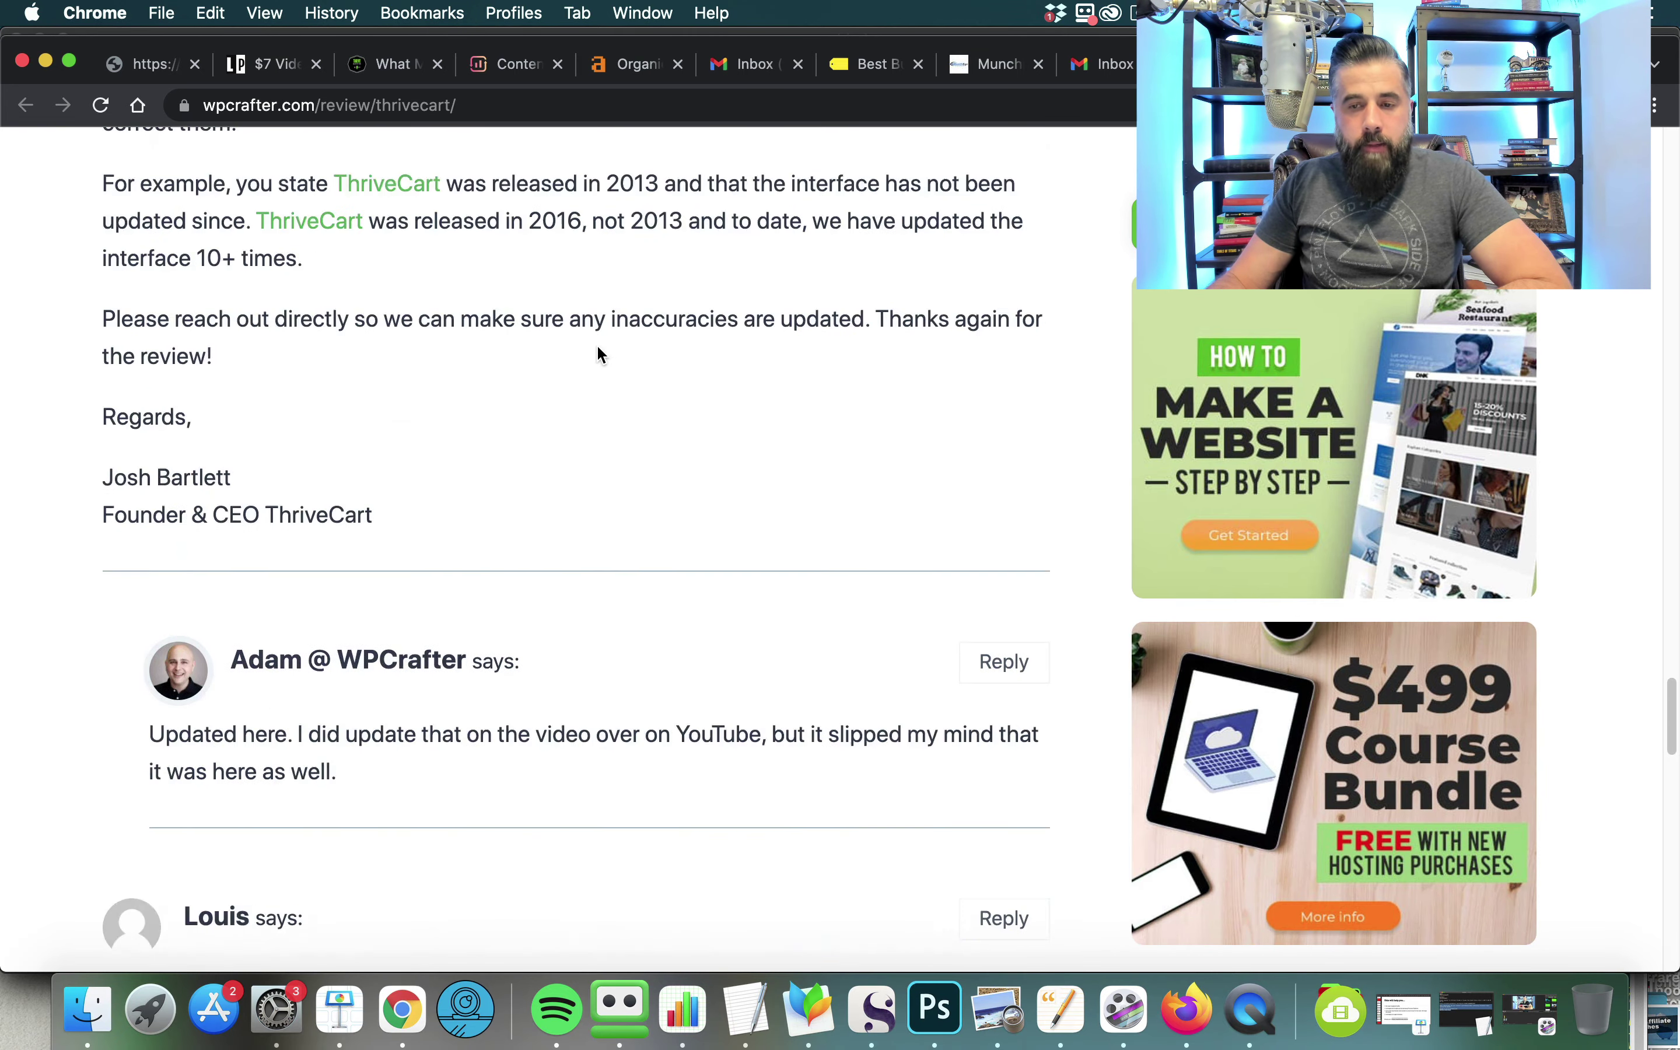
scroll(602, 343, "up", 15)
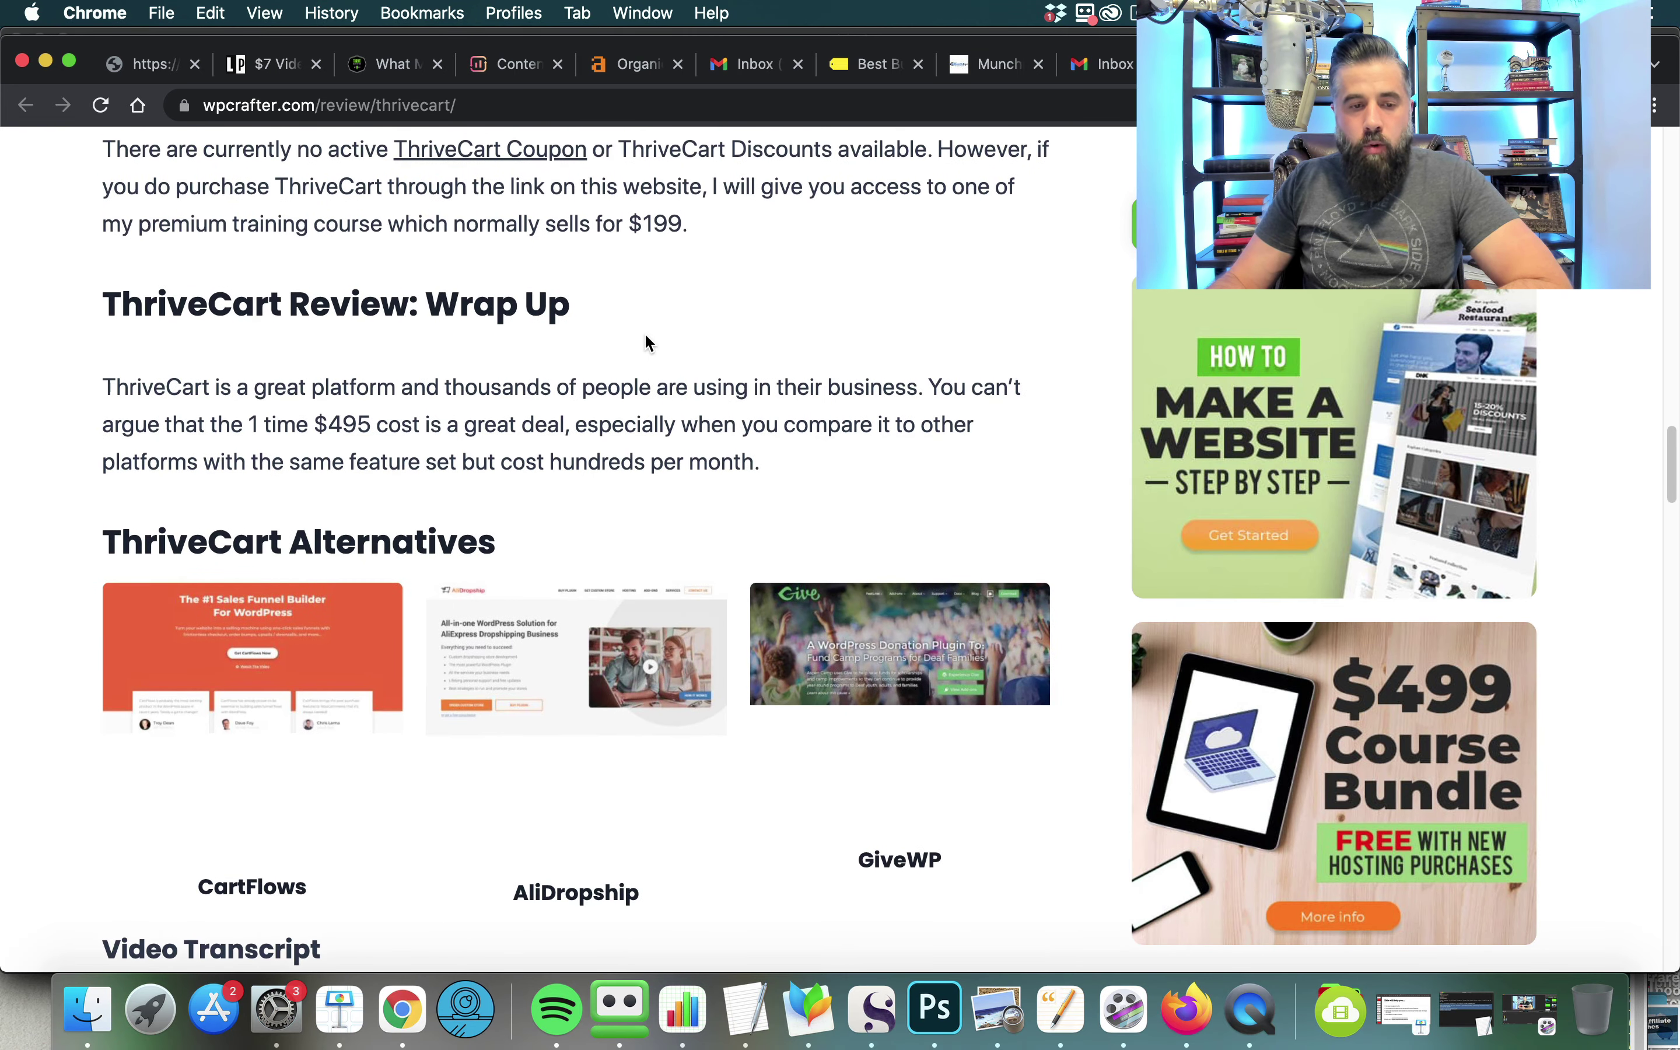
scroll(644, 332, "up", 18)
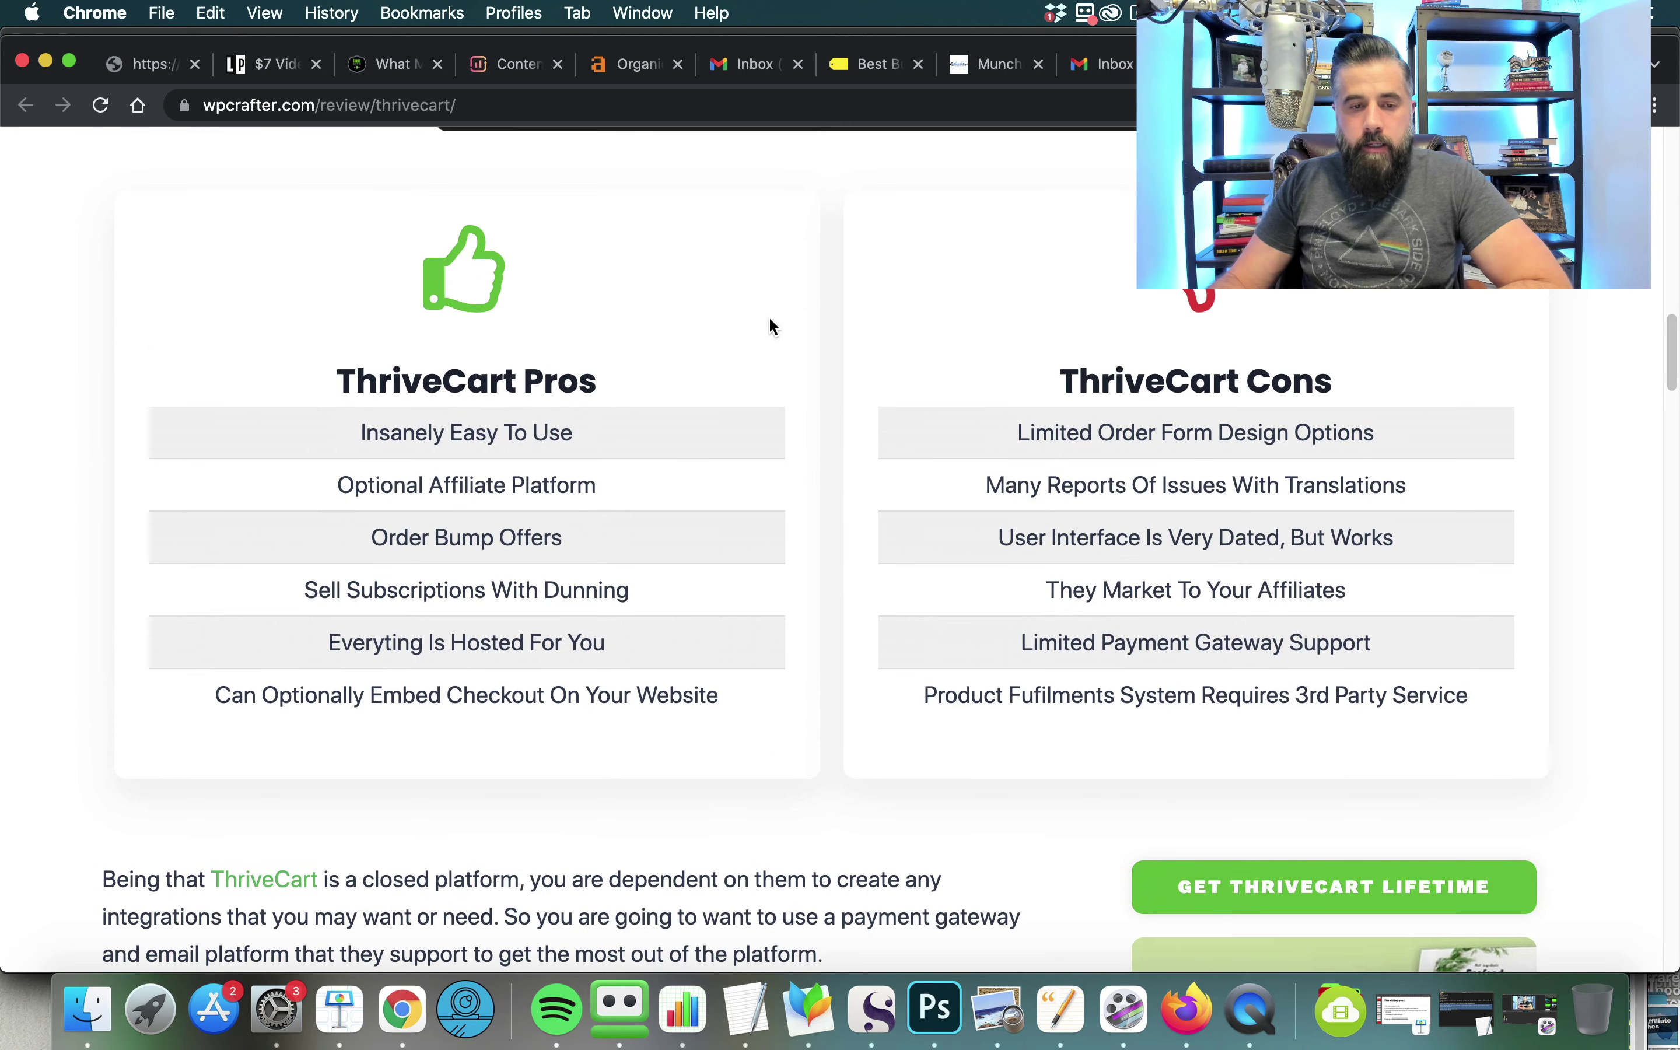
scroll(792, 324, "up", 15)
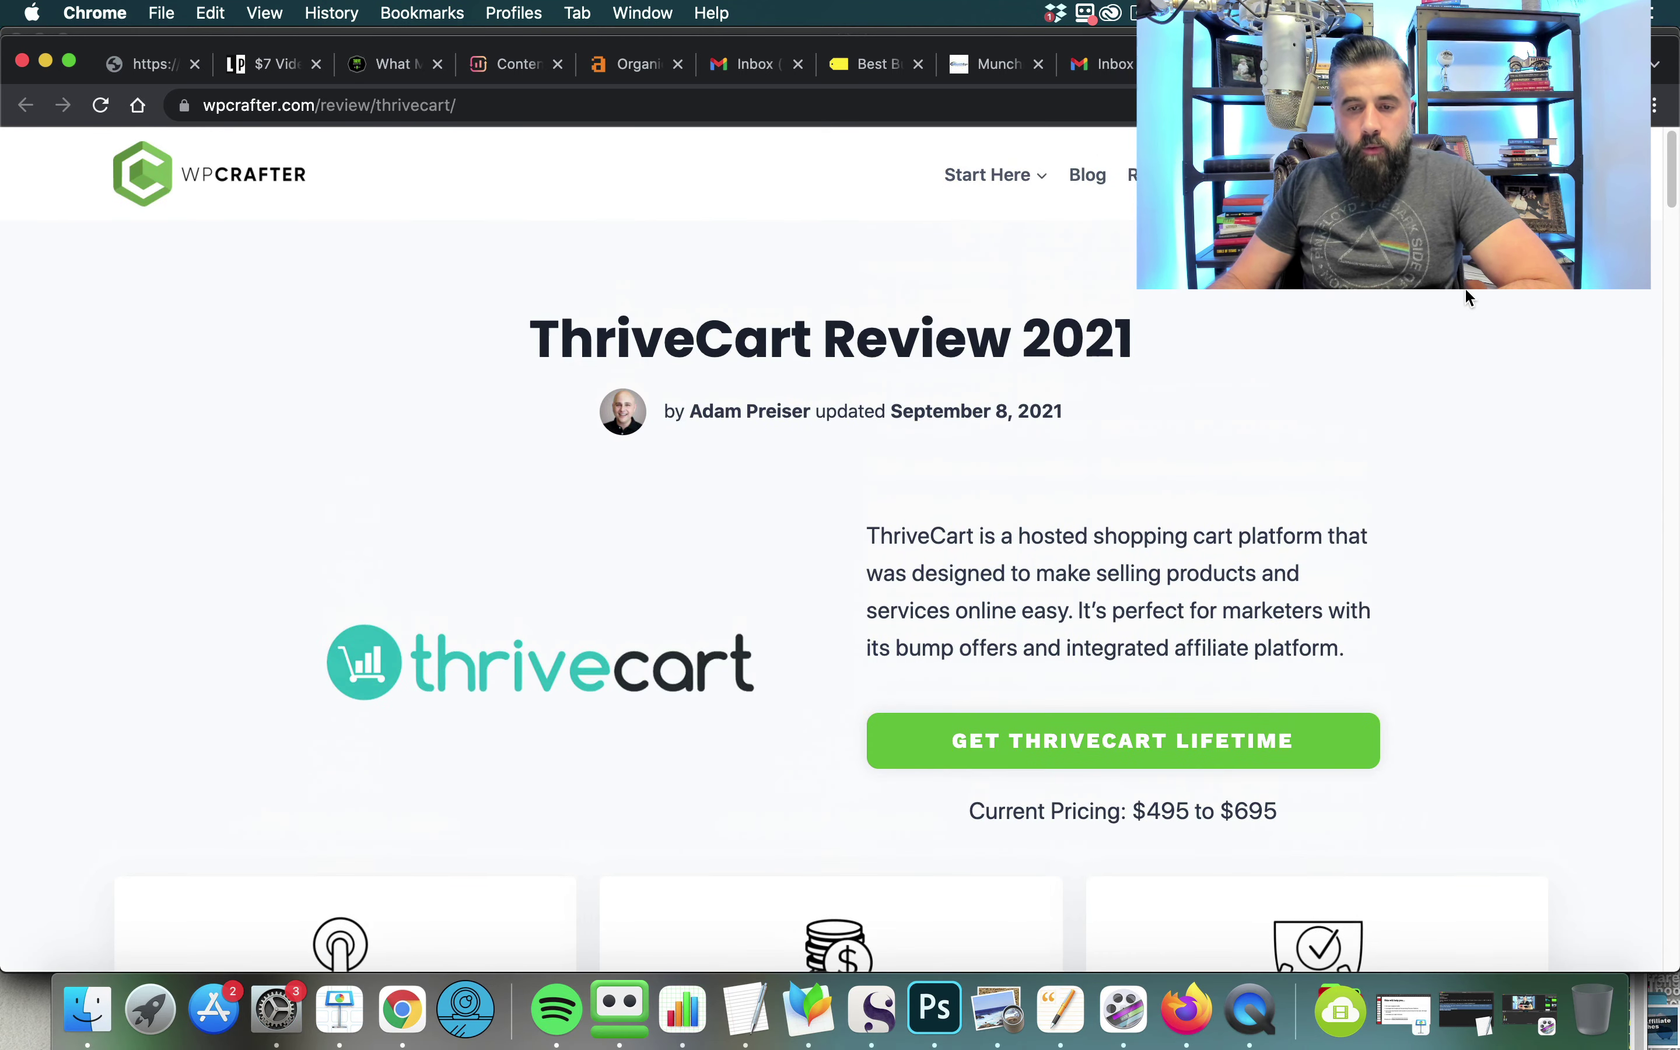
key("super+w")
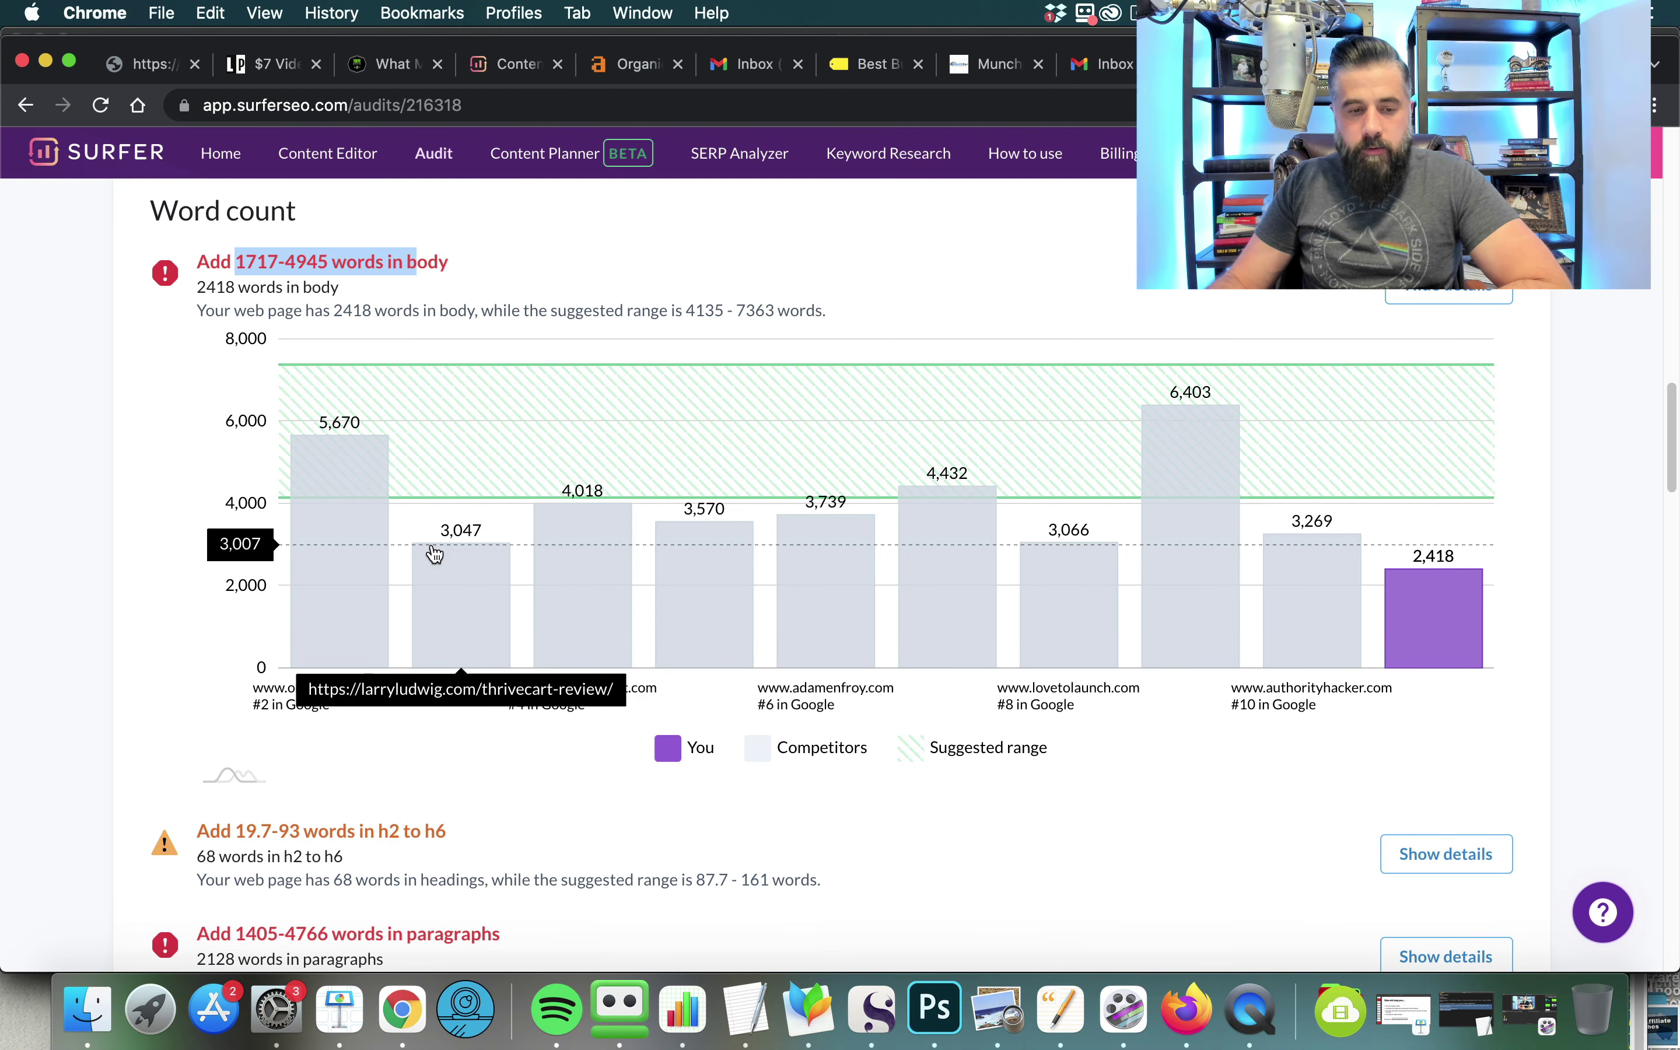
- Open the onehourprofessor.com review from the word count chart and skim the WPCrafter article again down to its comment form
left_click(355, 534)
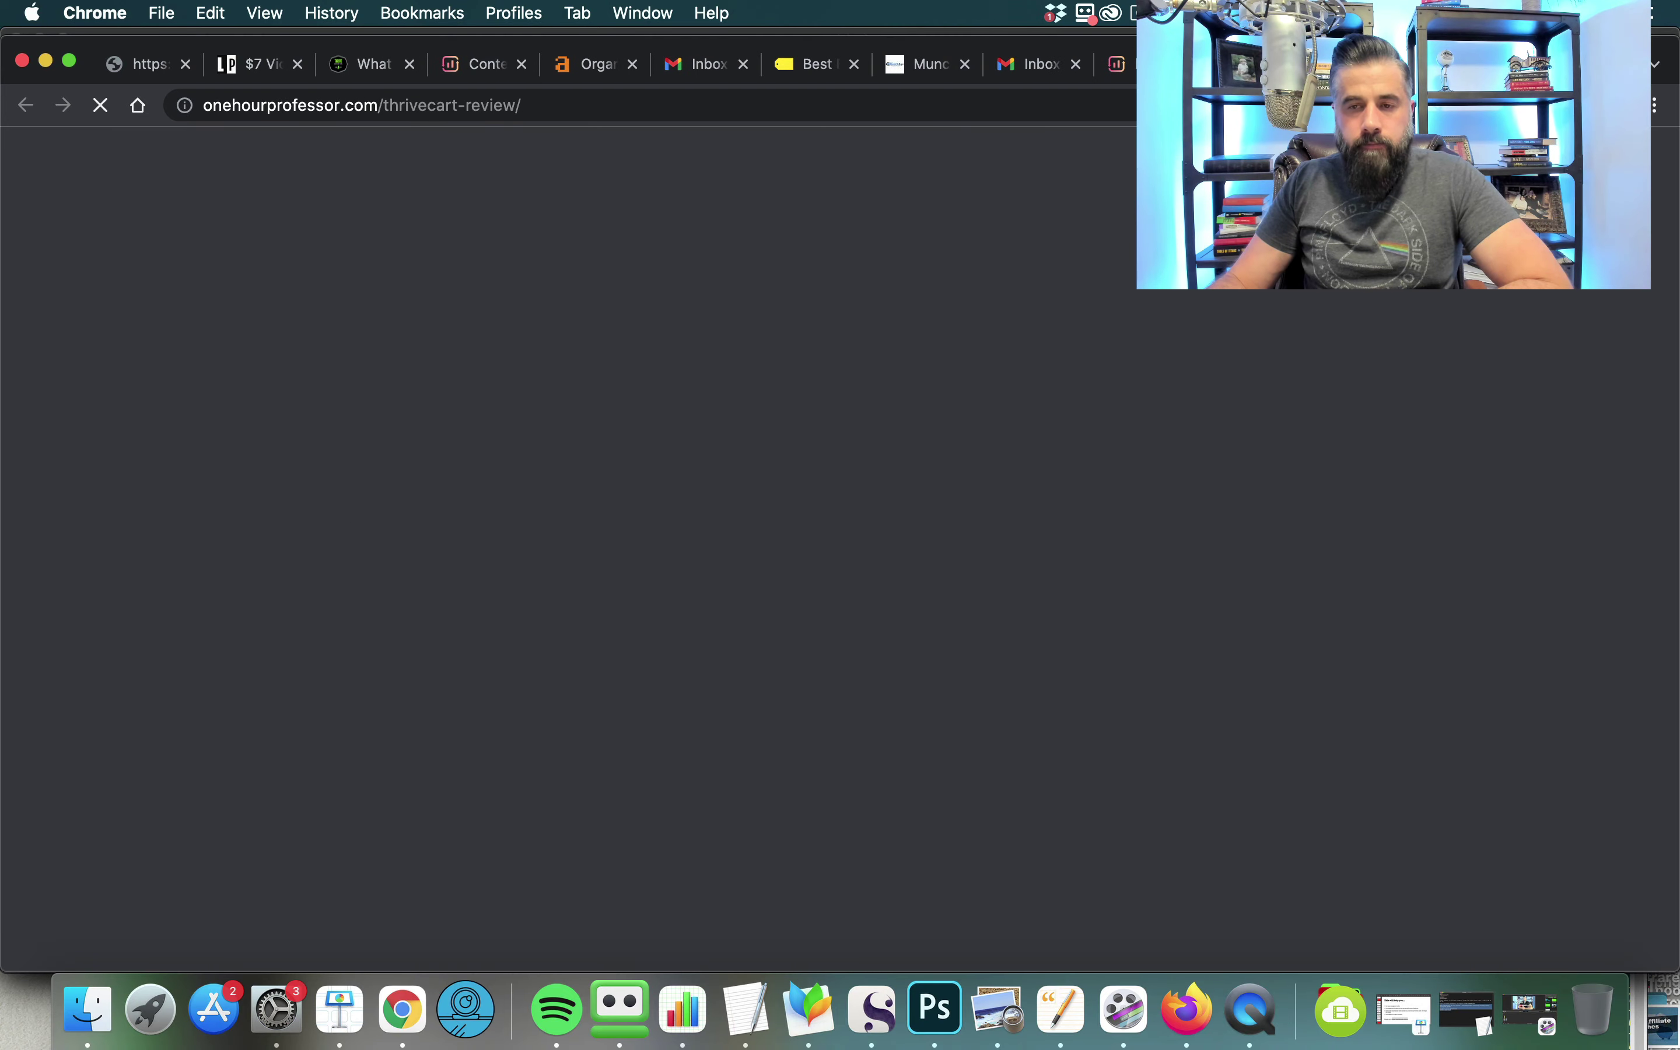
scroll(1218, 588, "down", 20)
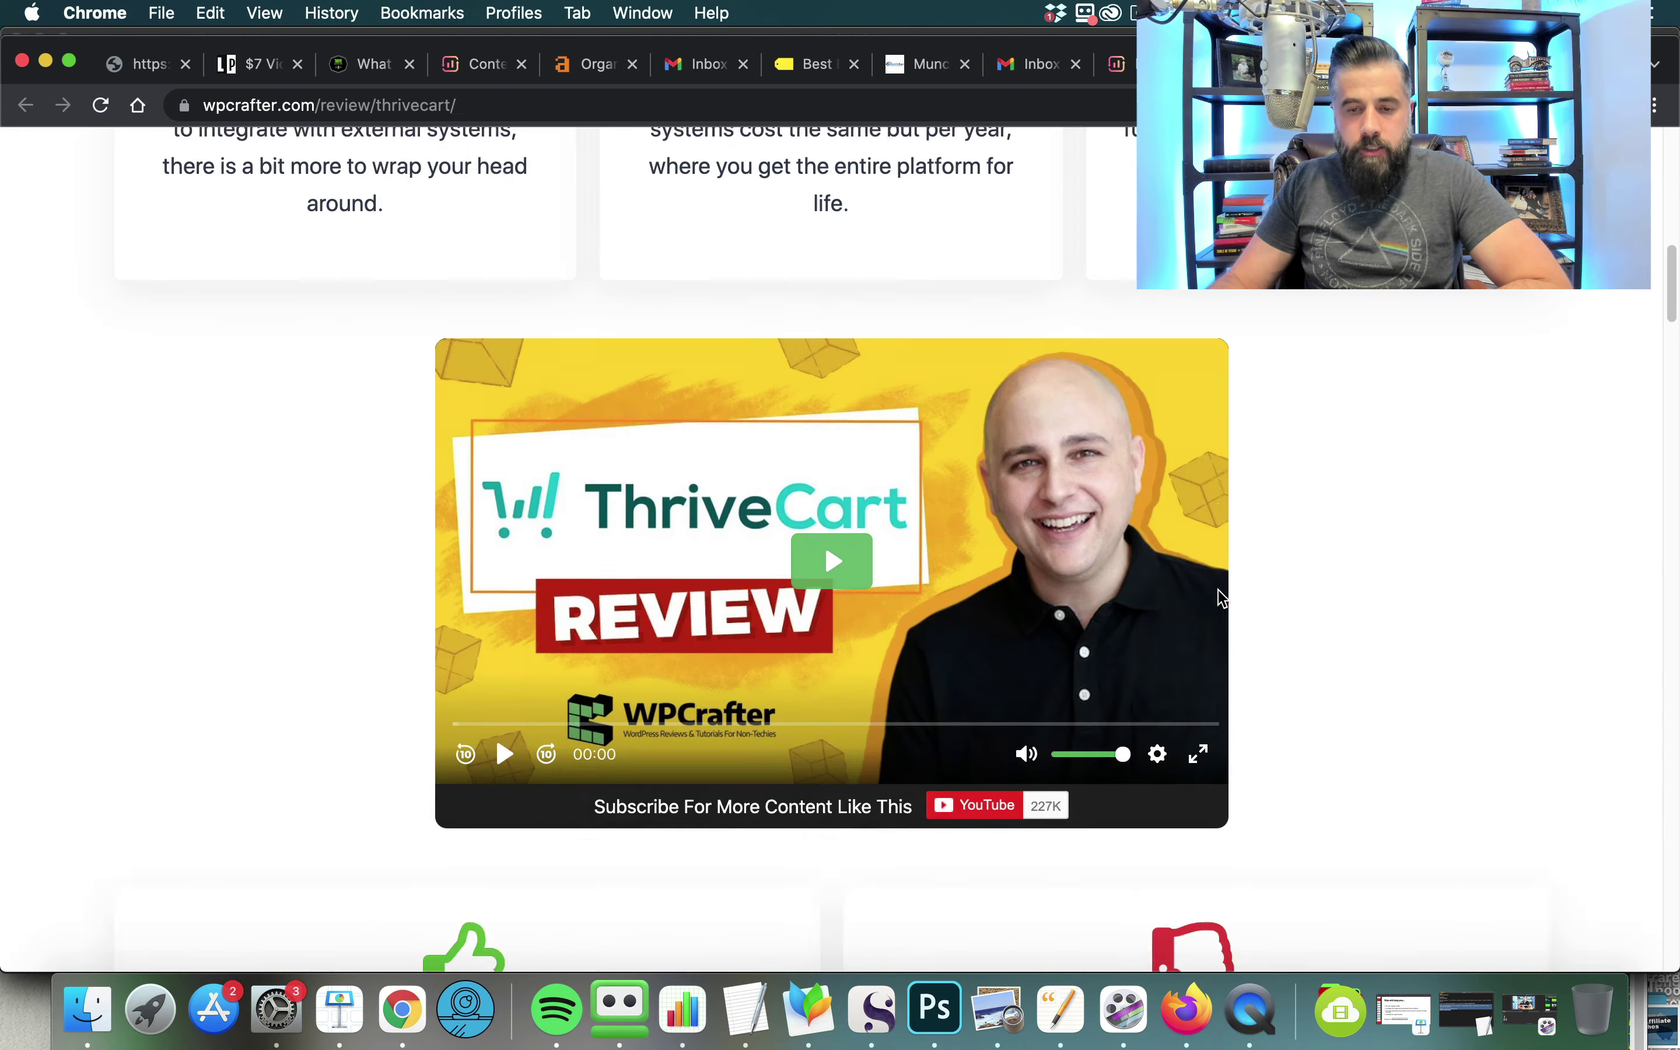
scroll(888, 721, "down", 20)
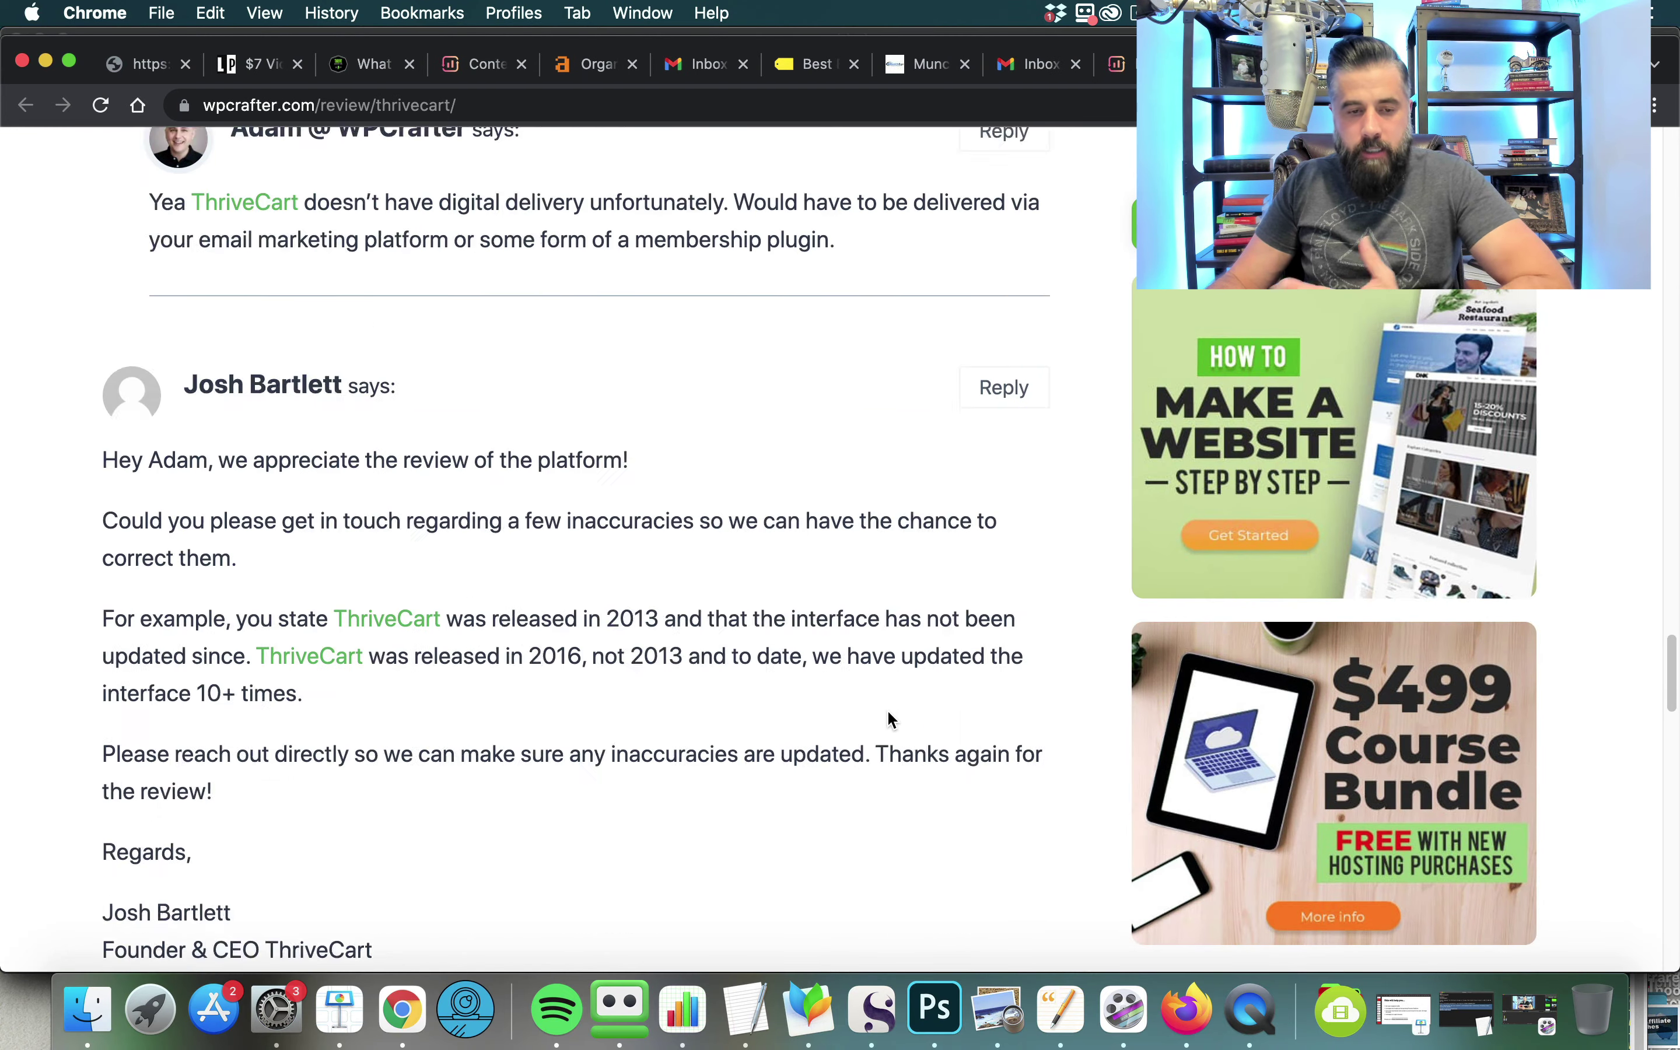
scroll(888, 715, "down", 20)
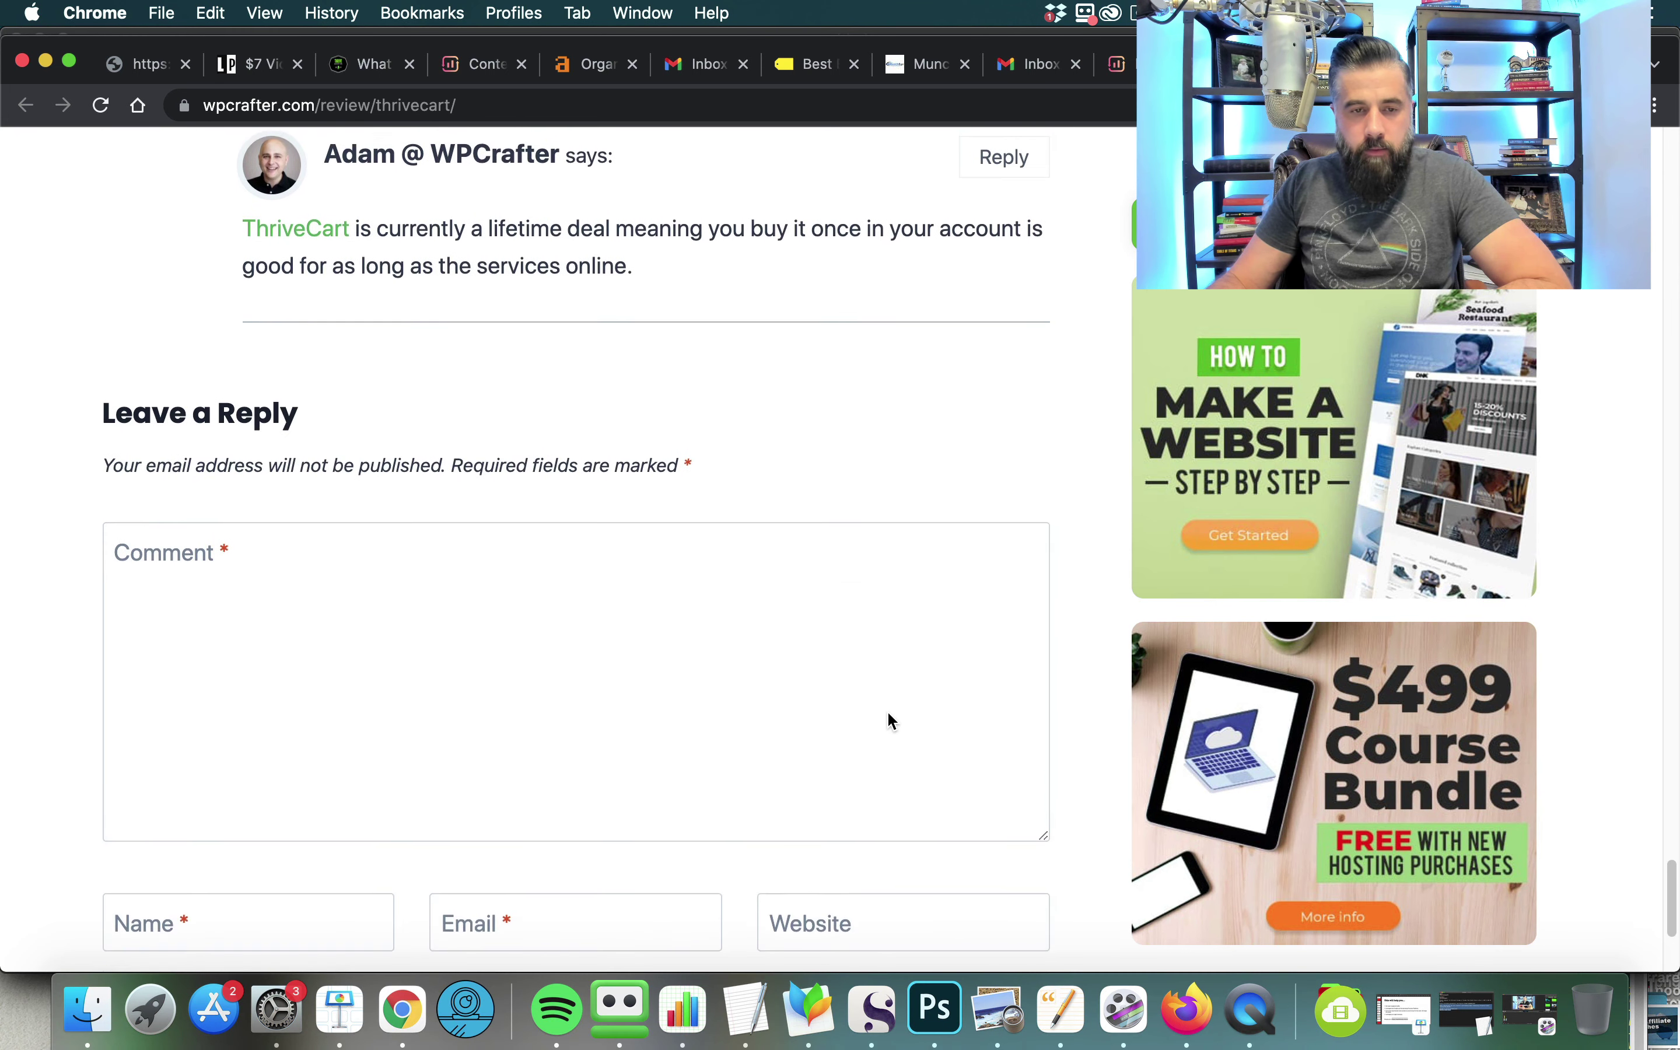
scroll(888, 715, "up", 8)
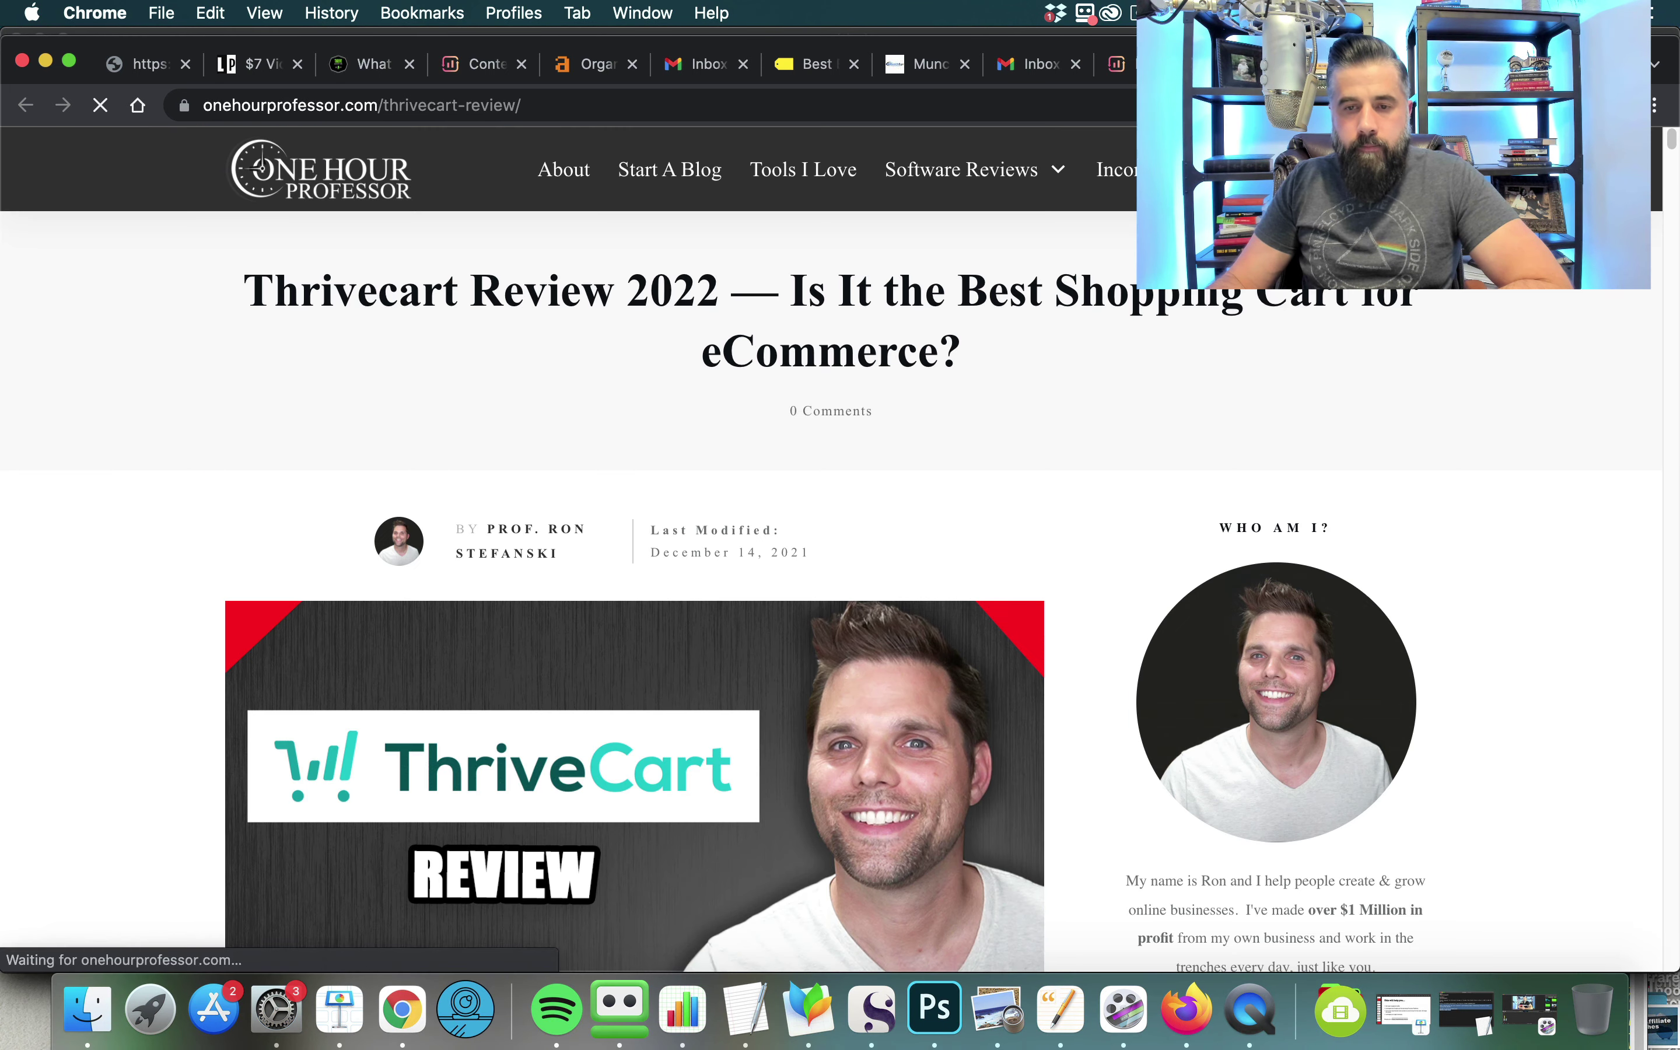
- Examine the length and sections of the One Hour Professor ThriveCart review from its introduction to its conclusion
scroll(1402, 344, "down", 1)
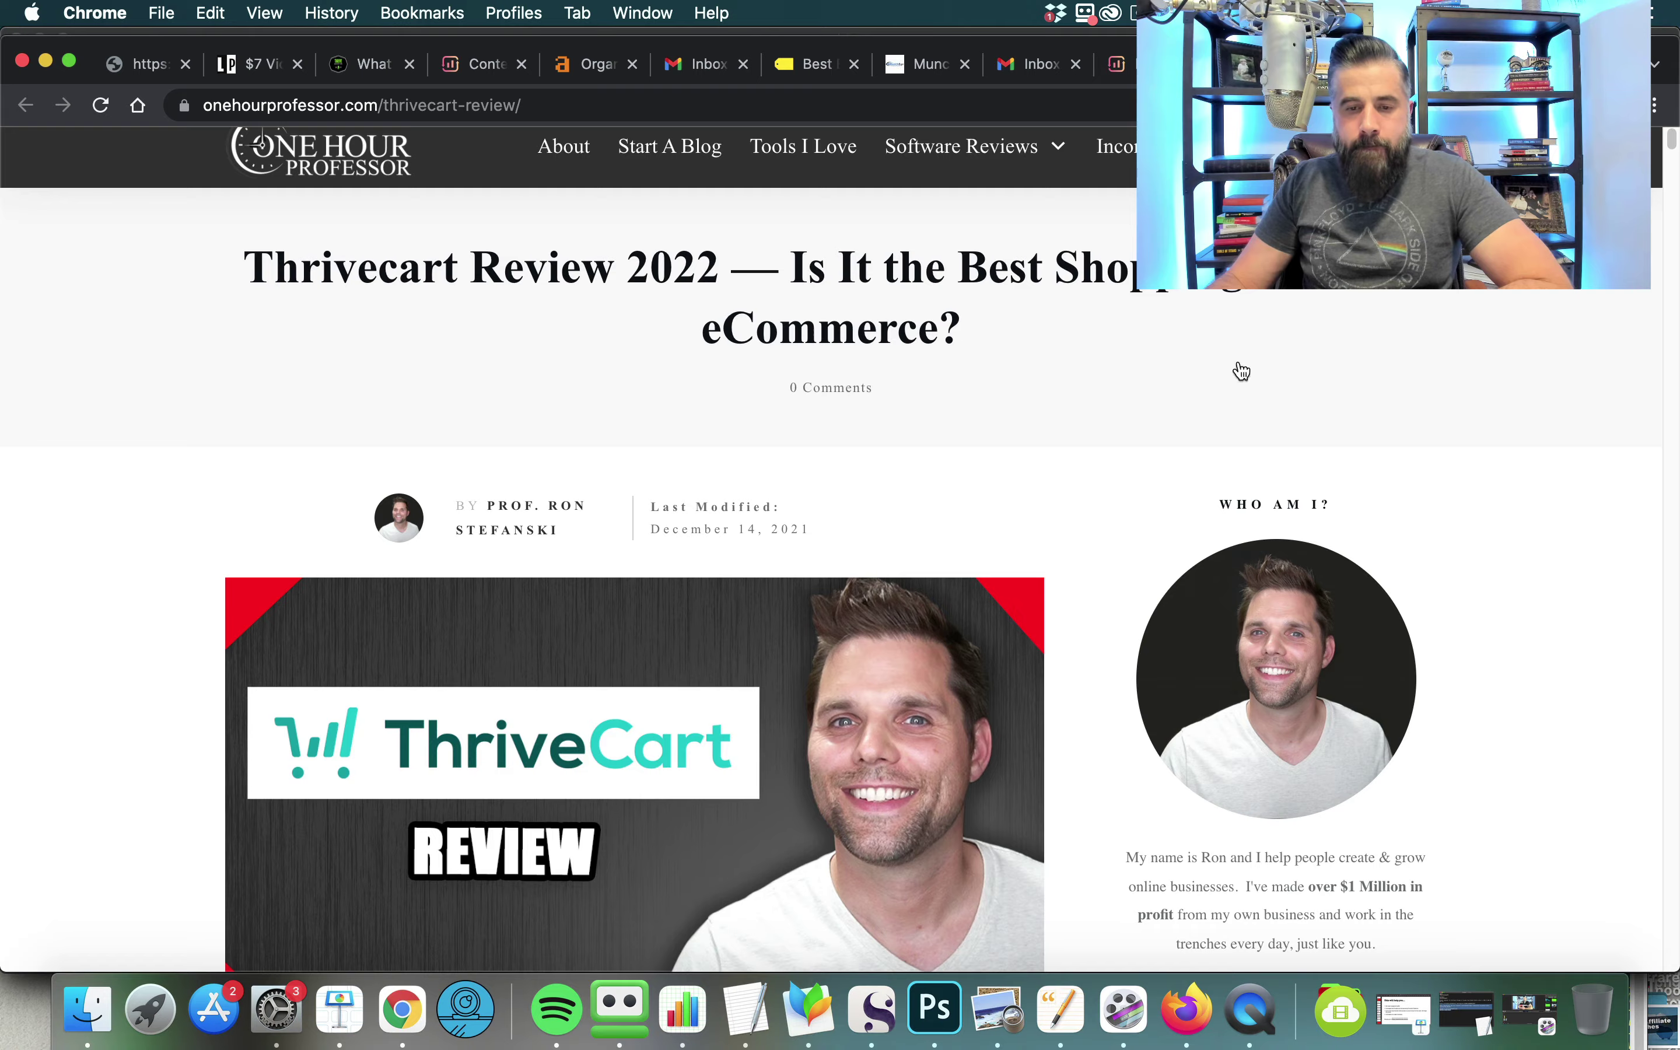
scroll(1235, 371, "down", 15)
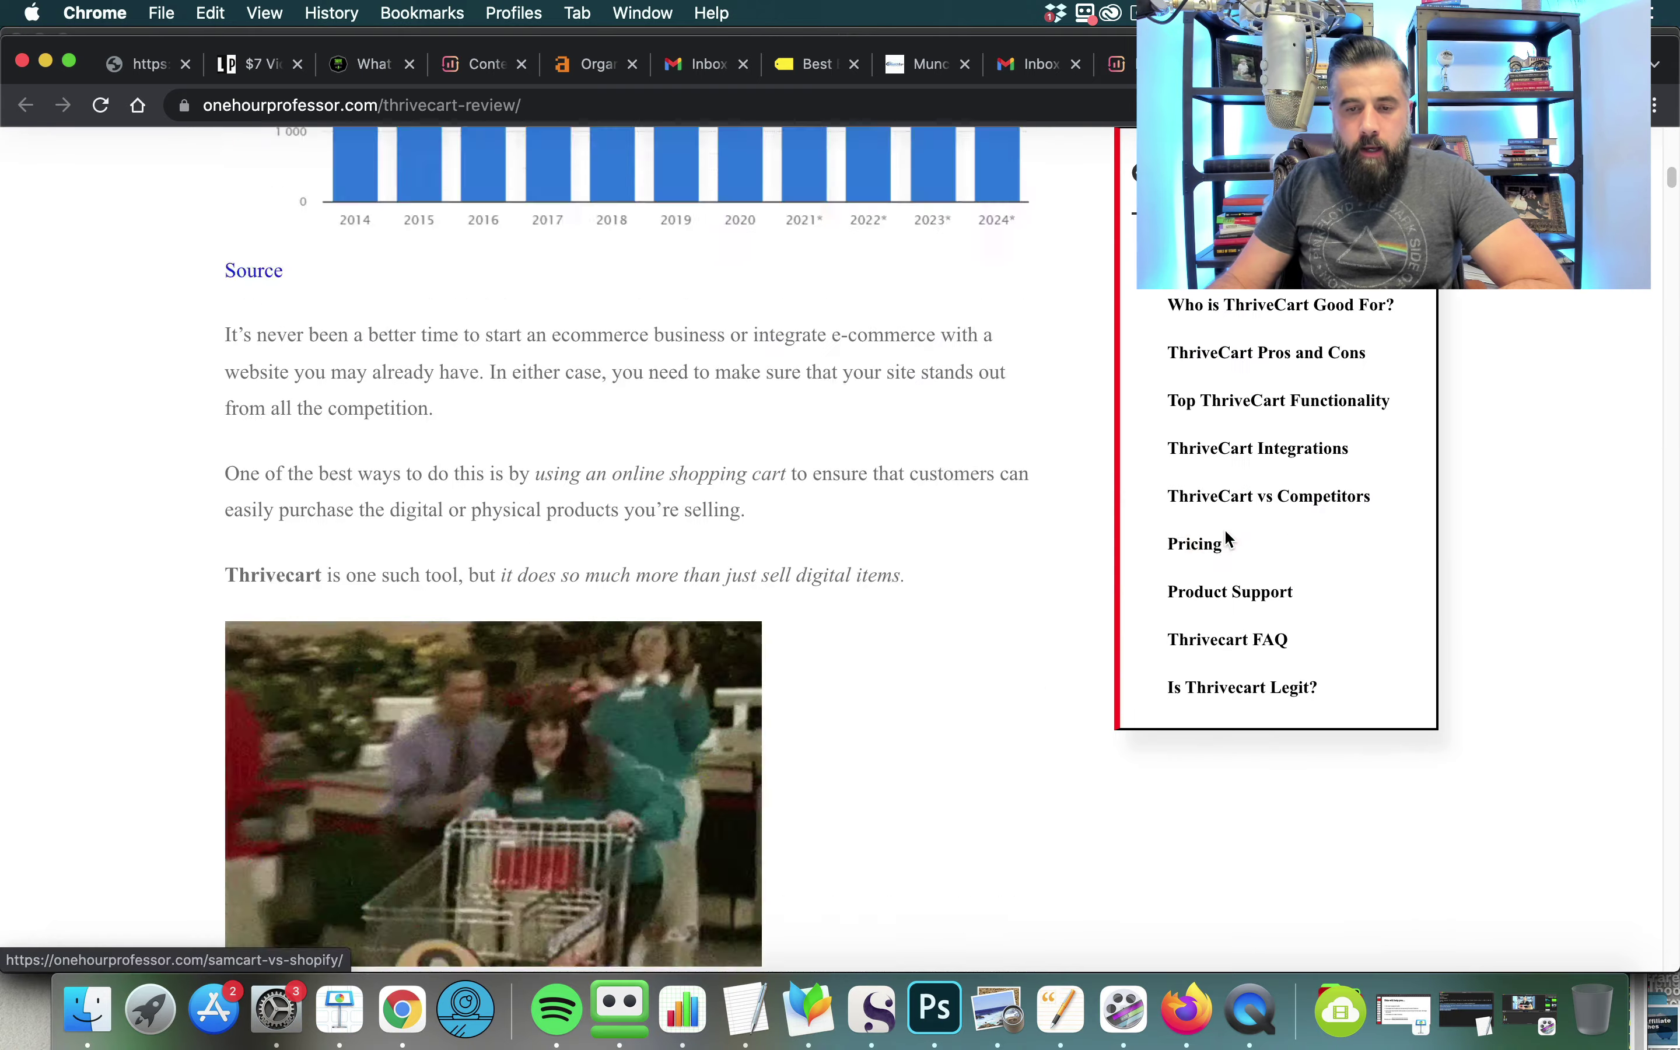
scroll(1226, 541, "down", 12)
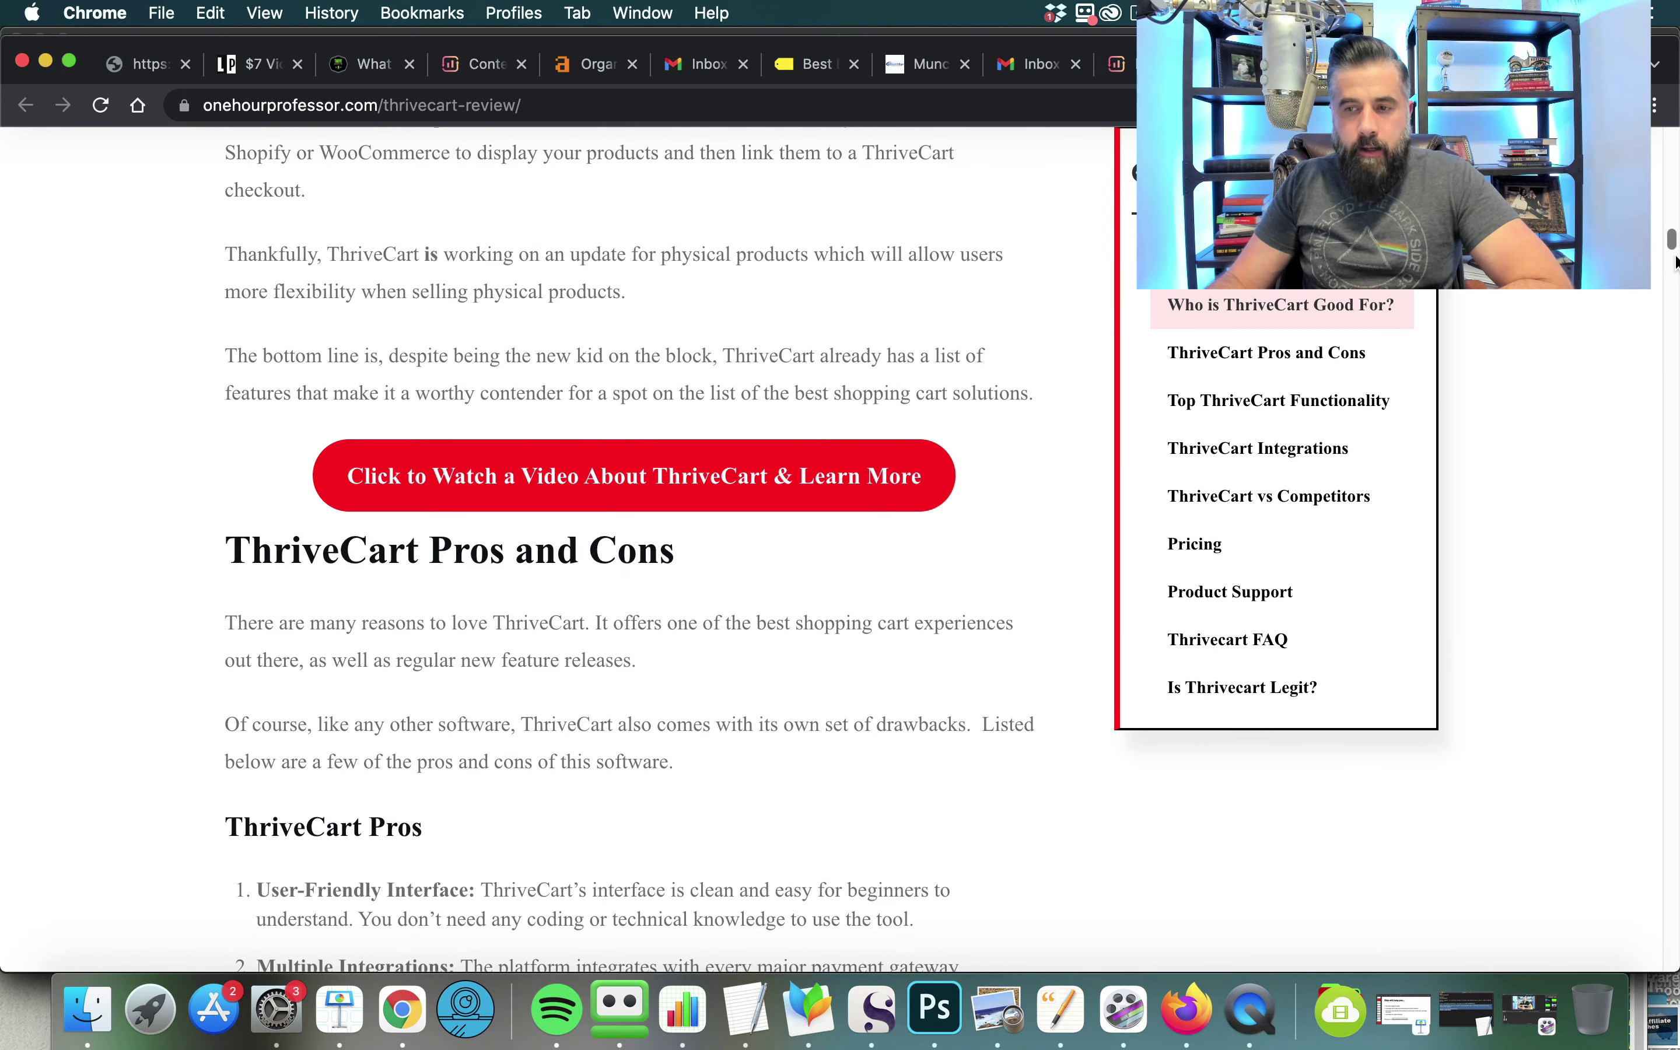
left_click_drag(1671, 244, 1604, 951)
scroll(1608, 958, "down", 3)
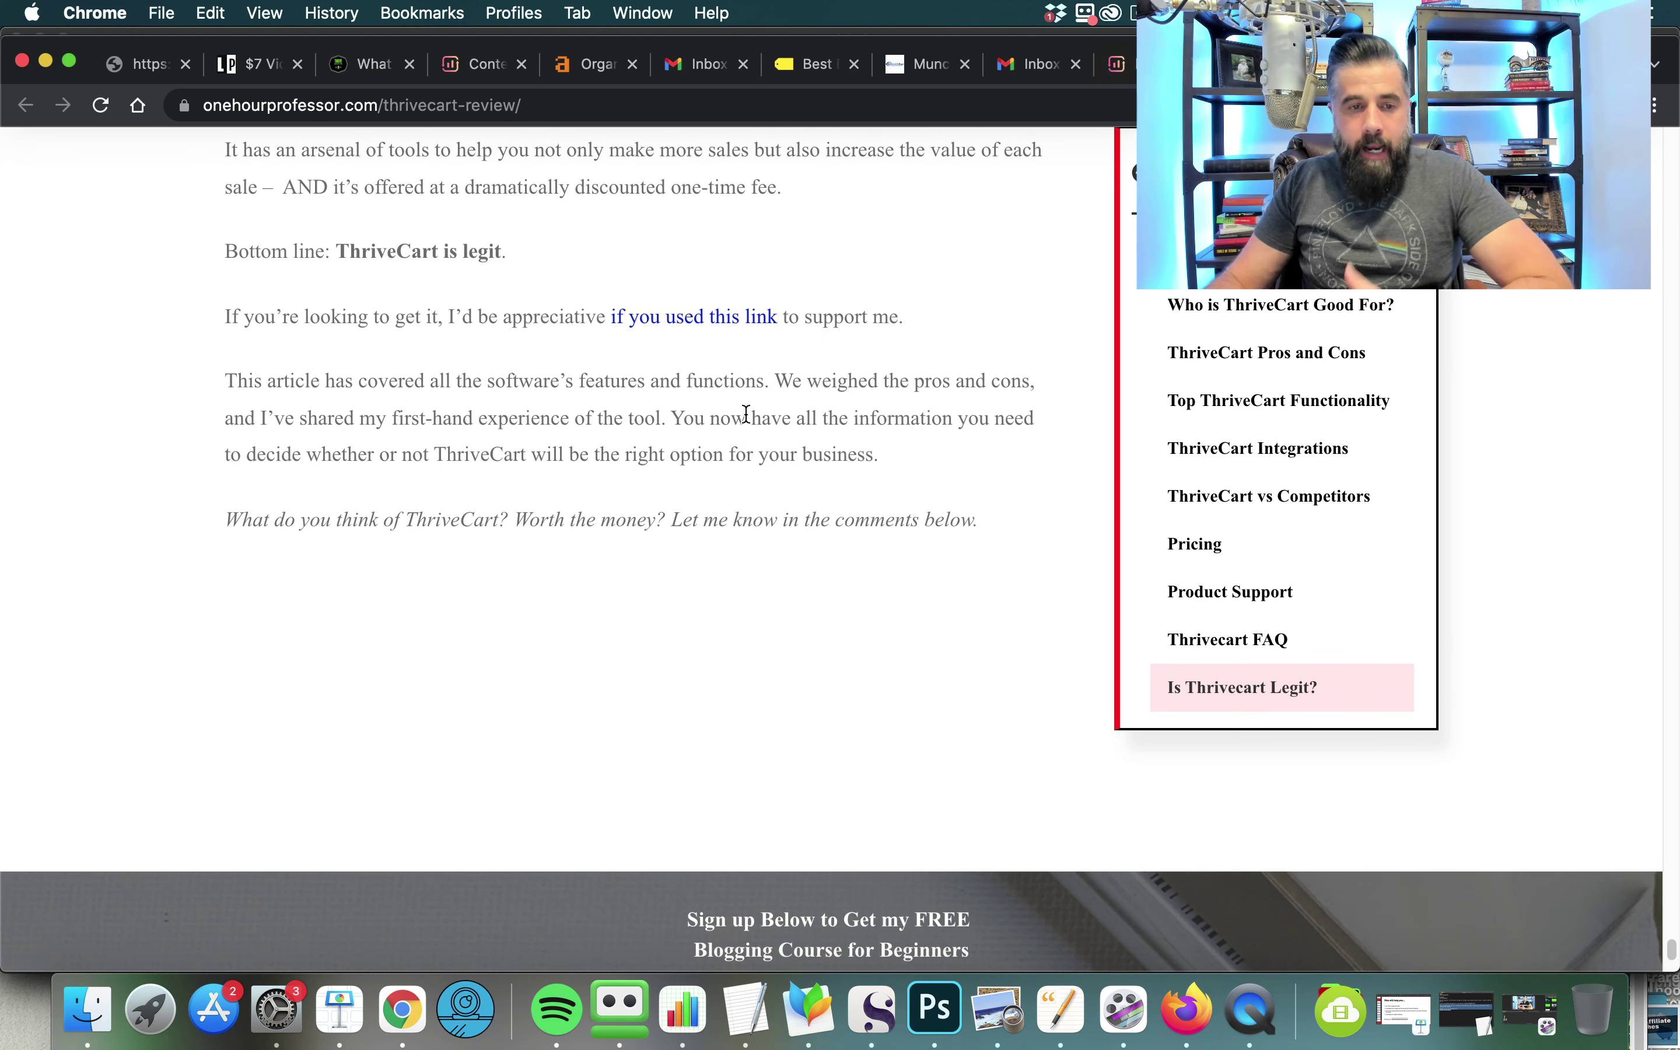
- Return to the Surfer audit and review the word count suggestions for headings, paragraphs and bold text
left_click(1119, 64)
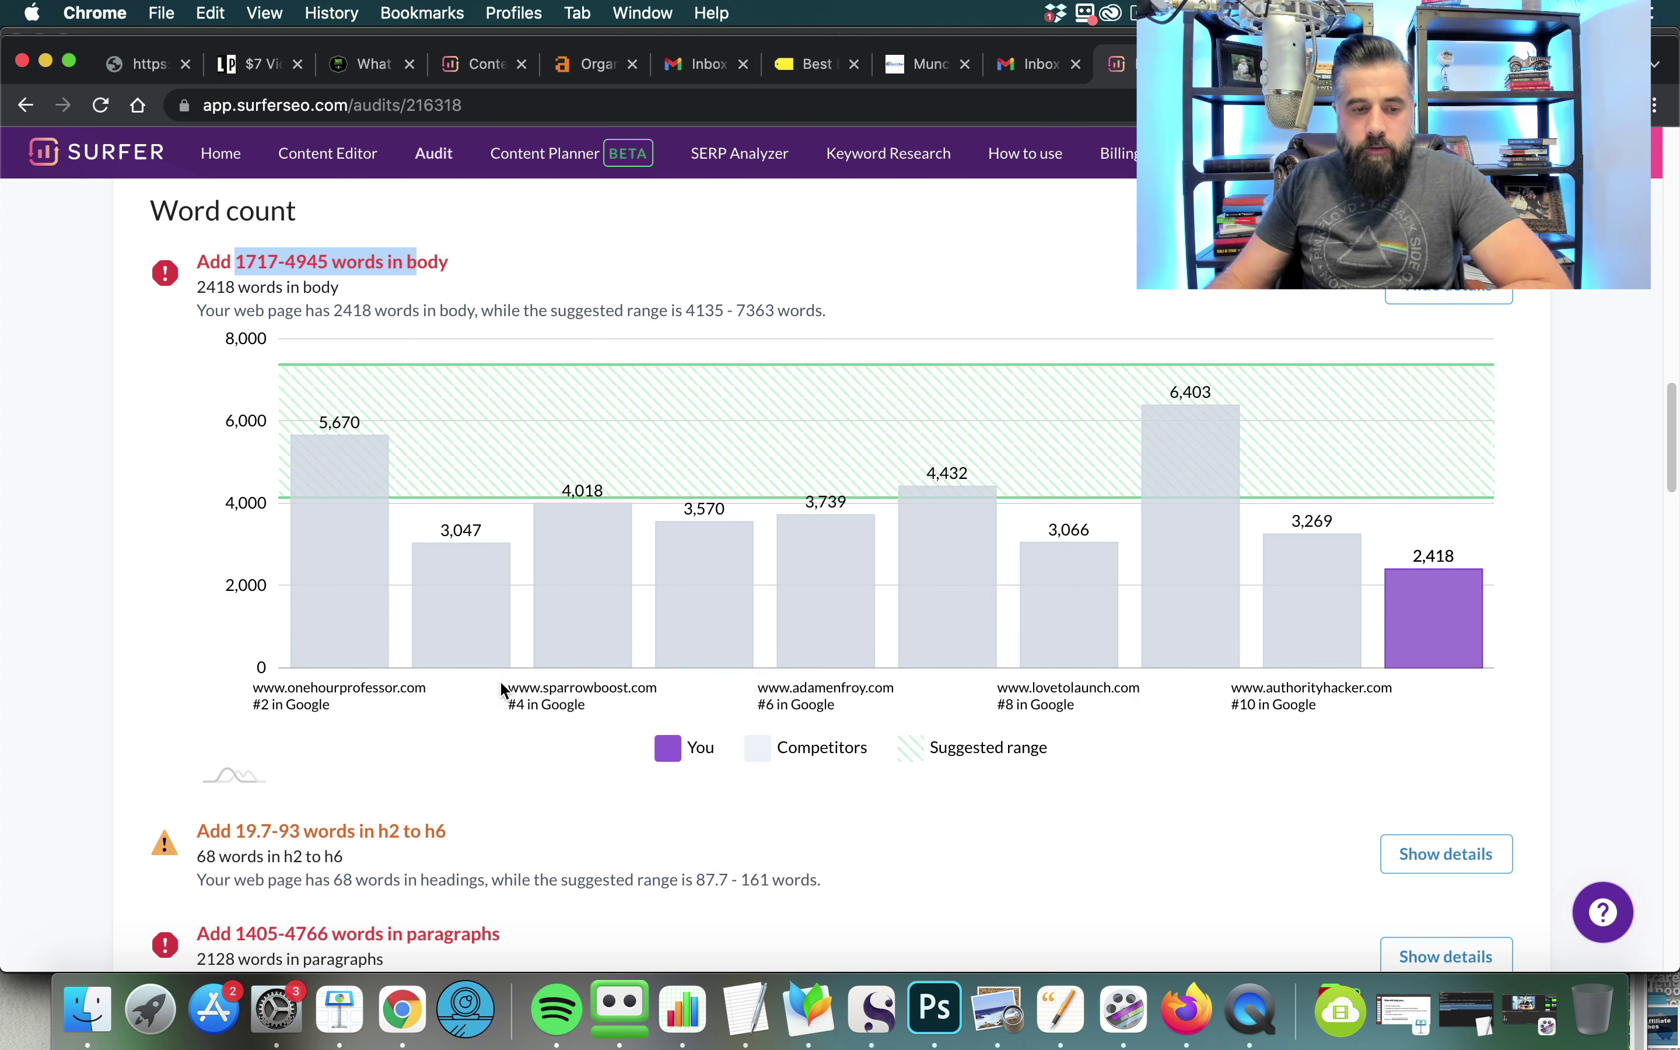
left_click(150, 608)
scroll(167, 618, "down", 5)
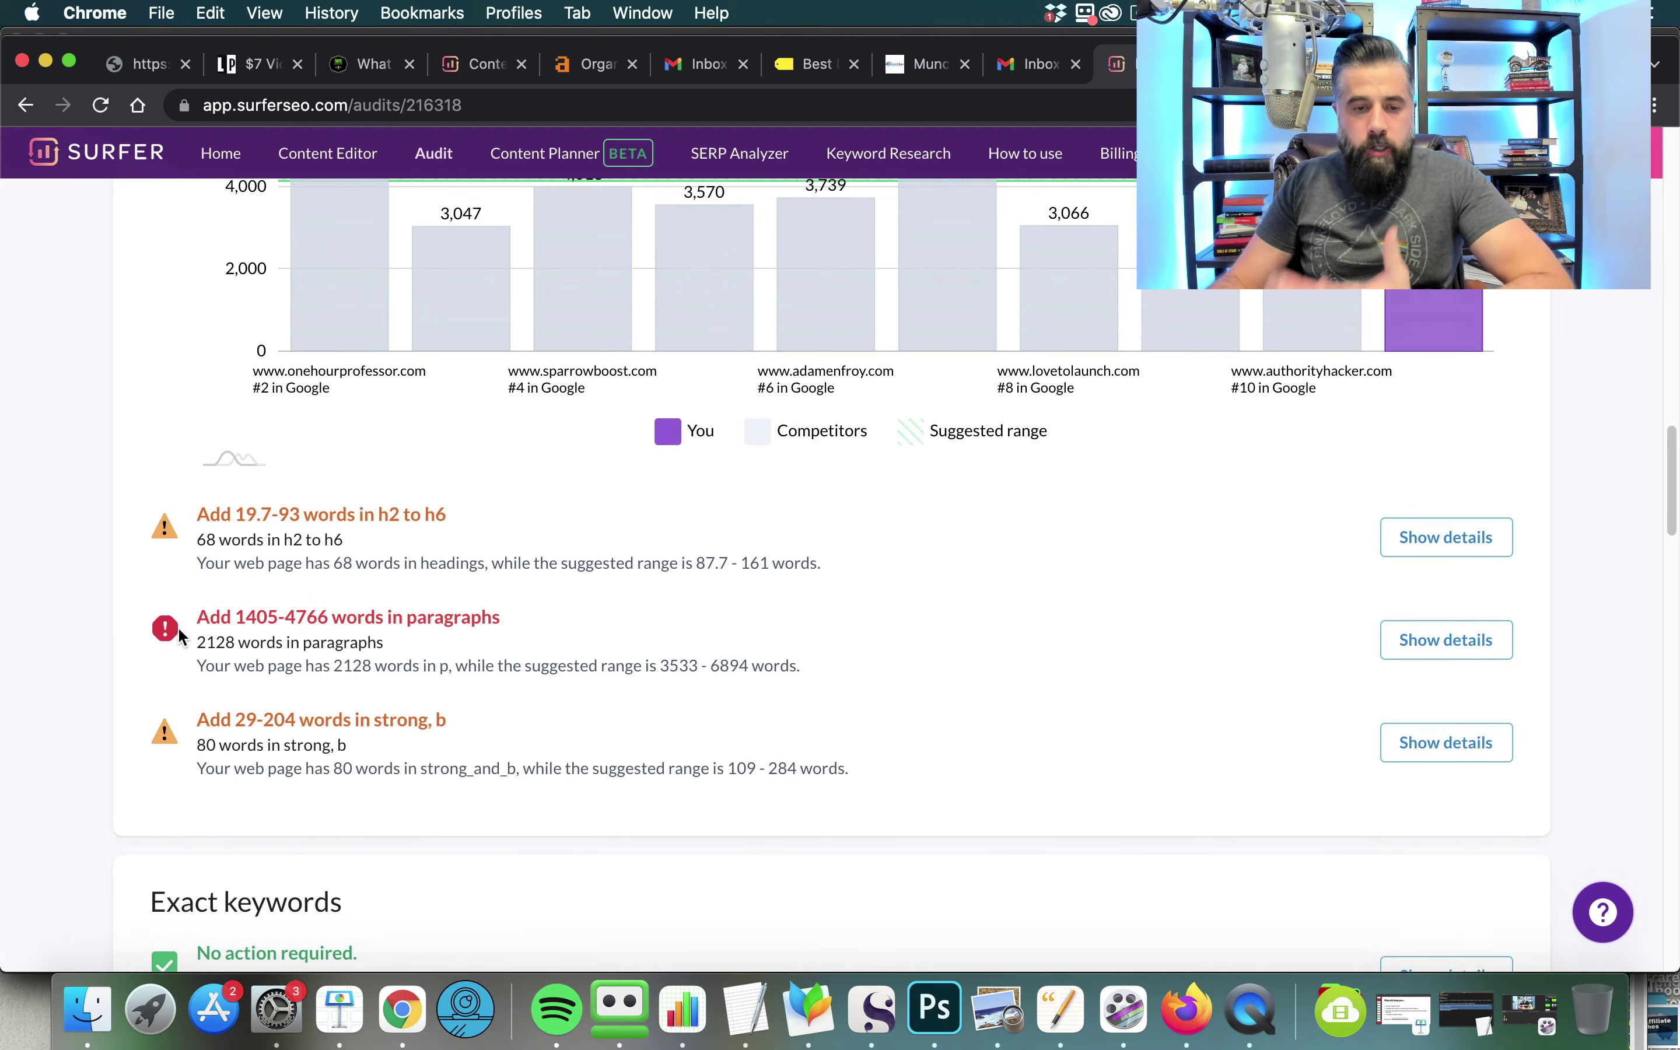
scroll(179, 626, "down", 8)
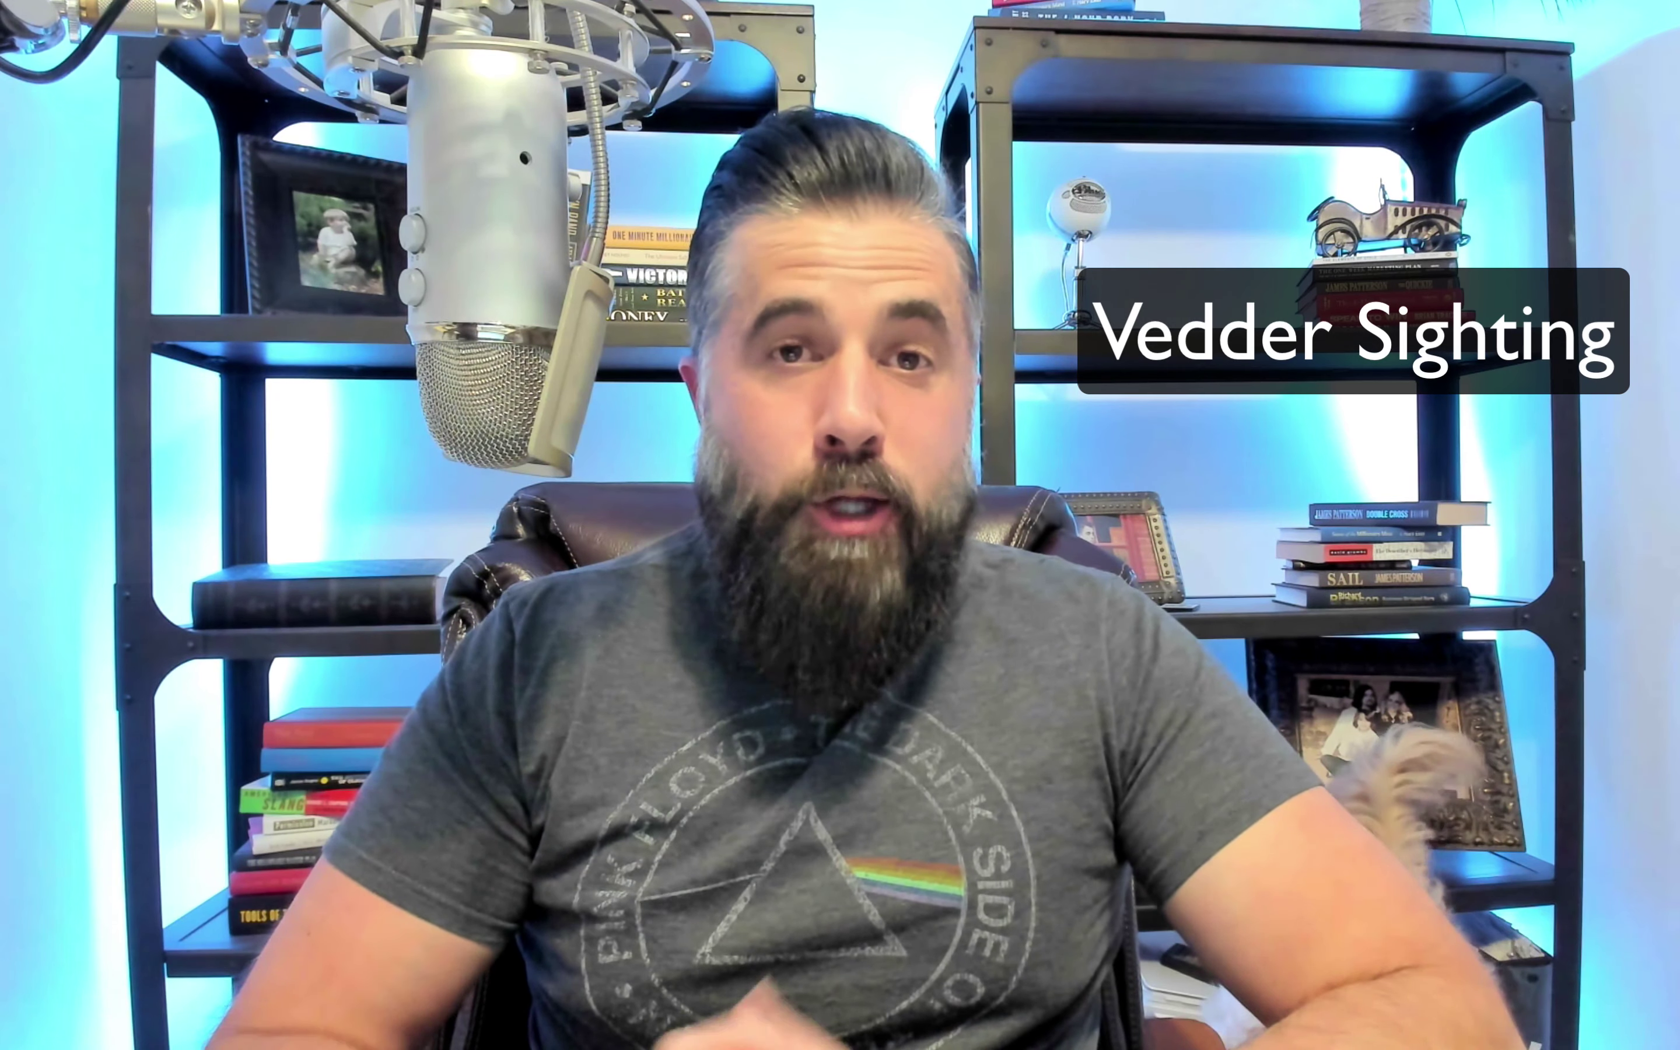